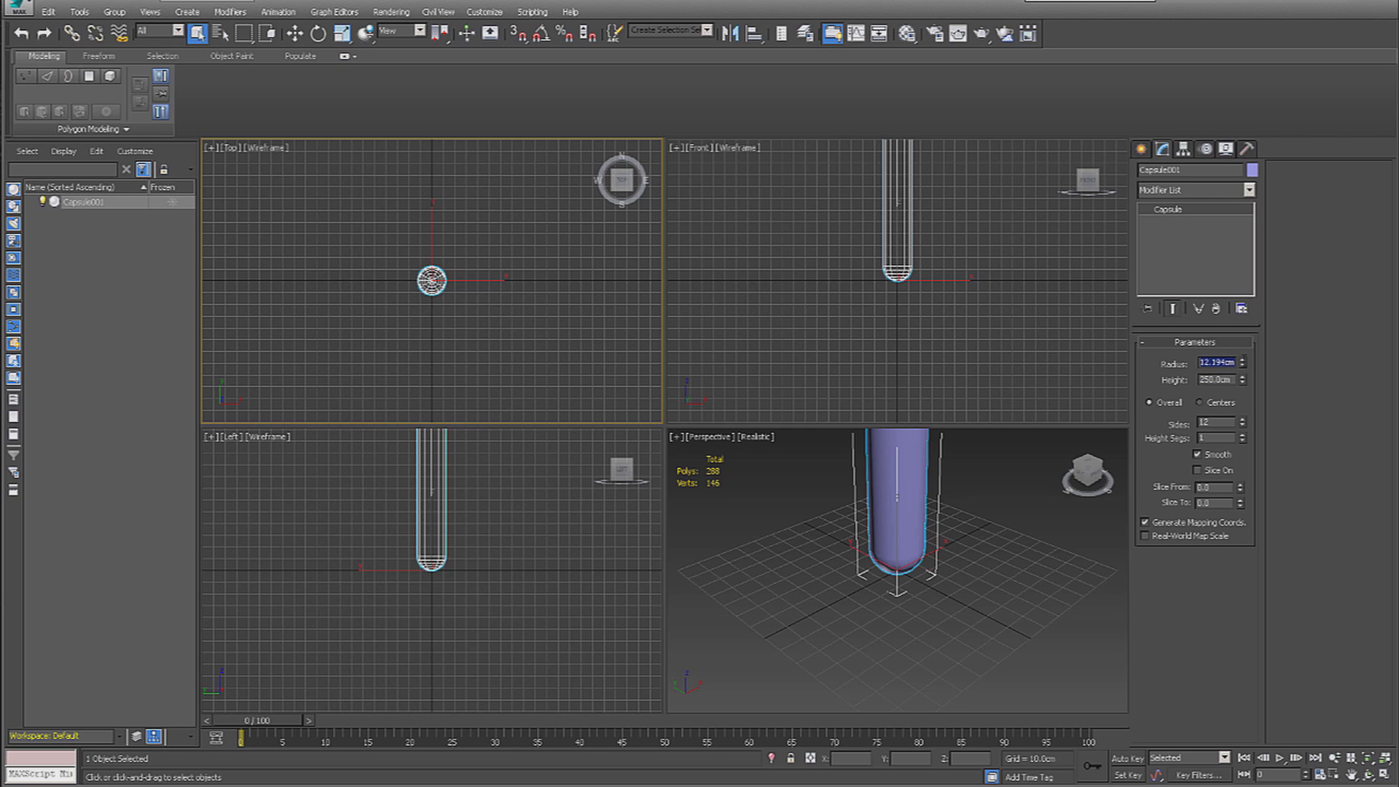
Set the vertical capsule's radius to 2 cm, after trying 3 cm
text(3)
key(Return)
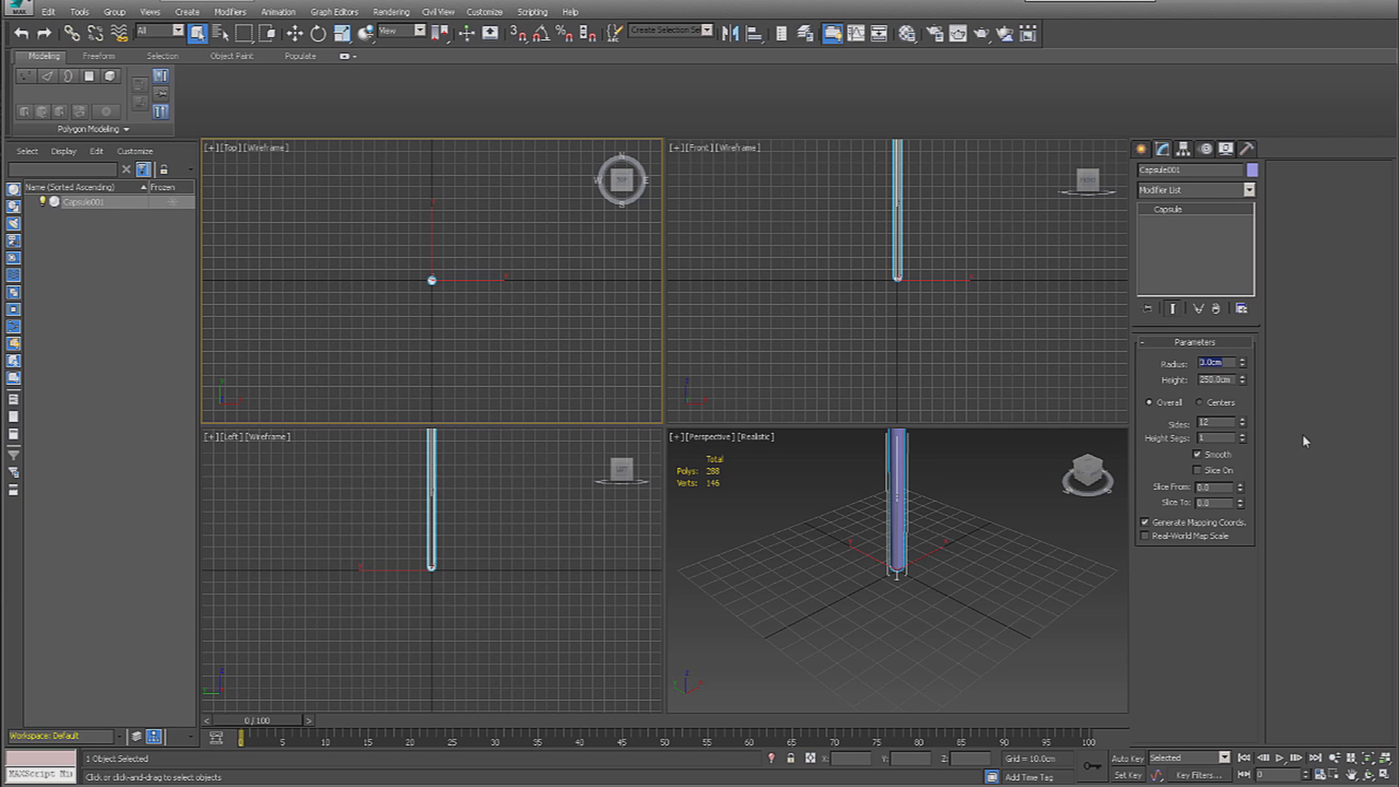
key(Return)
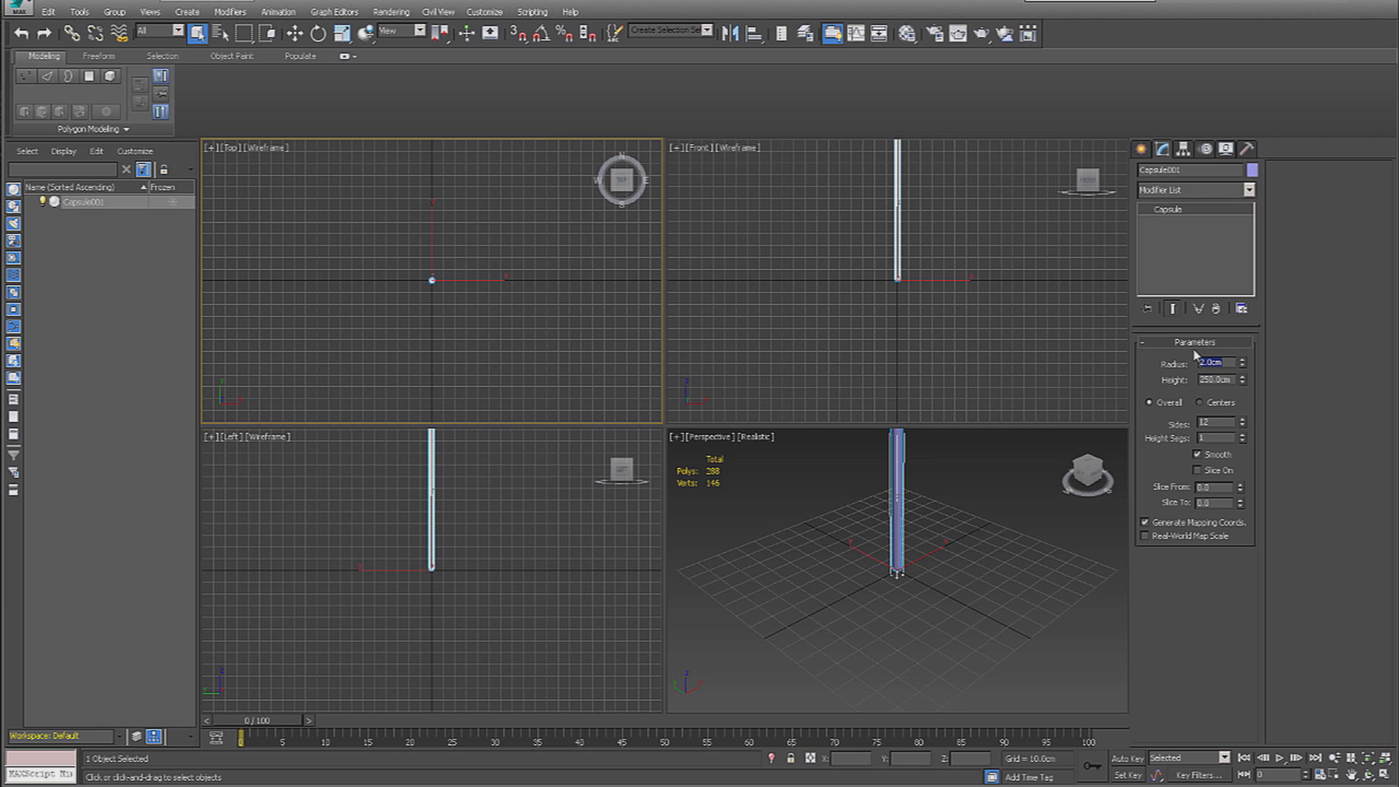
click(1384, 758)
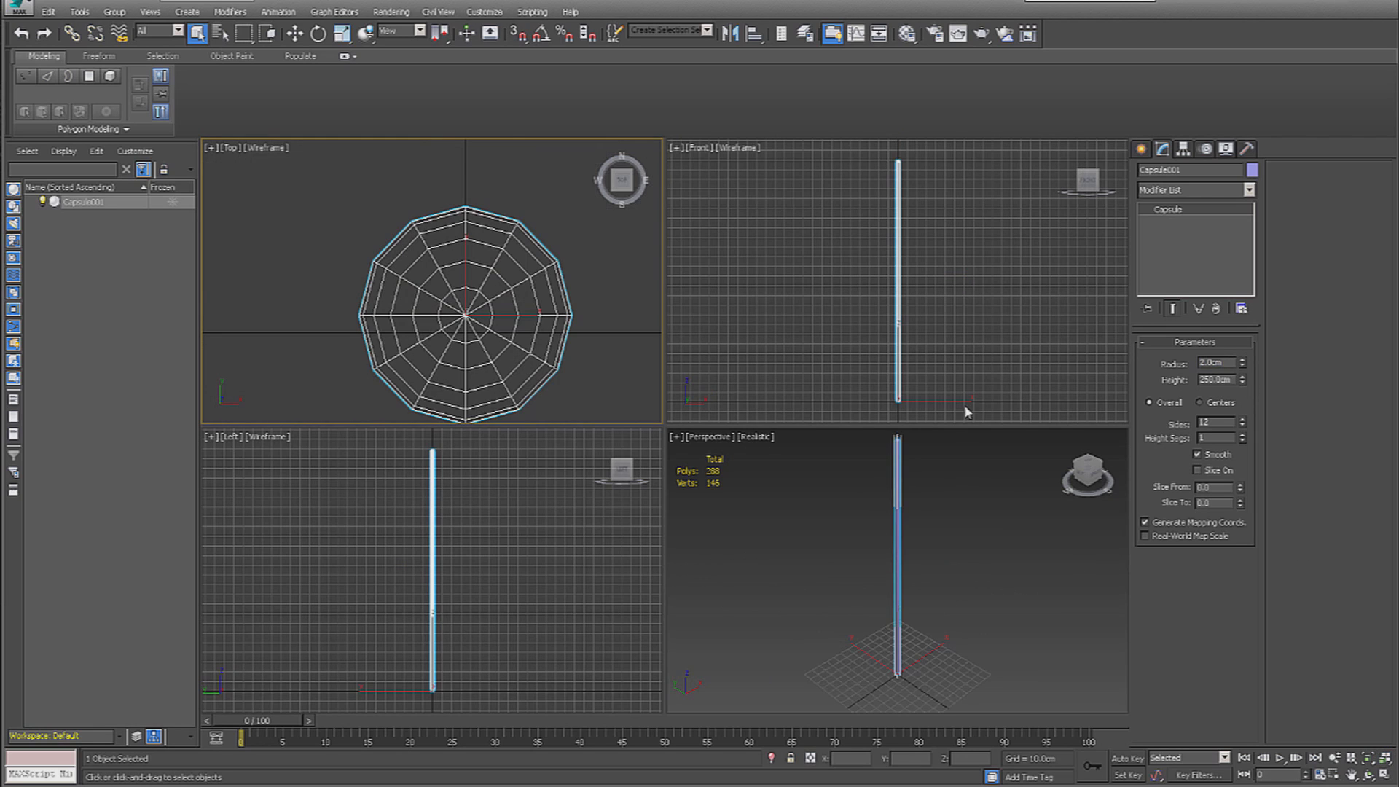
click(937, 396)
click(897, 472)
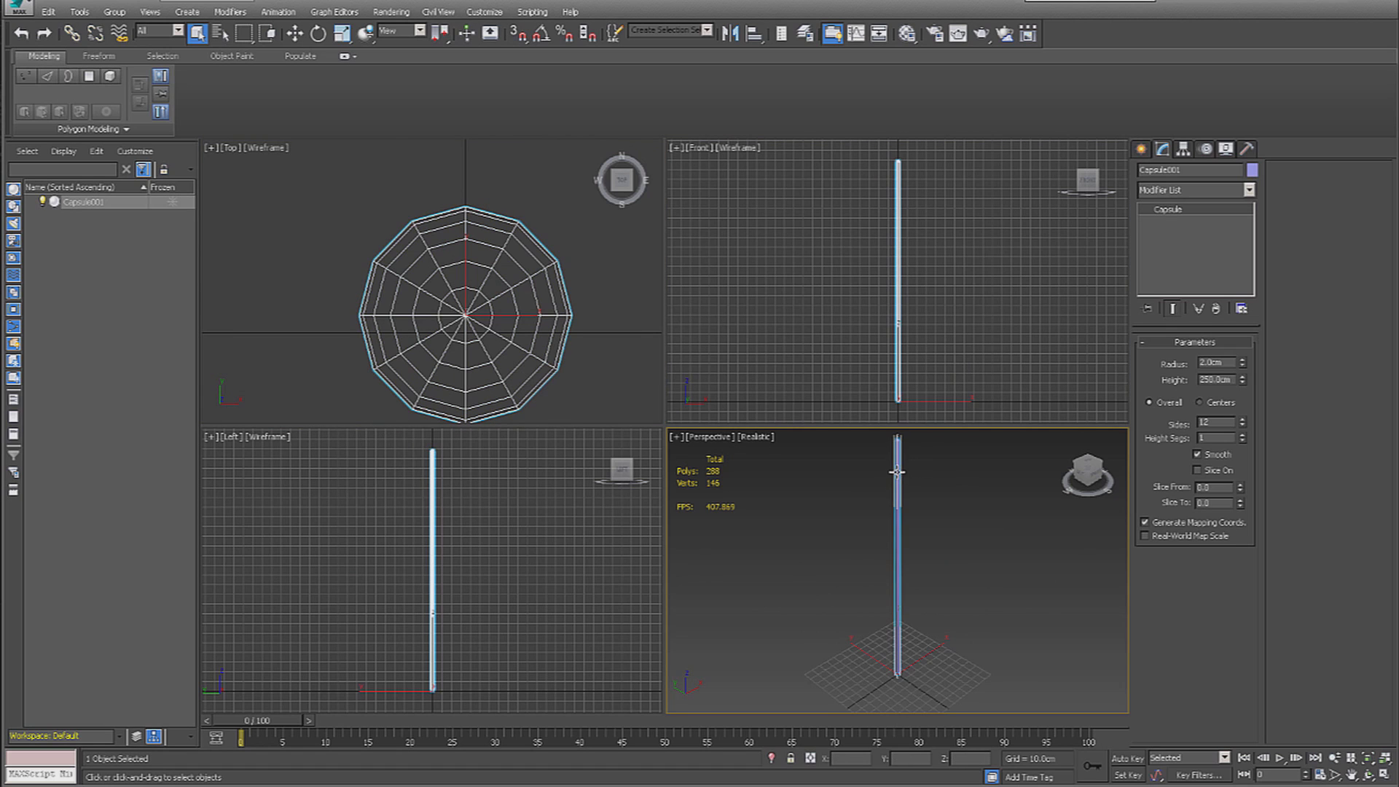
Turn on angle snap and rotate a single copy of the vertical capsule by 90 degrees in the front view
click(318, 33)
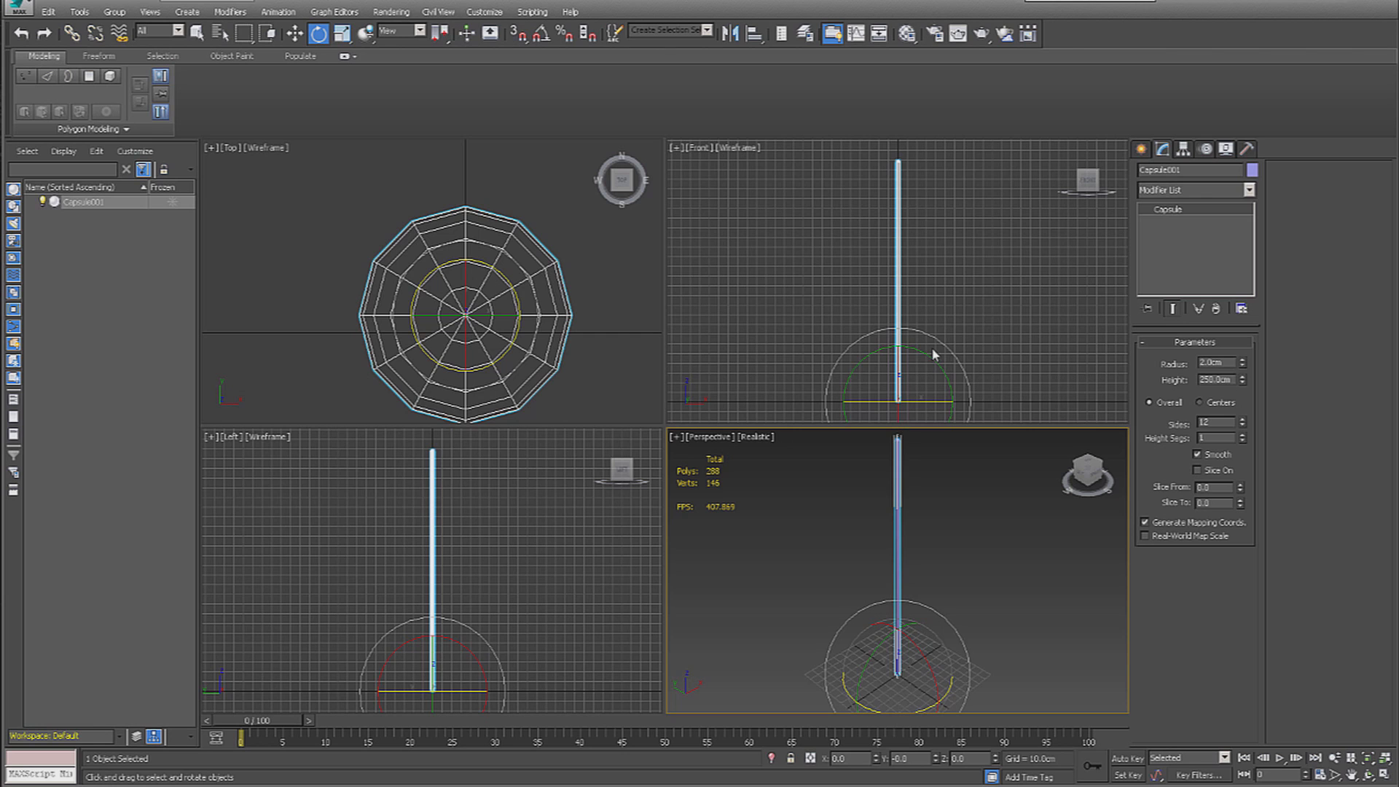
mouse_move(929, 354)
shift+mouse_down()
mouse_move(988, 397)
mouse_move(1014, 486)
shift+mouse_up()
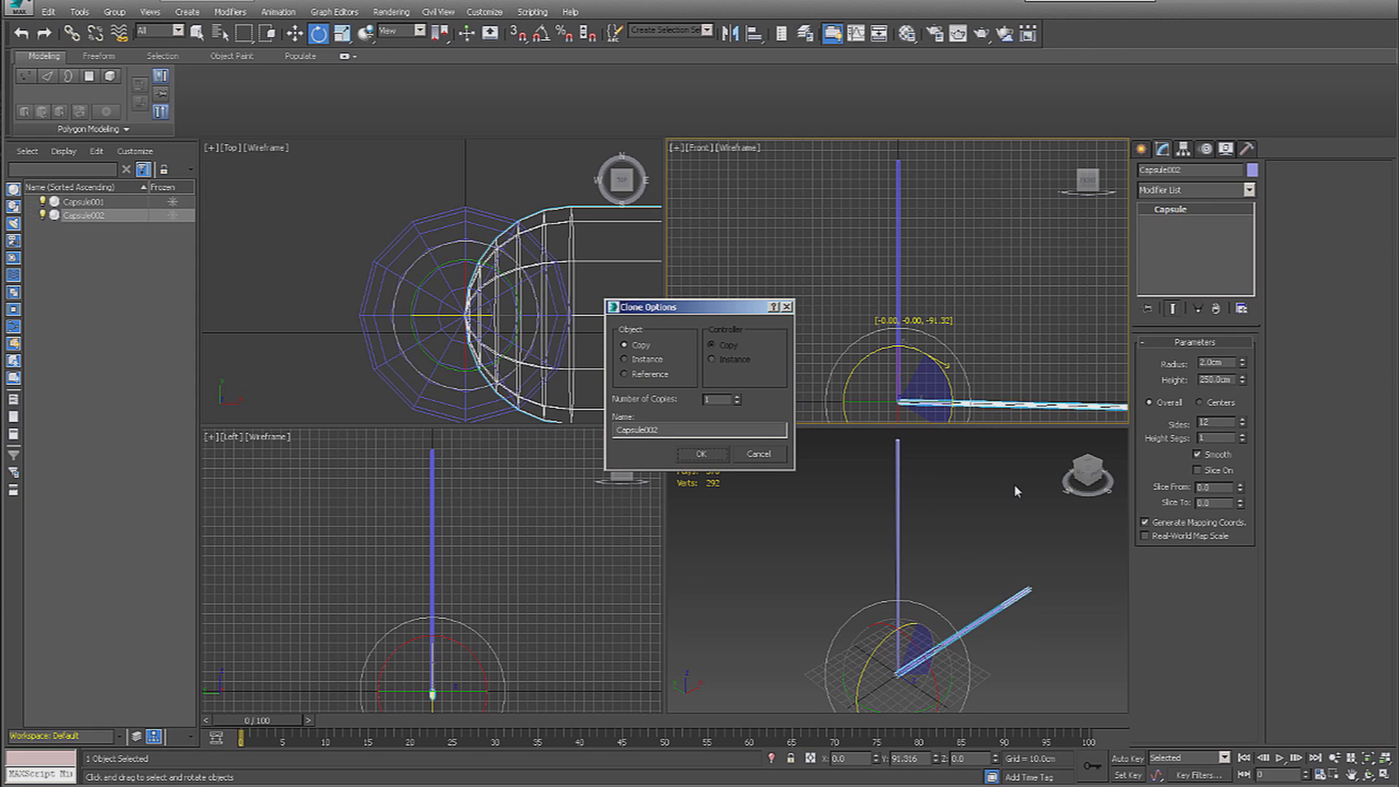
click(758, 453)
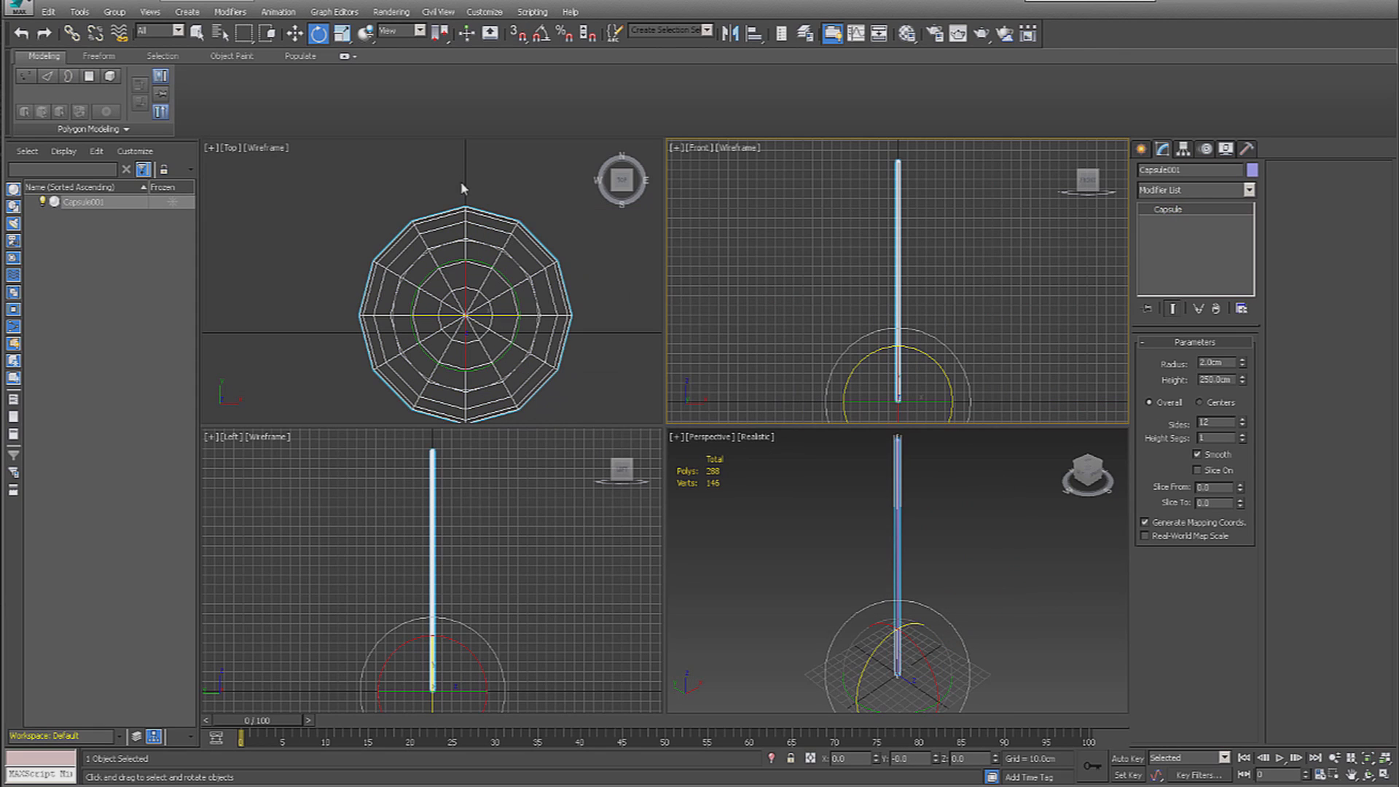
click(539, 34)
shift+drag(923, 357, 975, 421)
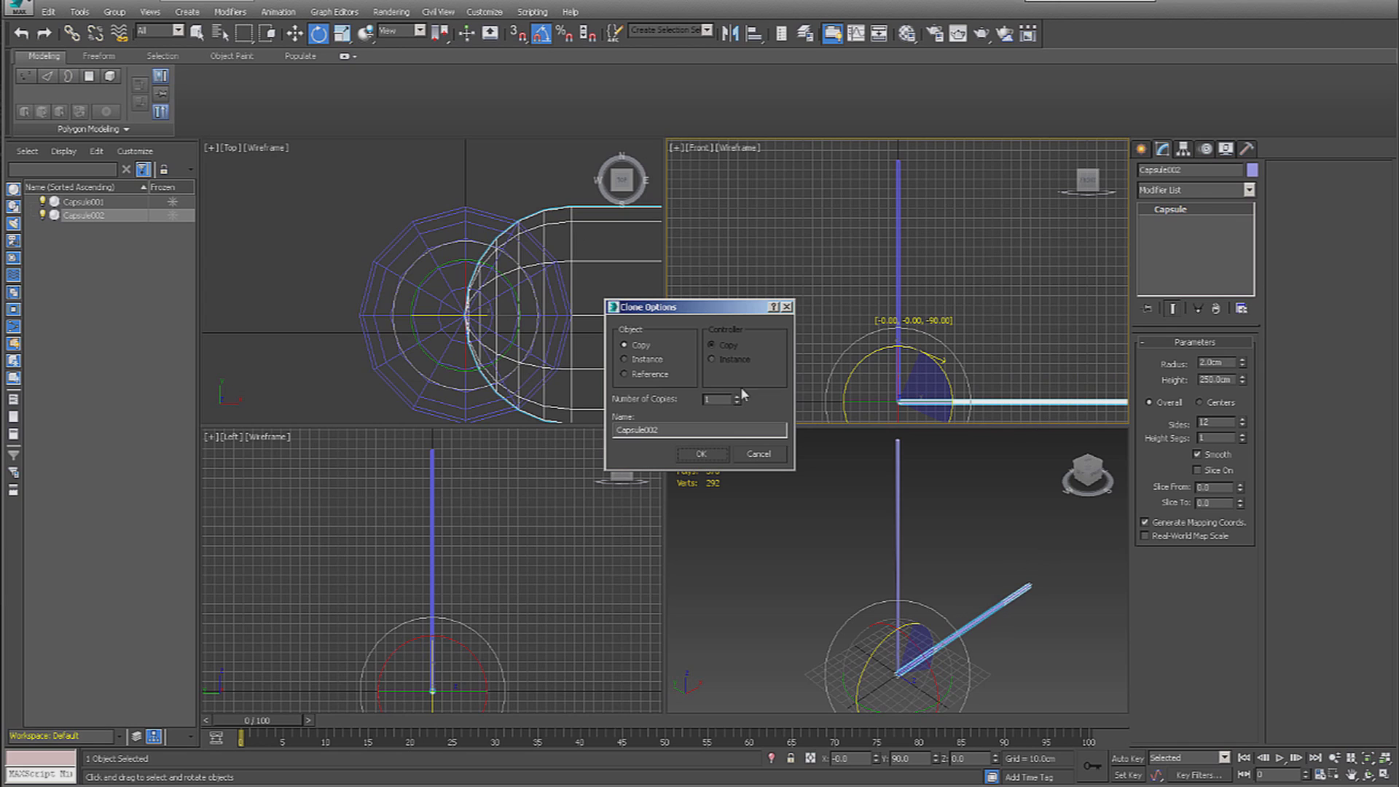
click(702, 454)
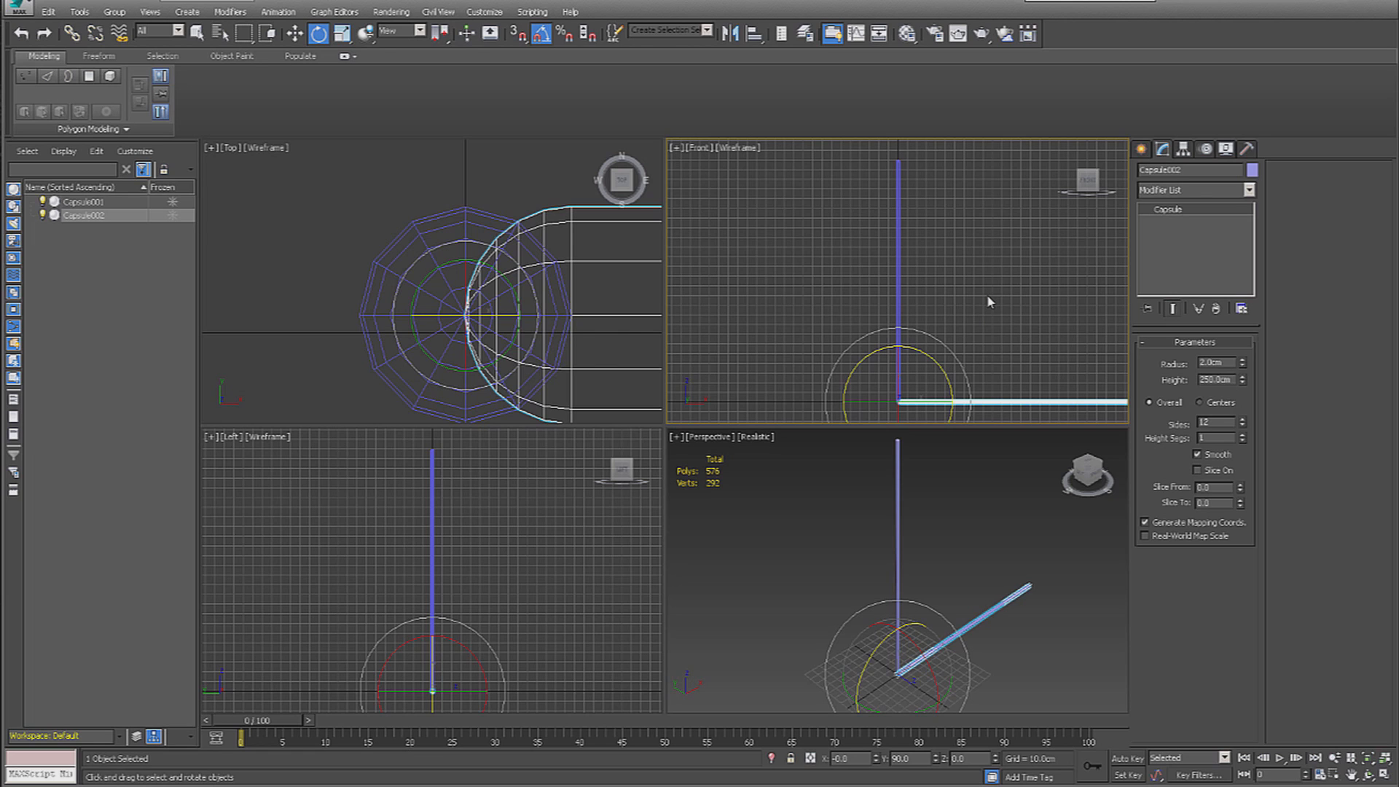
Center the horizontal capsule's pivot to the object using Affect Pivot Only
click(986, 392)
click(972, 397)
click(1184, 149)
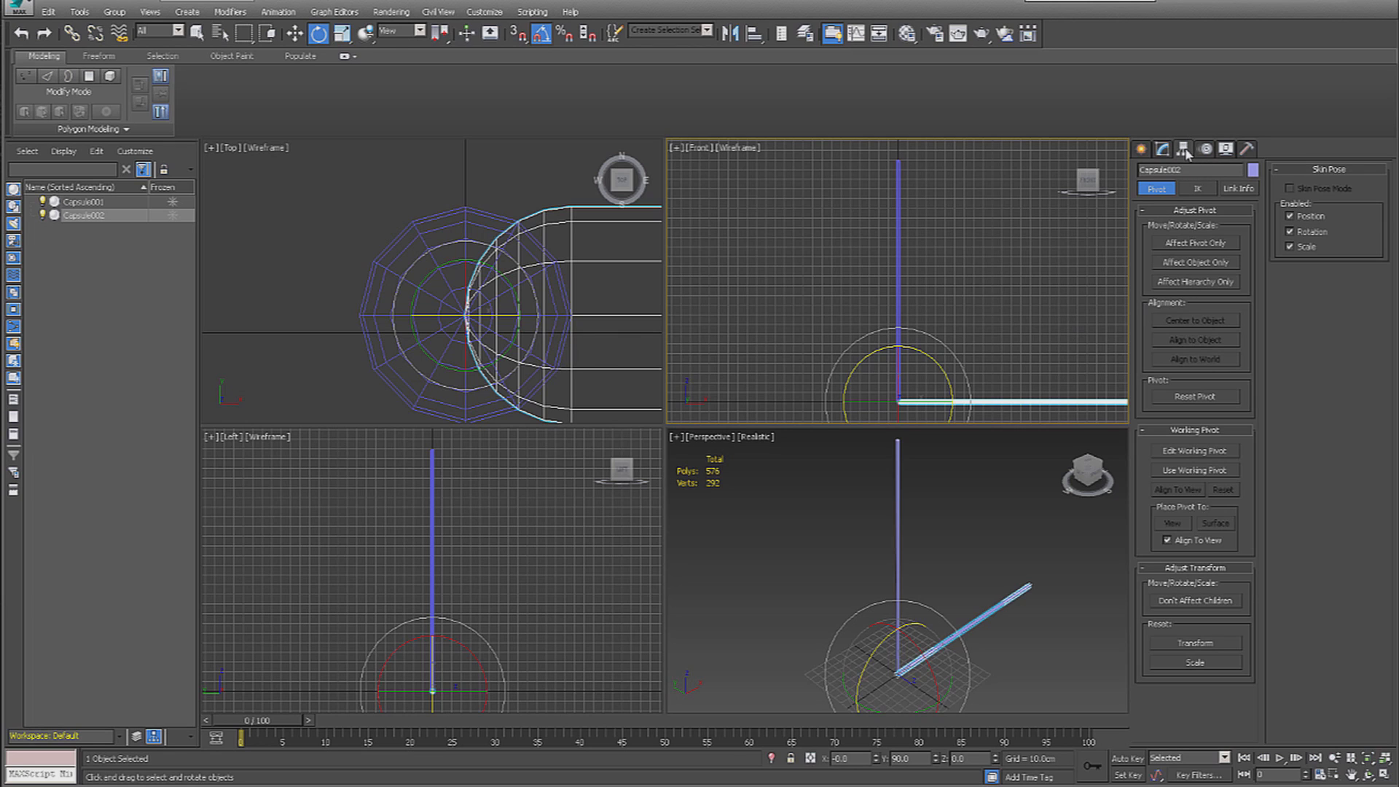
click(1174, 242)
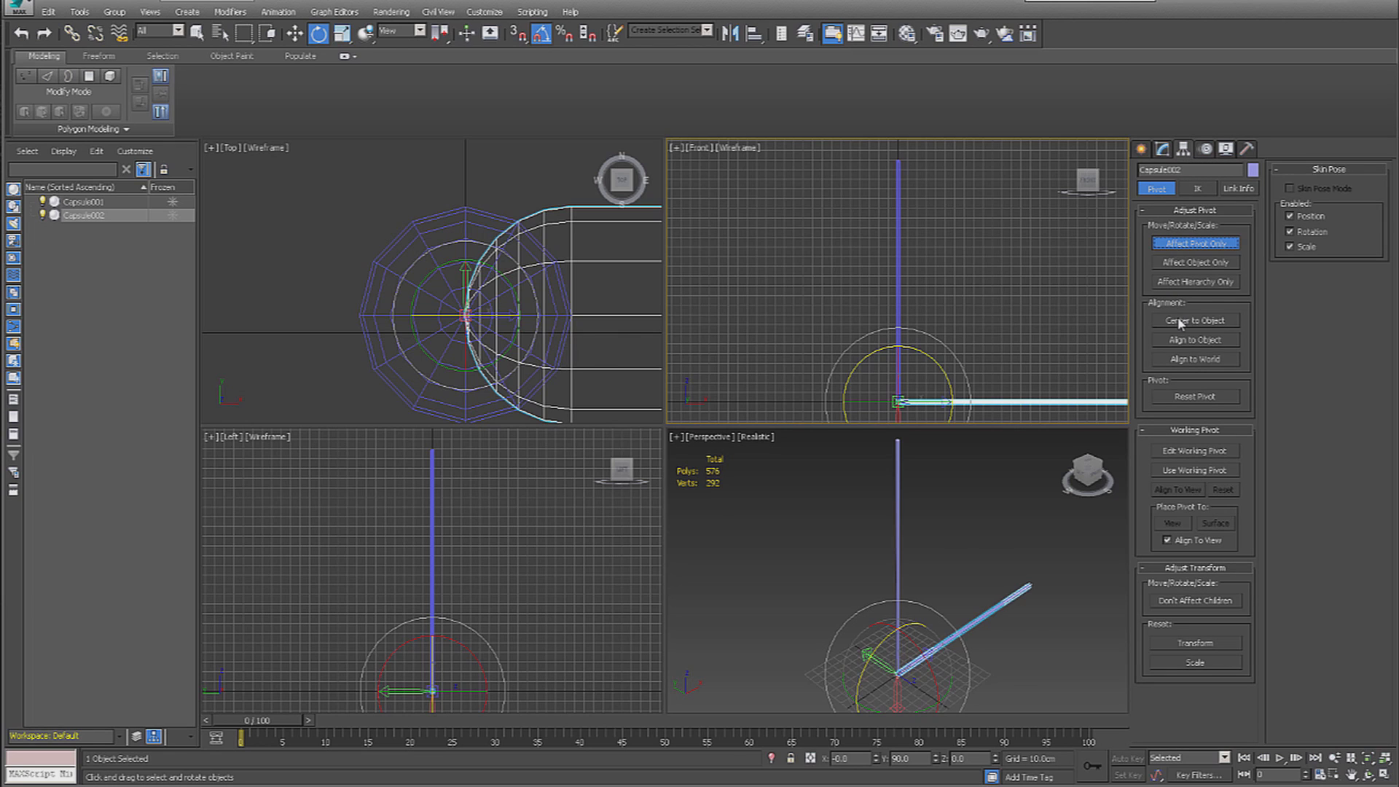
click(1181, 321)
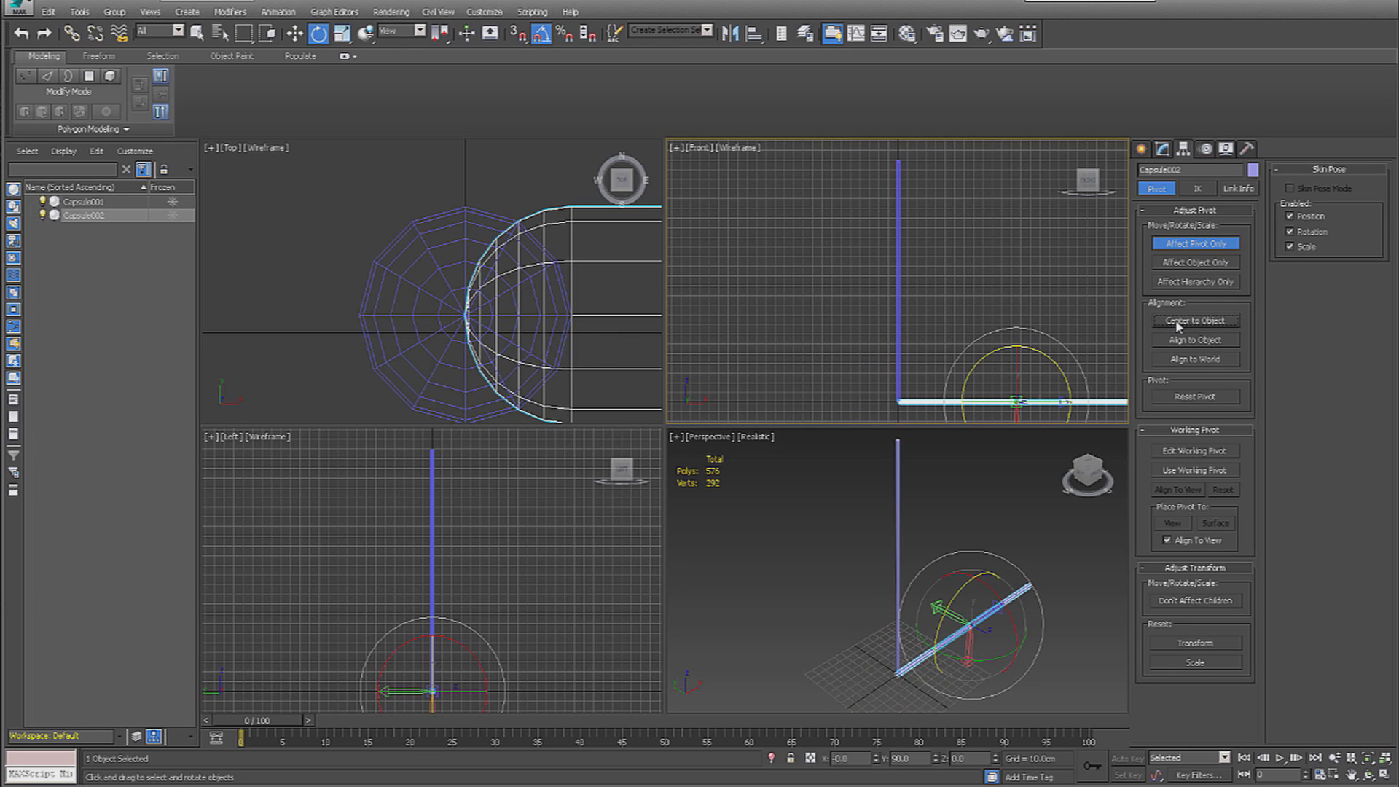
click(1141, 149)
Move the horizontal capsule so it is centred across the upper part of the vertical one, at a height of about 200 cm
right_click(1016, 352)
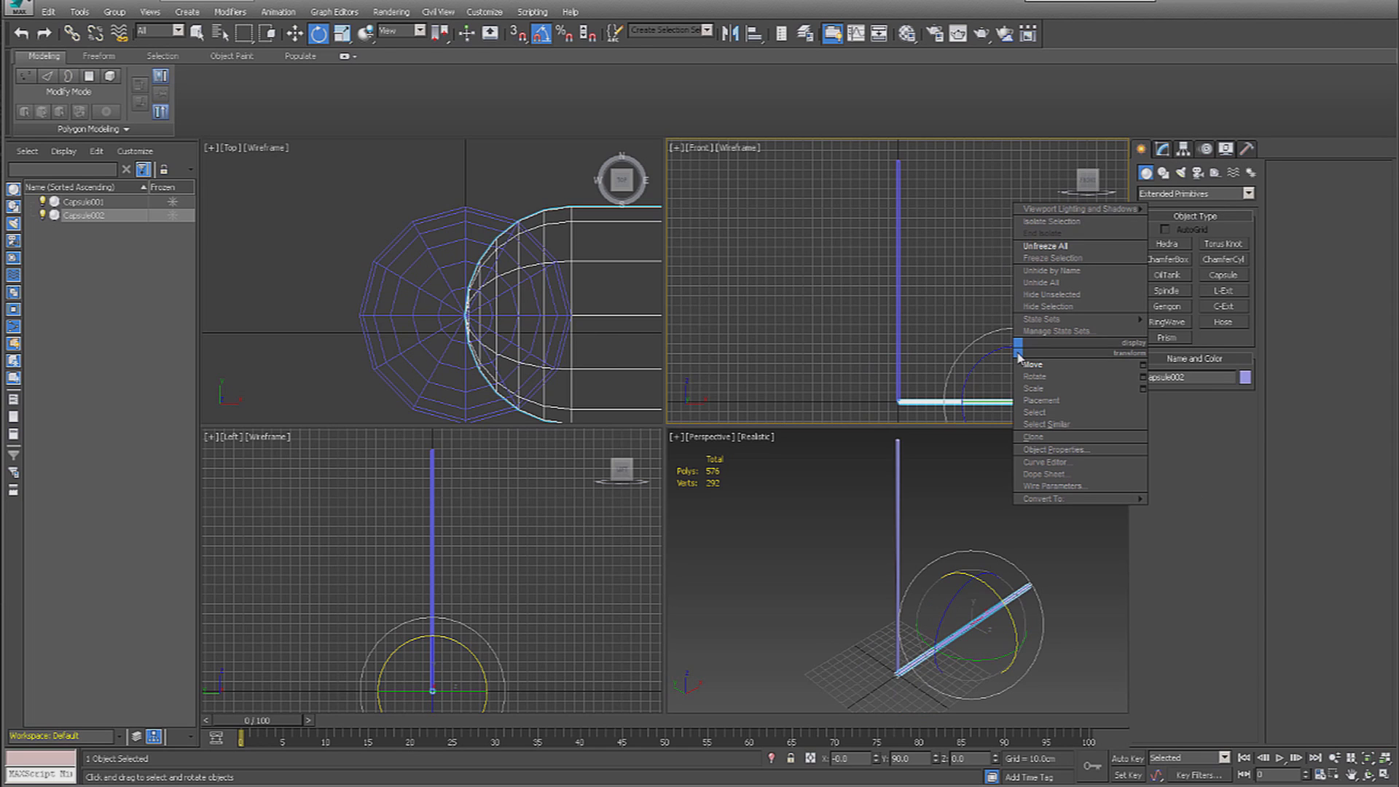
click(1028, 365)
drag(1017, 349, 954, 251)
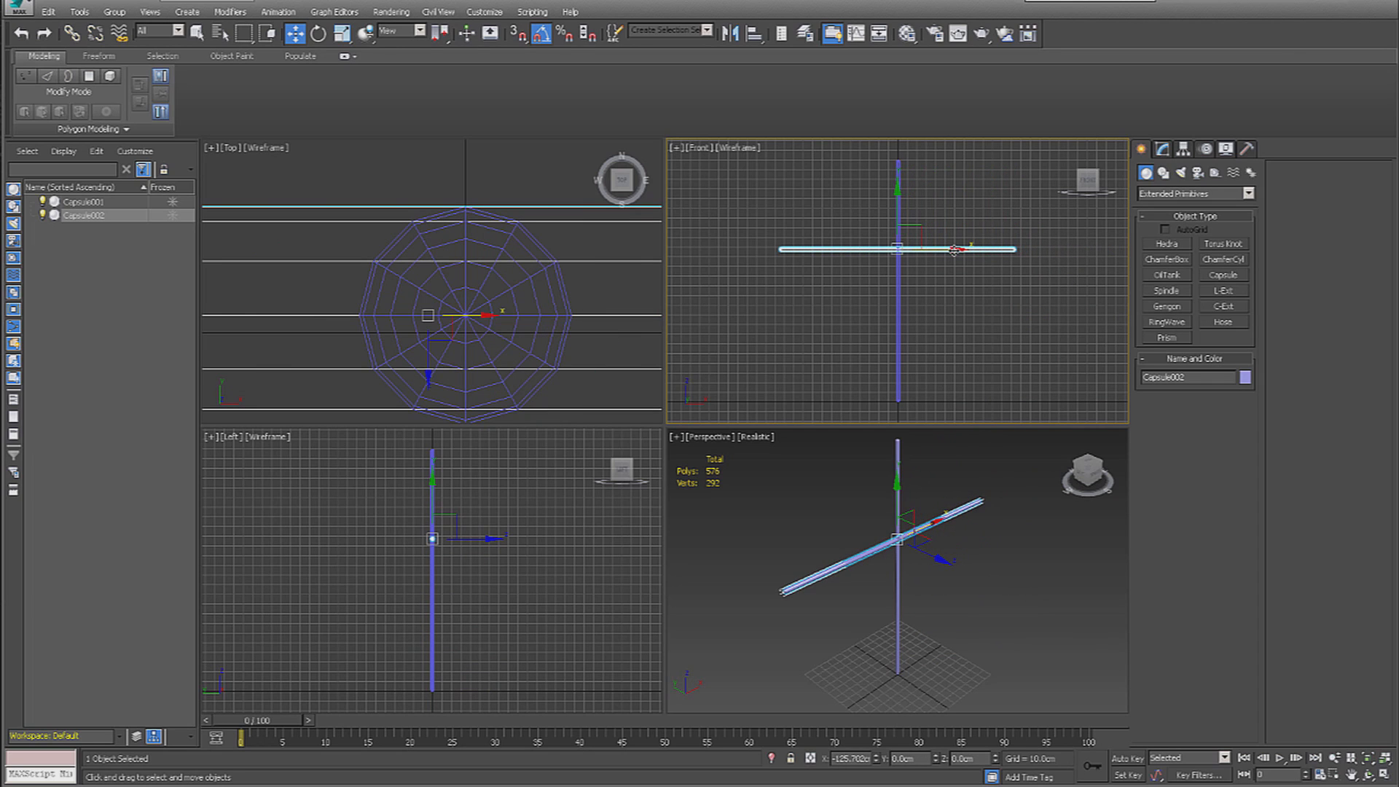
drag(901, 189, 901, 170)
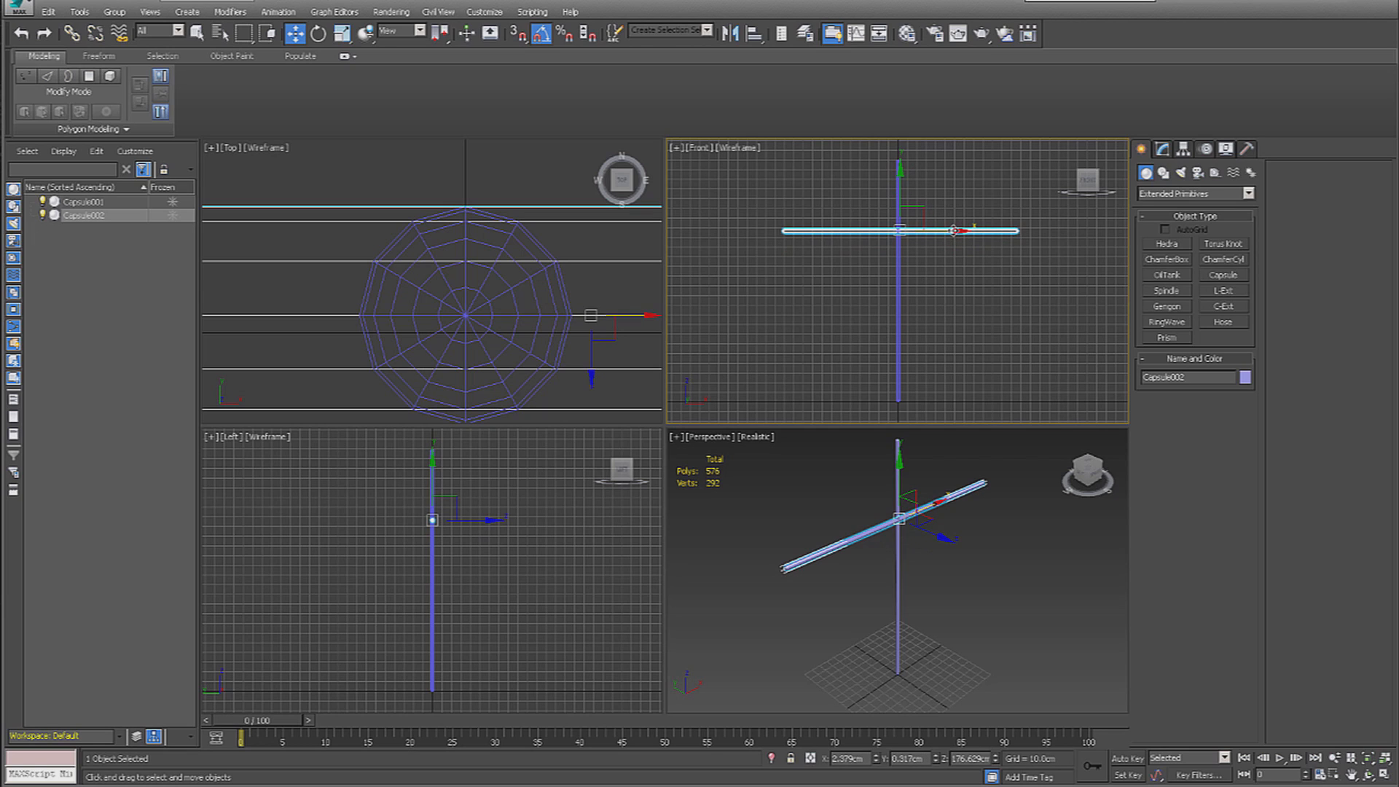
drag(954, 230, 955, 230)
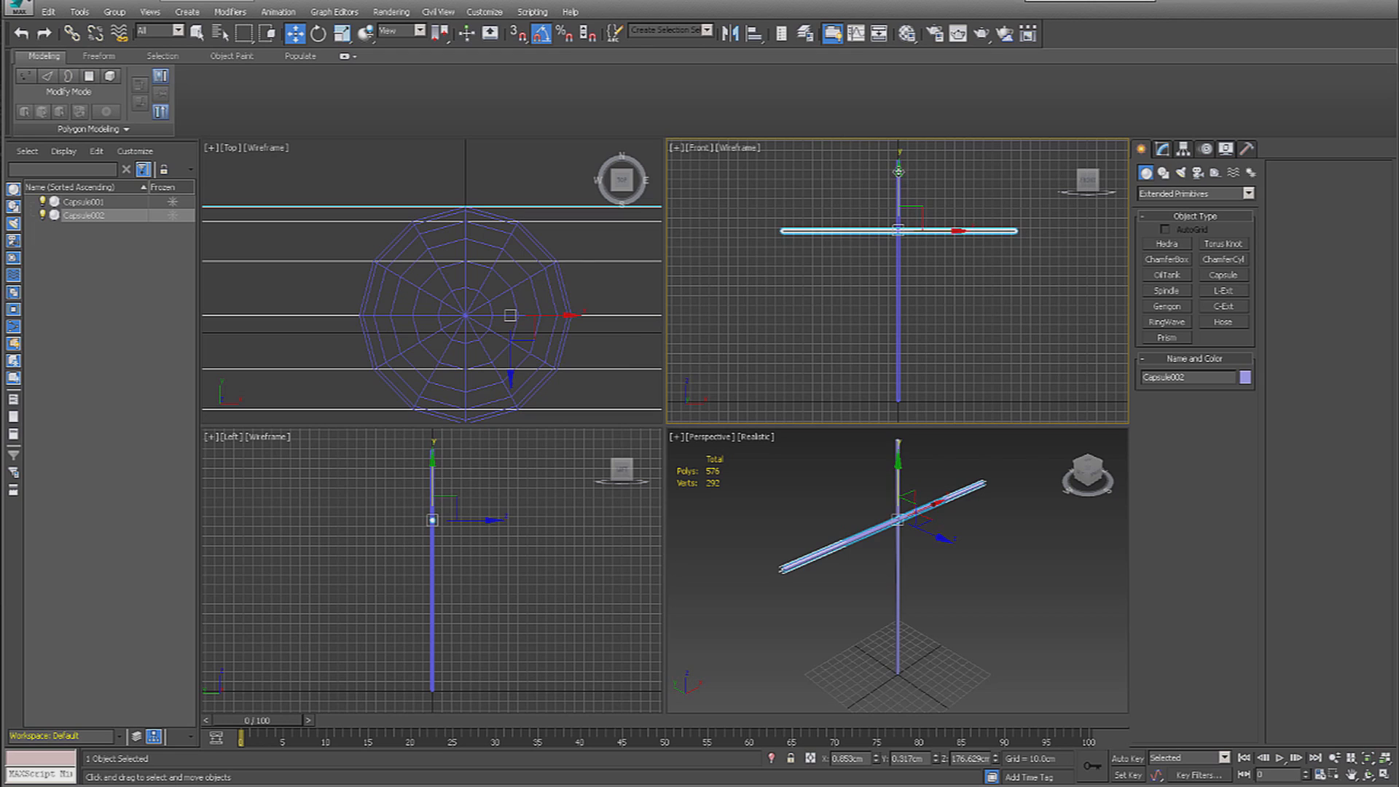
drag(898, 172, 903, 152)
click(998, 299)
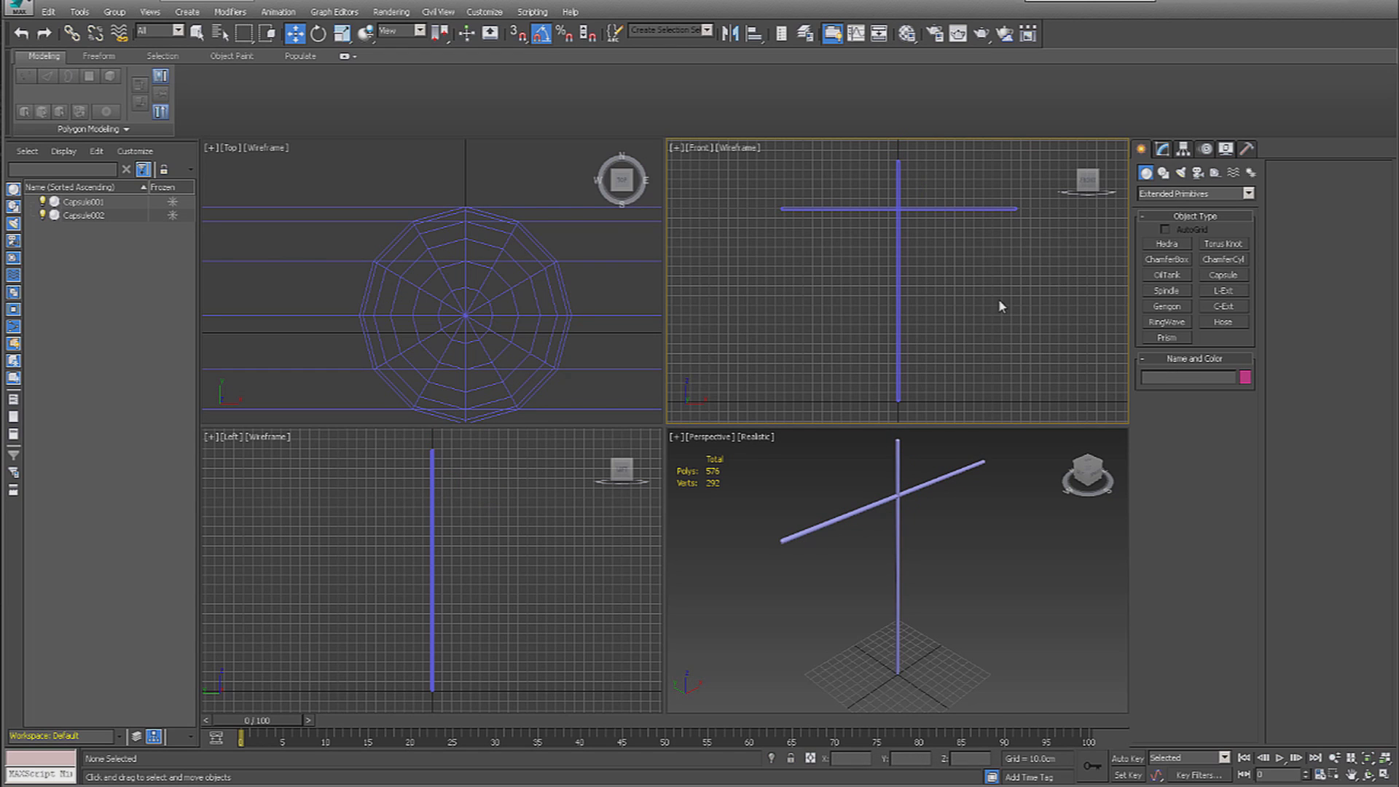
Set the vertical capsule's height segments to 12
click(900, 337)
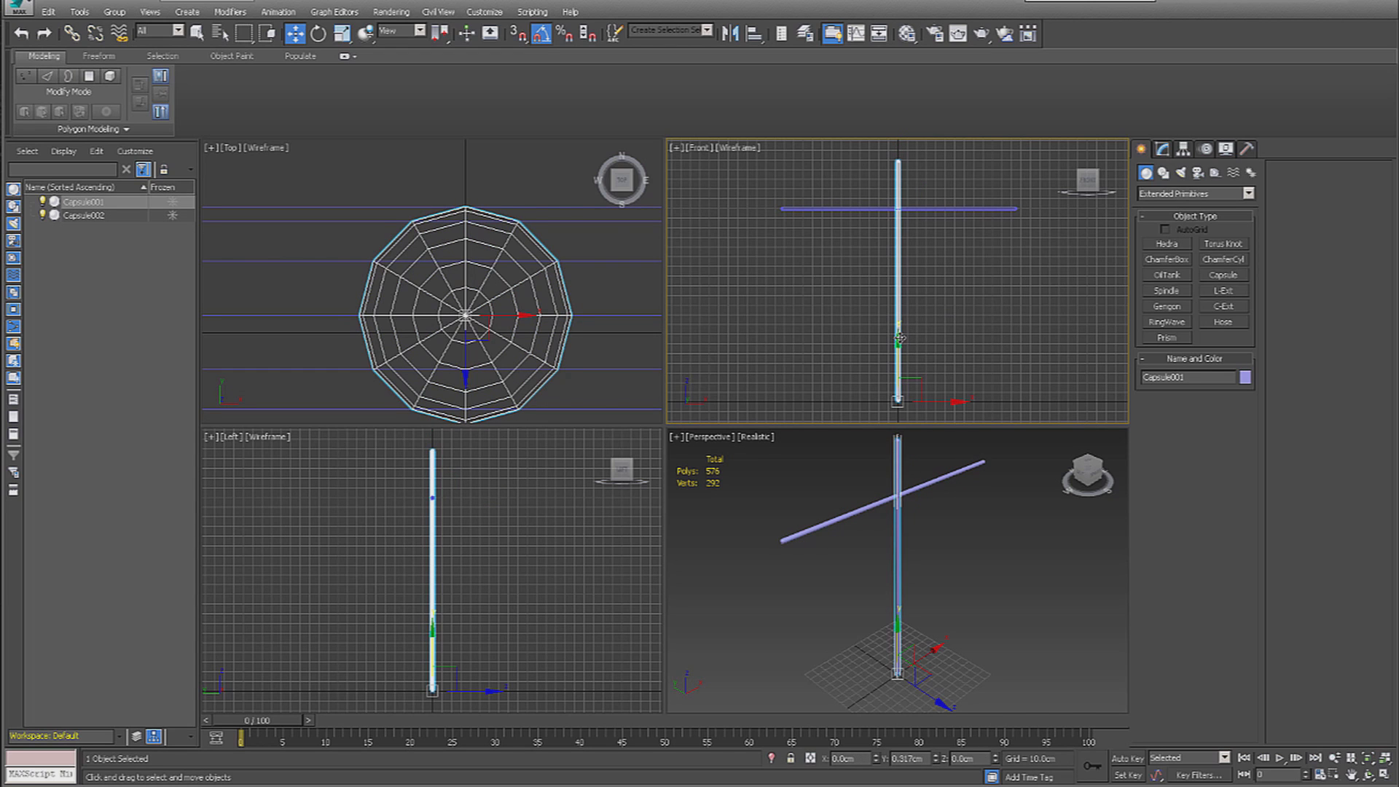
middle_drag(994, 351, 1020, 257)
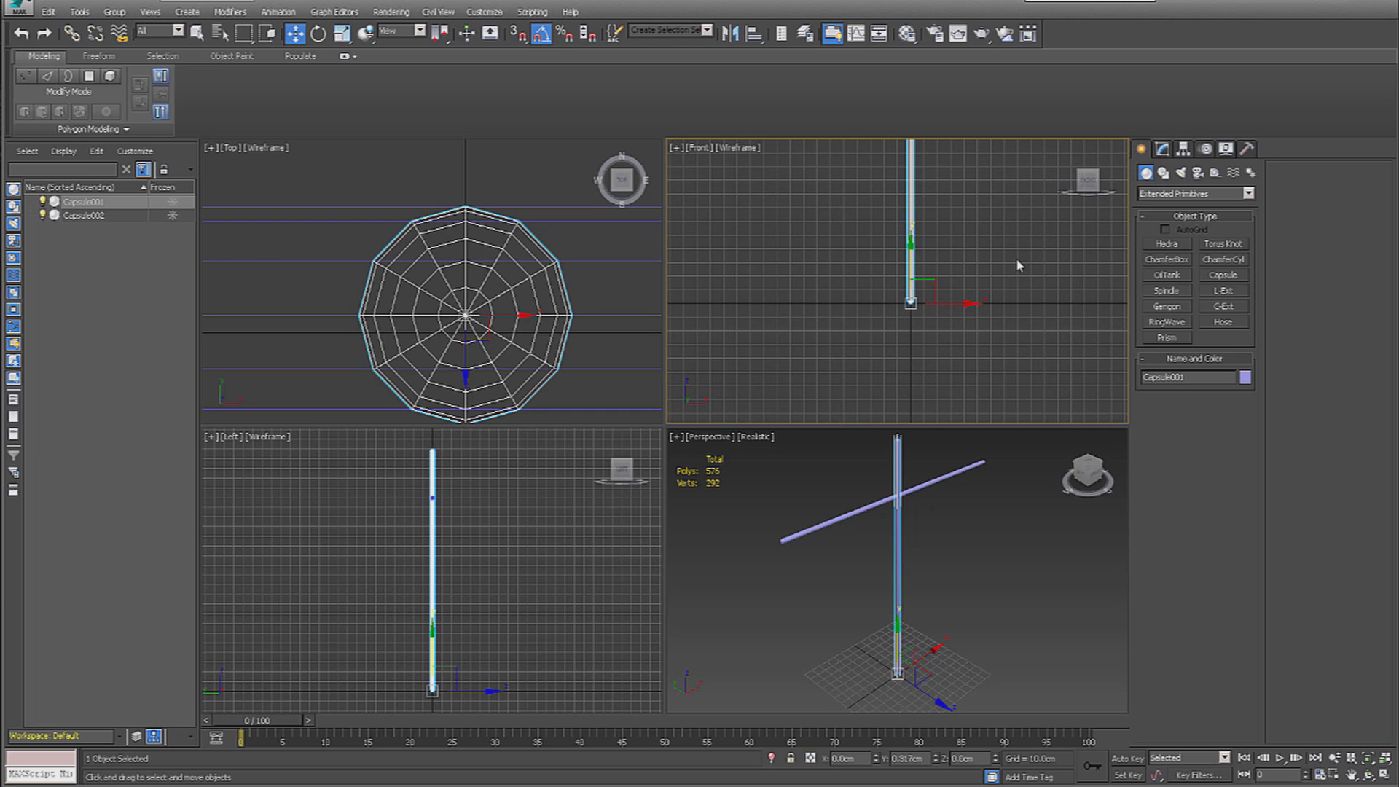
middle_drag(1016, 260, 1054, 259)
scroll(1044, 260, up, 3)
middle_drag(953, 284, 1104, 302)
scroll(1002, 319, down, 3)
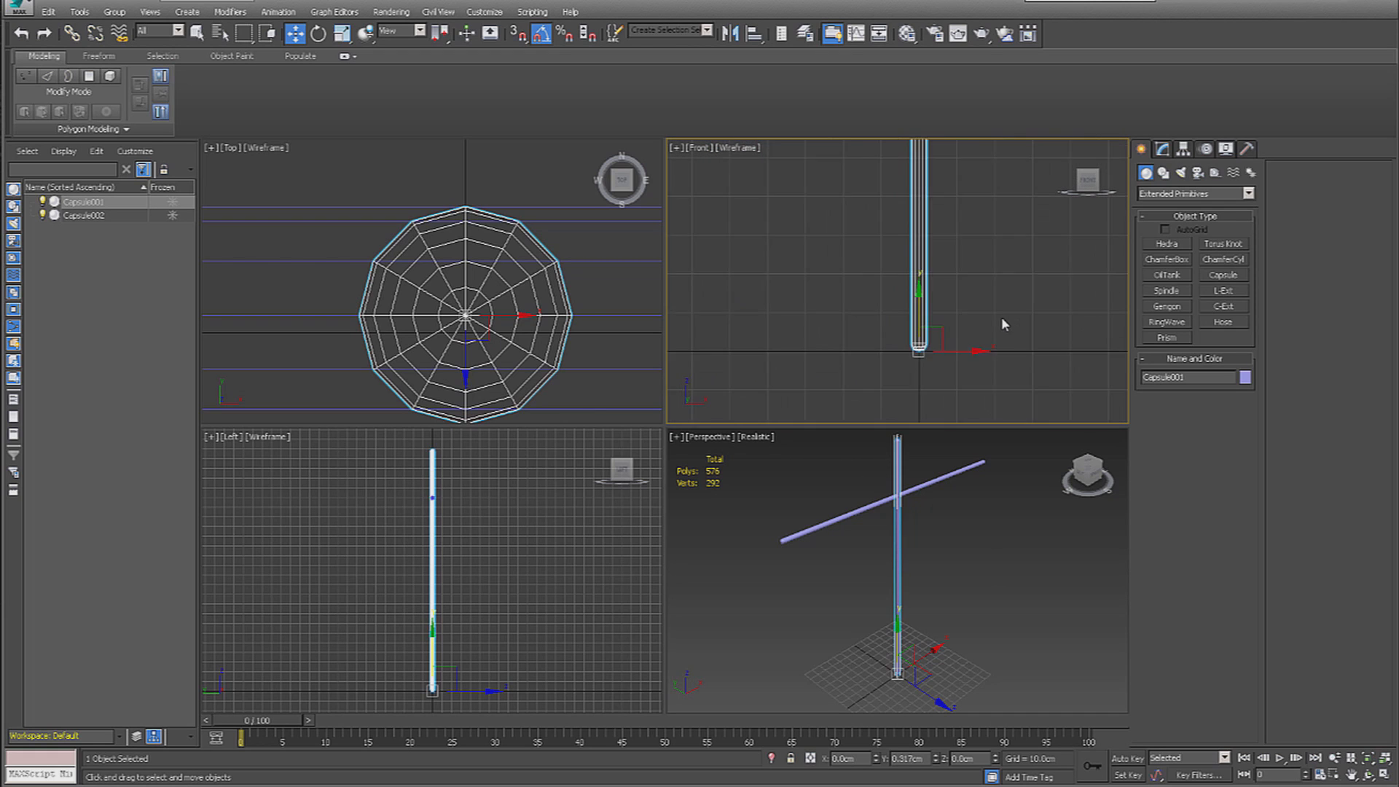
middle_drag(1005, 325, 961, 331)
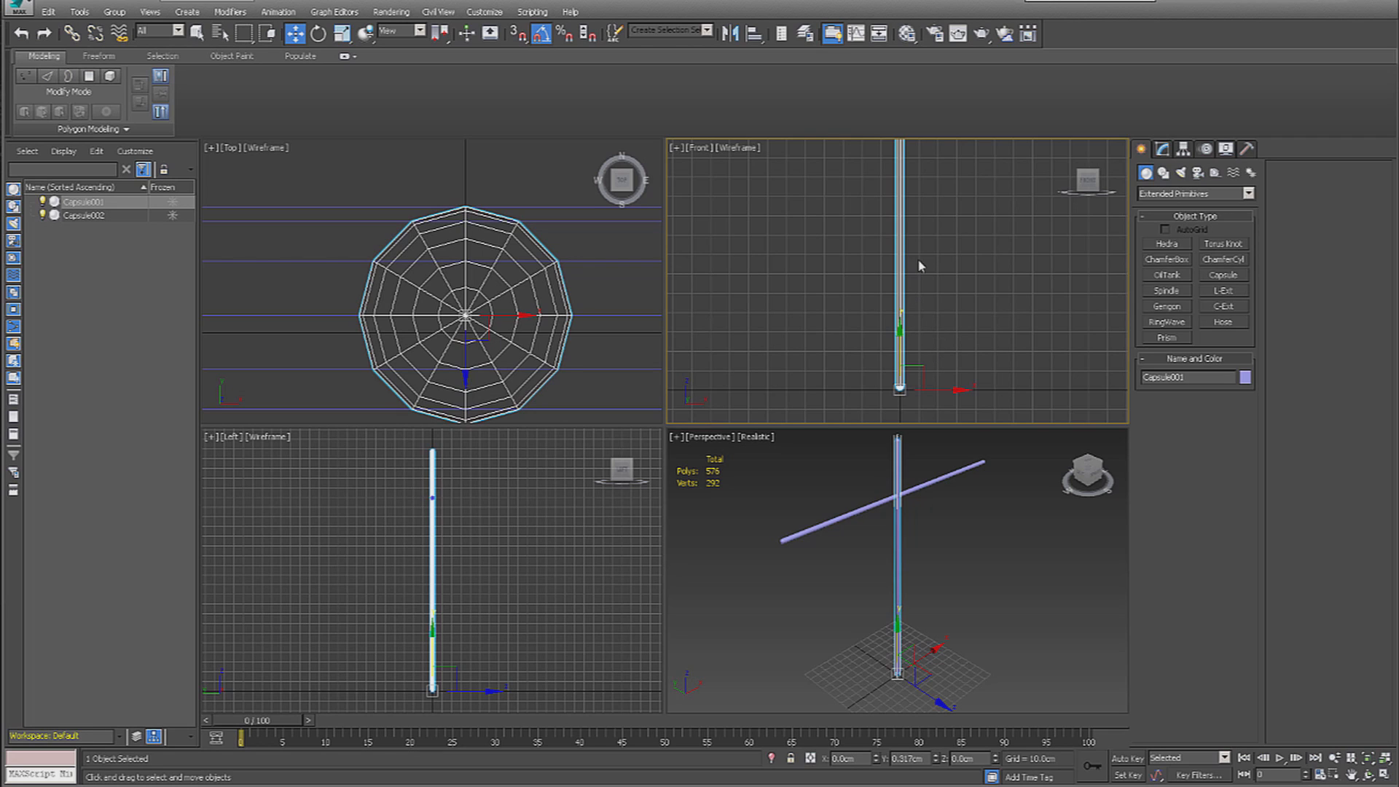
click(1163, 149)
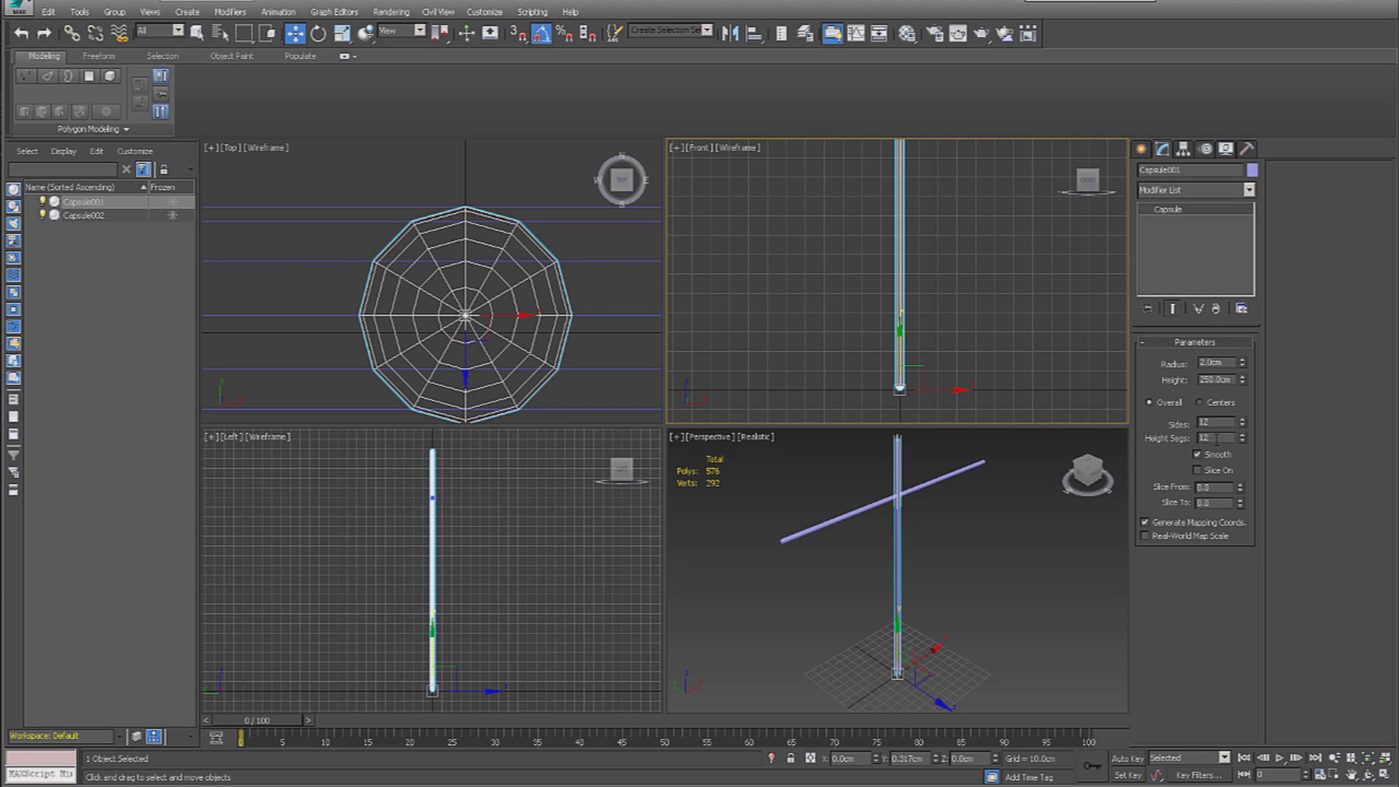
key(Return)
Give the horizontal capsule 12 height segments as well, then clear the selection
click(590, 373)
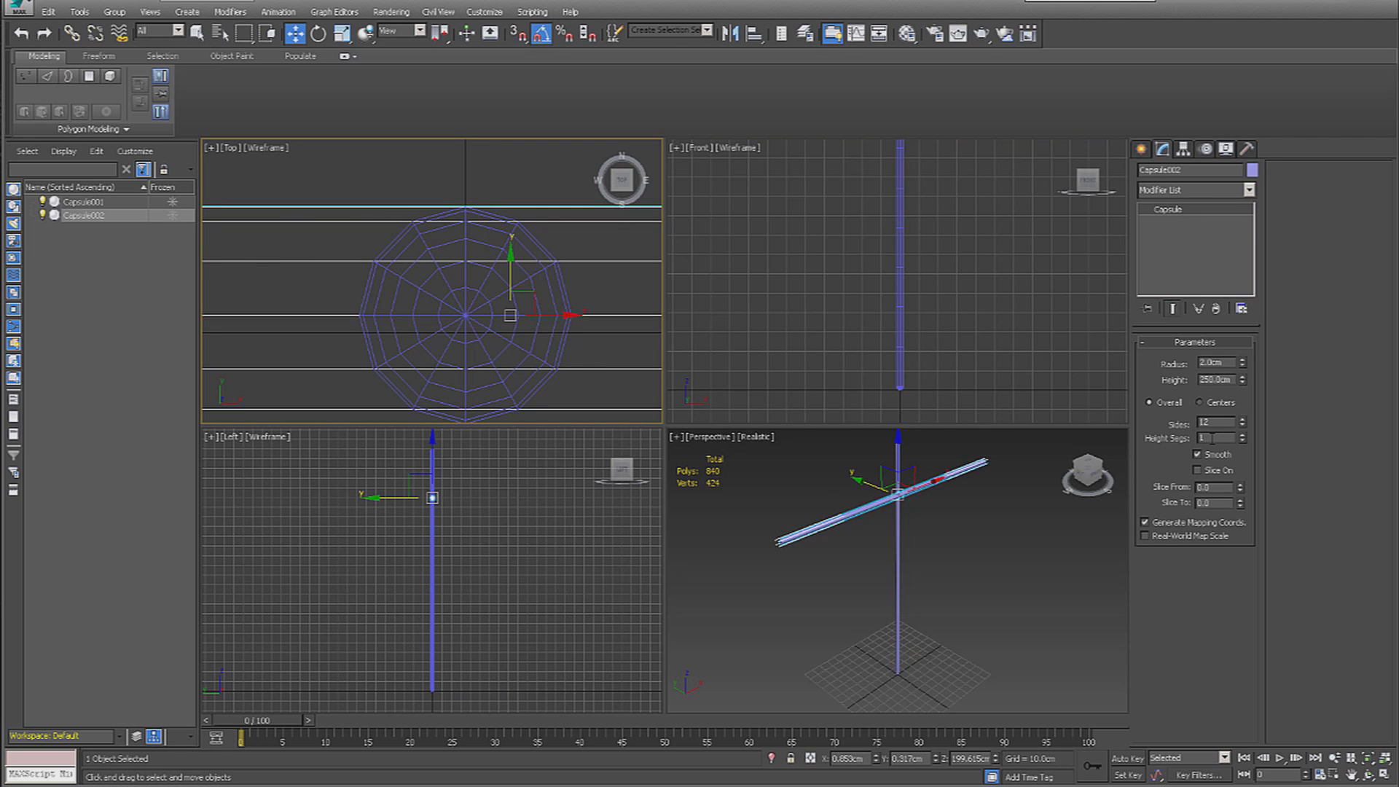
key(Return)
click(921, 510)
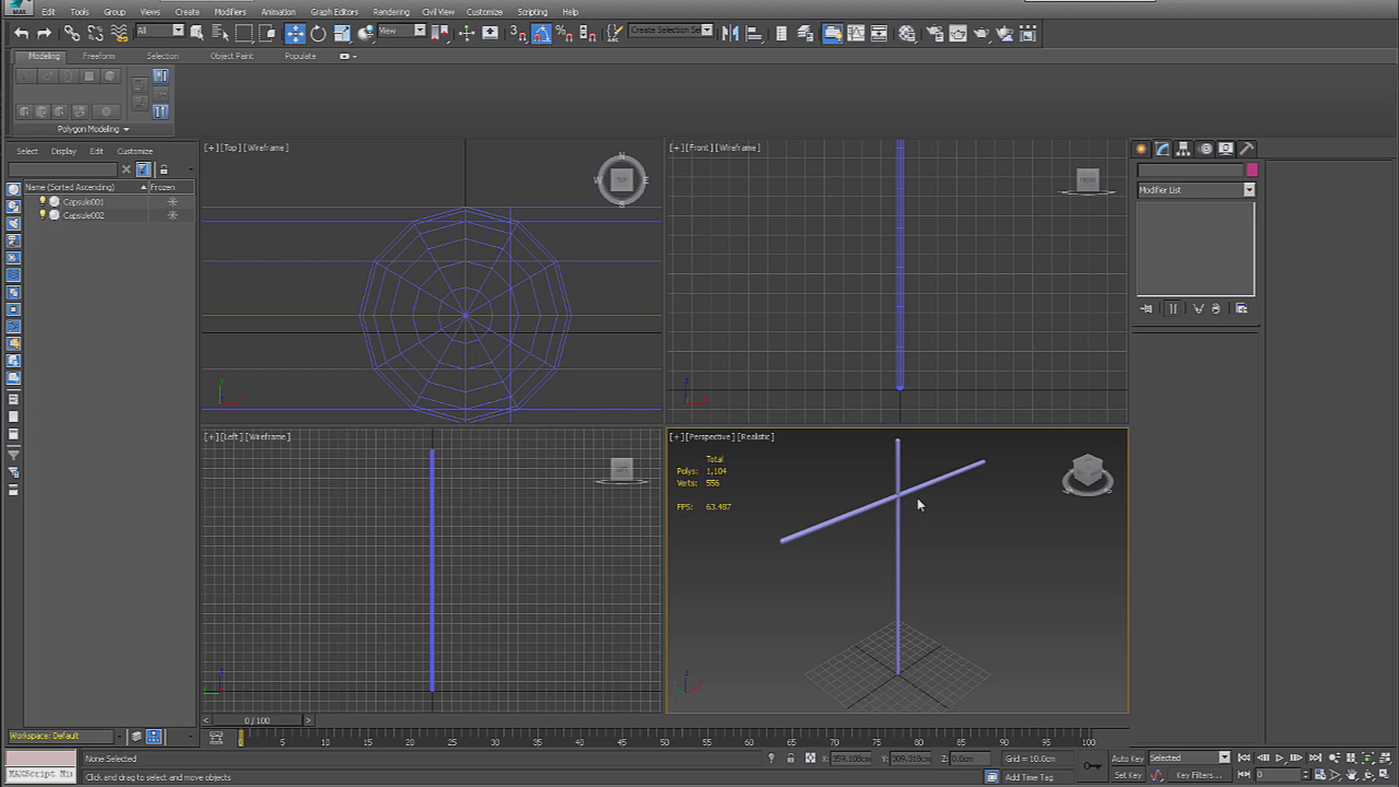
Add an Edit Poly modifier to the vertical capsule
click(904, 335)
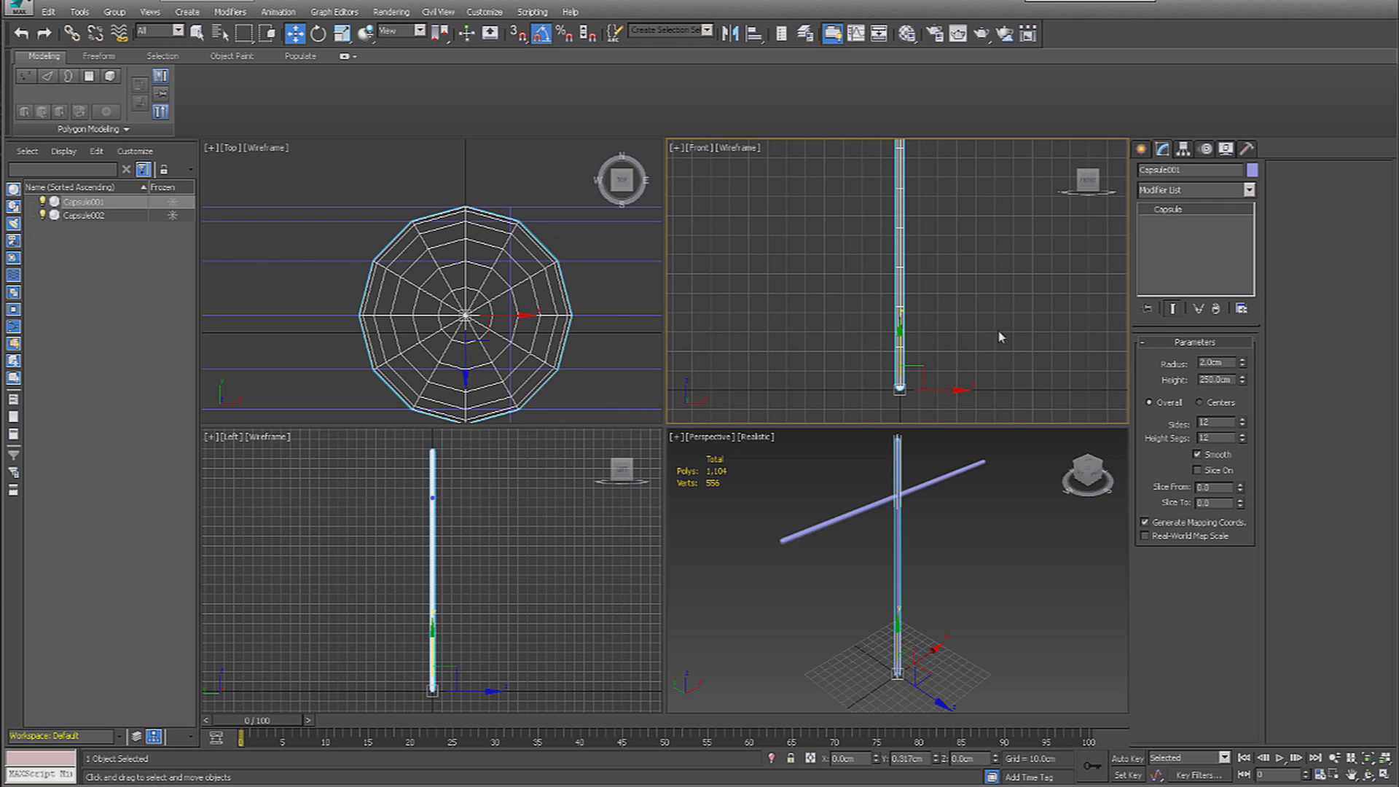
click(1249, 189)
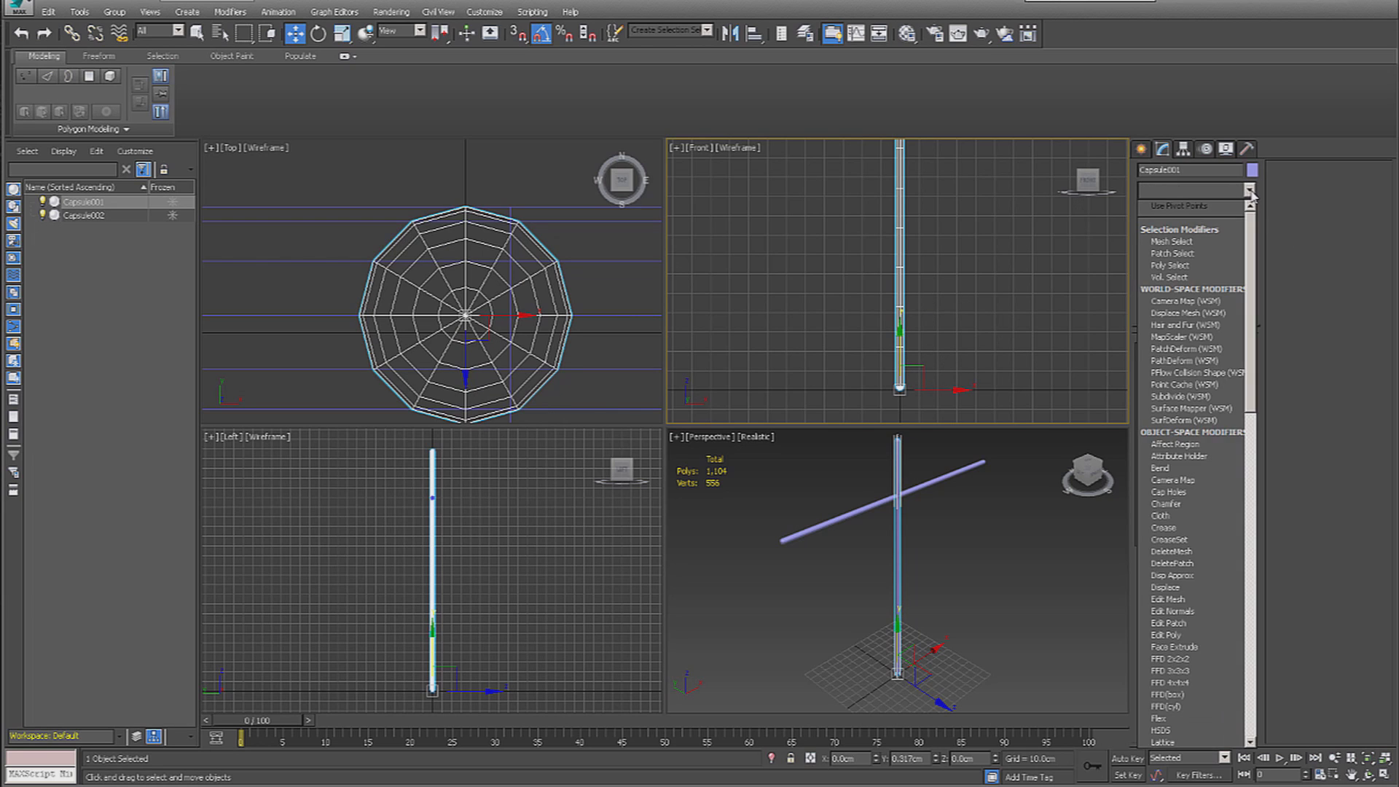
click(1181, 634)
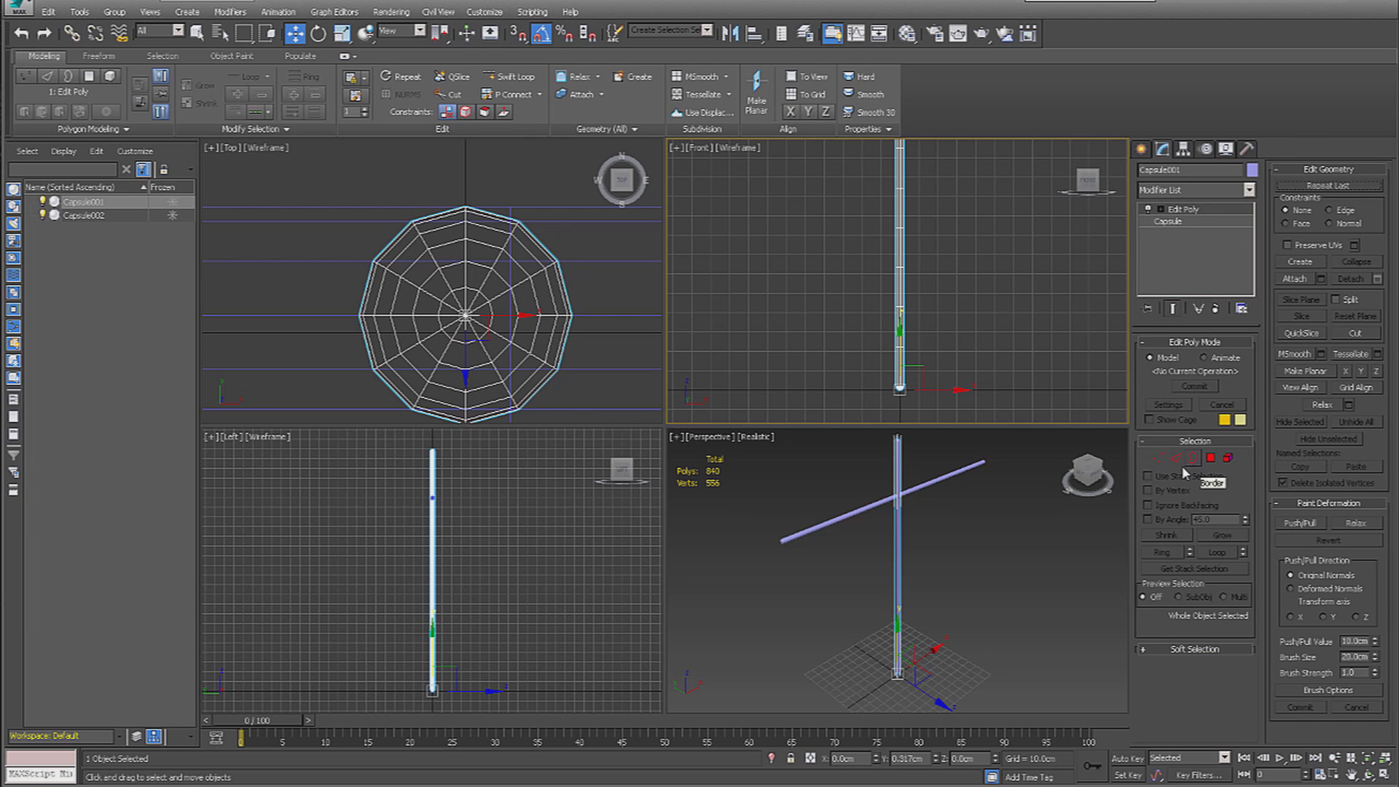
Delete the vertices of the rounded bottom end of the vertical capsule, leaving a flat open end
click(1157, 459)
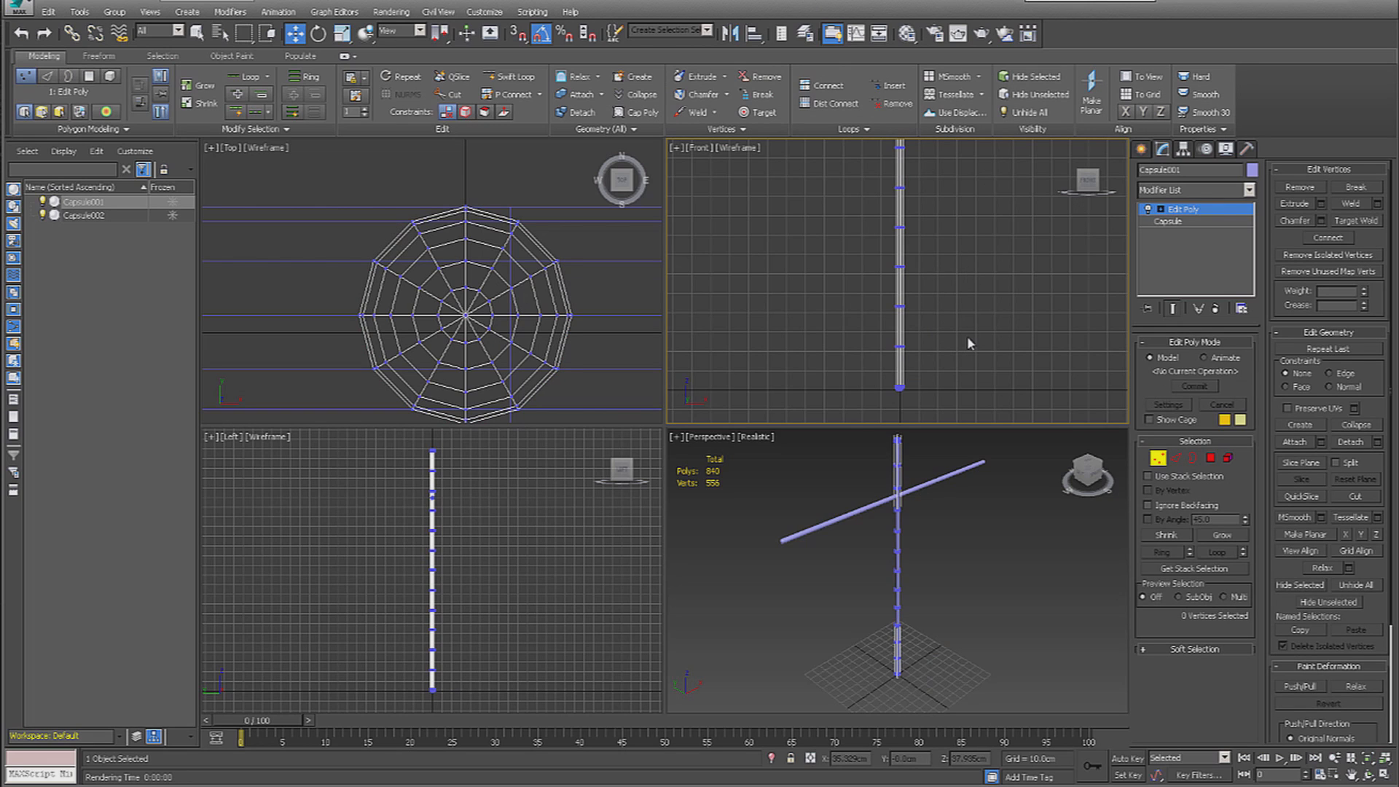
scroll(969, 357, up, 5)
middle_drag(971, 365, 1060, 224)
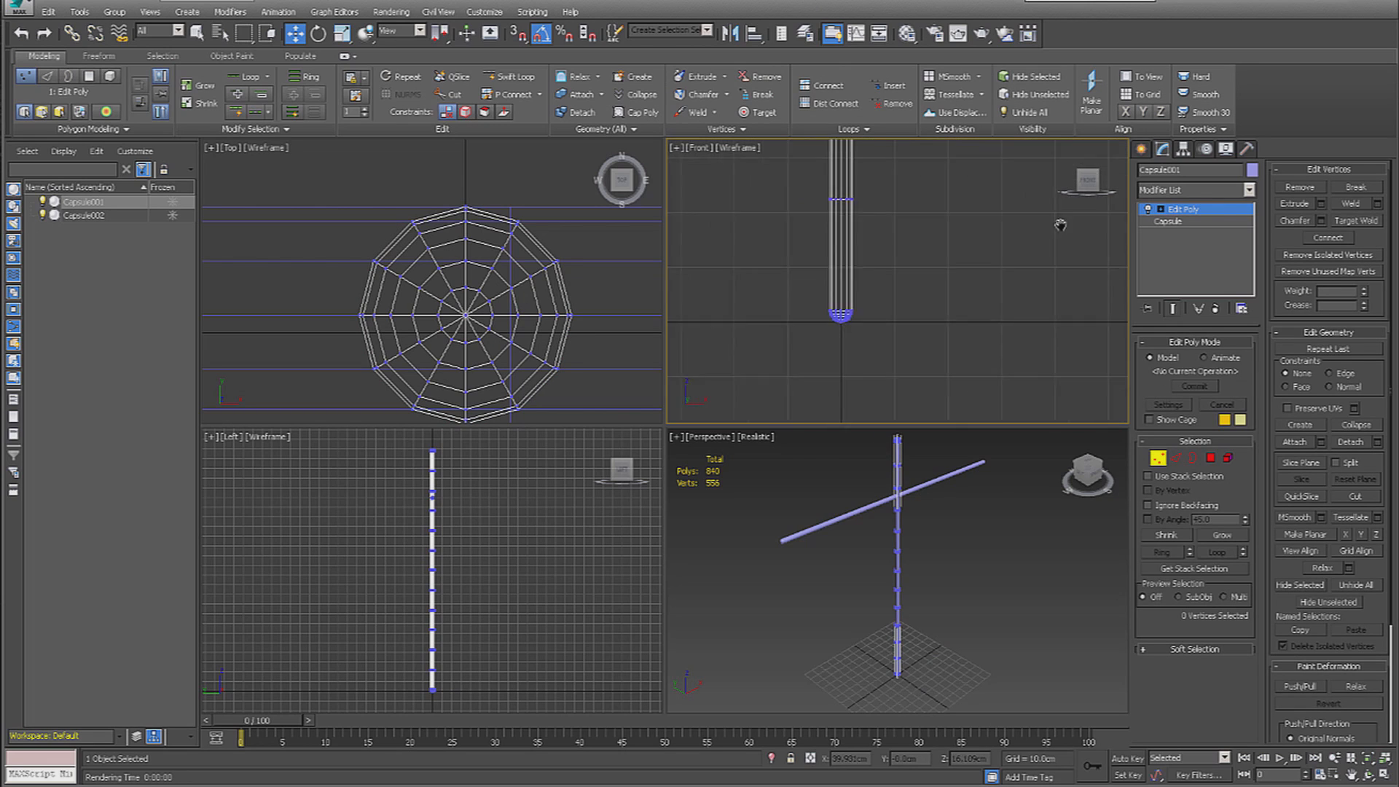
scroll(928, 330, up, 3)
middle_drag(909, 287, 989, 412)
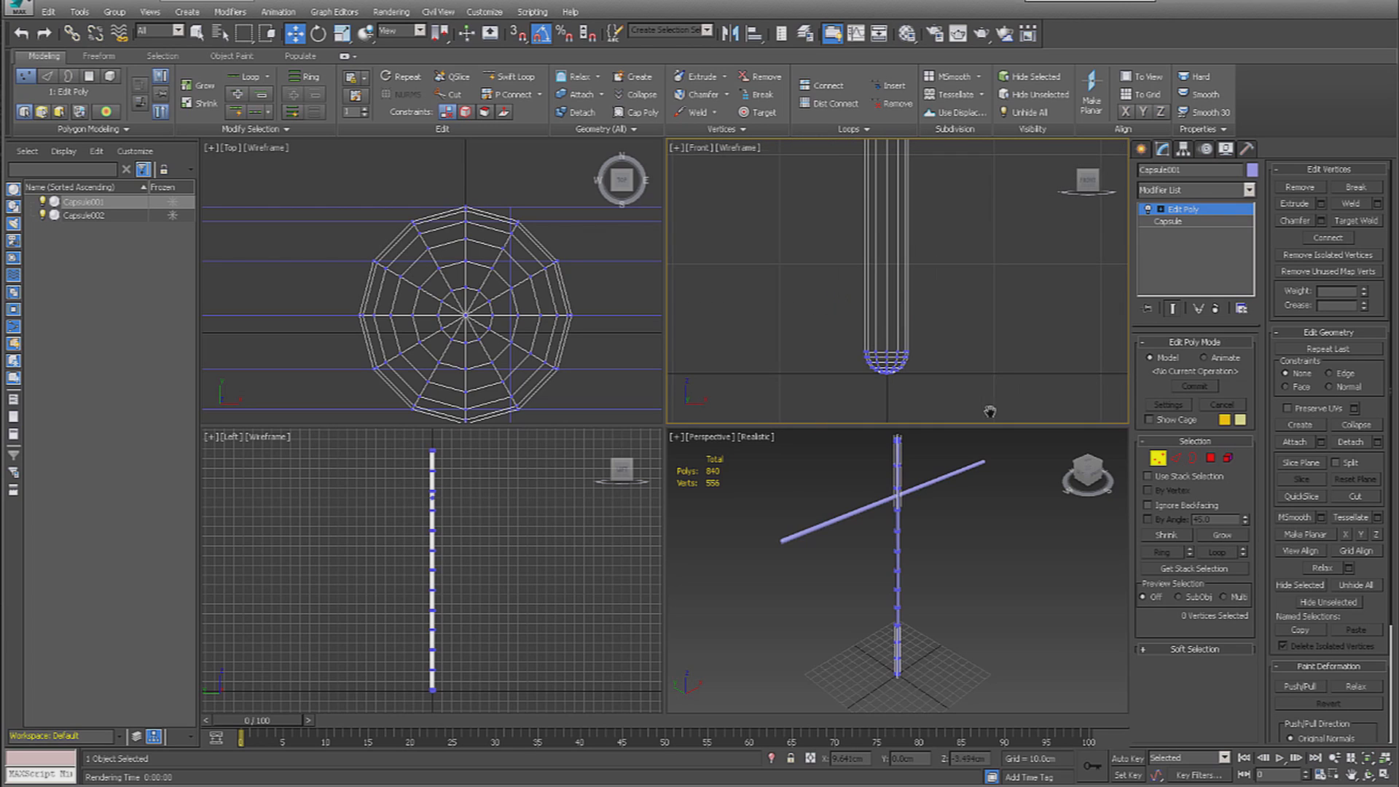
drag(795, 336, 821, 362)
click(912, 391)
key(Delete)
click(1158, 458)
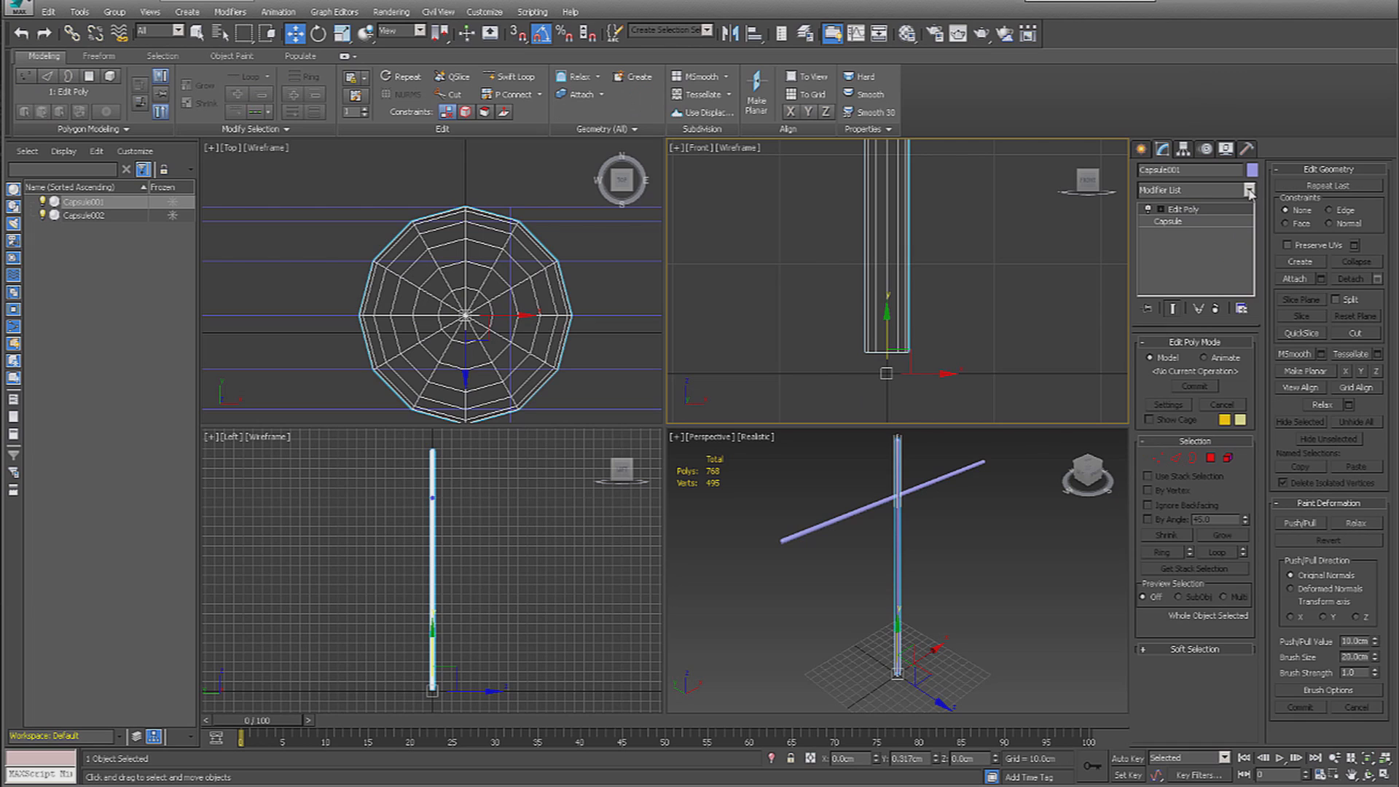
Close the vertical capsule's open bottom with a Cap Holes modifier and add a second Edit Poly modifier above it
click(1249, 189)
click(1163, 493)
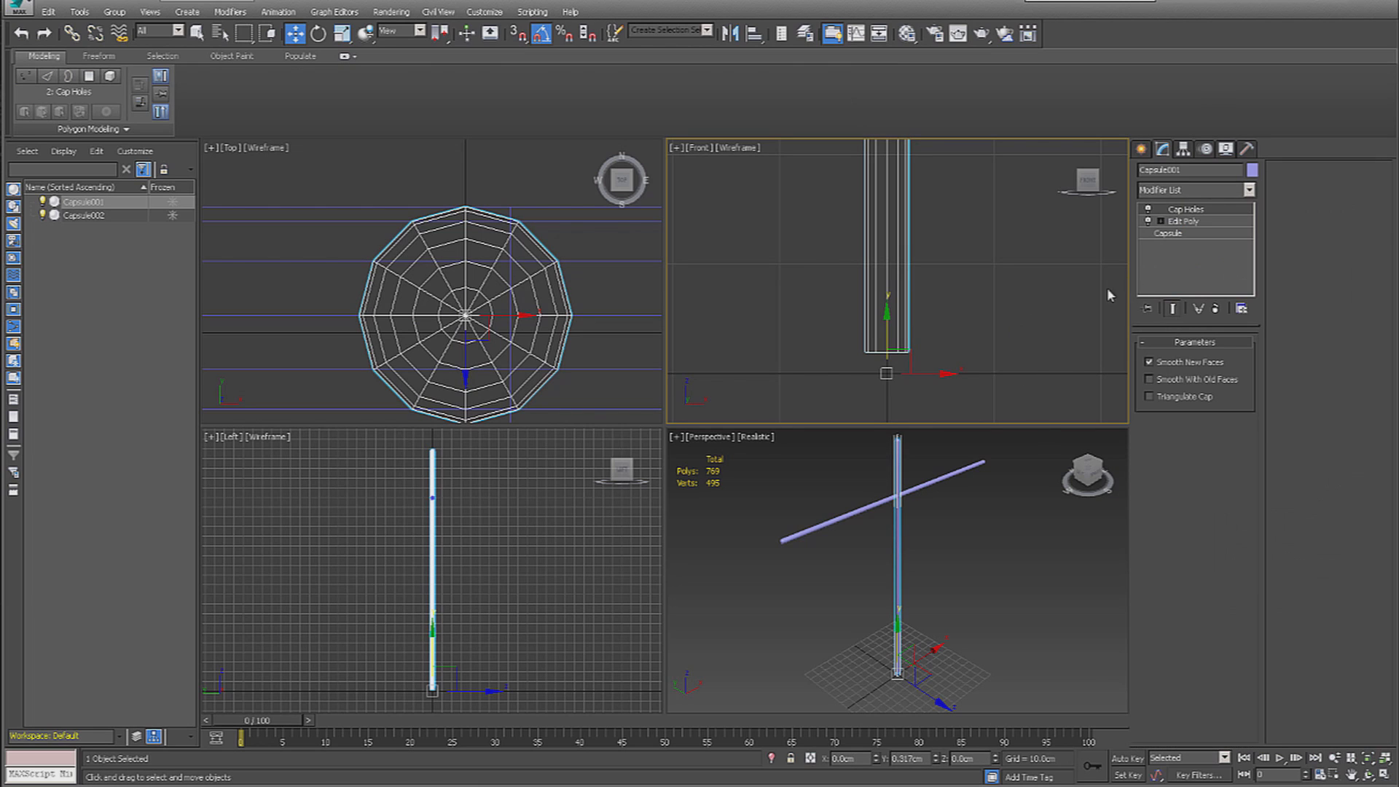
click(1249, 190)
click(1164, 635)
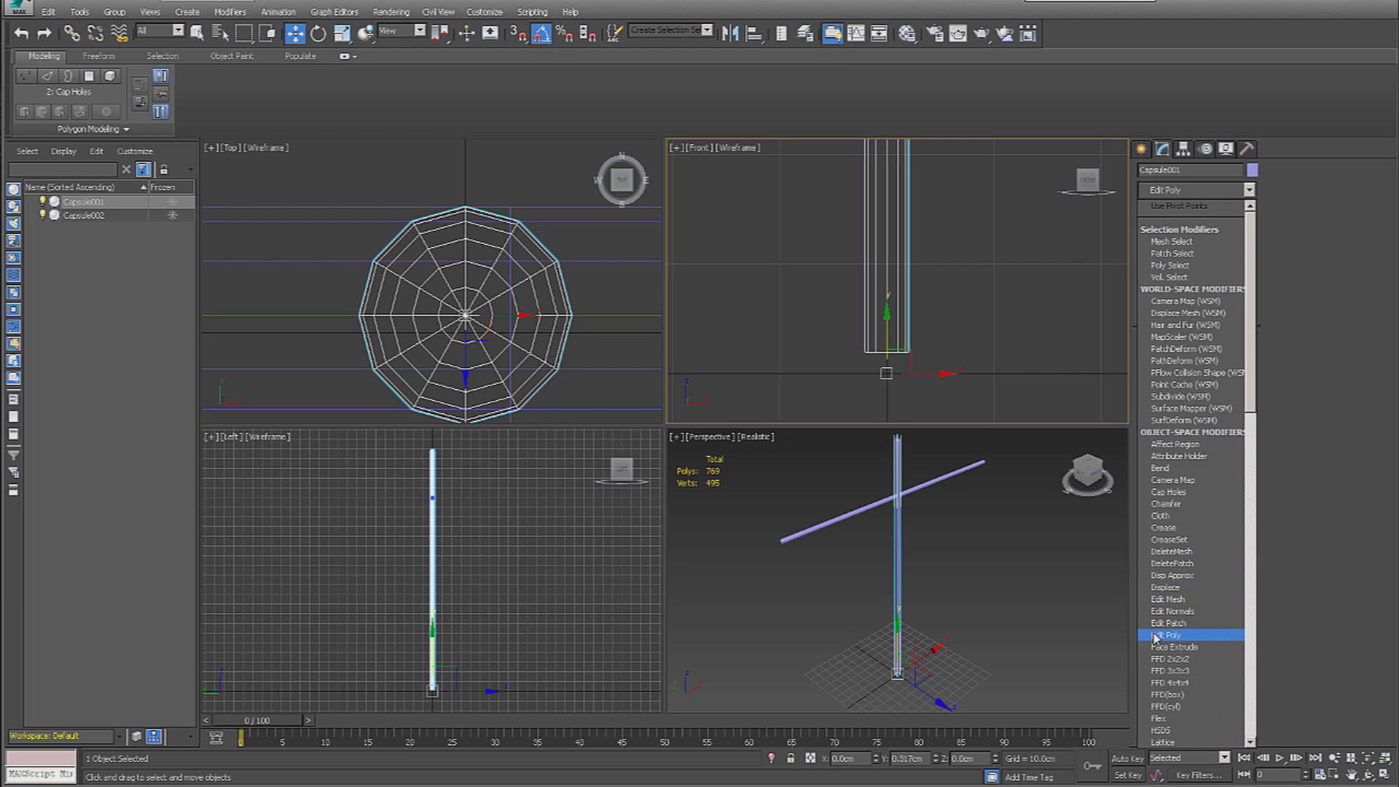
middle_drag(1035, 263, 1012, 416)
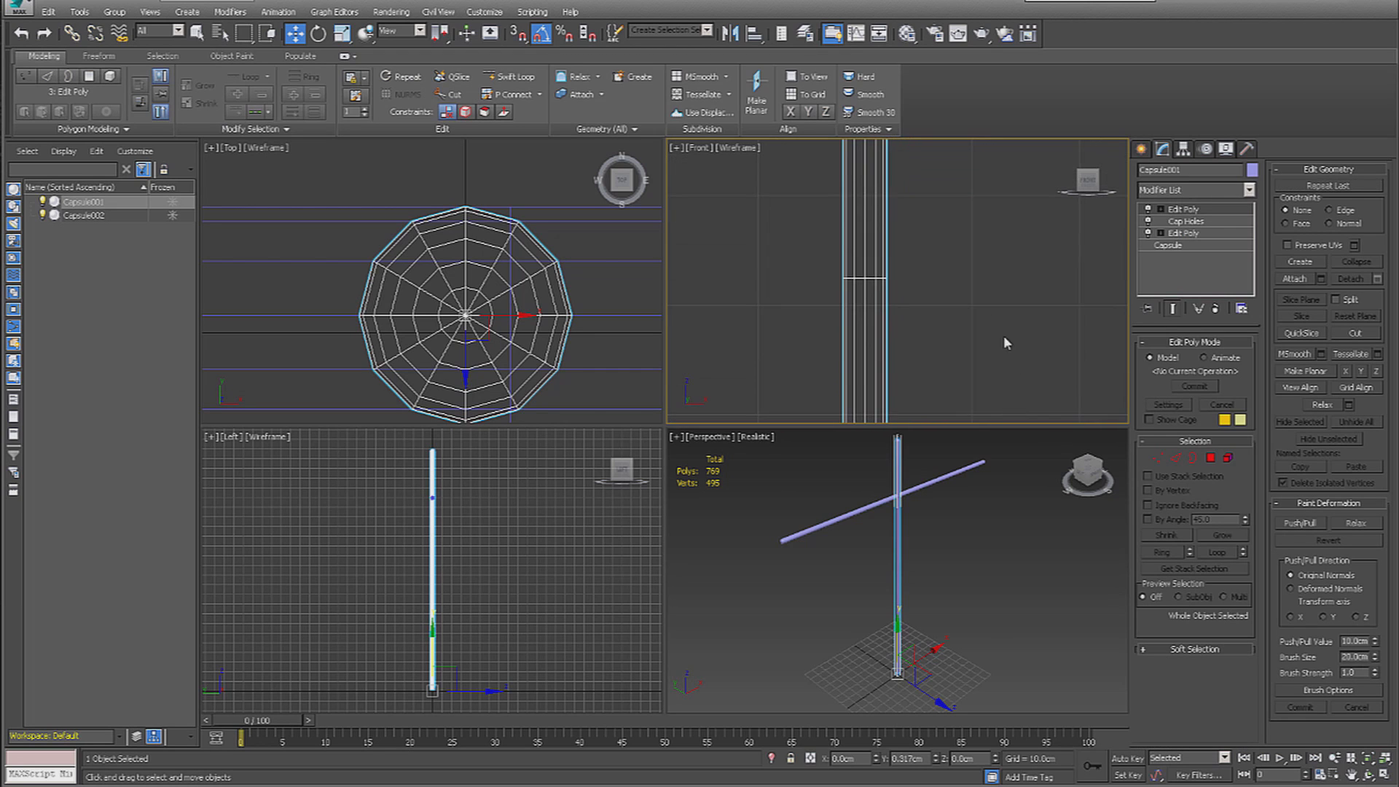
scroll(993, 315, down, 2)
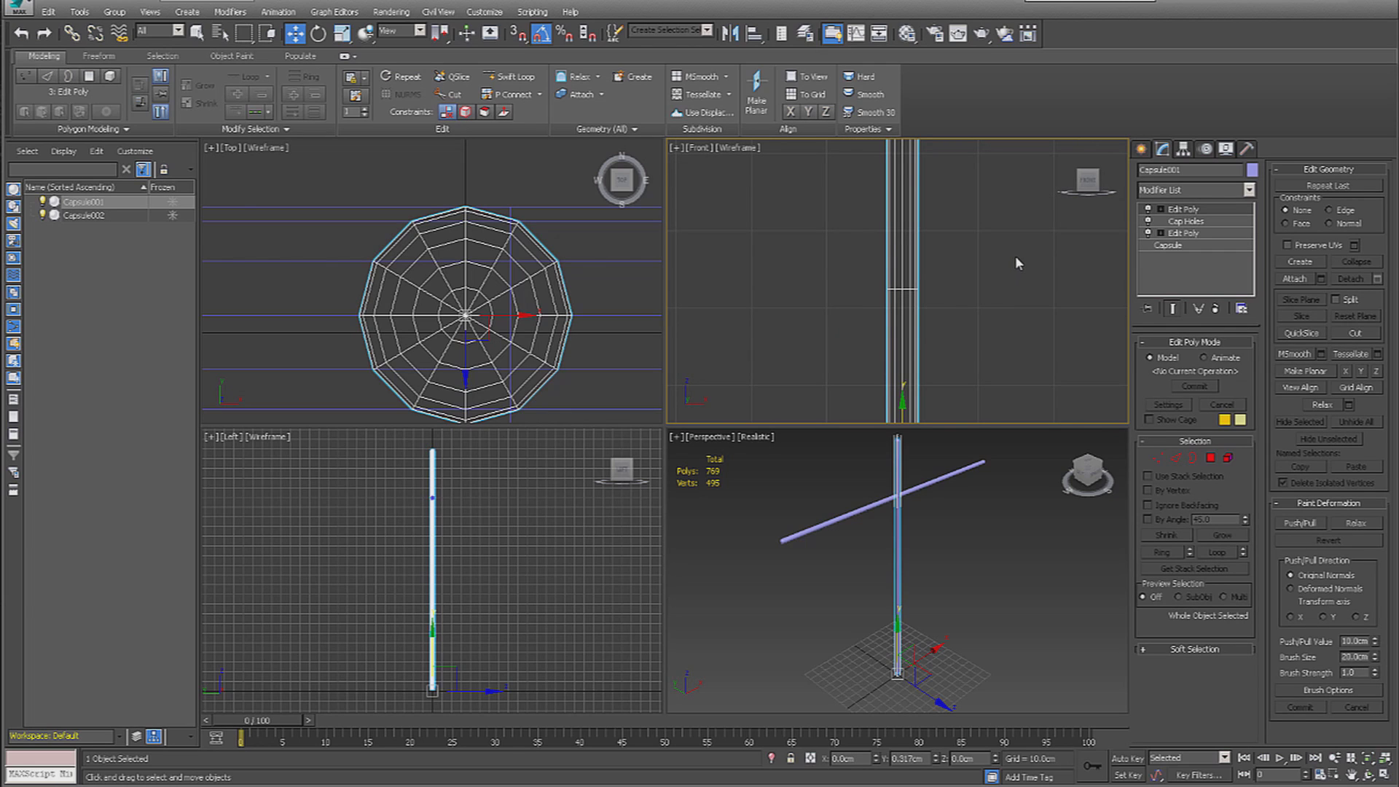
Raise the two vertex rings nearest the vertical pole's base to a height of about 60 cm
middle_drag(1012, 255, 980, 284)
scroll(992, 322, down, 2)
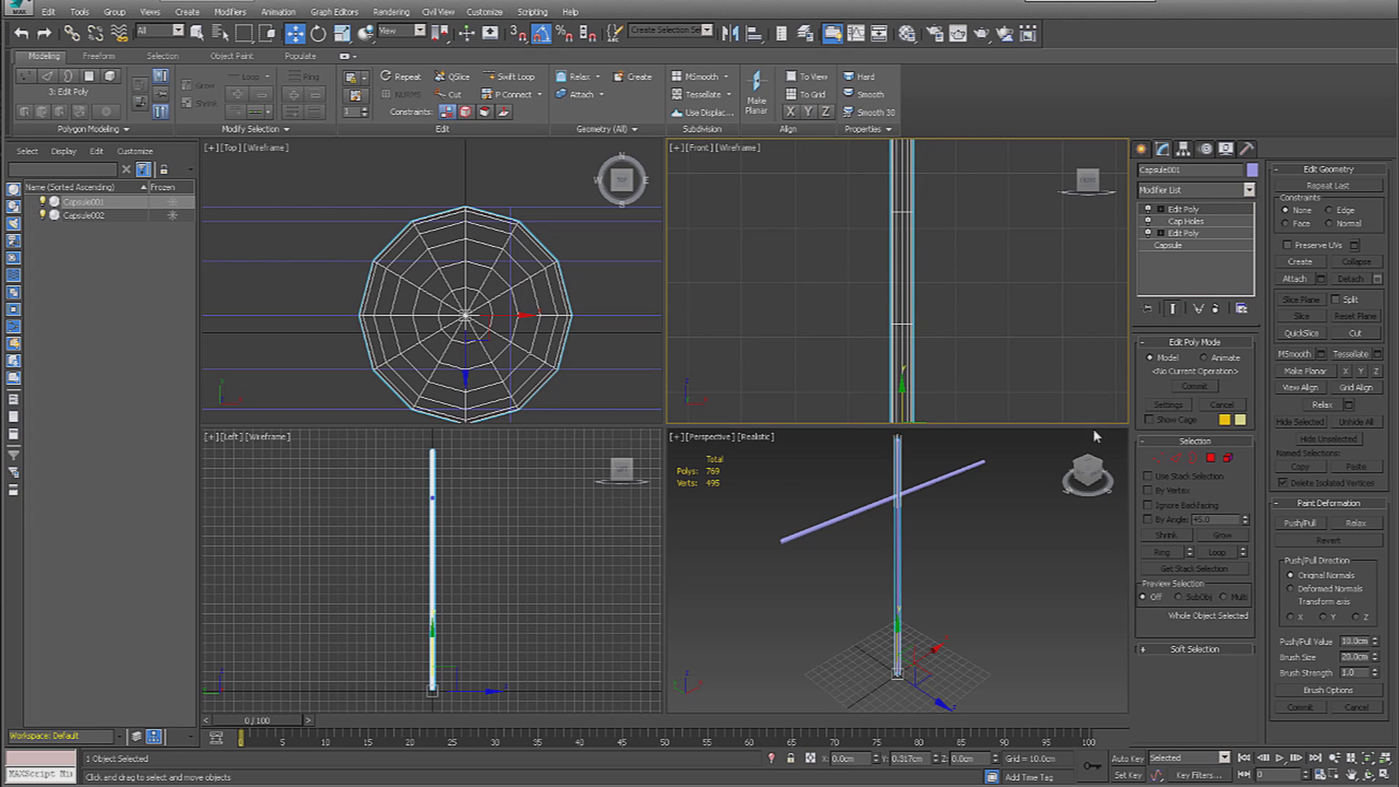
click(1157, 457)
drag(870, 305, 954, 329)
drag(902, 257, 955, 256)
click(863, 194)
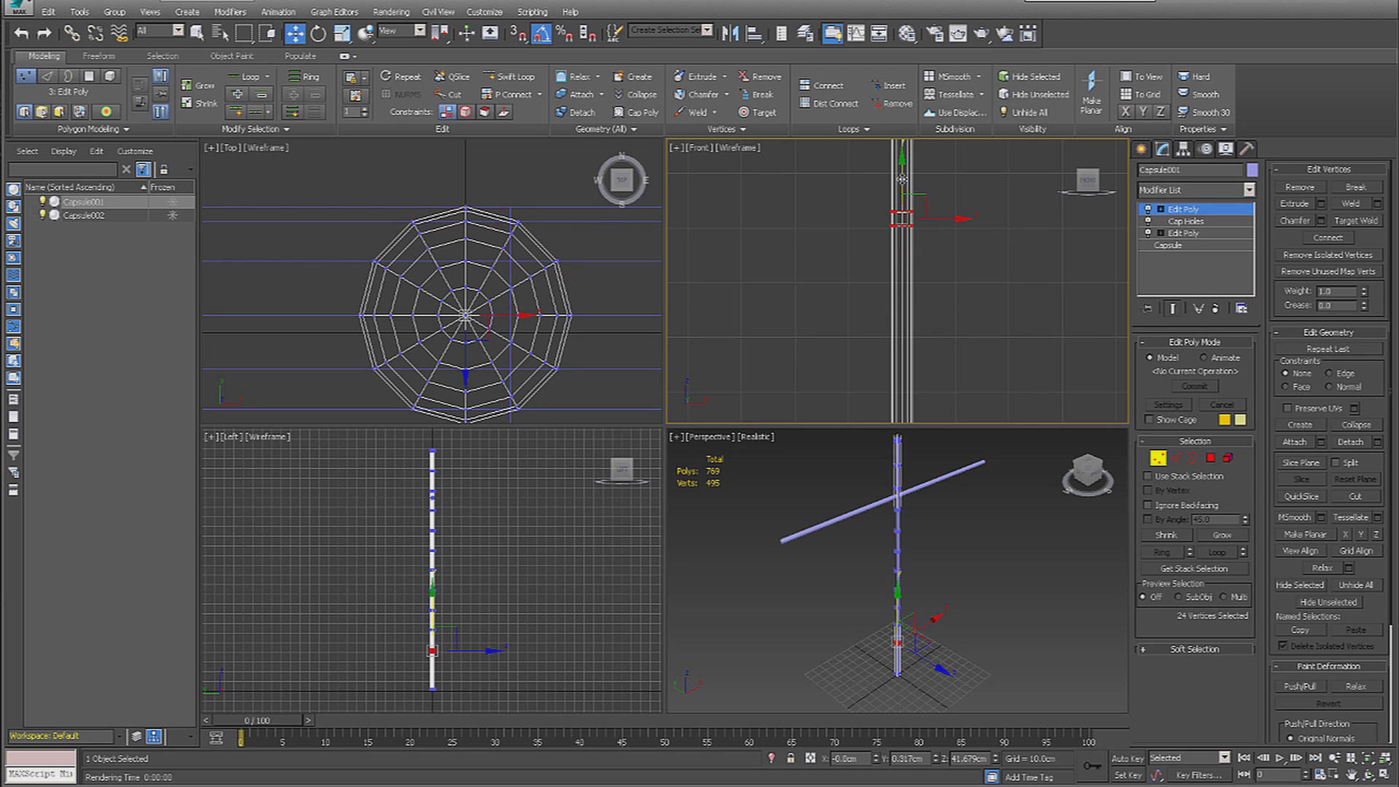
drag(903, 179, 904, 122)
middle_drag(993, 263, 971, 390)
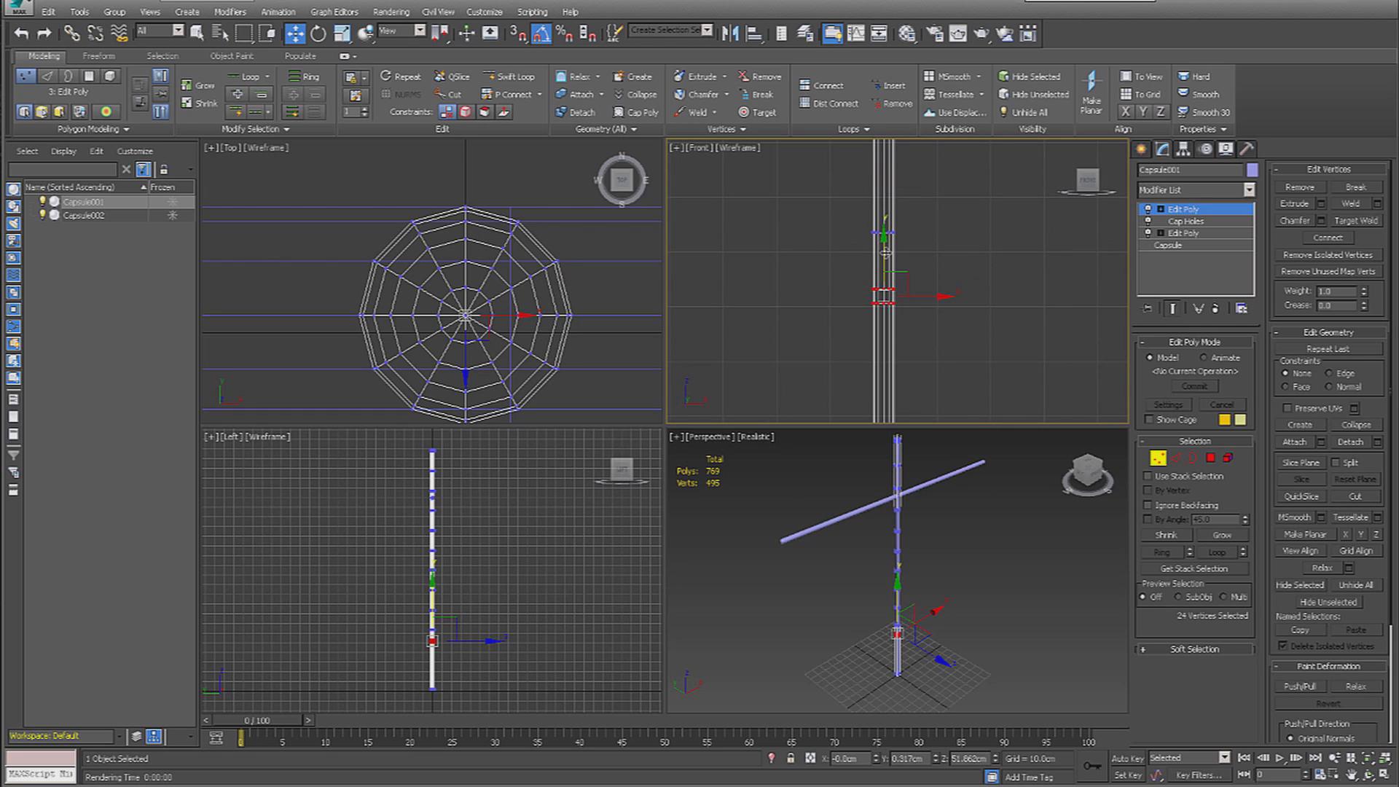
drag(885, 253, 885, 209)
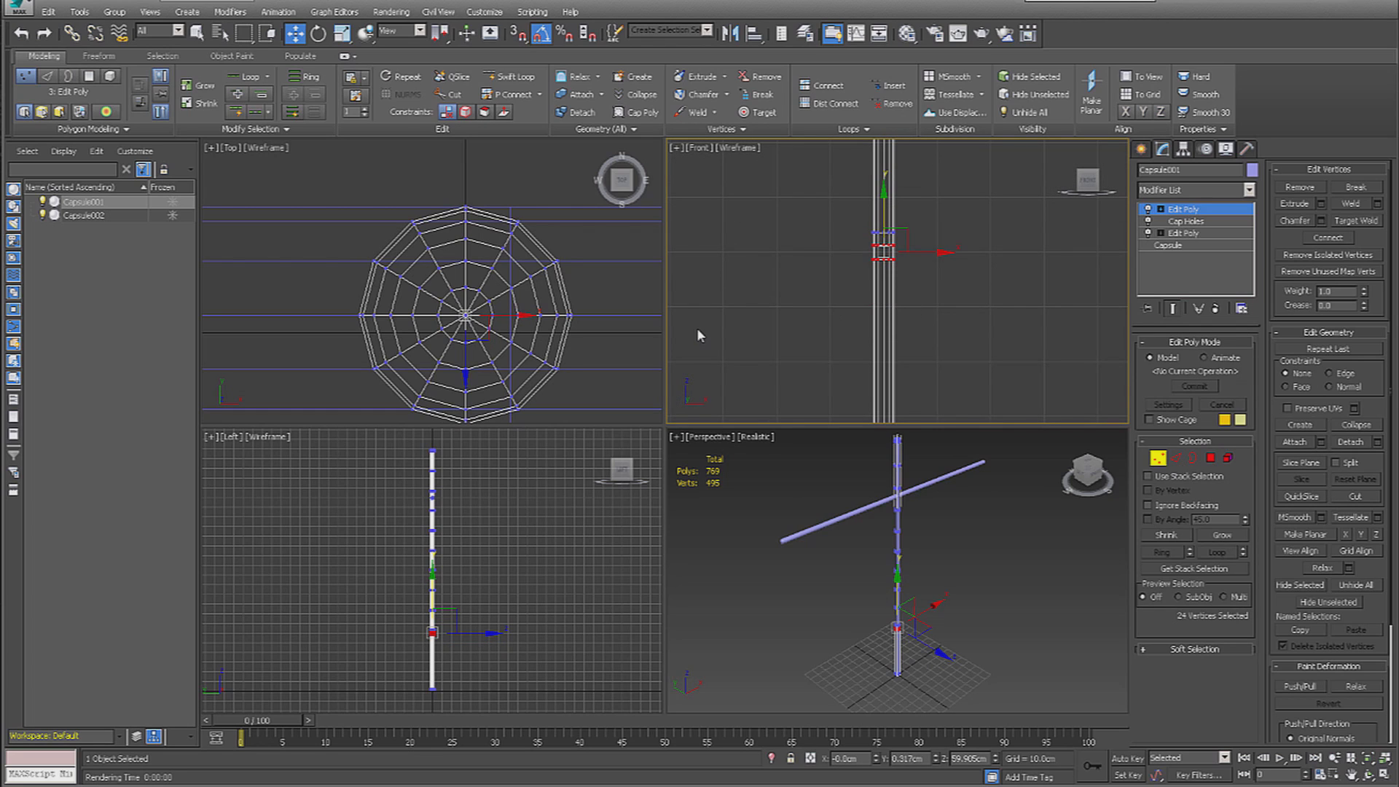
Scale the vertical pole's bottom vertex ring outward uniformly so the base flares into a wide cone, and finish vertex editing
click(902, 322)
scroll(956, 324, down, 2)
middle_drag(977, 338, 954, 169)
drag(838, 275, 968, 383)
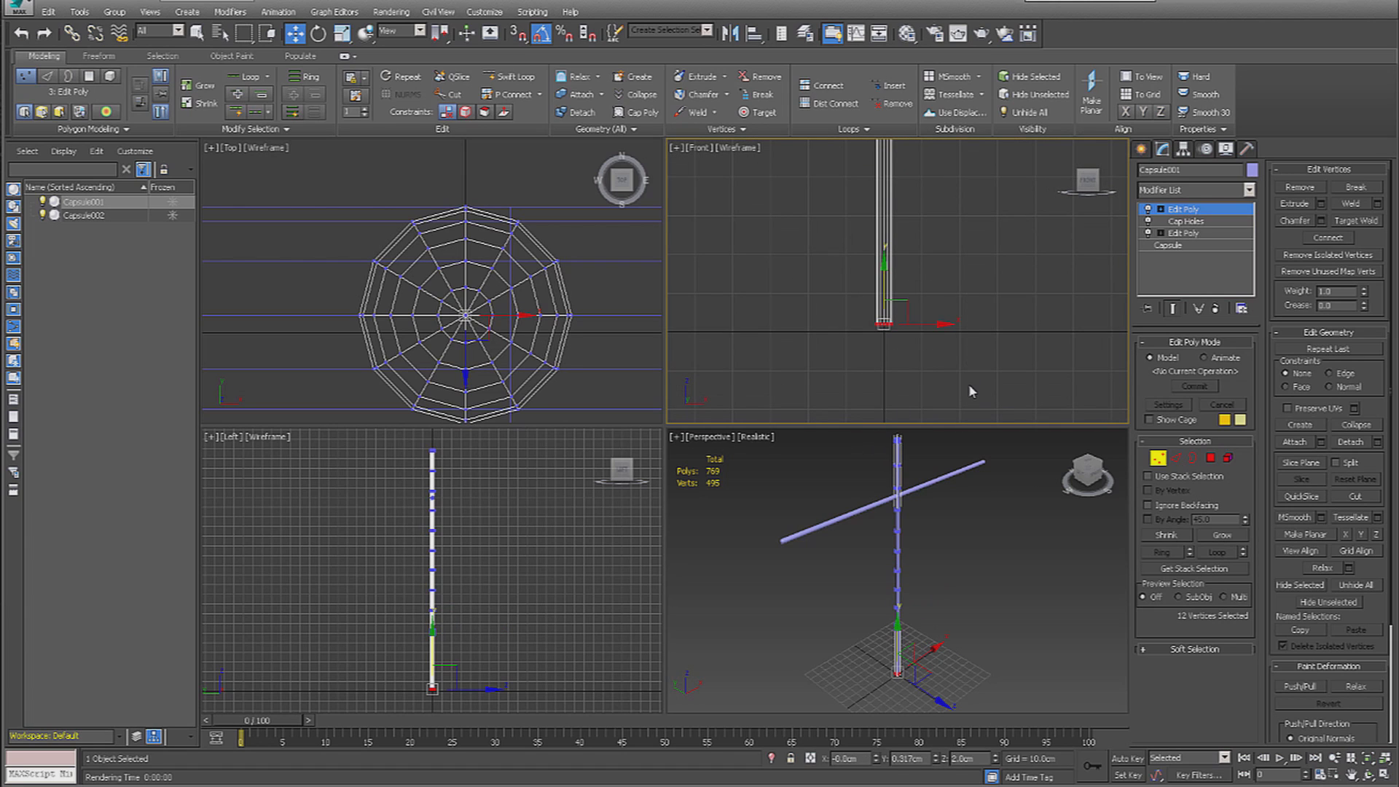
click(341, 33)
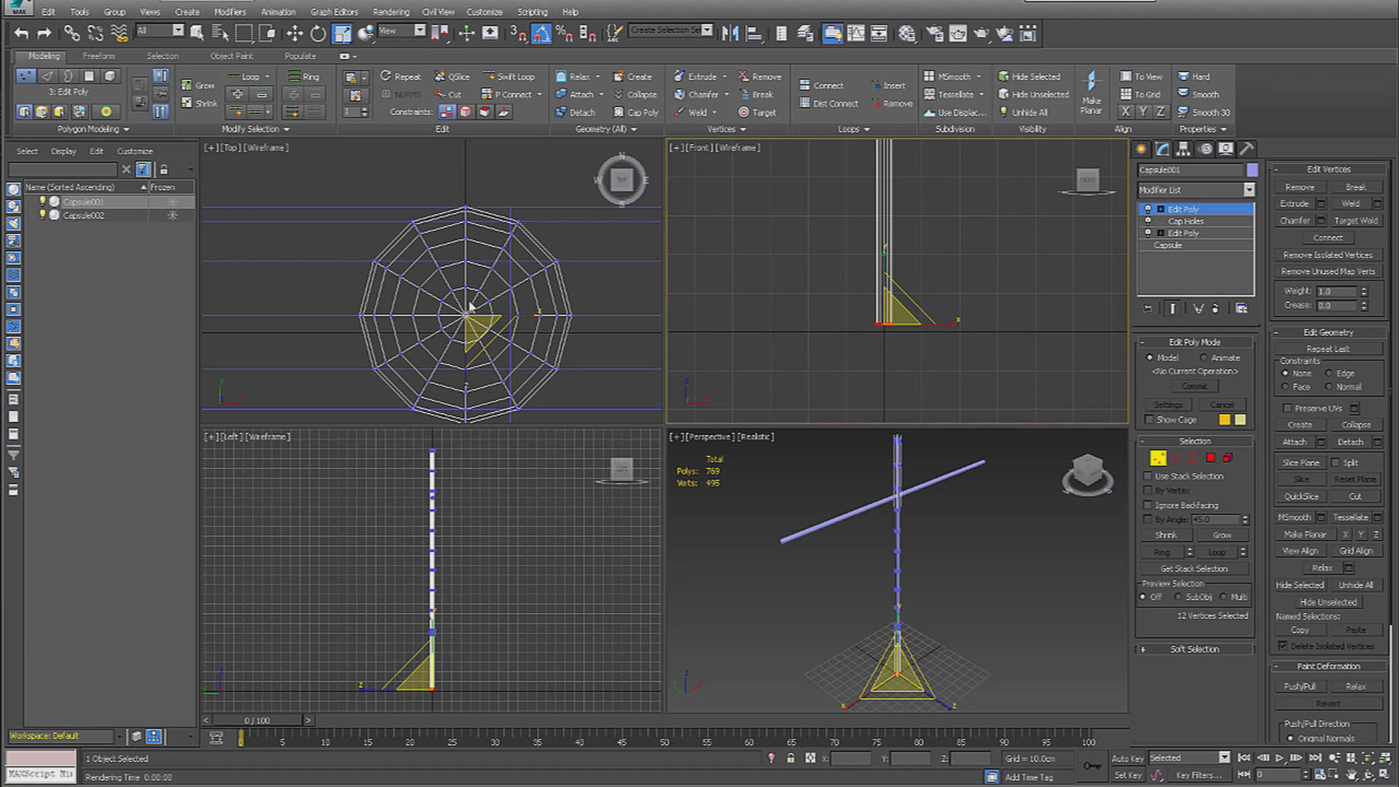
click(469, 328)
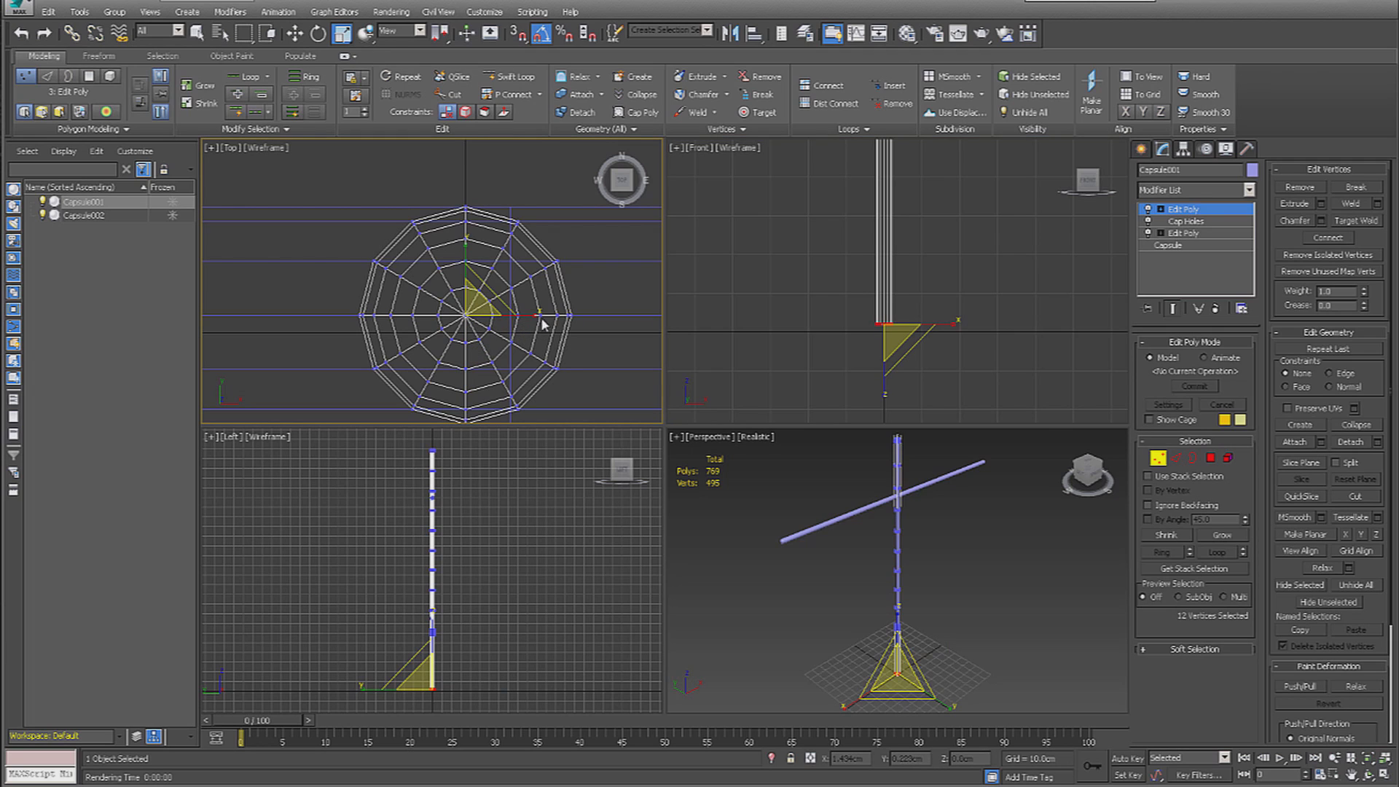
drag(534, 315, 1290, 341)
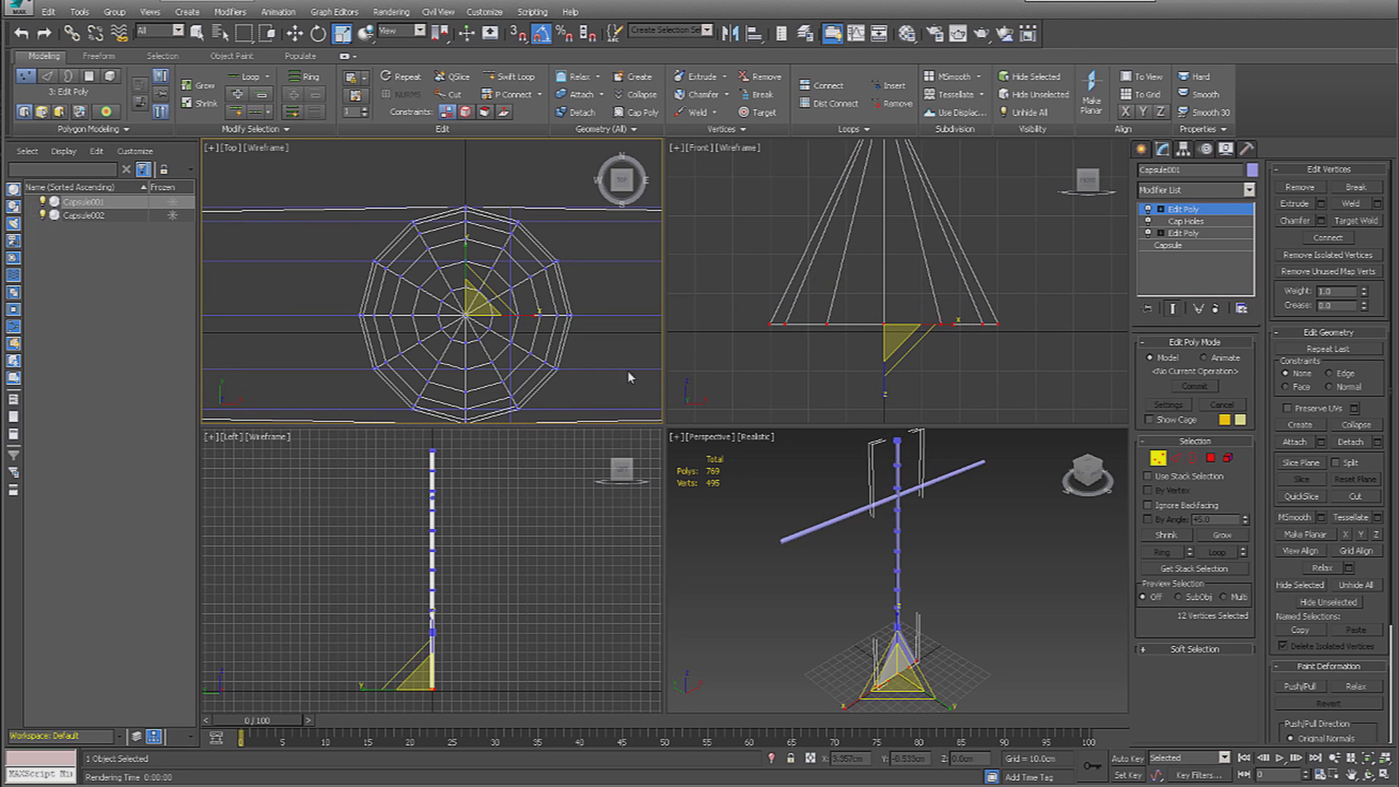
key(ctrl+z)
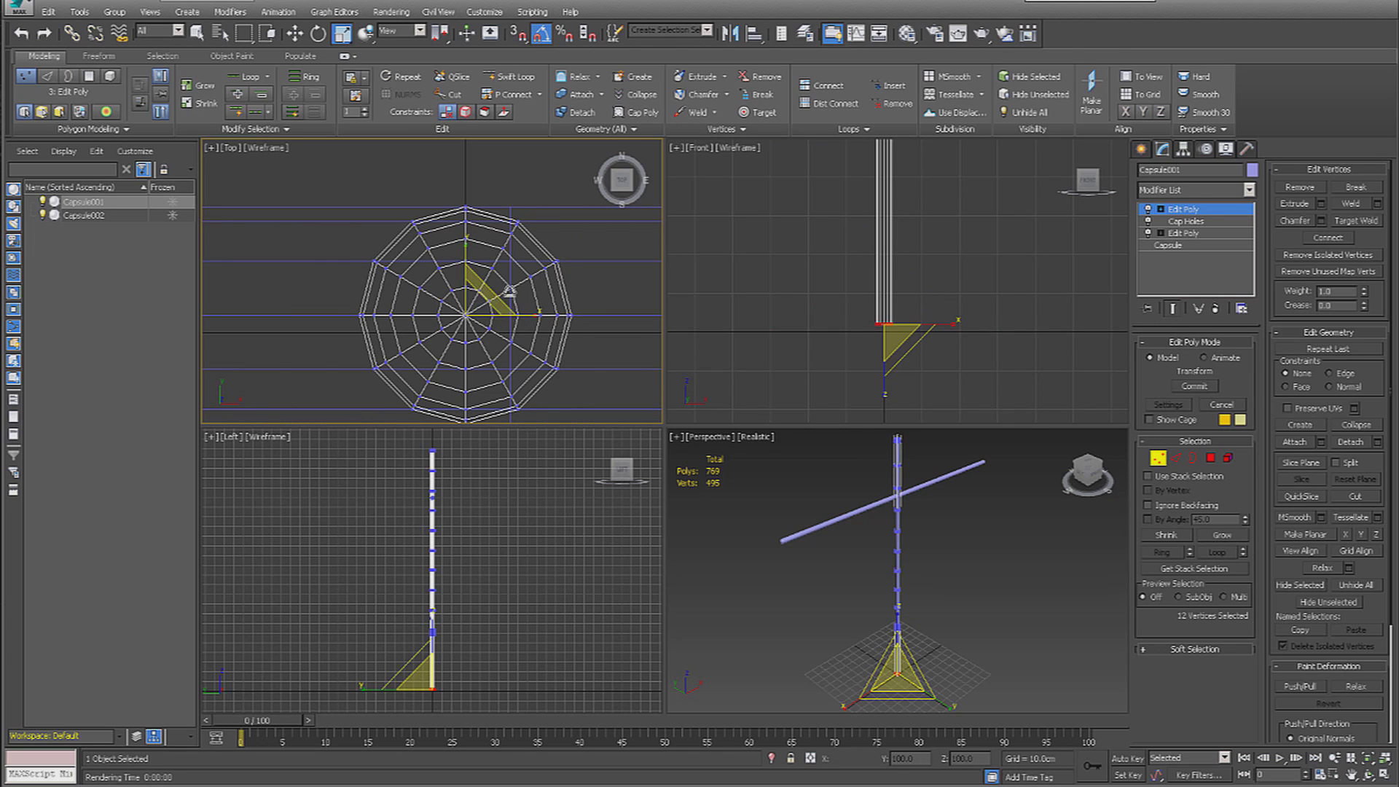
drag(470, 303, 564, 146)
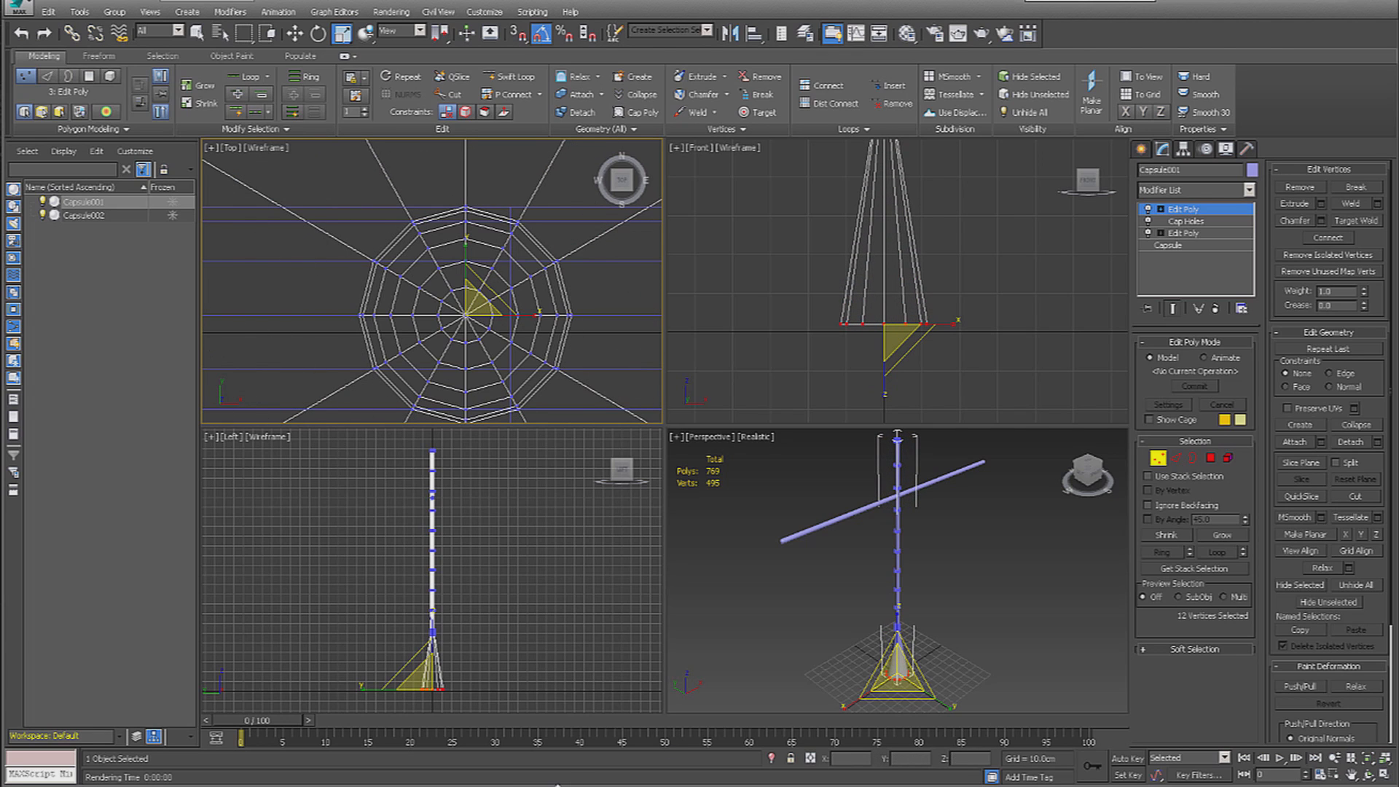
drag(478, 306, 513, 254)
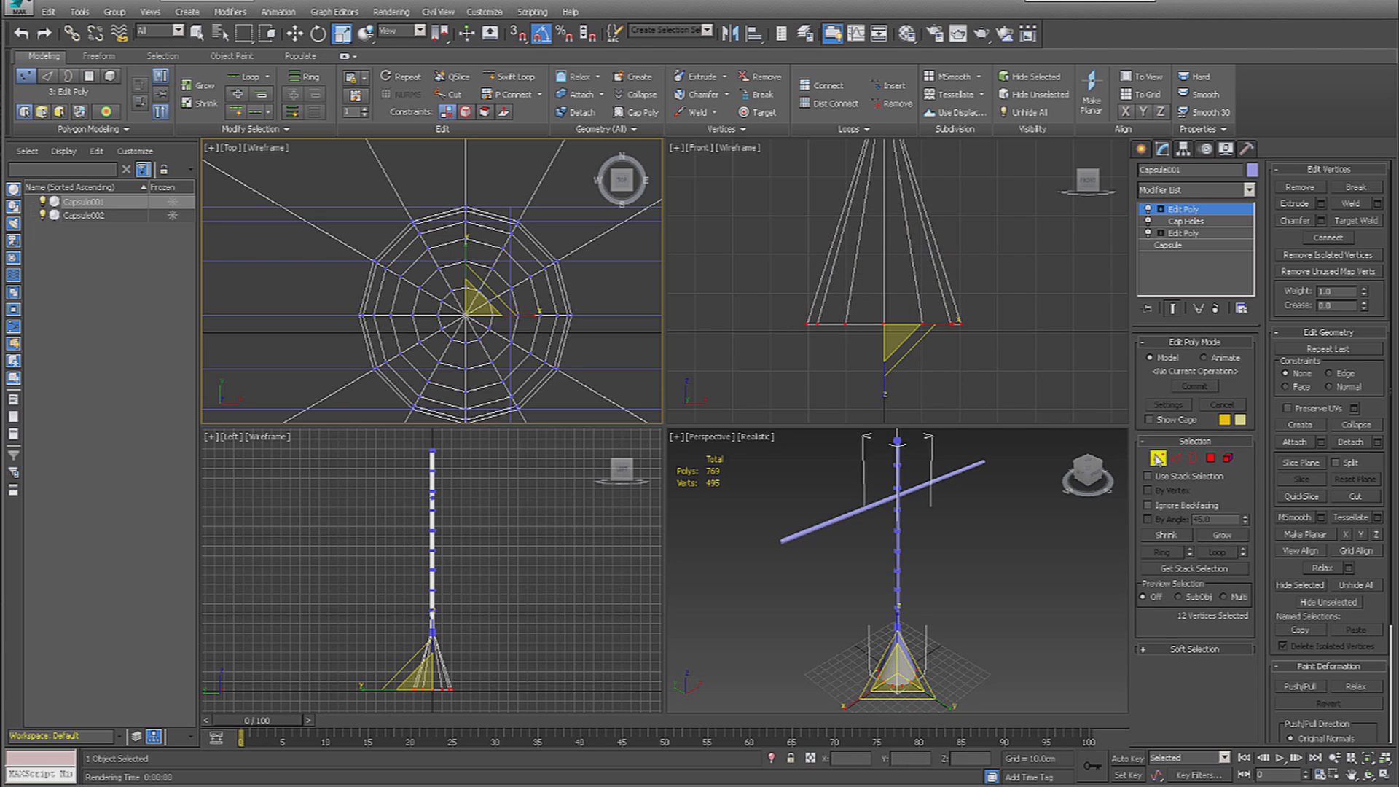
click(1157, 458)
click(1382, 762)
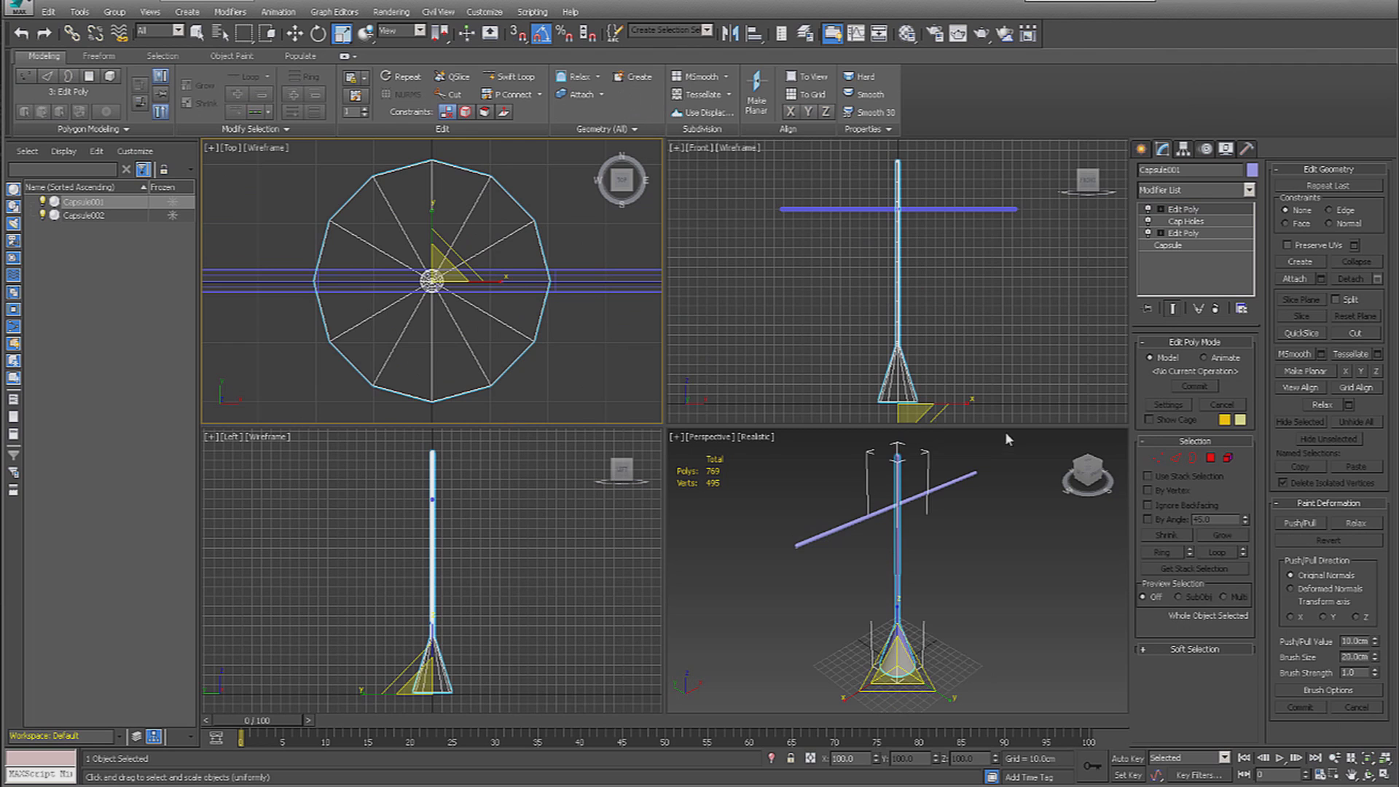
Raise the four clustered vertex rings at the cone's apex to a height of about 90 cm, making the cone taller
click(957, 342)
click(898, 342)
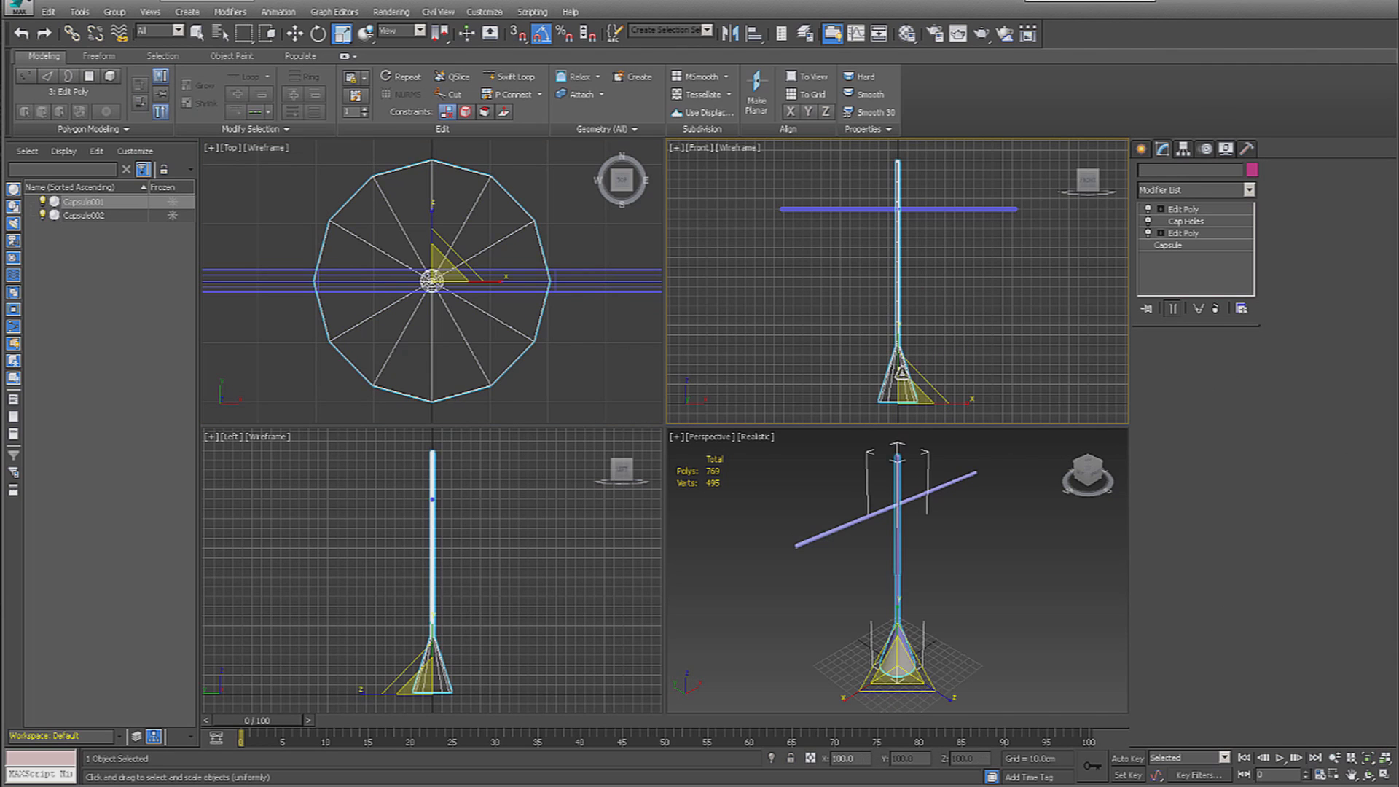
click(1157, 458)
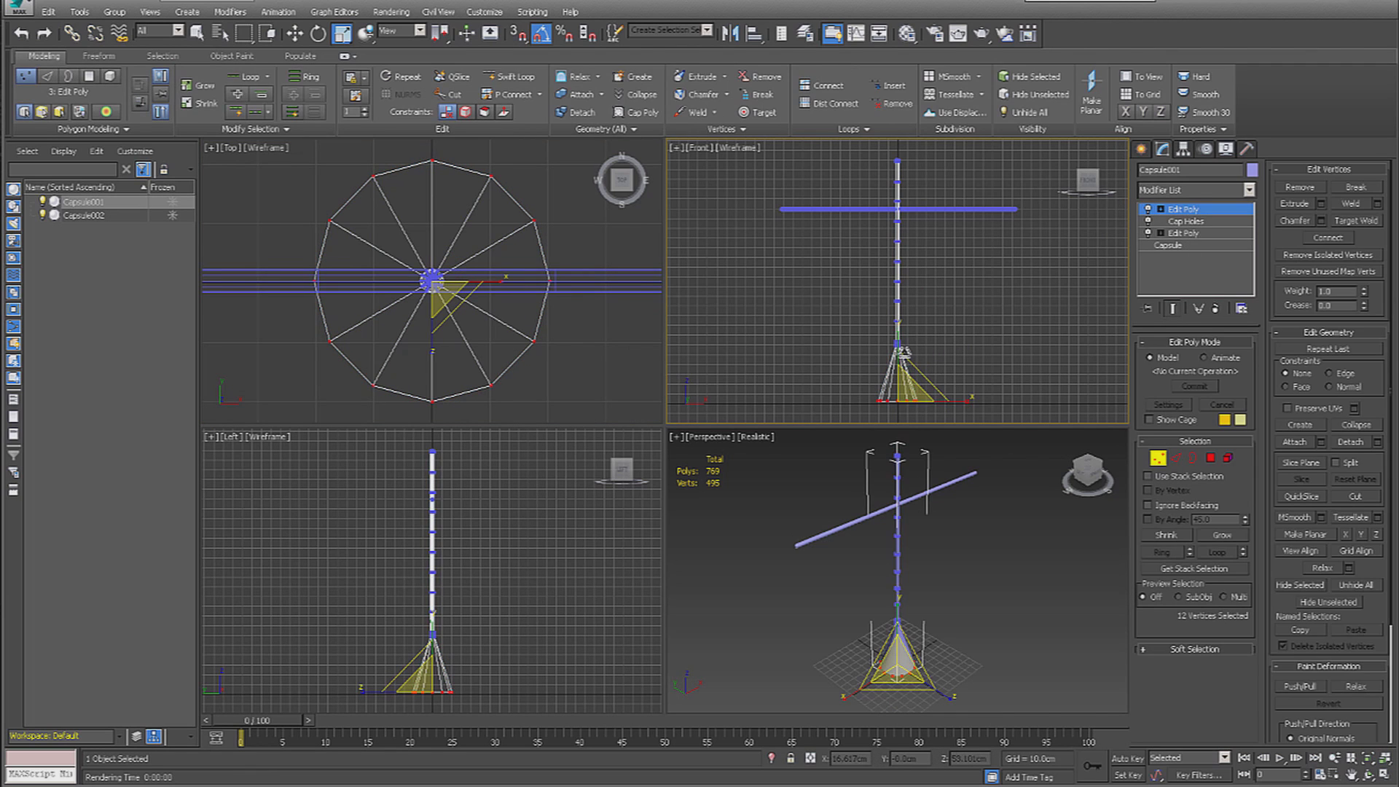
drag(885, 338, 923, 364)
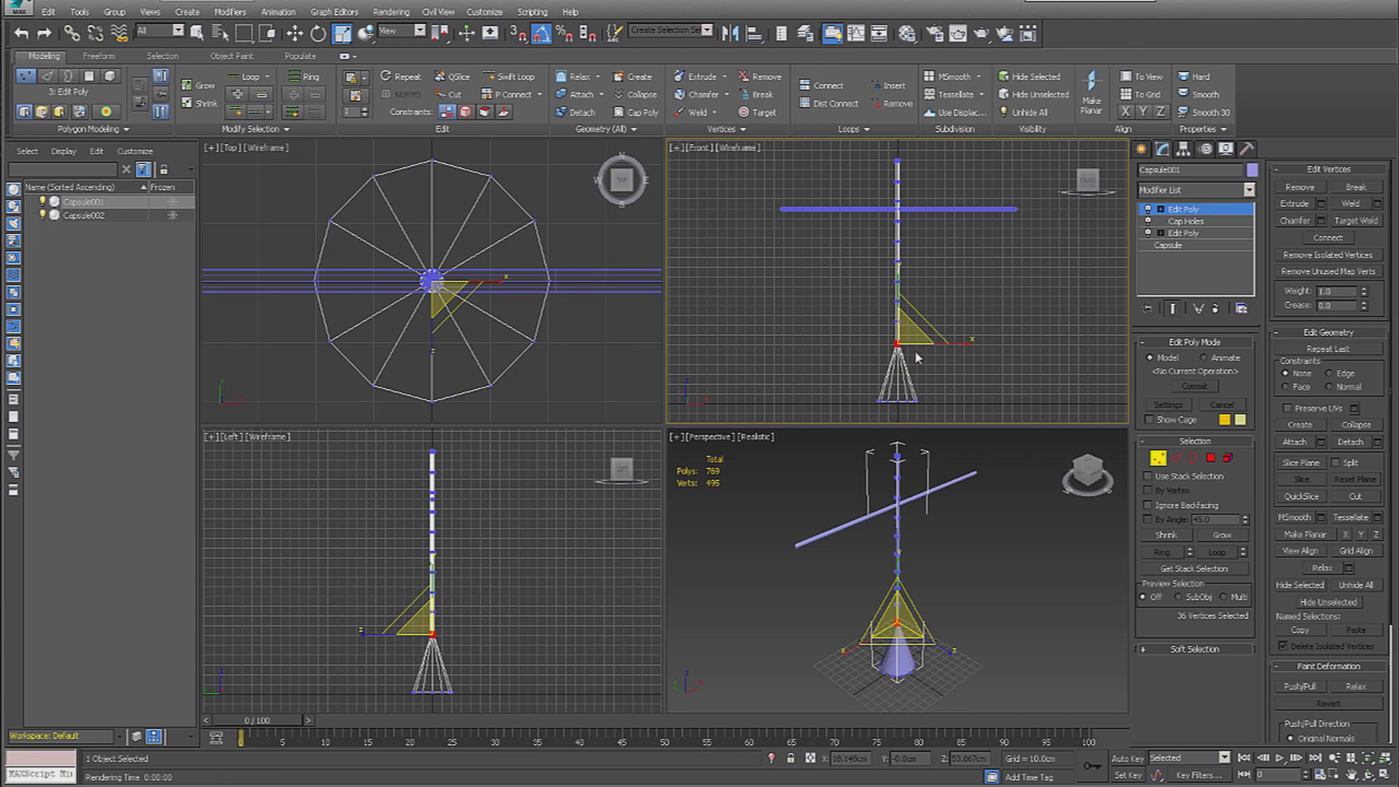
click(294, 33)
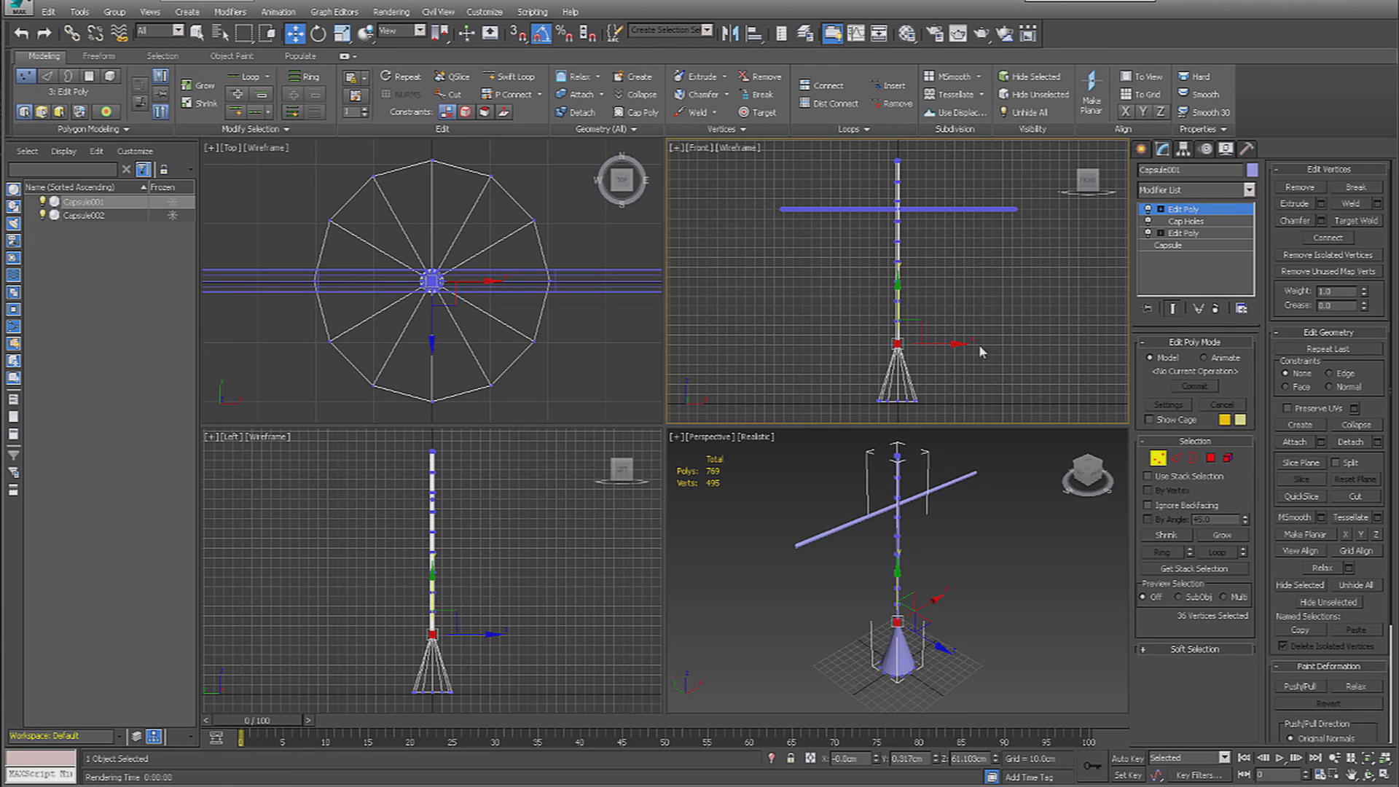
drag(895, 290, 892, 274)
scroll(909, 339, up, 6)
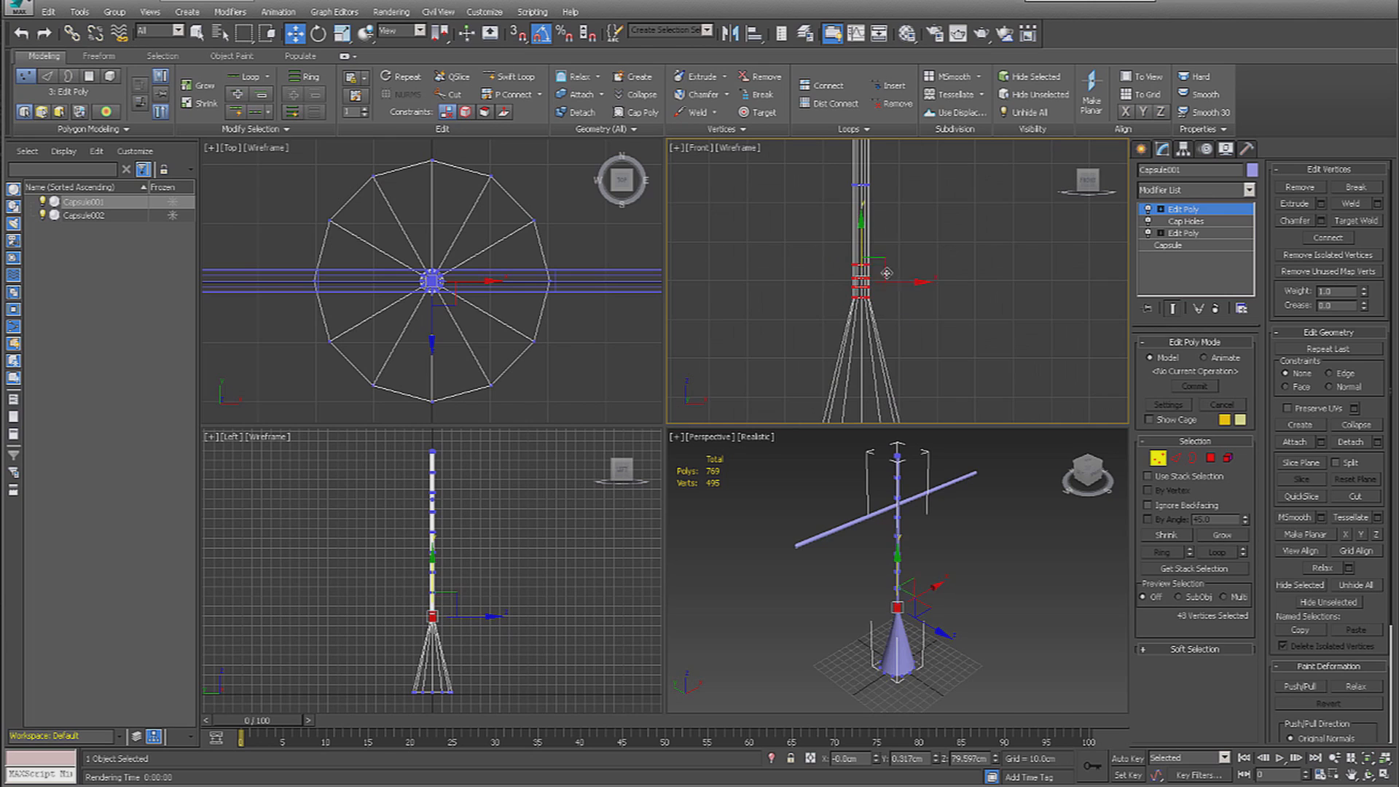
drag(865, 239, 868, 204)
scroll(943, 275, down, 2)
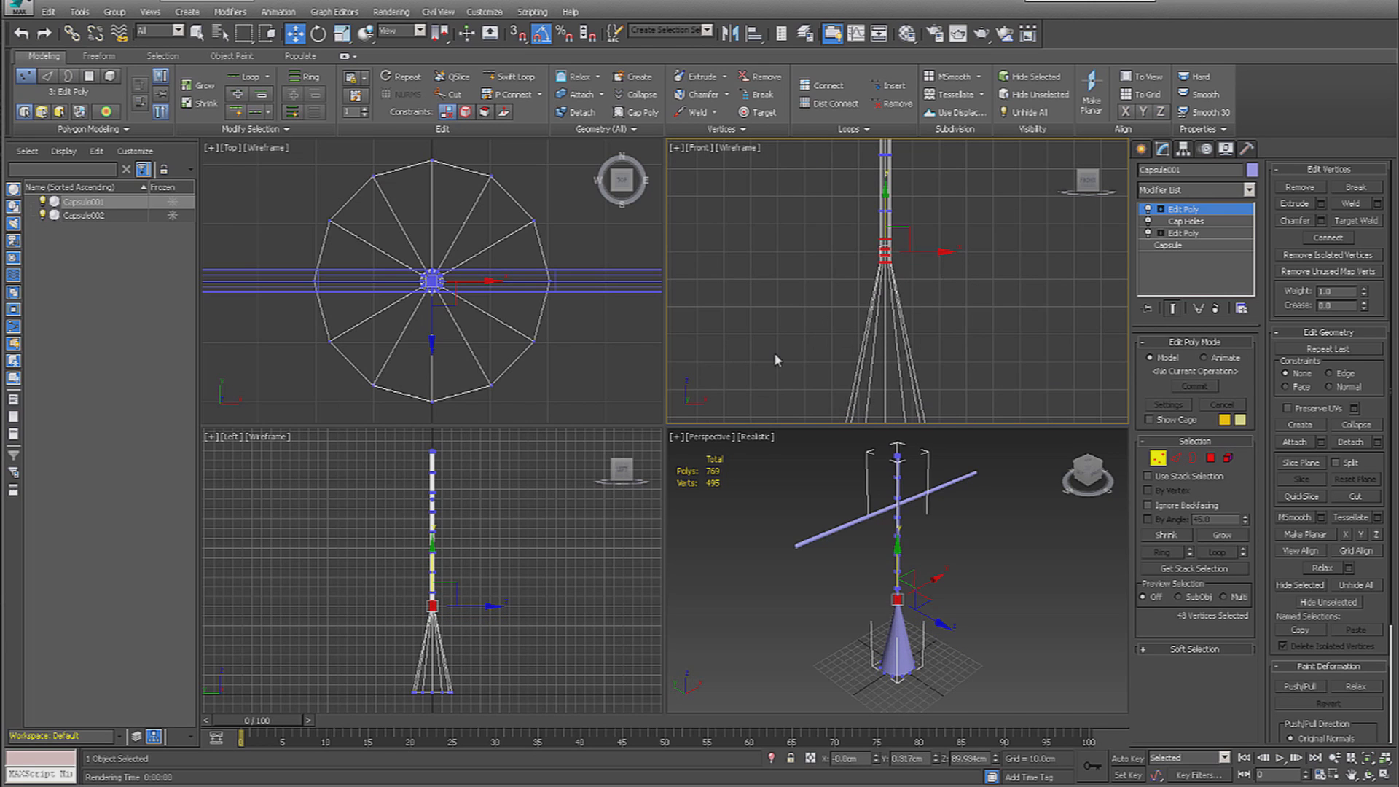
Spread the clustered vertex rings above the cone apart along the pole, forming narrow bands, and finish vertex editing
scroll(773, 352, down, 2)
middle_drag(913, 332, 928, 340)
drag(841, 268, 896, 290)
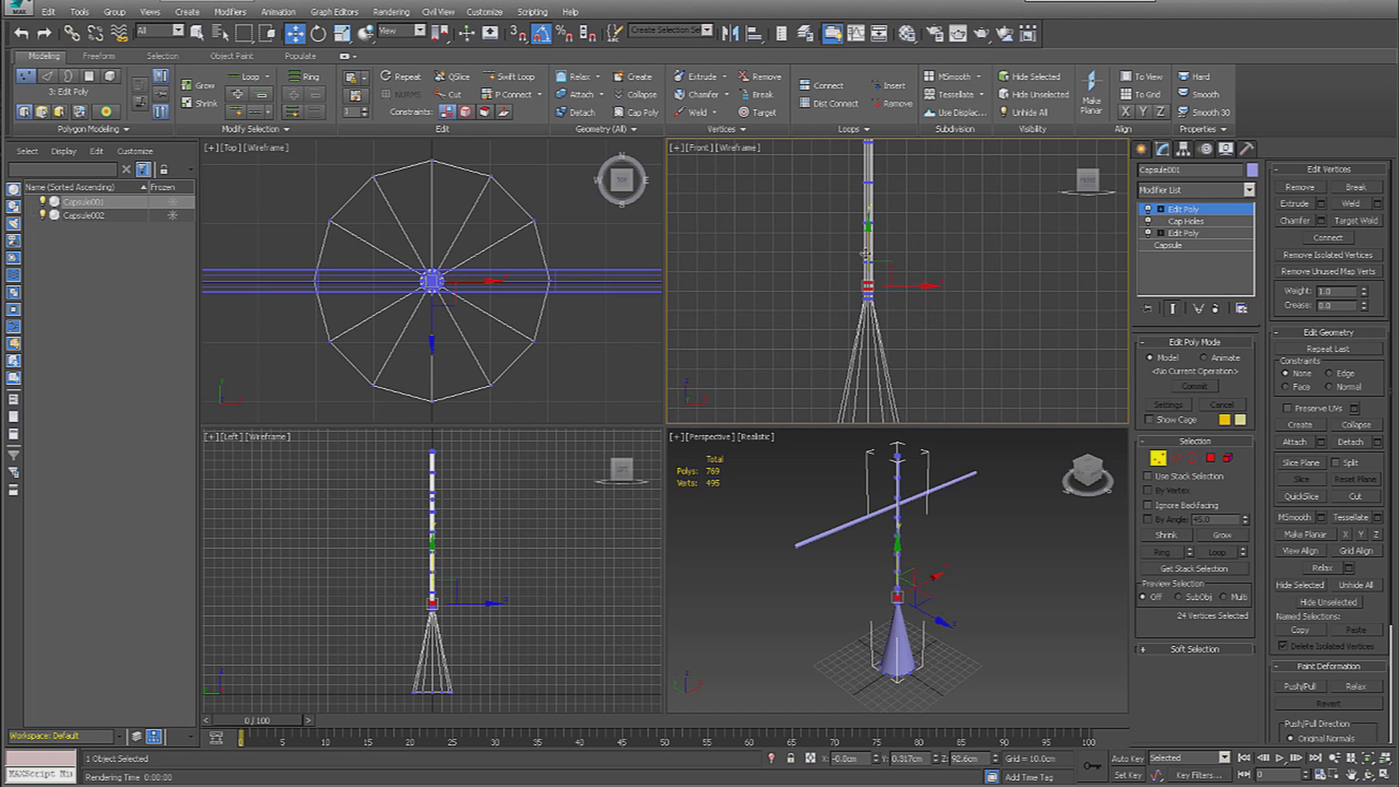
drag(866, 241, 868, 230)
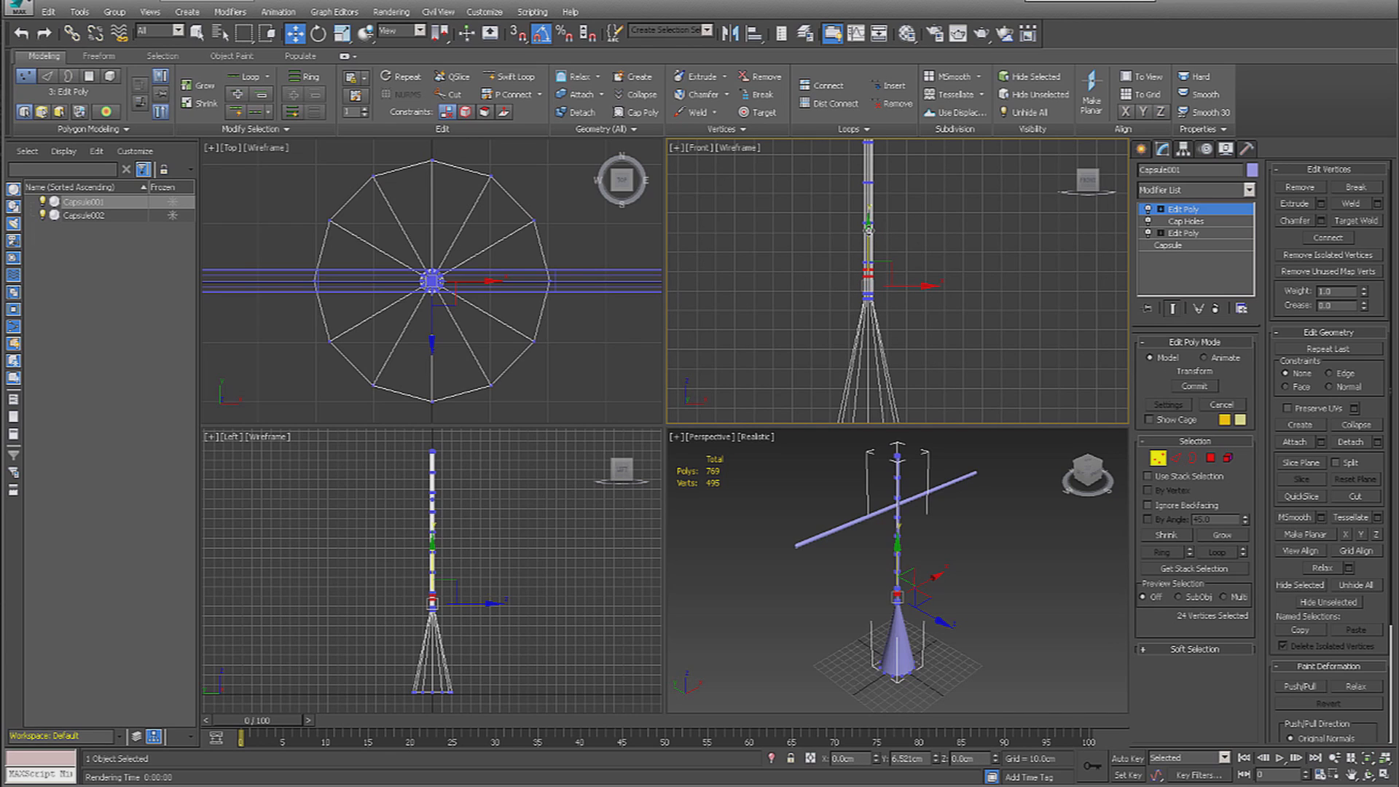
drag(851, 289, 883, 298)
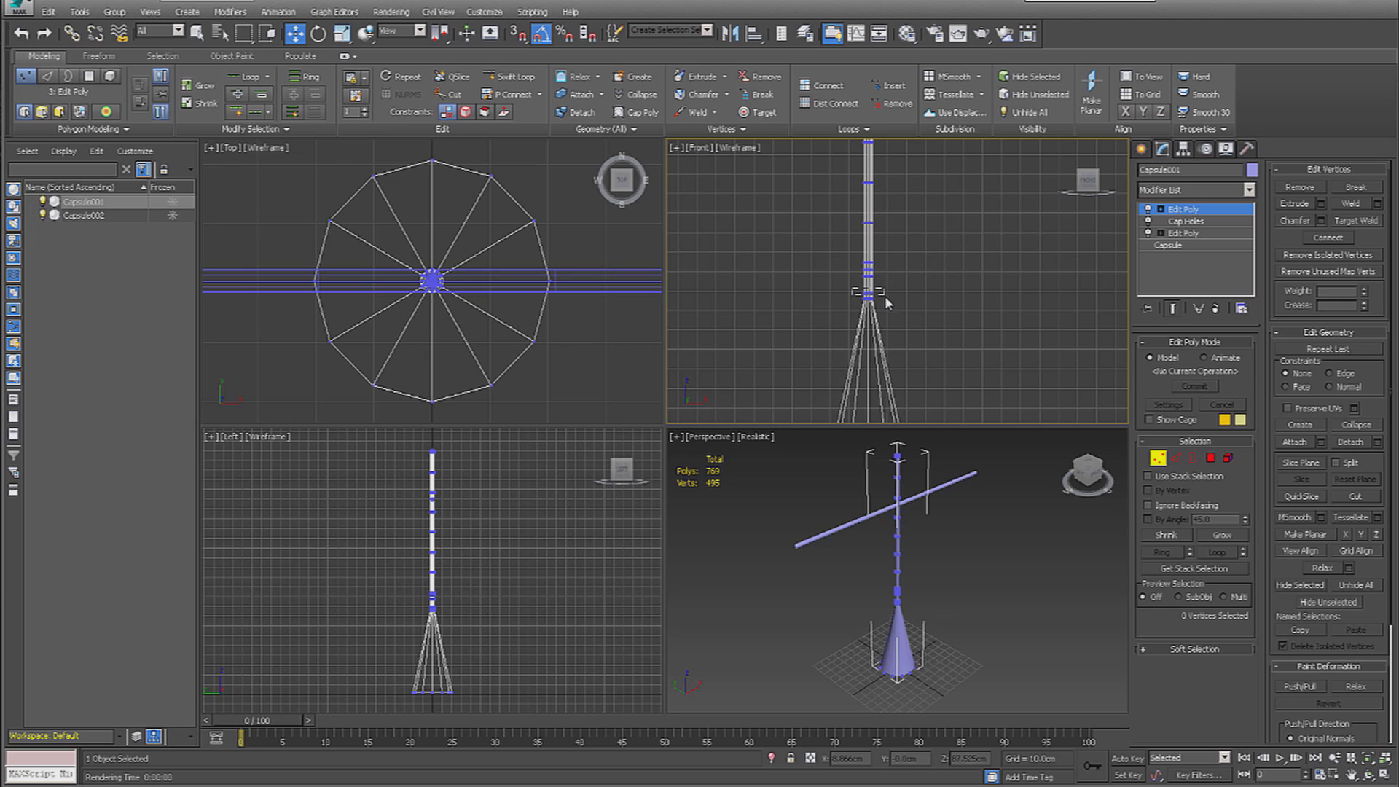
drag(885, 296, 868, 238)
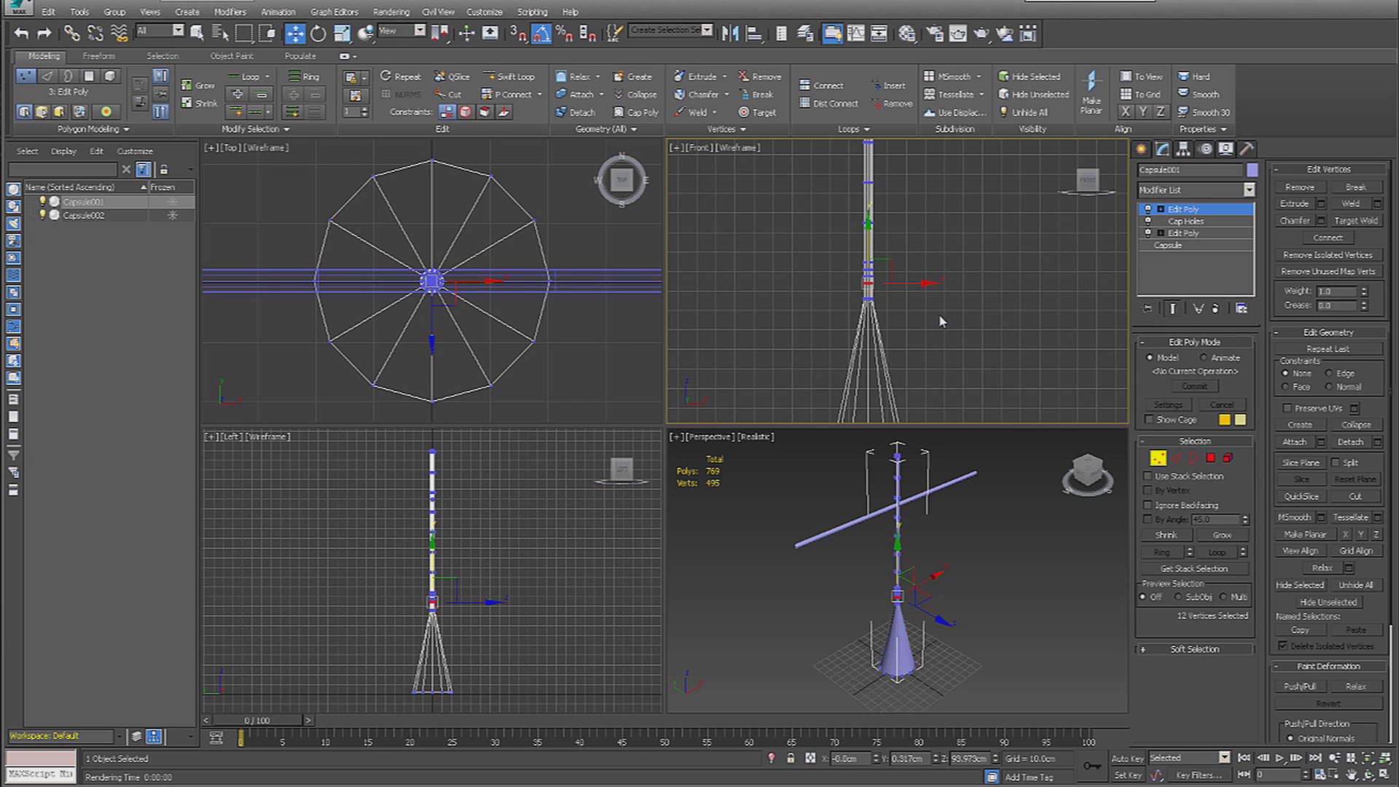
click(988, 389)
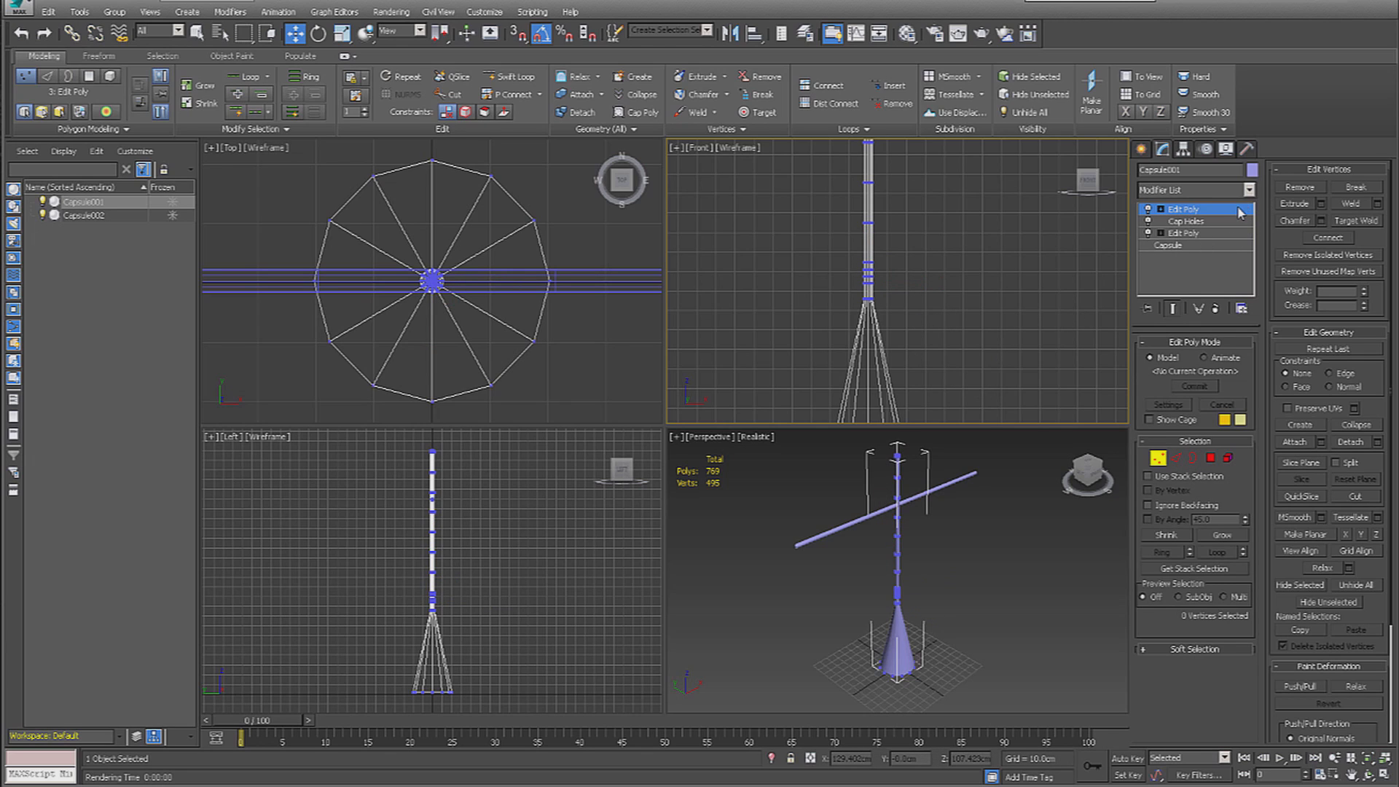
click(1157, 459)
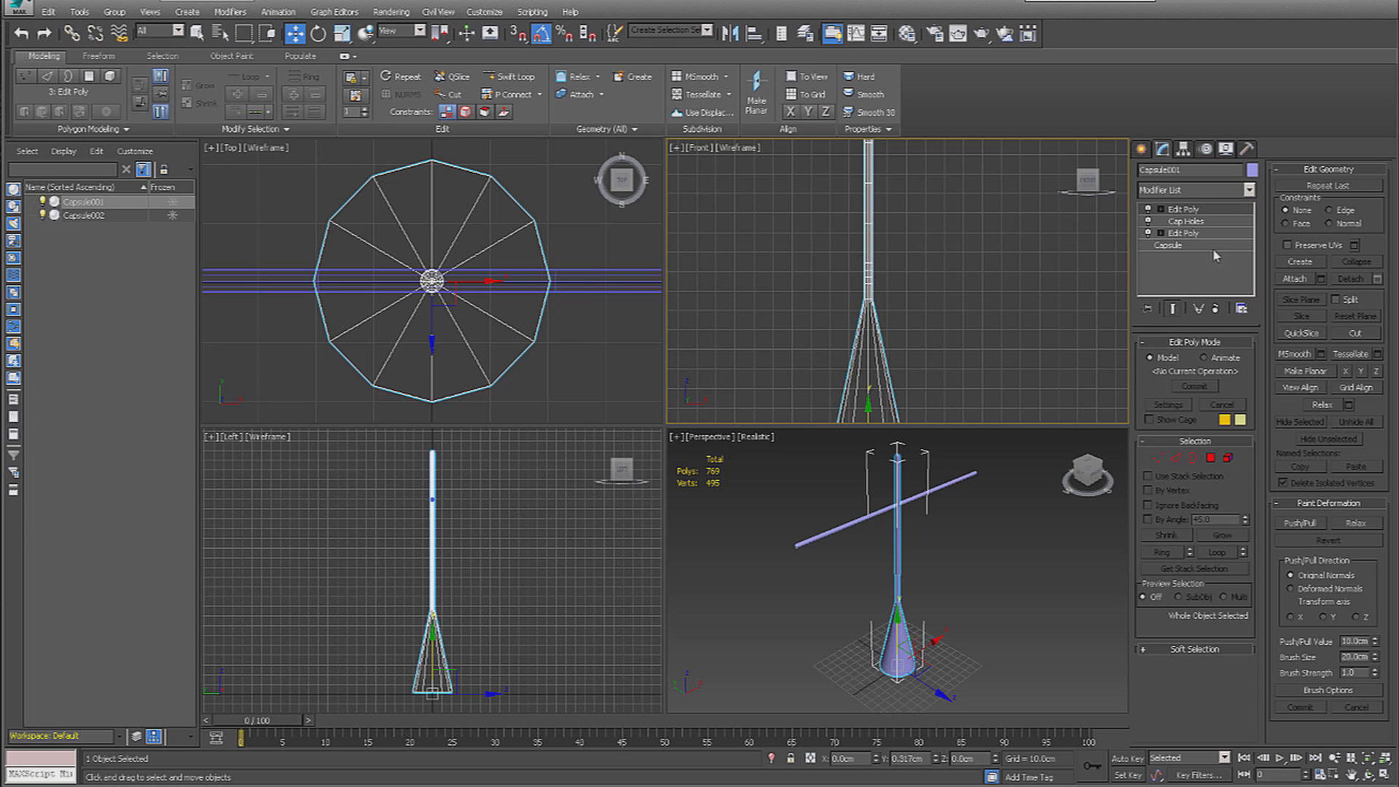
Add an Edit Mesh modifier to the vertical pole and select the polygons of the narrow band directly above the cone
click(1248, 189)
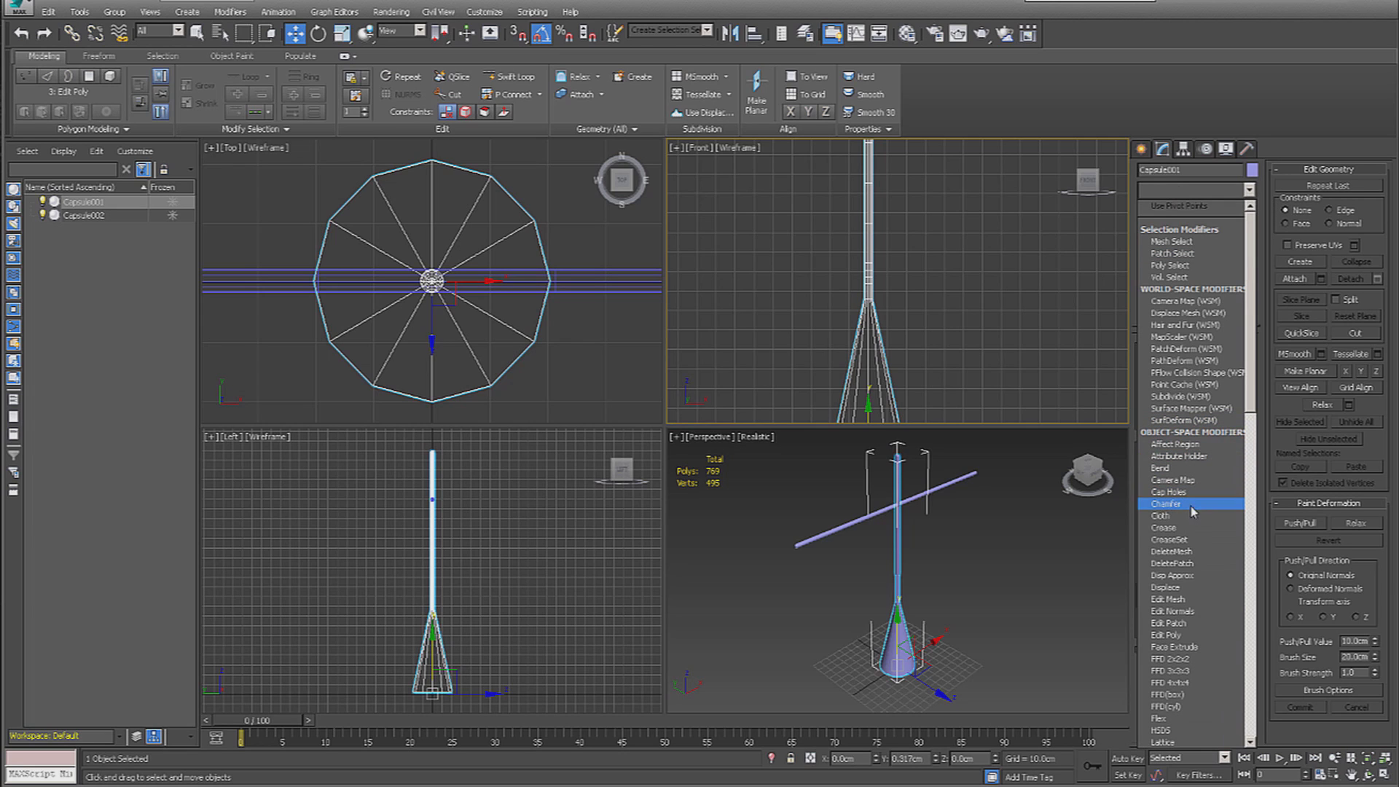
click(1168, 599)
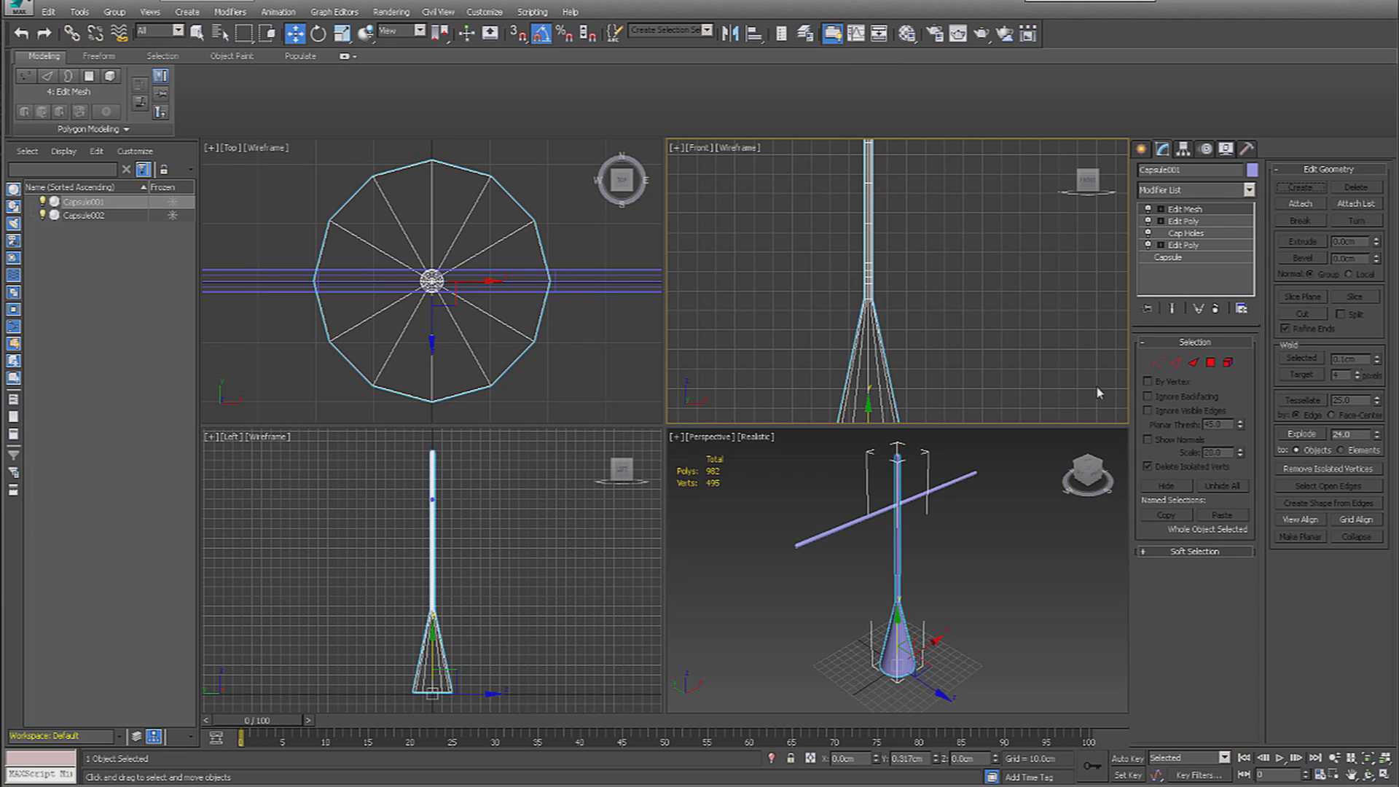
click(1210, 362)
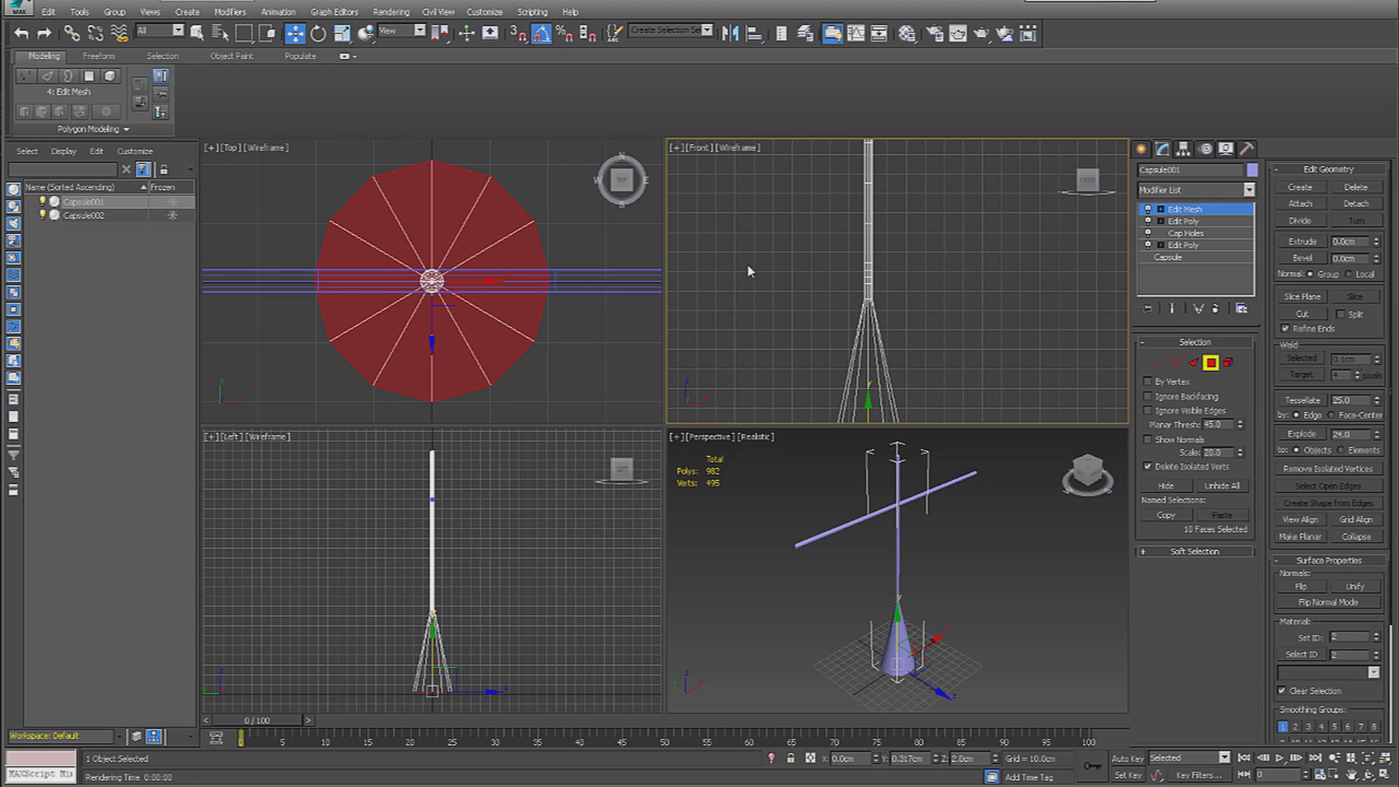
drag(837, 289, 895, 296)
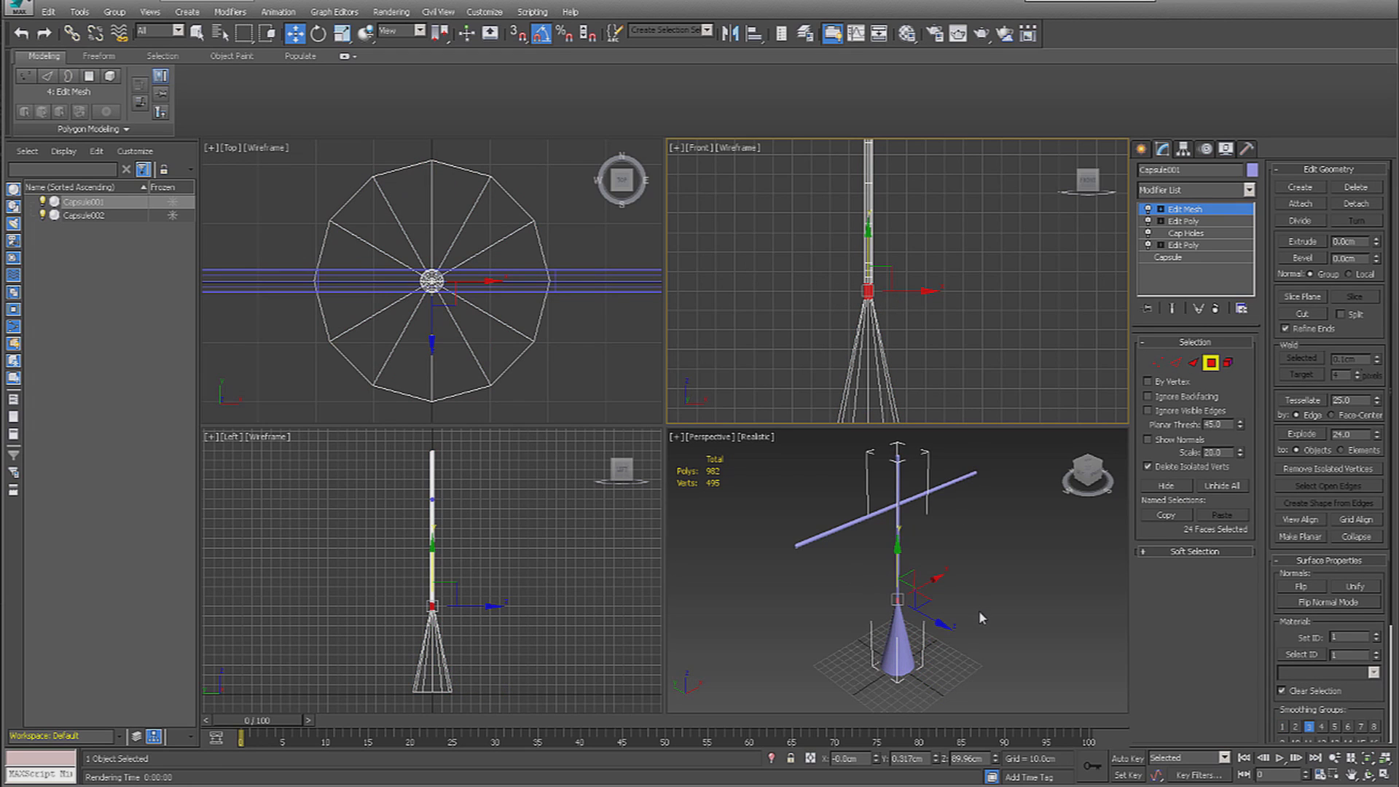
middle_drag(980, 612, 991, 586)
scroll(978, 565, up, 3)
right_click(723, 347)
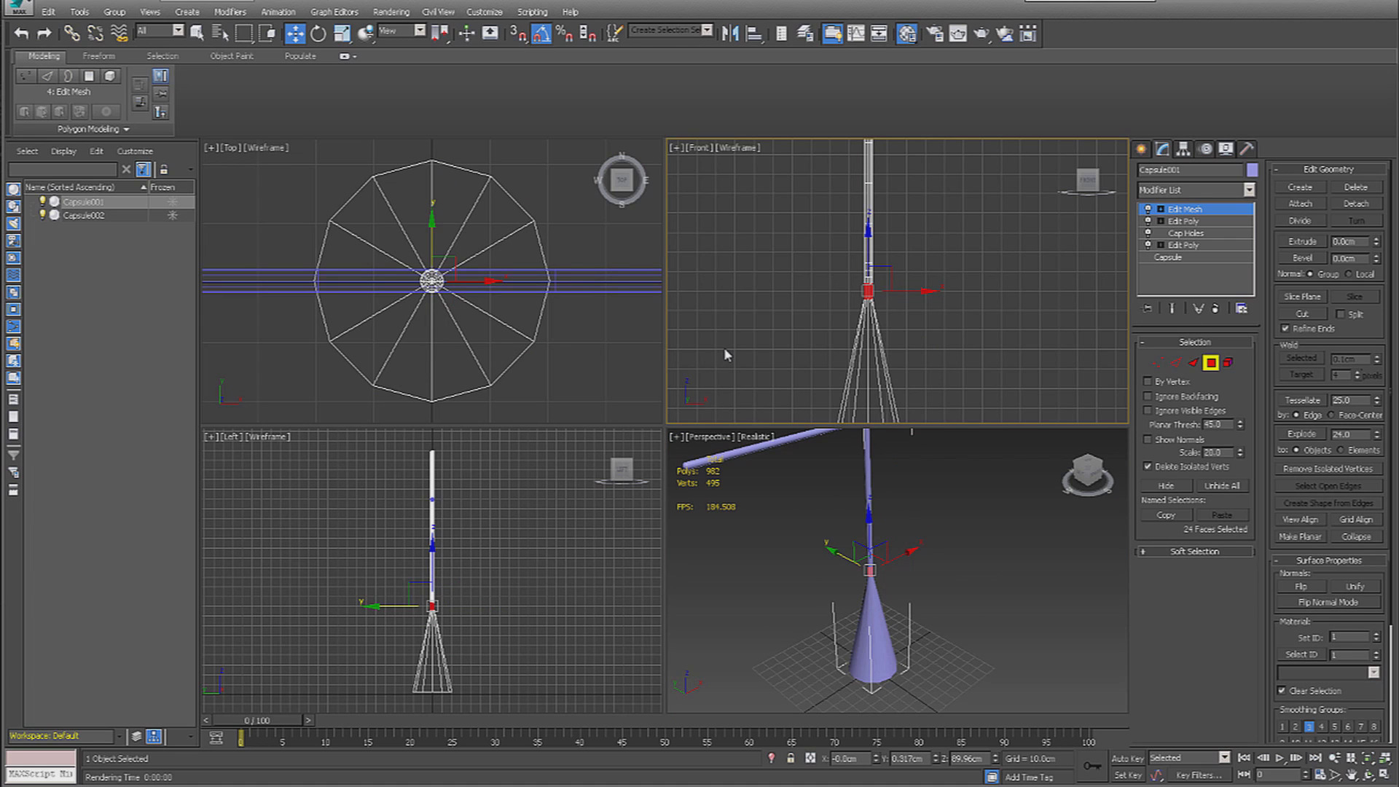
Give the first material slot in the Material Editor a near-black ambient and diffuse color
key(m)
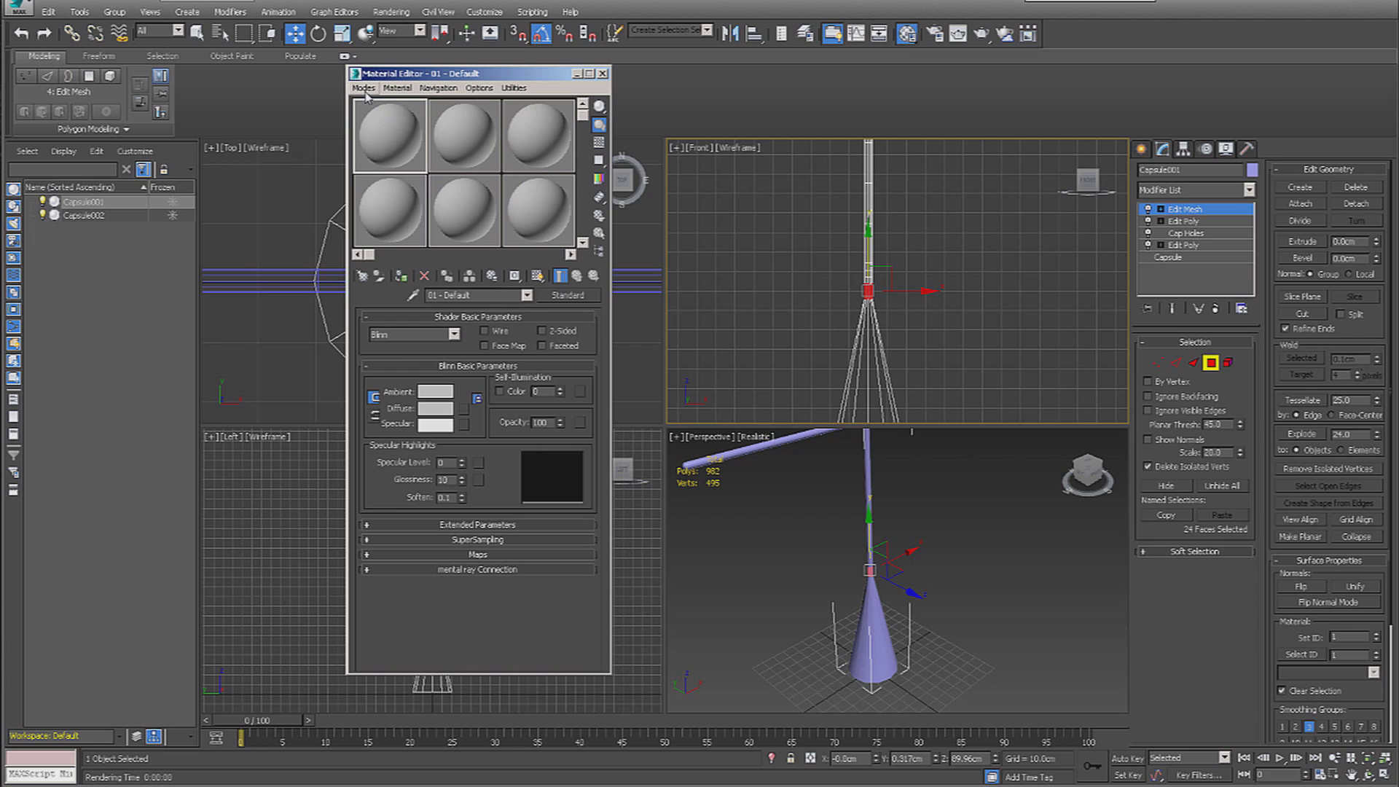
click(364, 89)
click(366, 90)
click(436, 392)
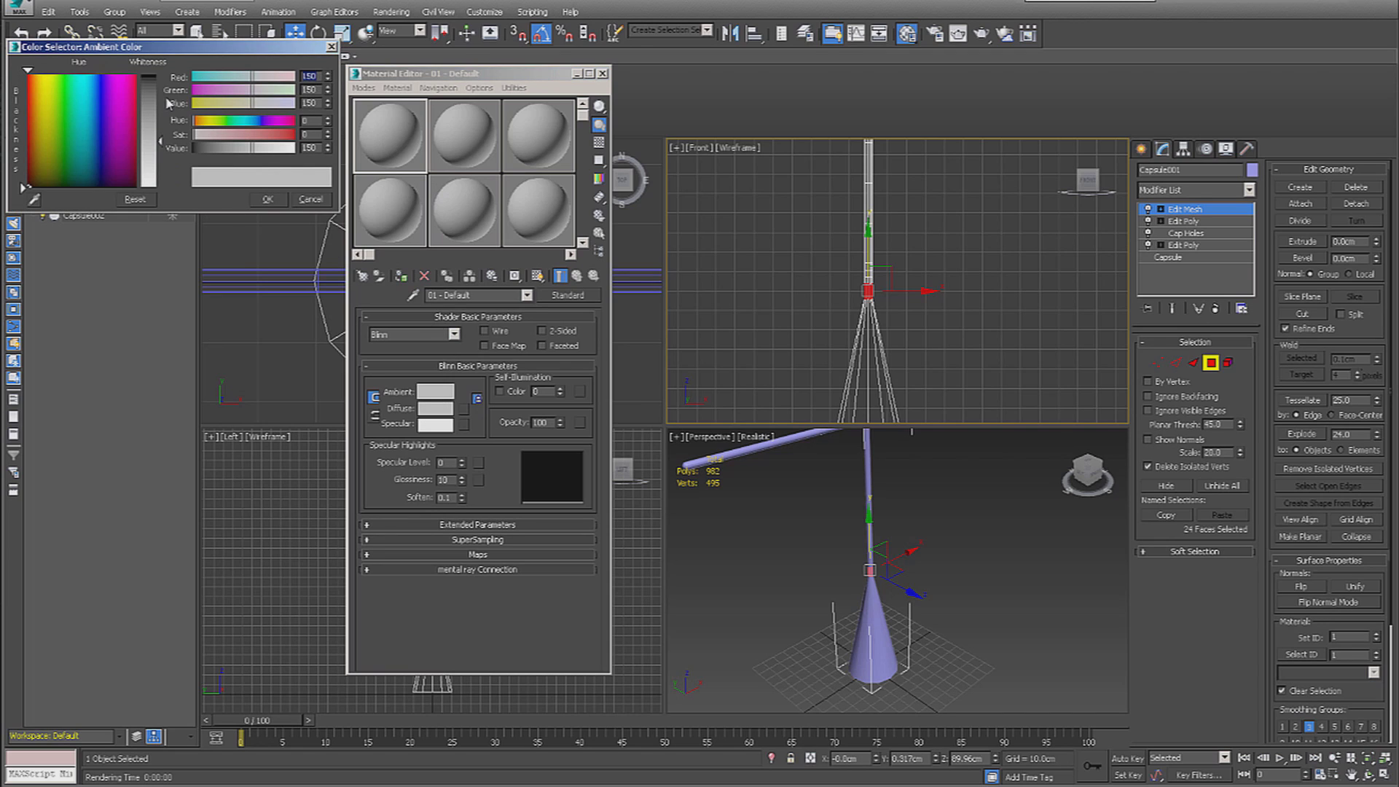
click(150, 76)
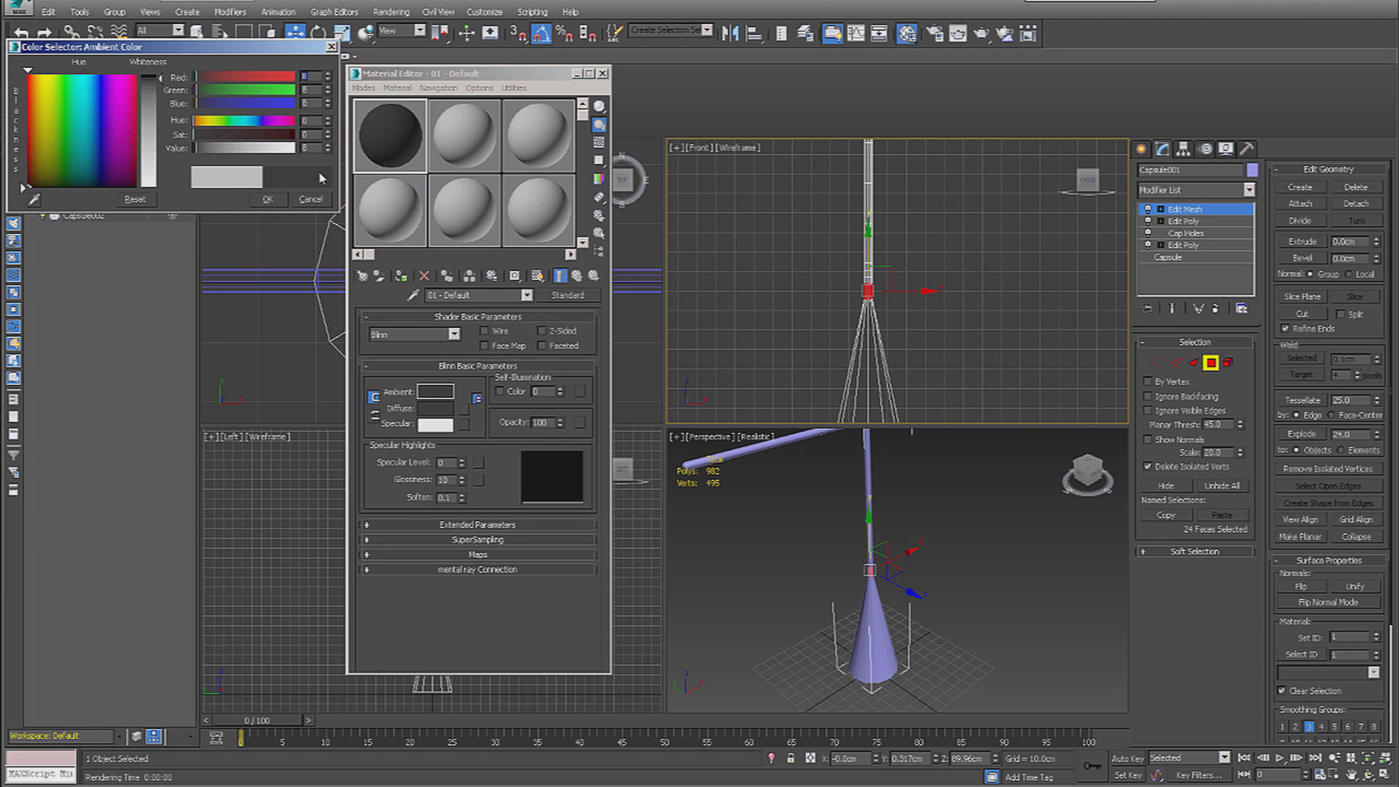
drag(160, 81, 161, 77)
click(267, 199)
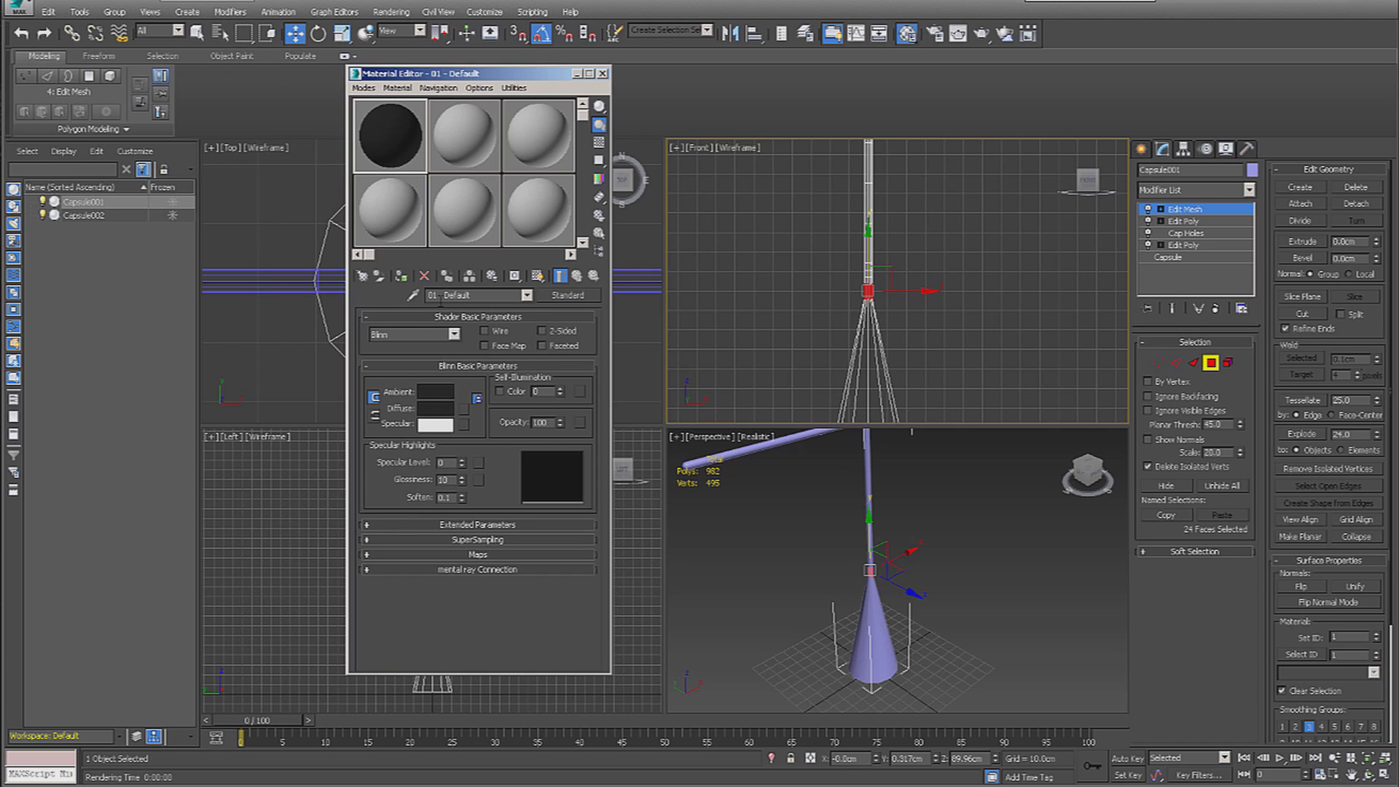
Name the dark material Band, assign it to the selected band polygons with viewport shading shown, and clear the polygon selection
click(478, 295)
text(Band)
click(536, 277)
click(402, 276)
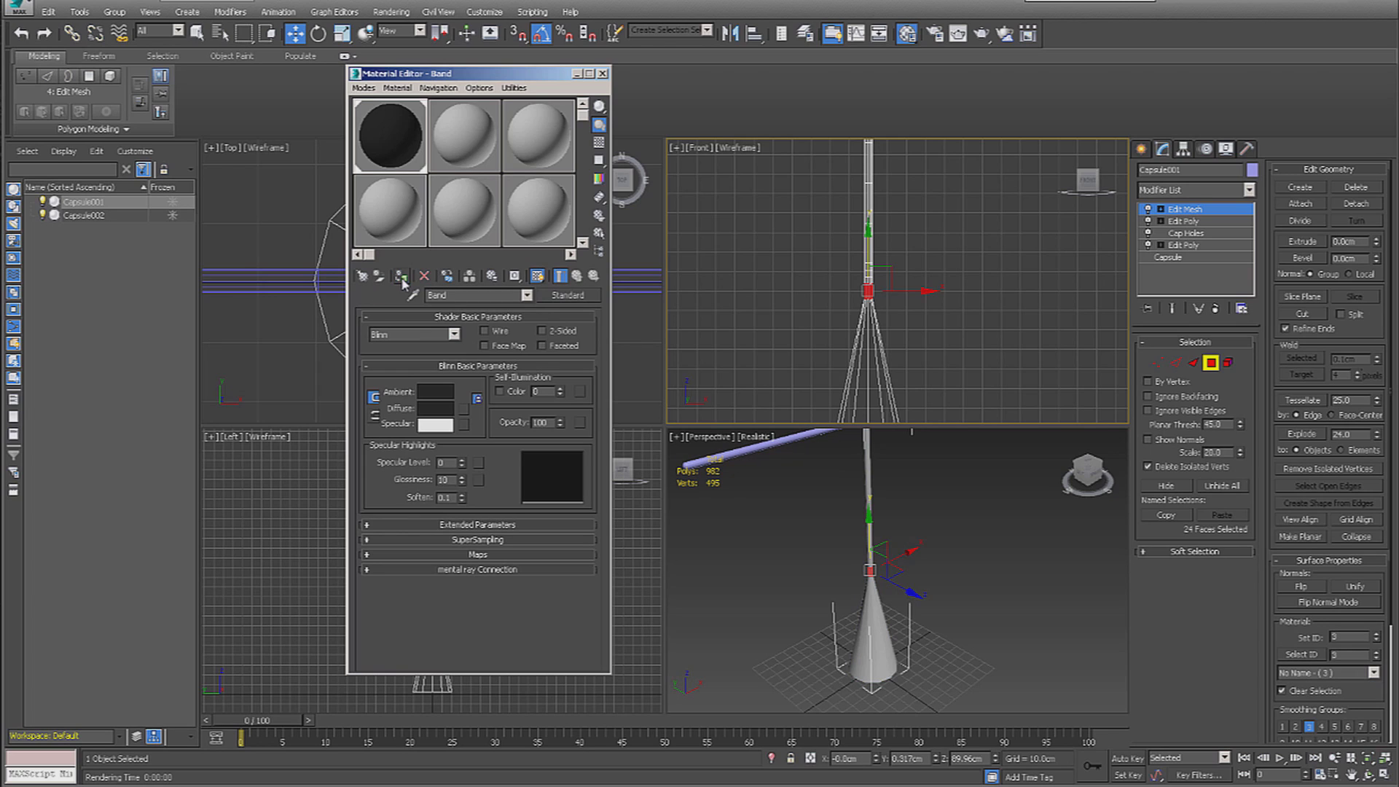
click(1004, 555)
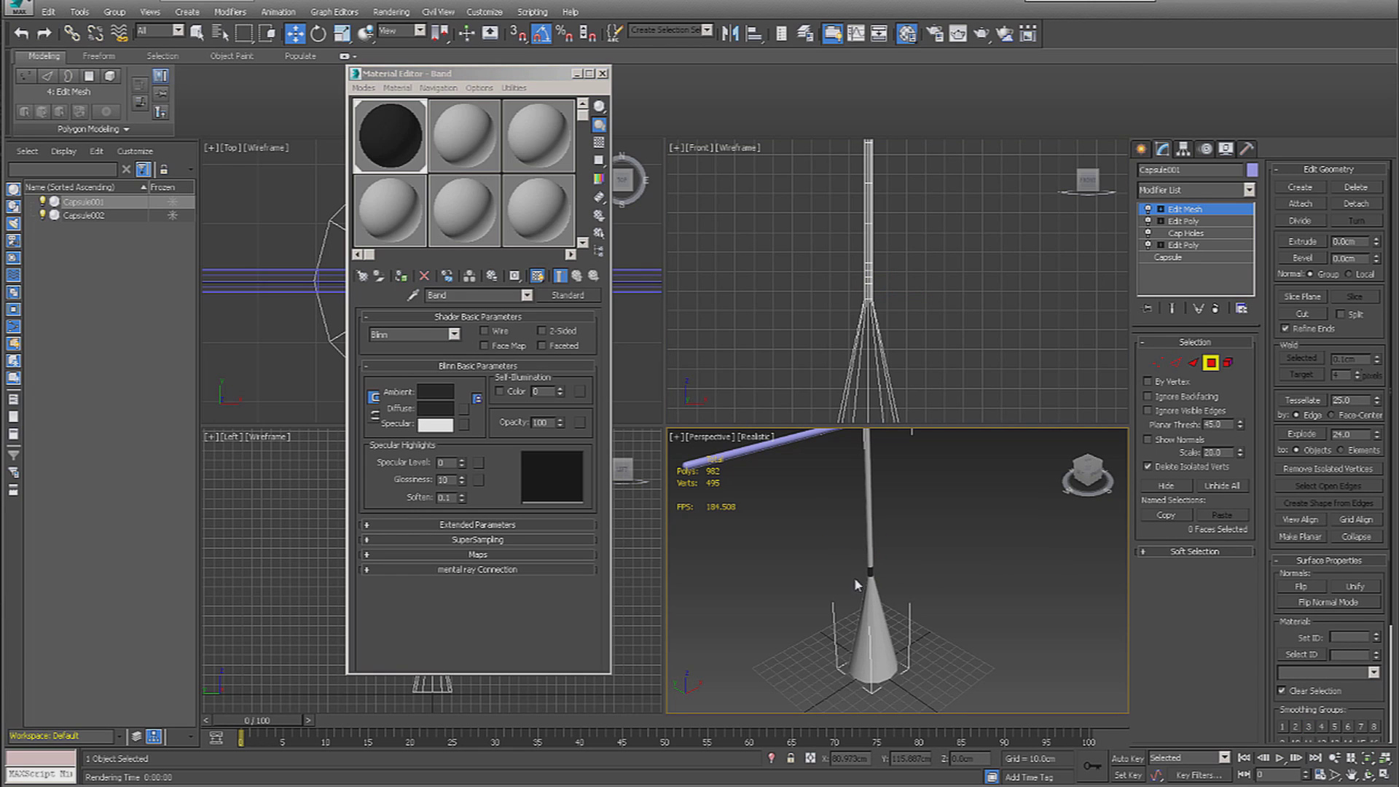
Select the cone's polygons and load the broomstraw image as the diffuse color bitmap of the second material slot
drag(944, 384, 769, 418)
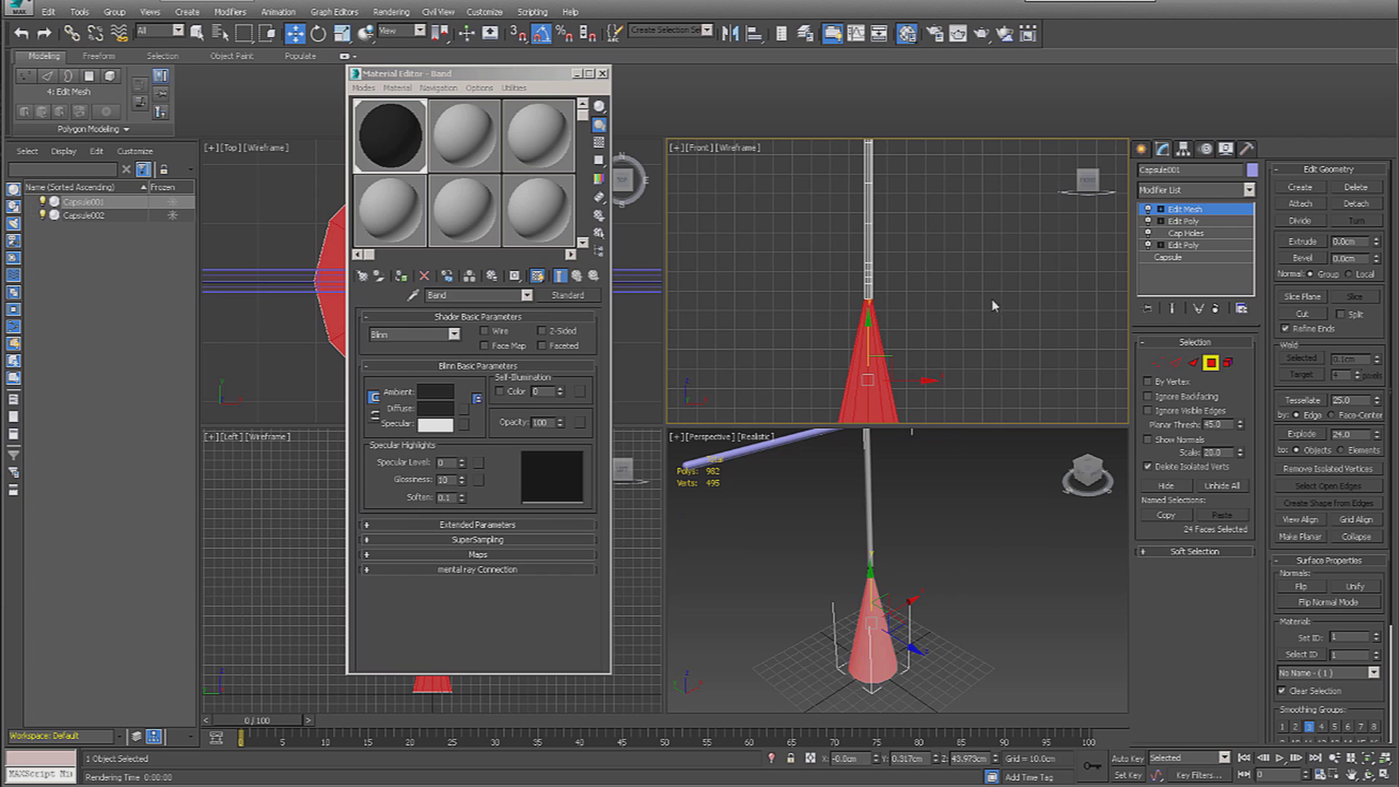
click(485, 143)
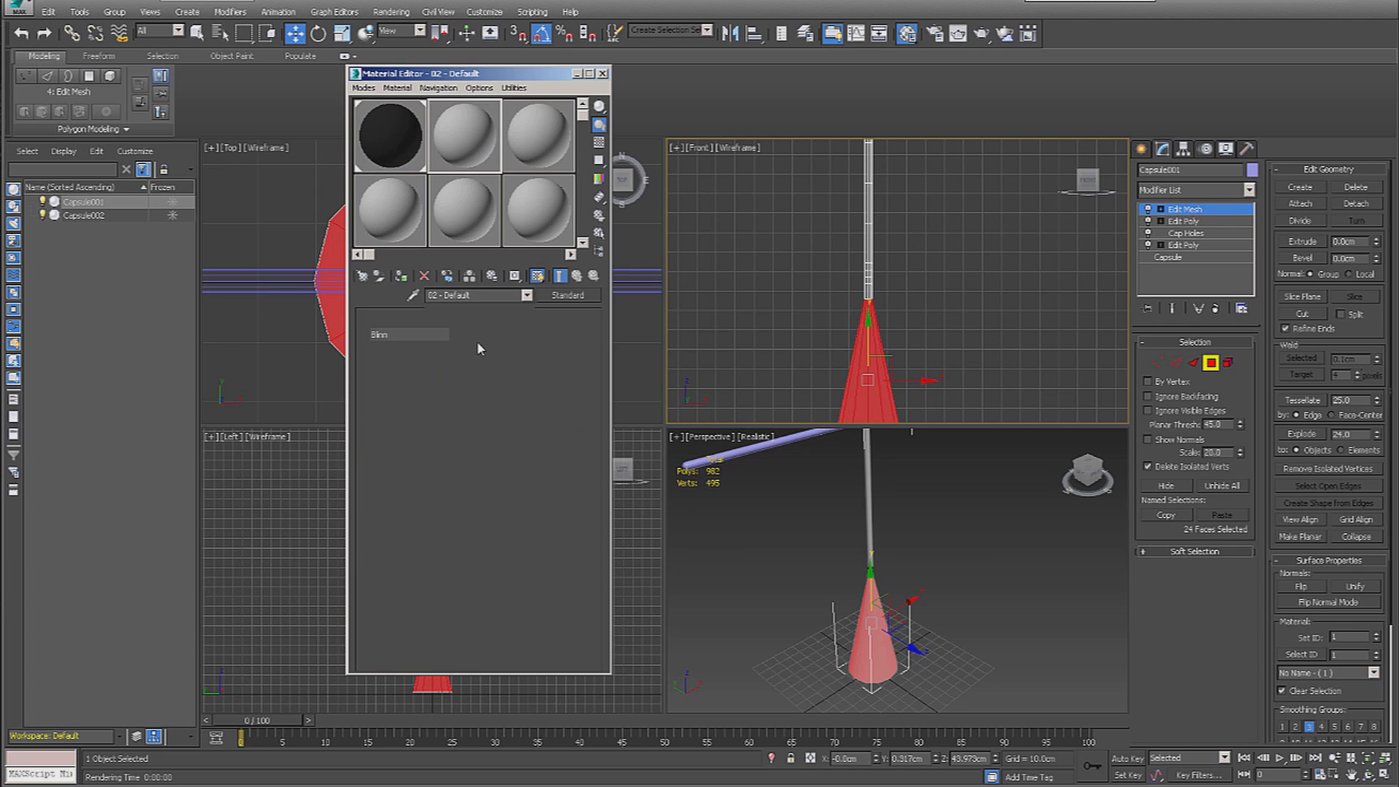
click(491, 556)
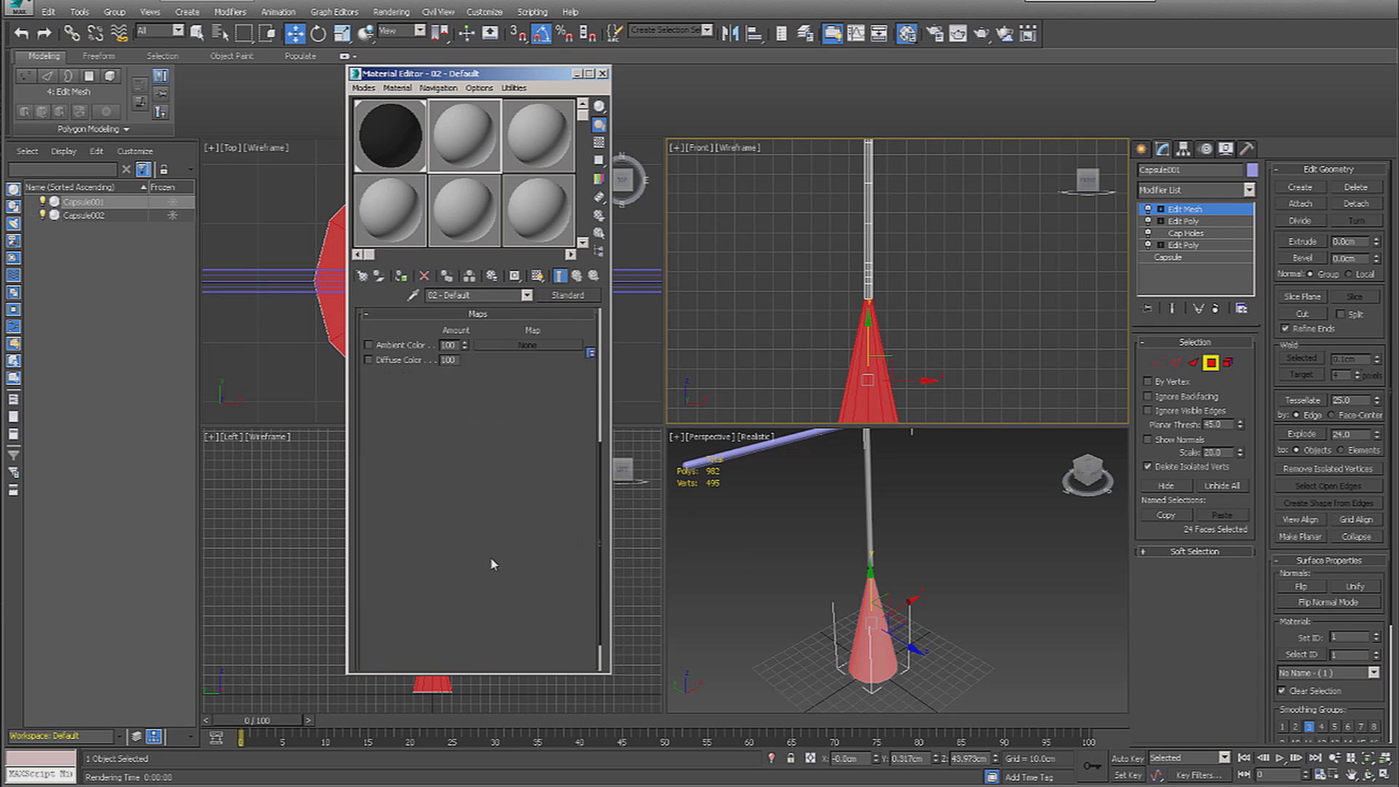
click(528, 360)
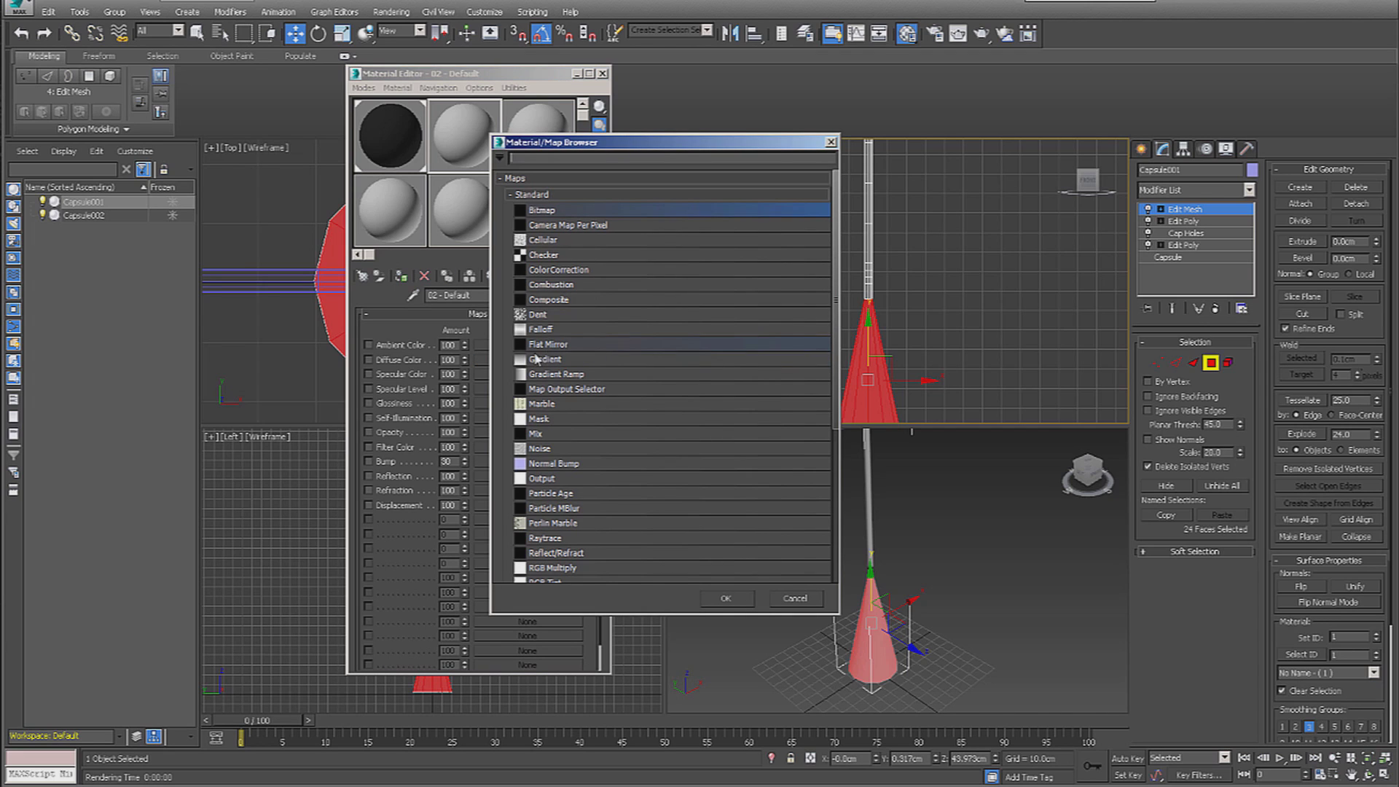
double_click(548, 209)
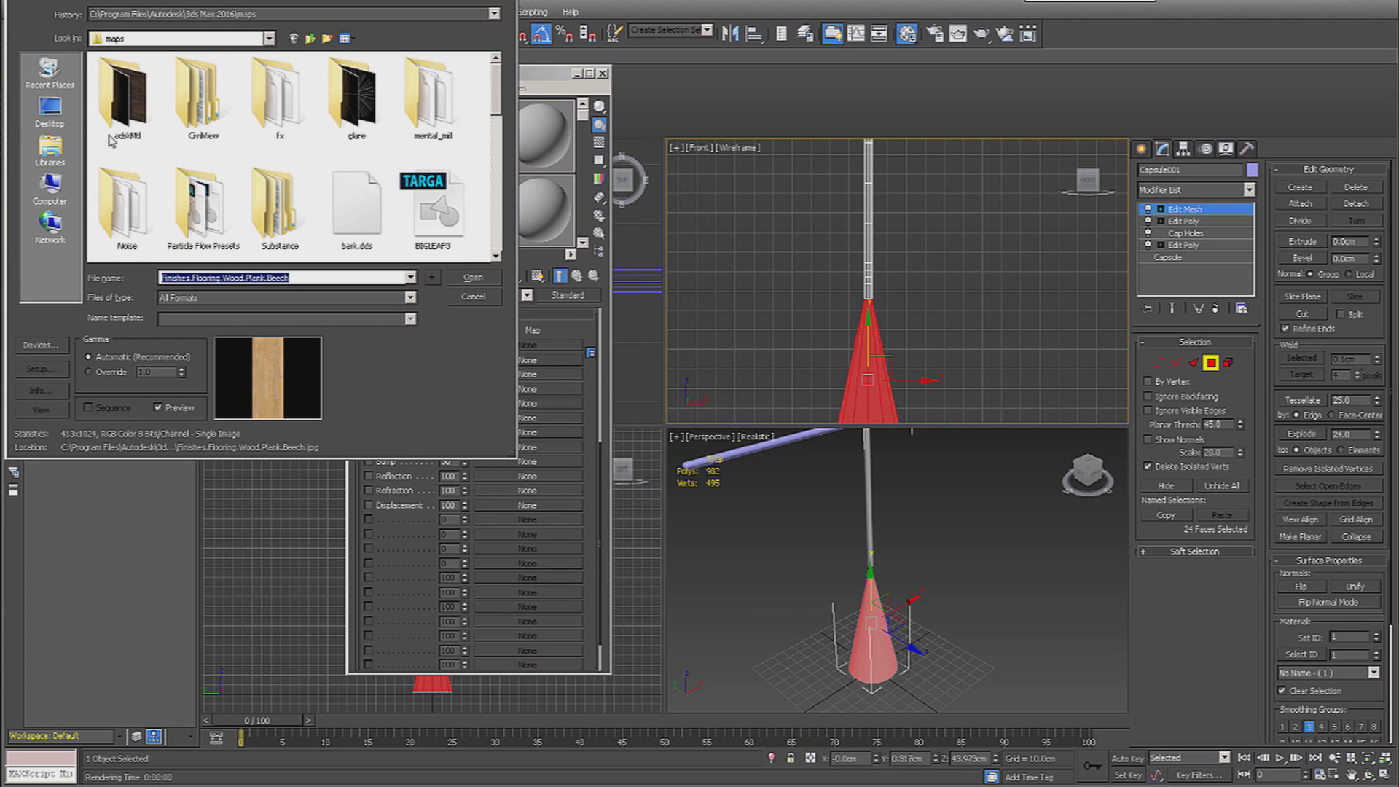
click(63, 145)
double_click(129, 116)
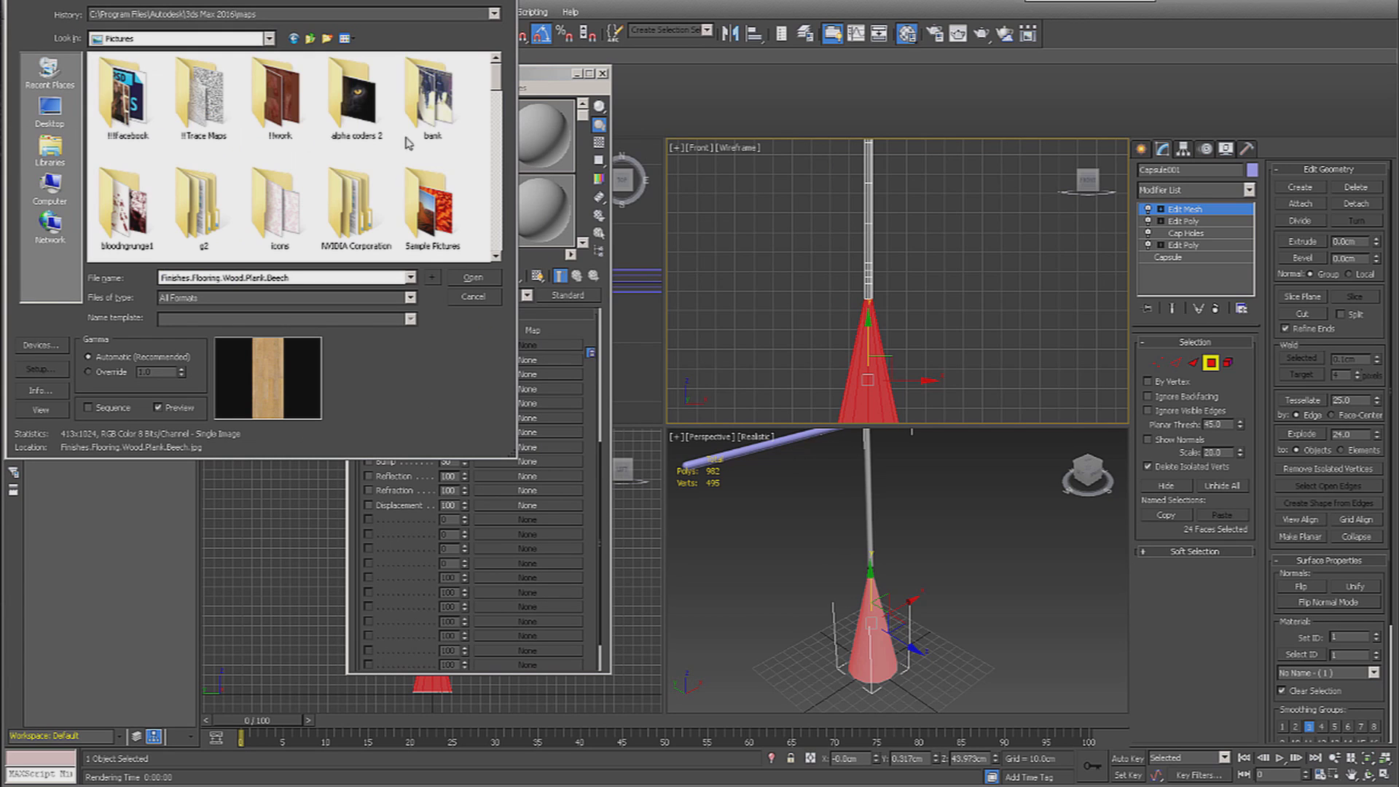
scroll(495, 107, down, 1)
scroll(495, 107, down, 3)
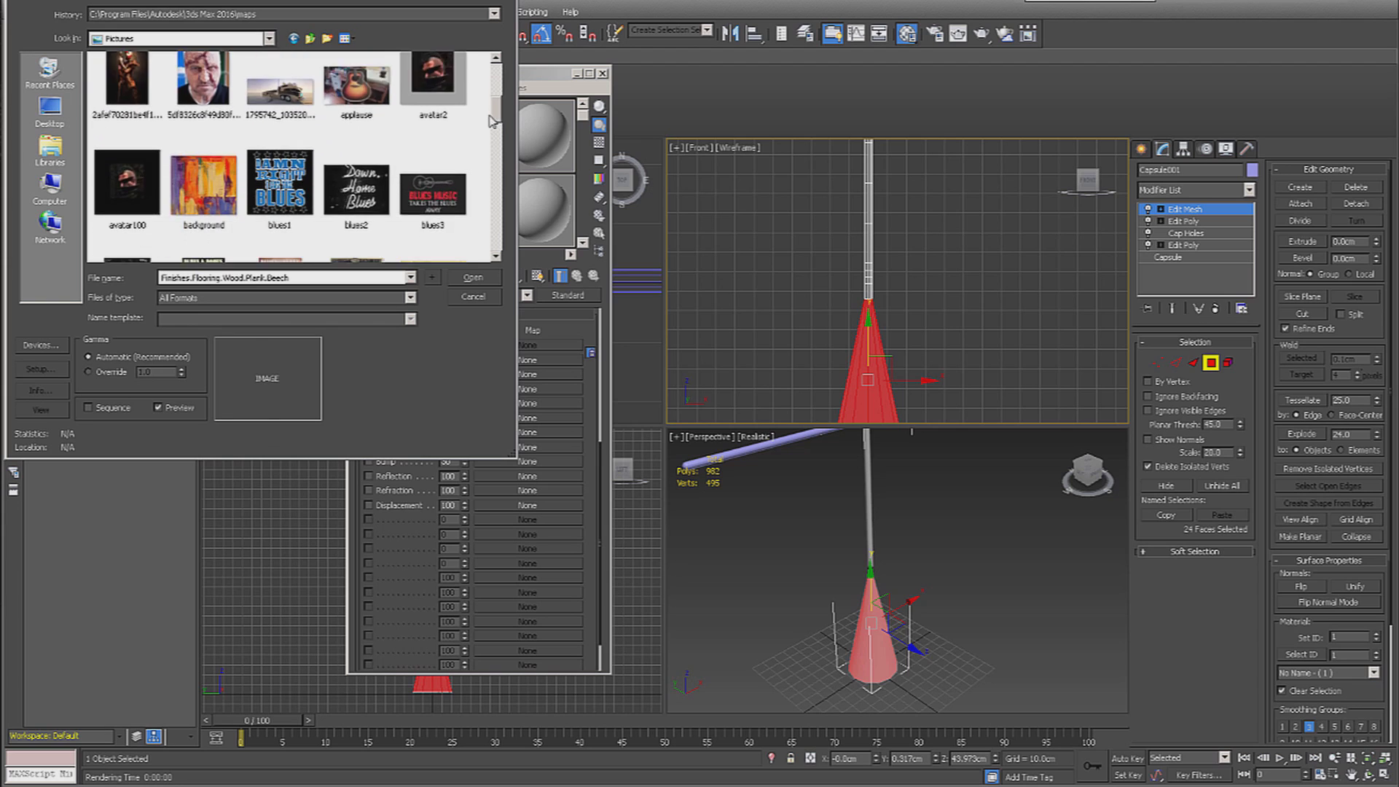
click(431, 168)
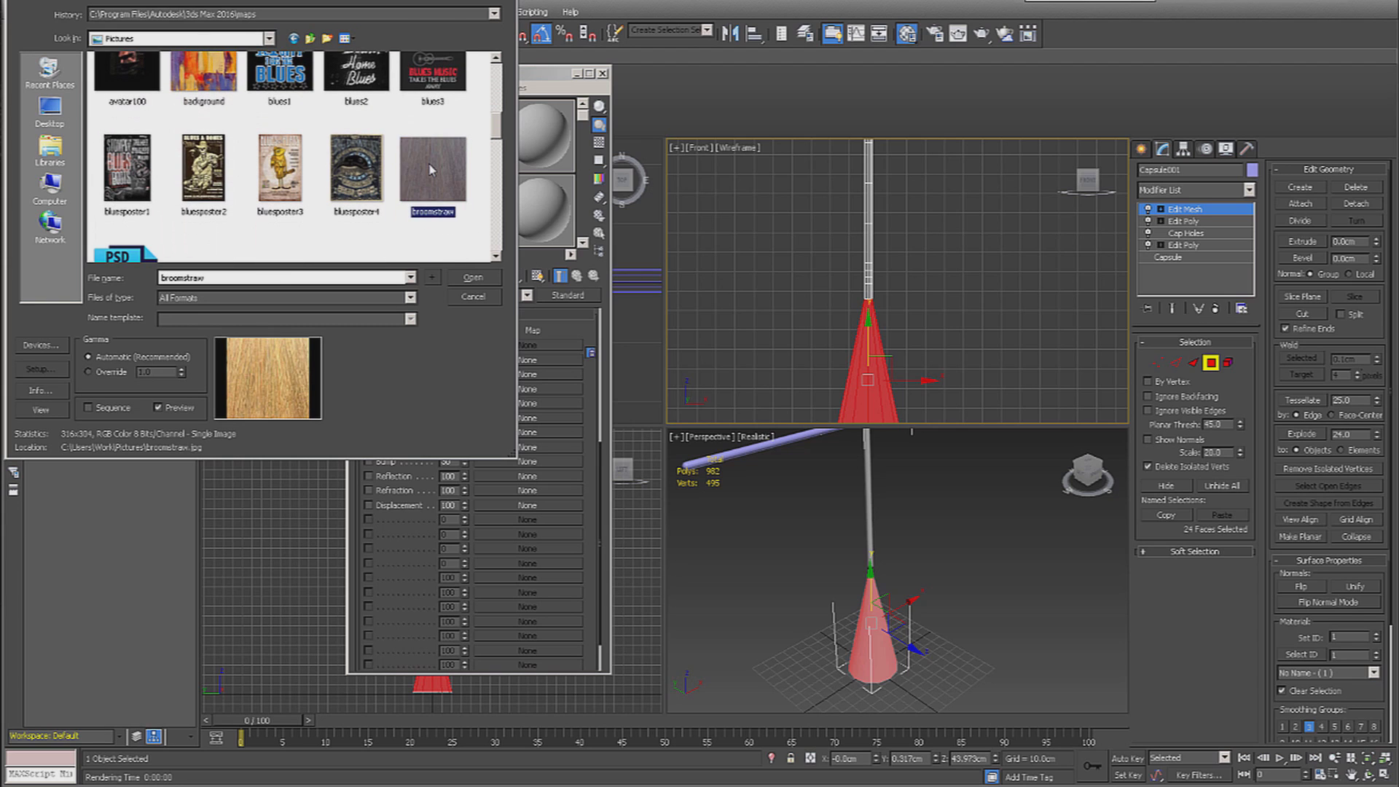
double_click(431, 169)
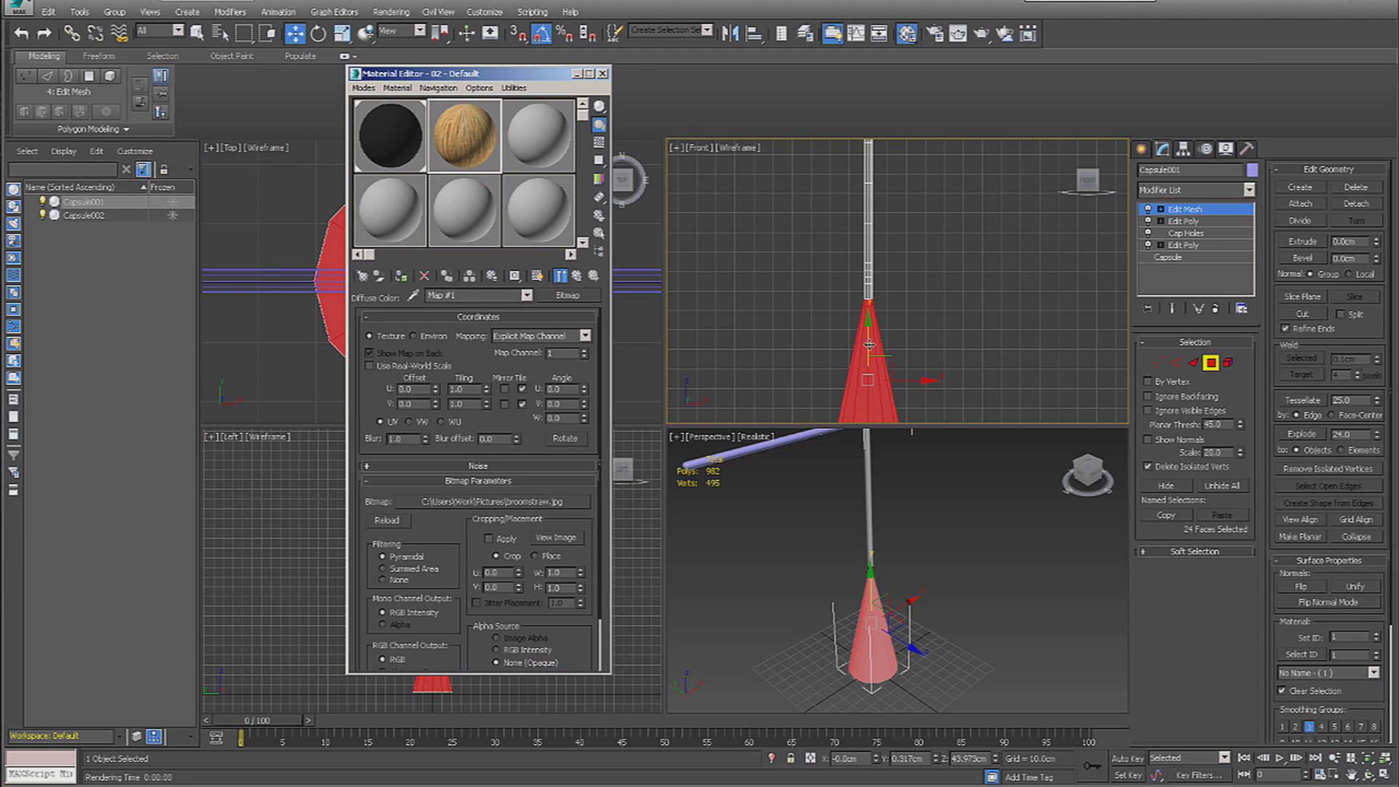
Name the broomstraw map Straw, assign its material to the selected cone polygons with viewport shading shown, and clear the selection
click(540, 279)
drag(489, 295, 300, 285)
text(S)
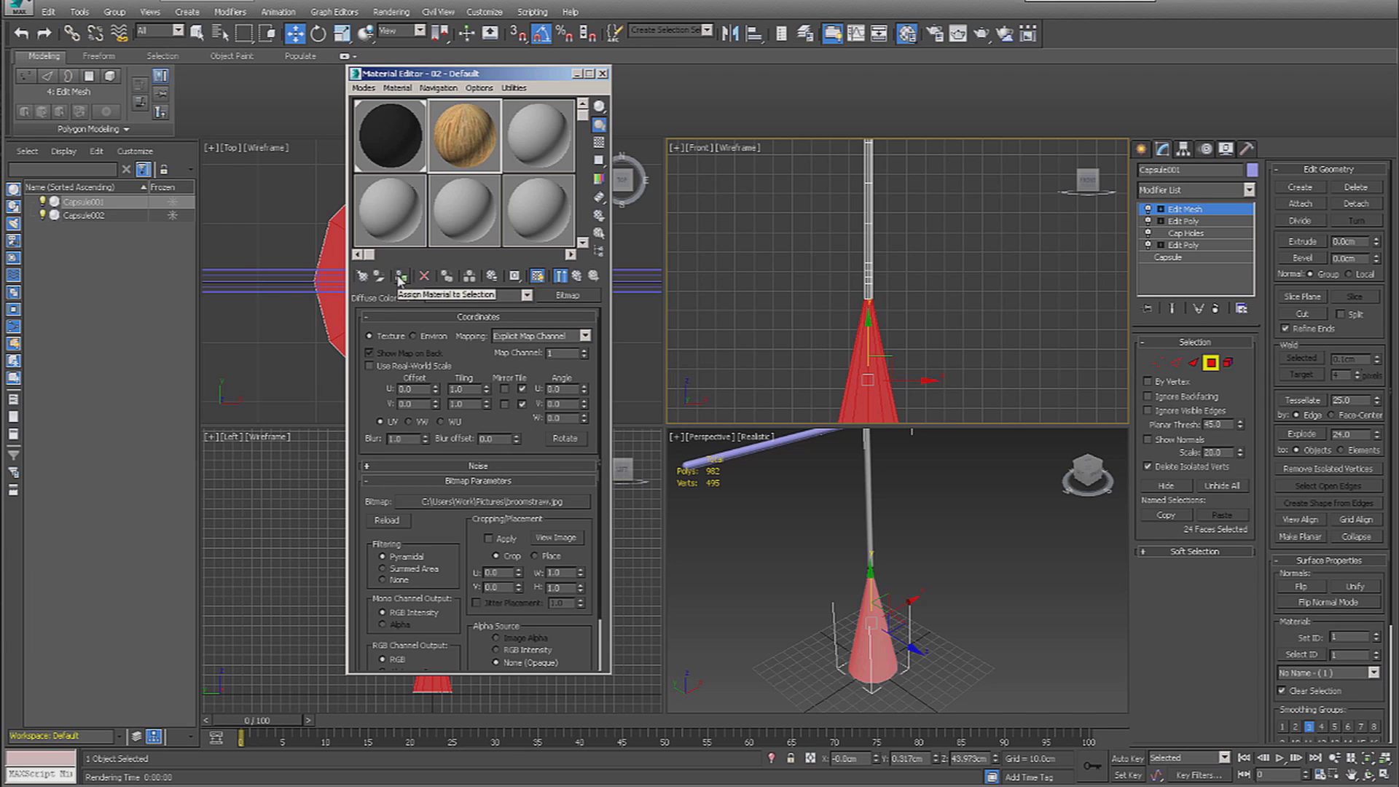
click(401, 275)
click(966, 316)
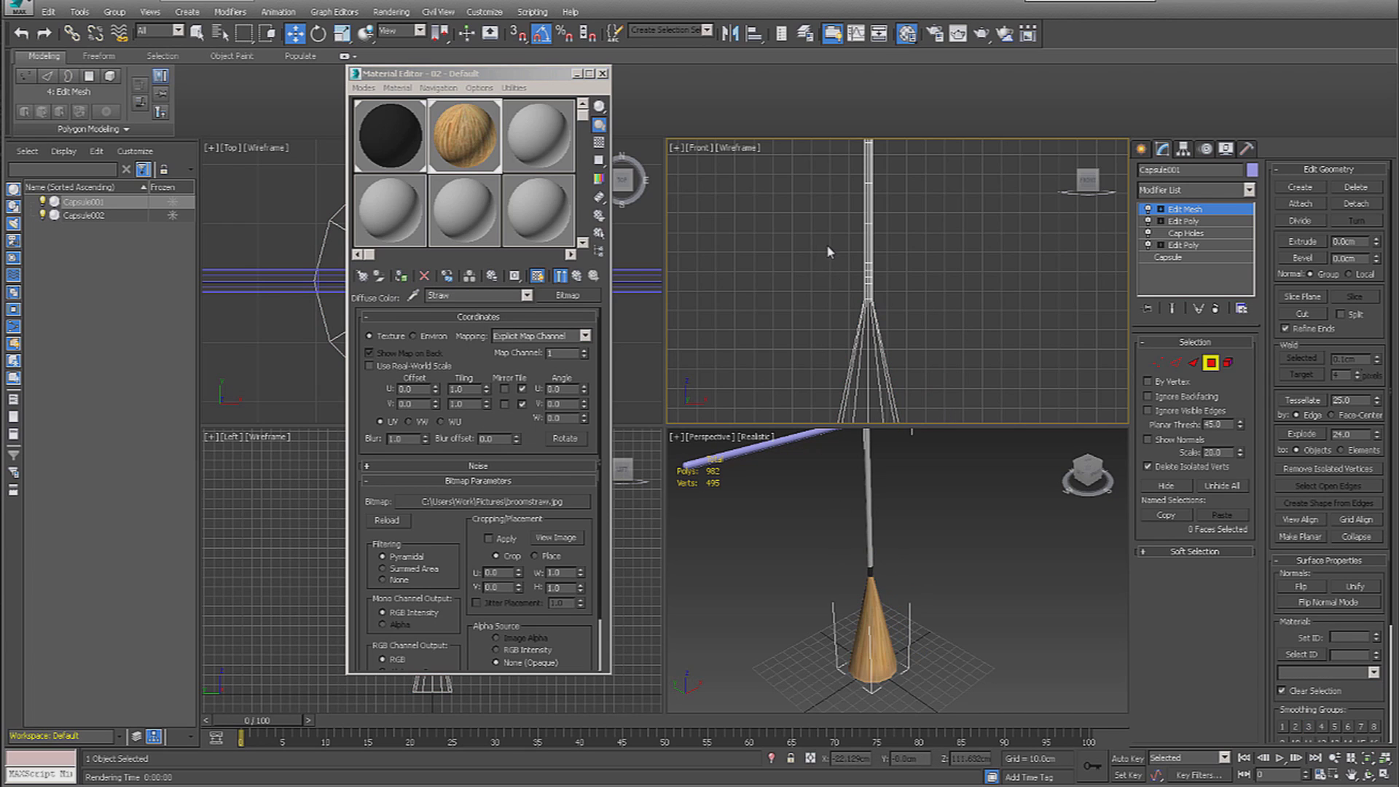
Select all polygons of the vertical pole above the dark band in the front view
scroll(915, 275, down, 2)
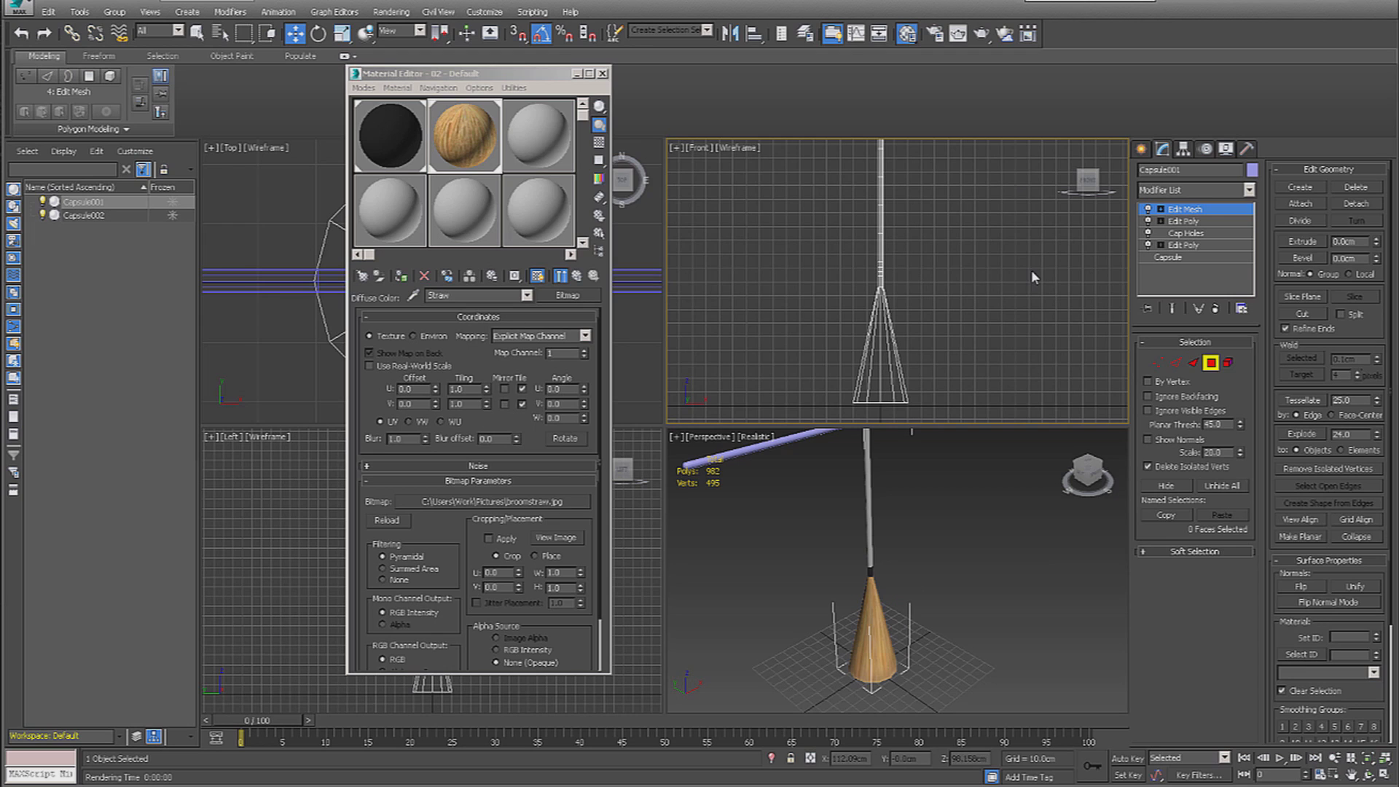
scroll(1030, 270, down, 3)
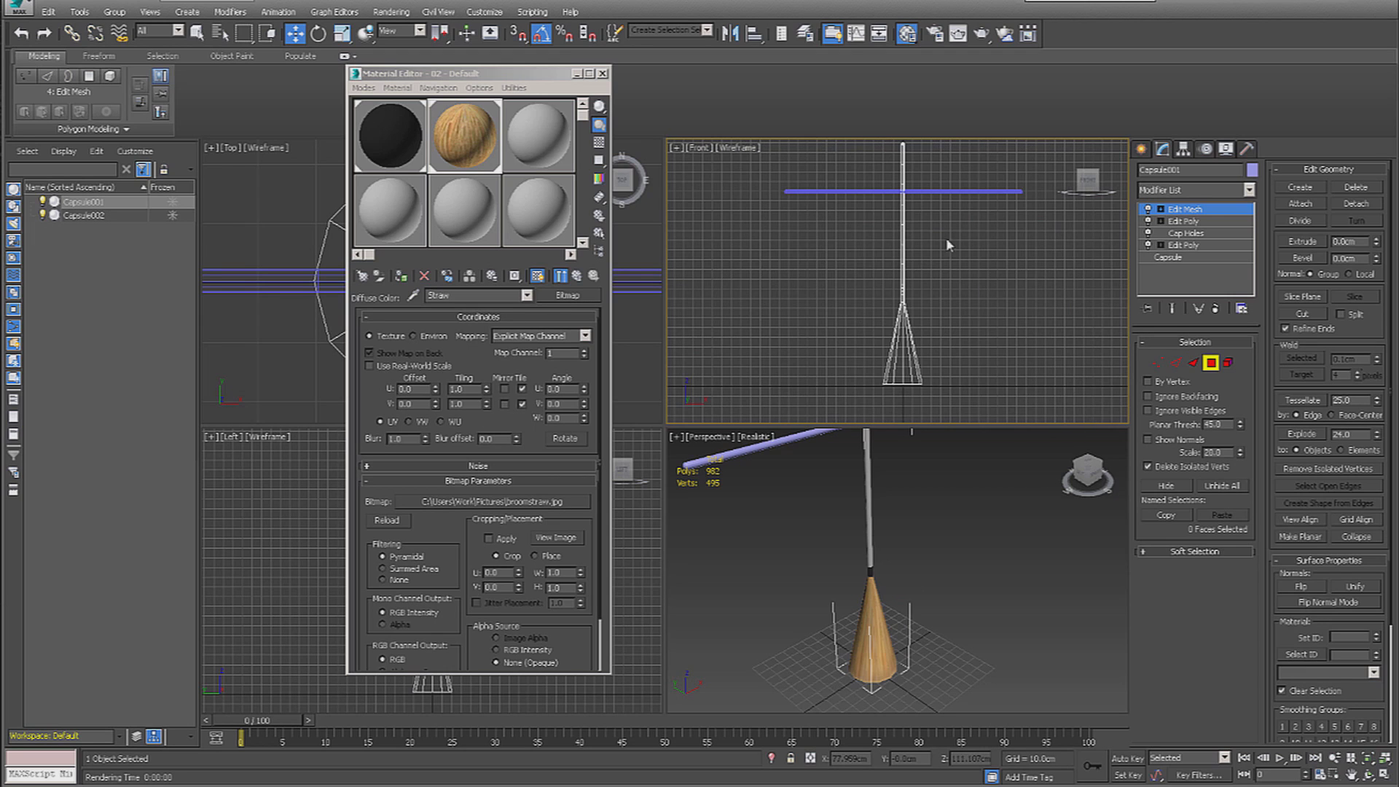
scroll(1012, 299, down, 2)
drag(904, 179, 963, 301)
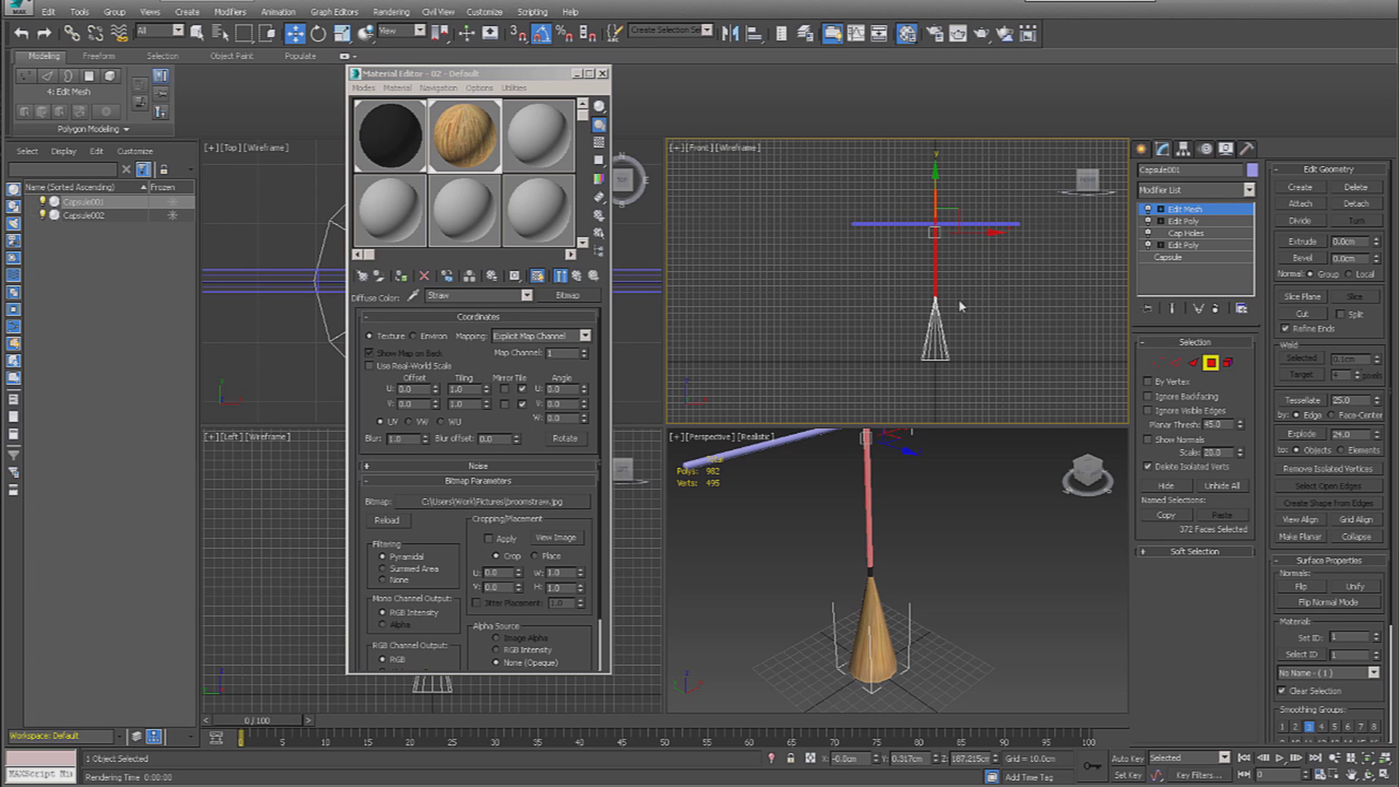
Load Finishes.Flooring.Wood.Plank.Beech from the 3ds Max 2016 maps folder as the third material slot's diffuse color bitmap
click(545, 171)
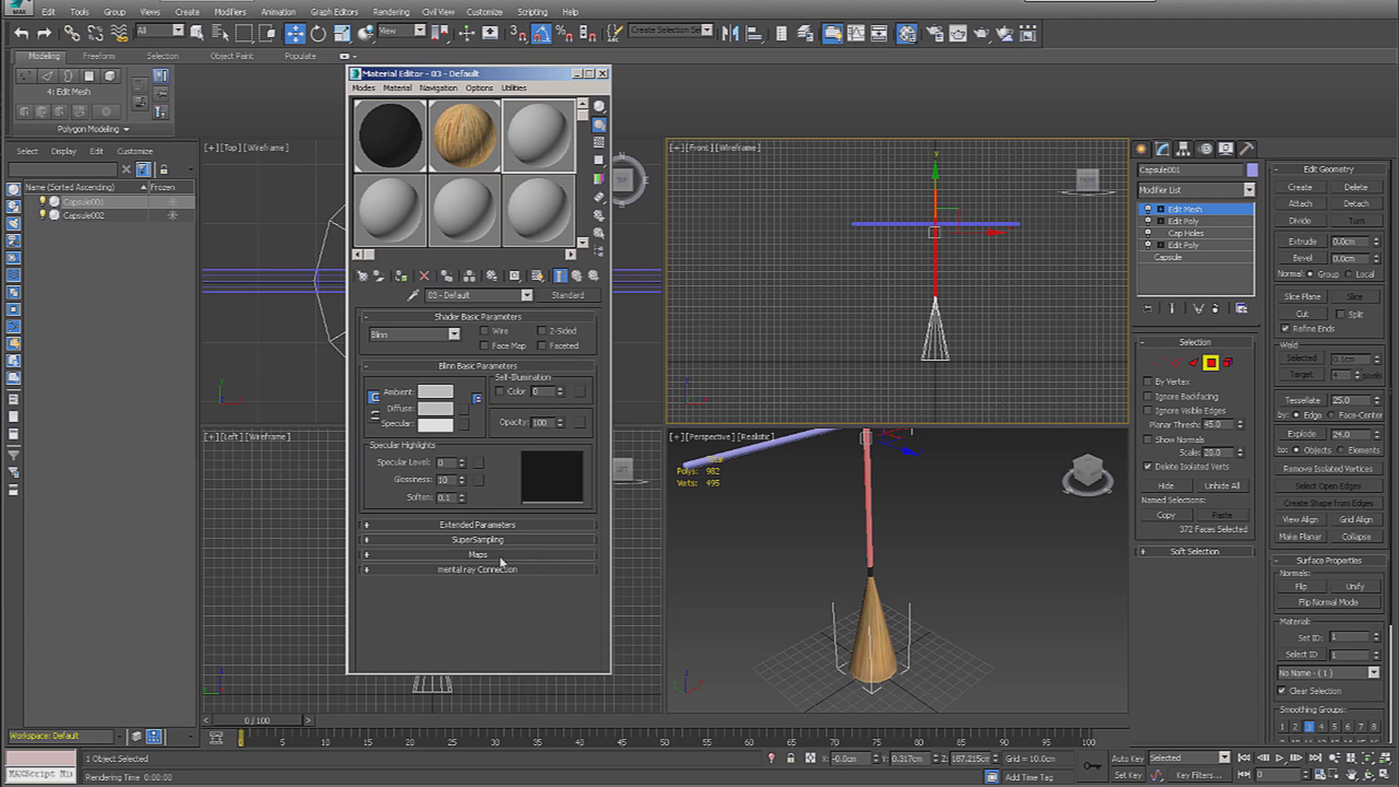
click(477, 554)
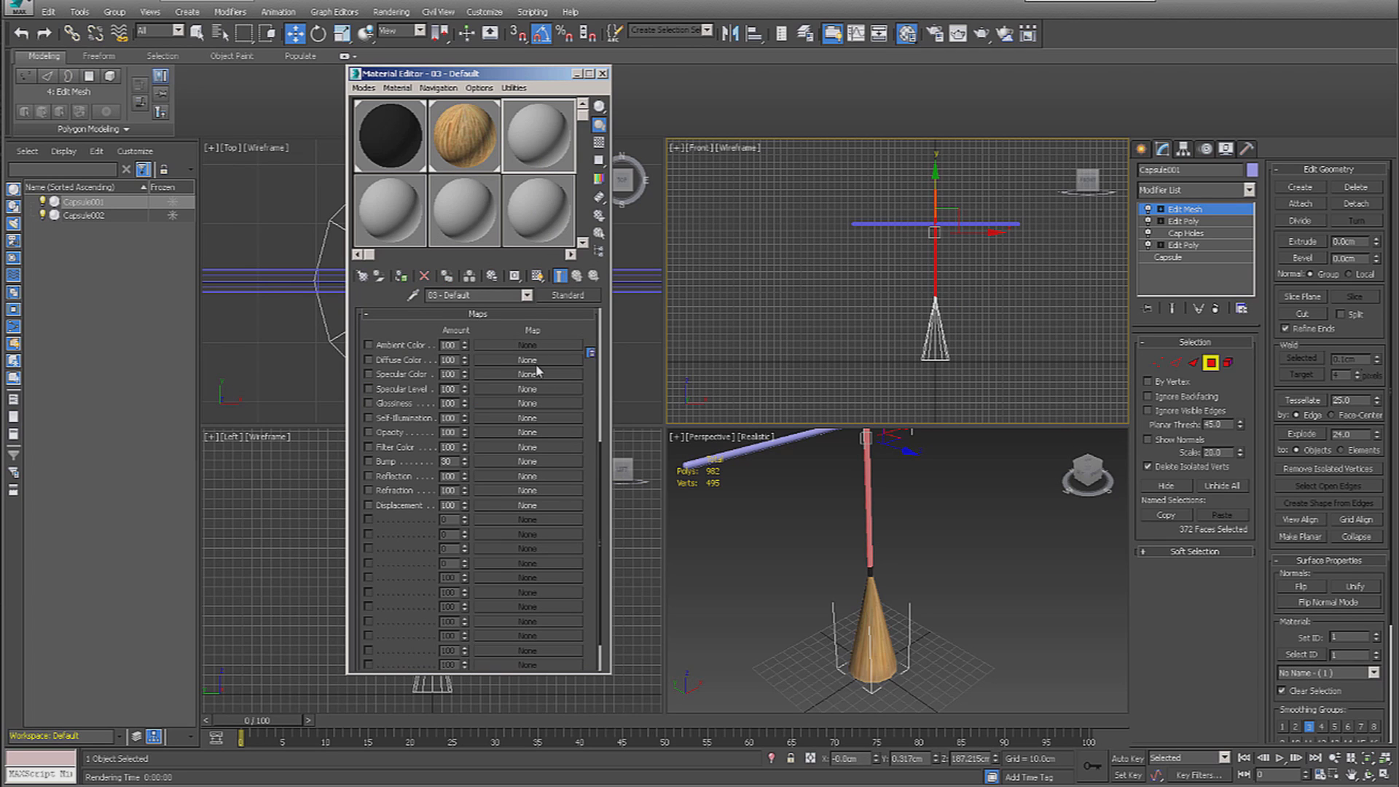
click(537, 362)
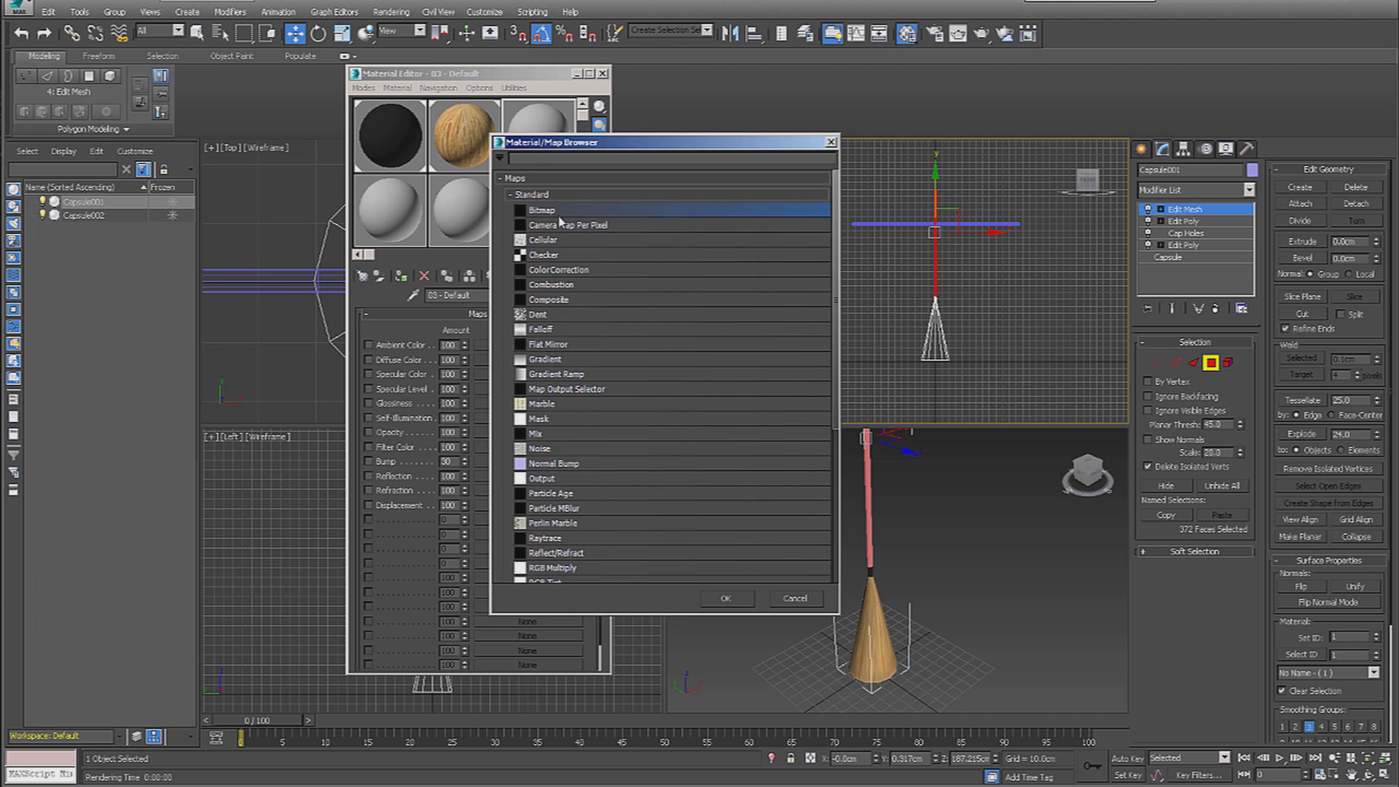
double_click(561, 217)
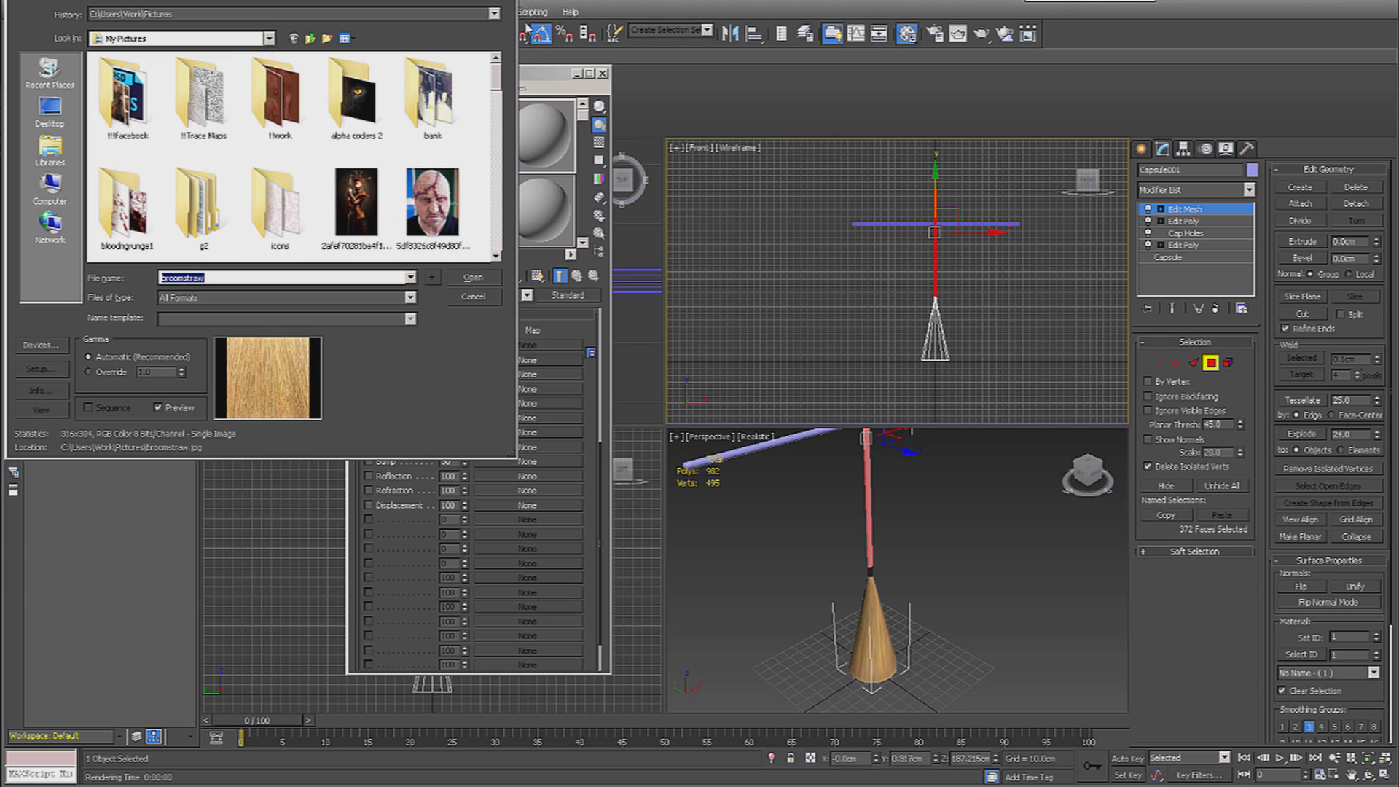
click(495, 15)
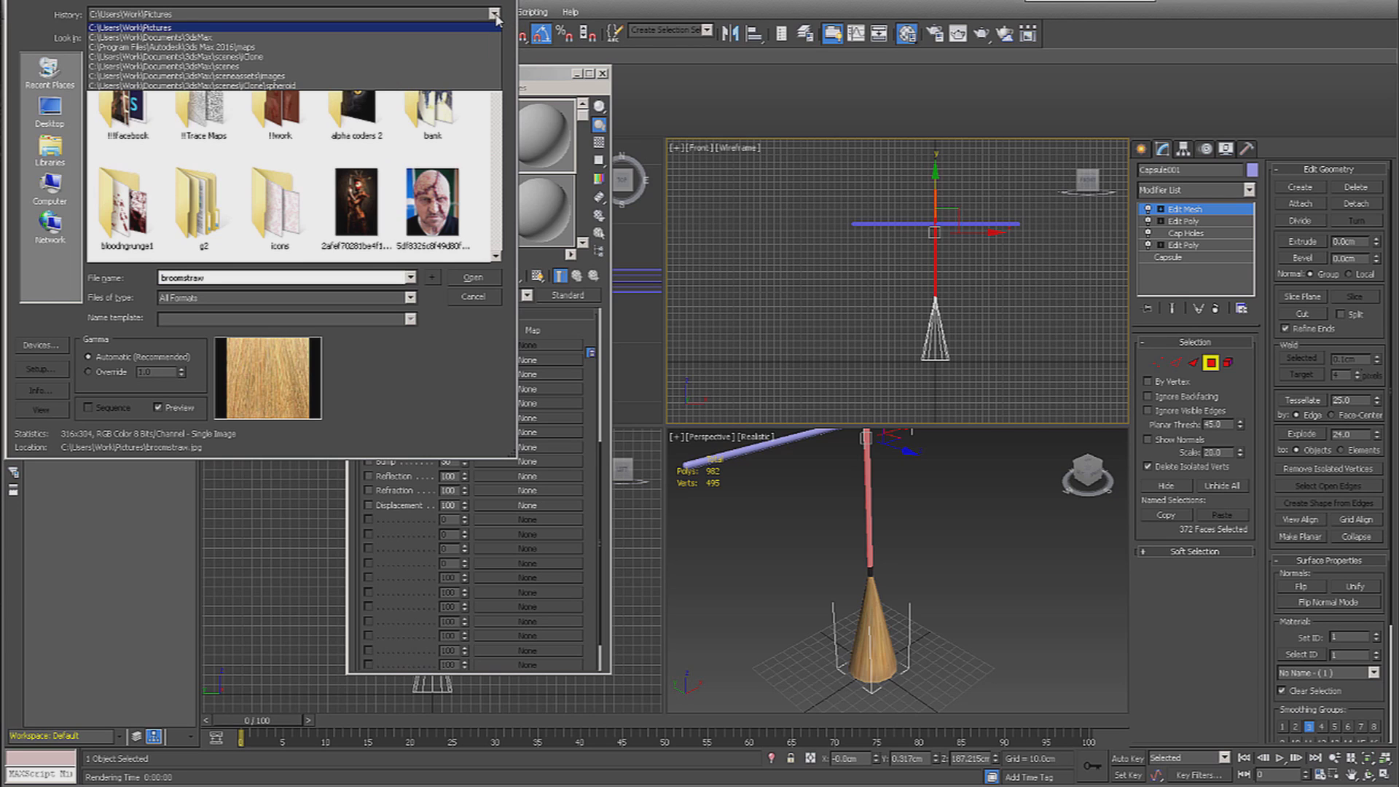
click(226, 46)
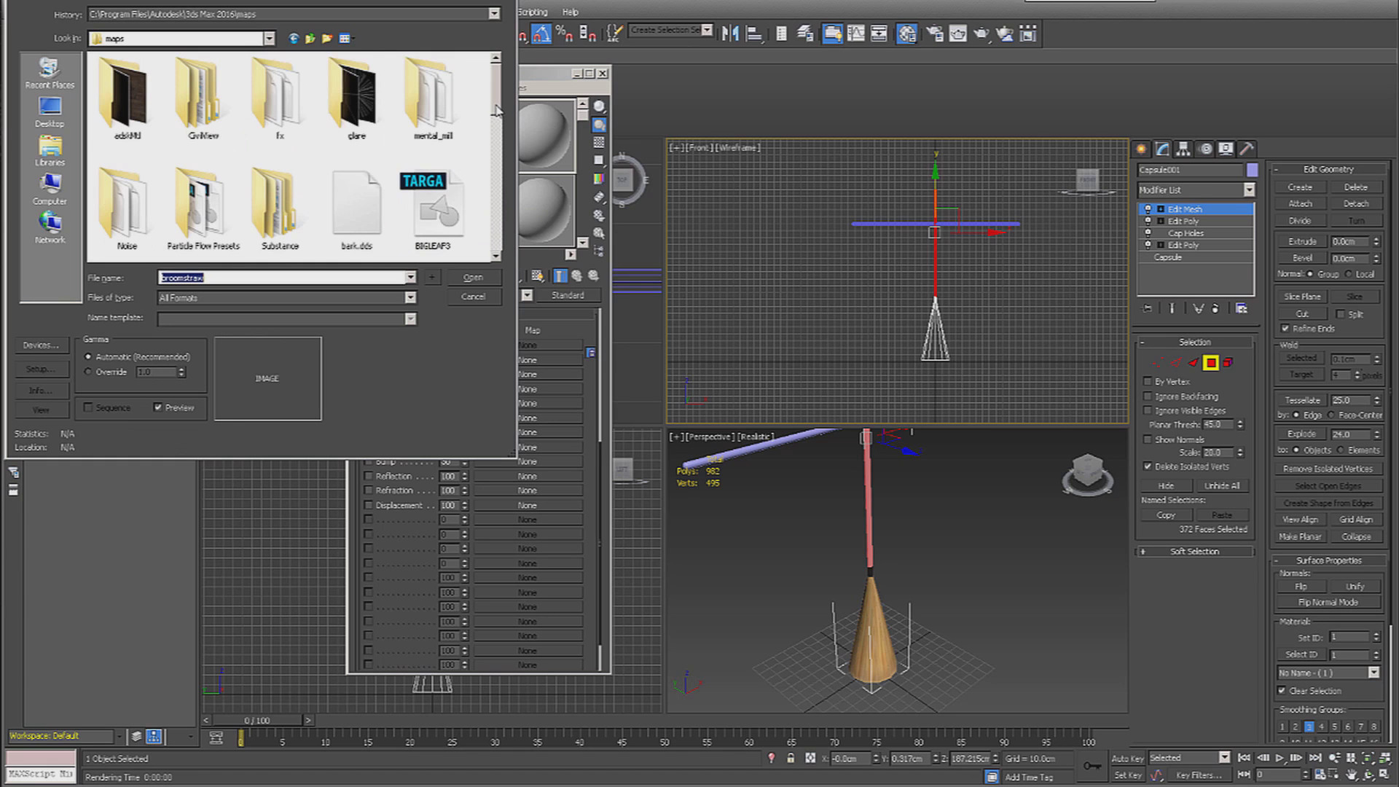
scroll(498, 129, down, 1)
drag(499, 128, 494, 169)
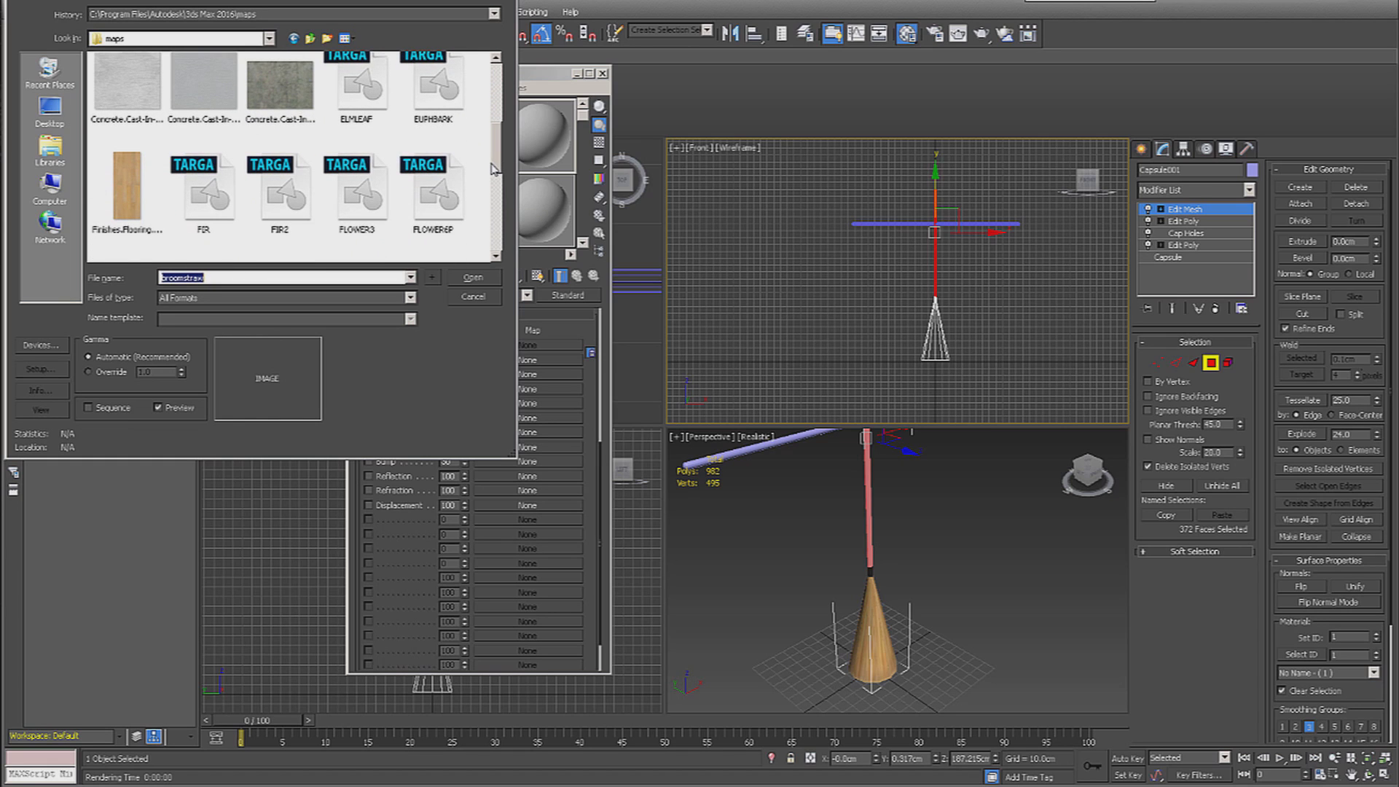
click(123, 190)
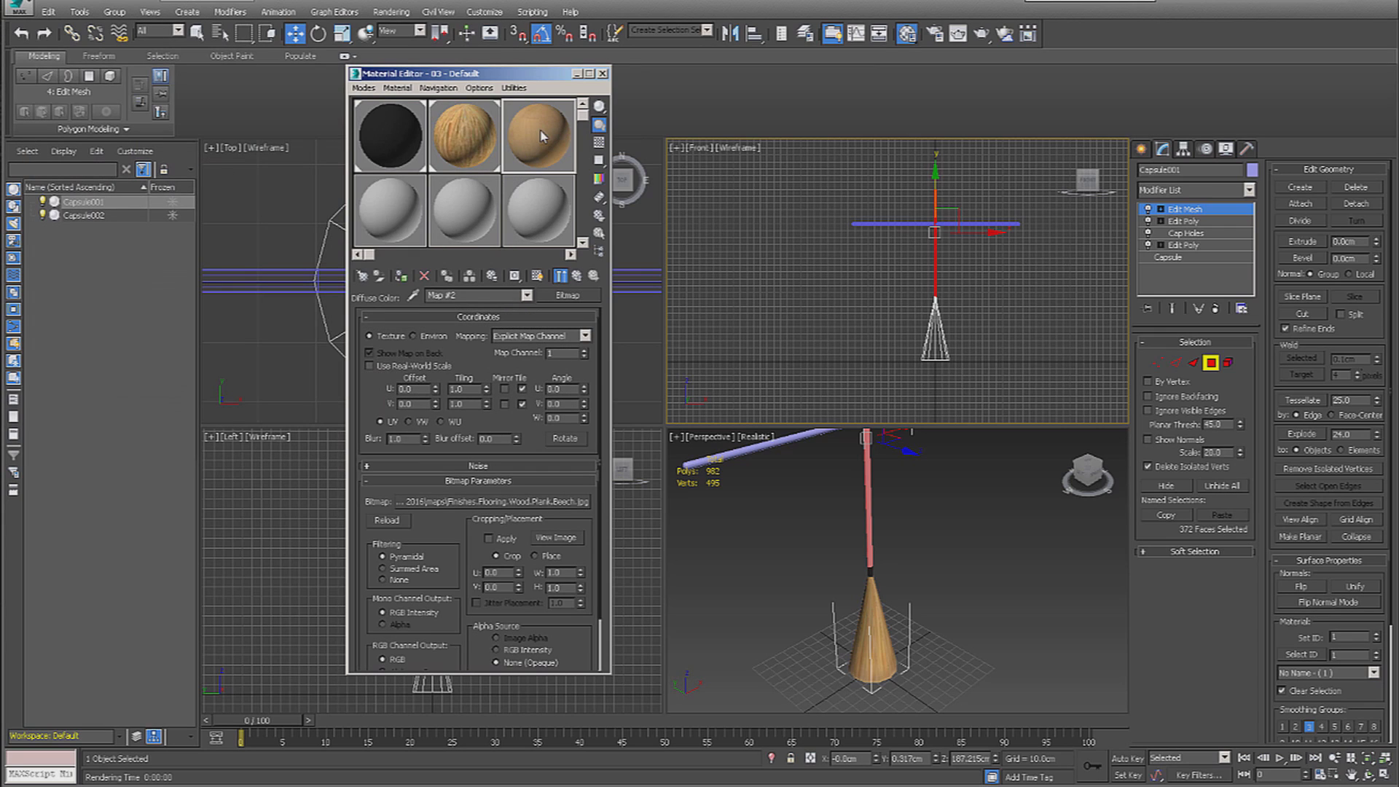
Assign the beech wood material to the selected pole polygons with viewport shading shown, and leave polygon editing
click(537, 275)
click(402, 276)
click(1221, 365)
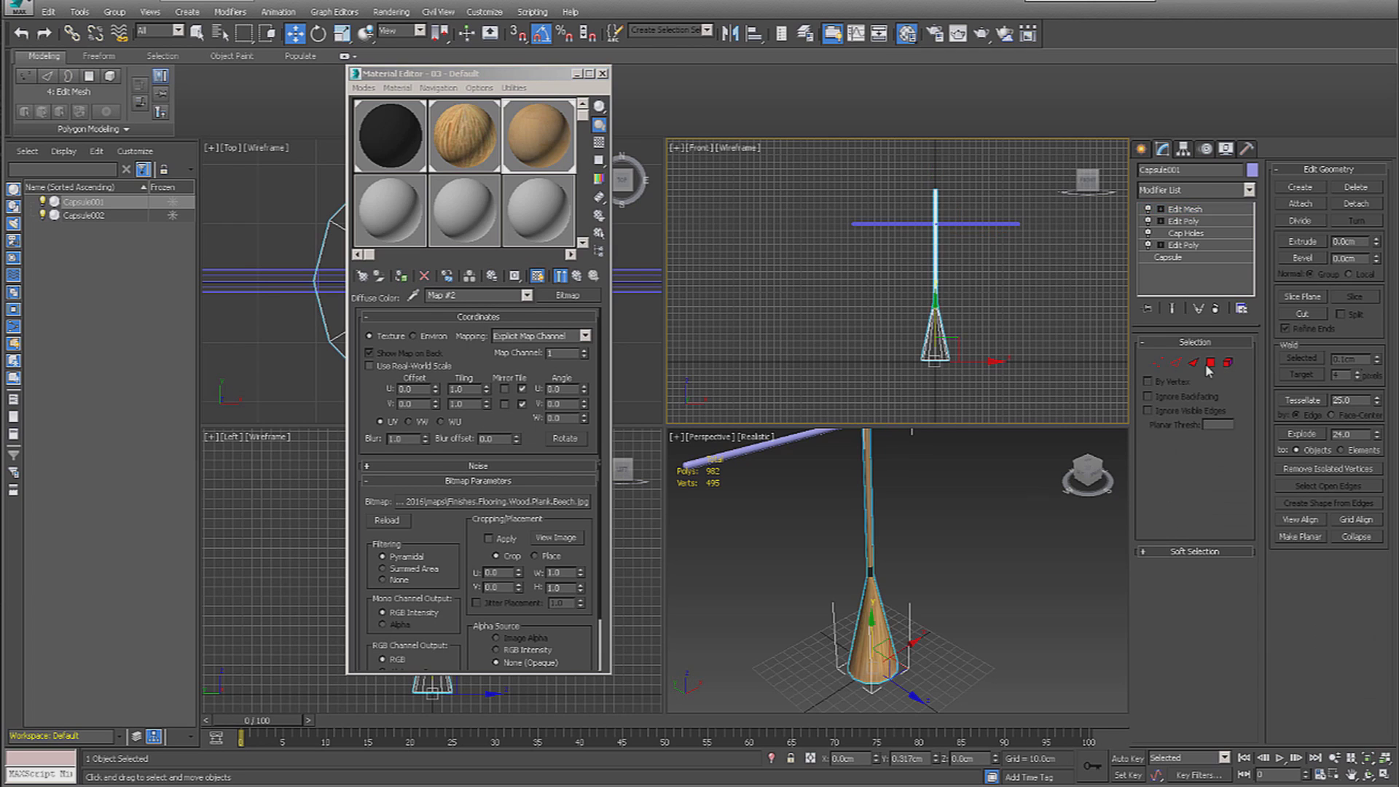
click(1016, 536)
Assign the beech wood material to the horizontal crossbar and clear the object selection
click(783, 444)
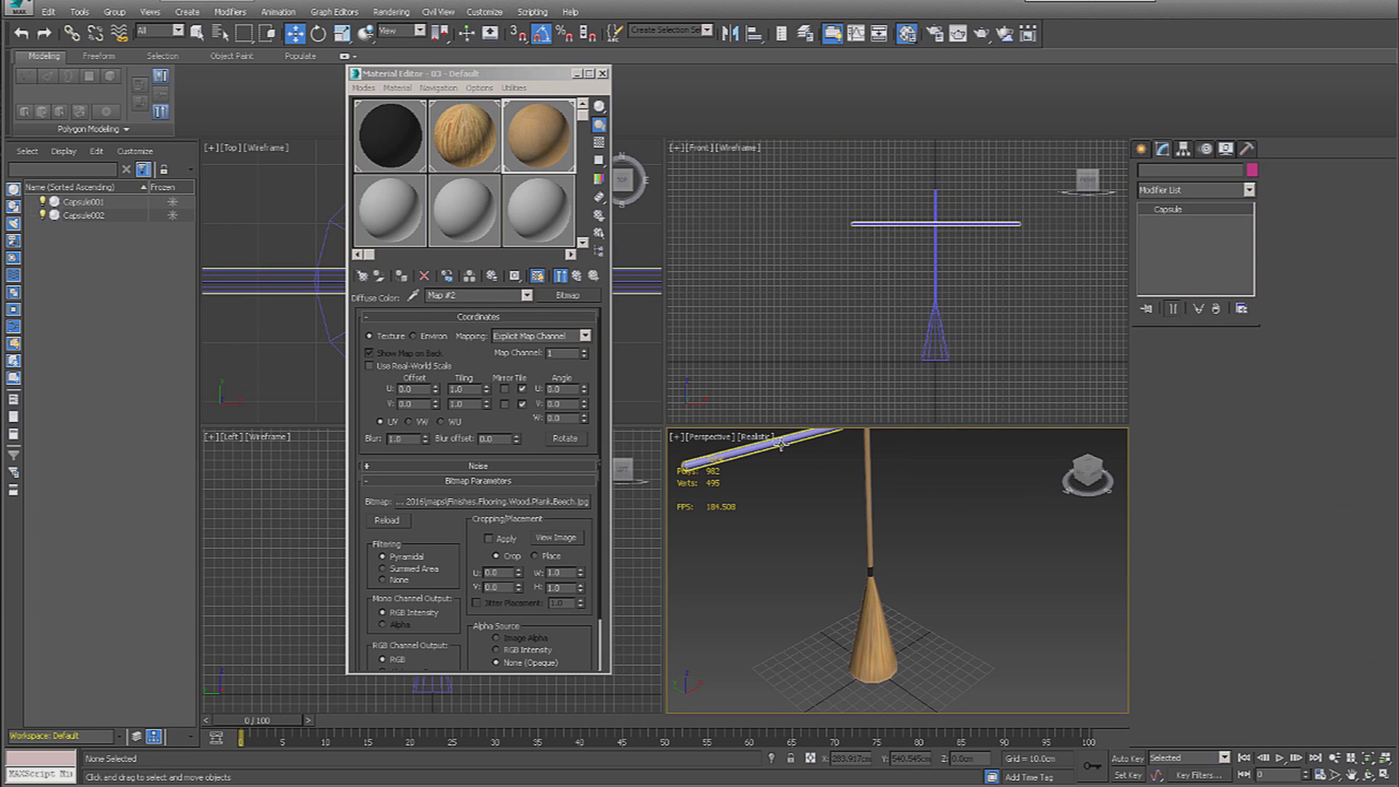
click(536, 168)
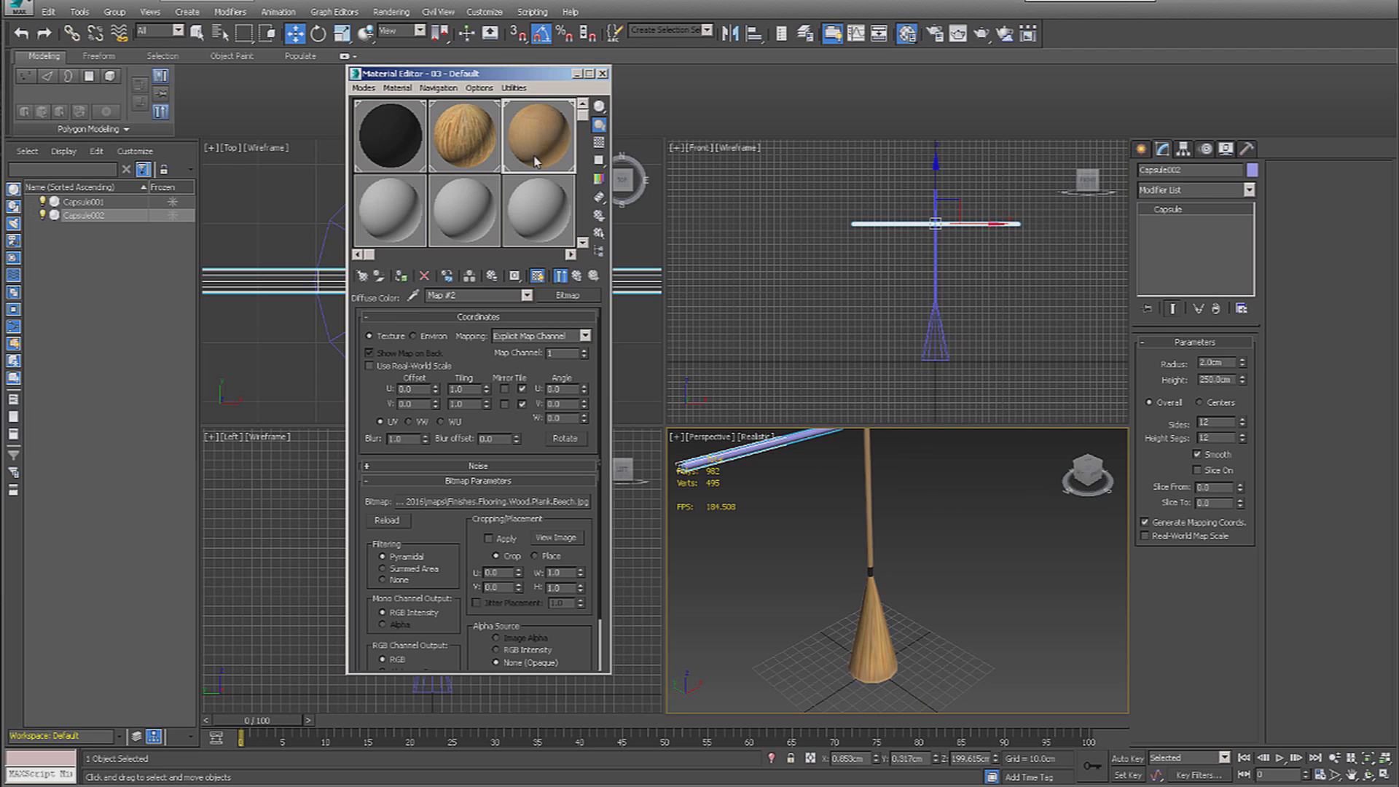
click(401, 278)
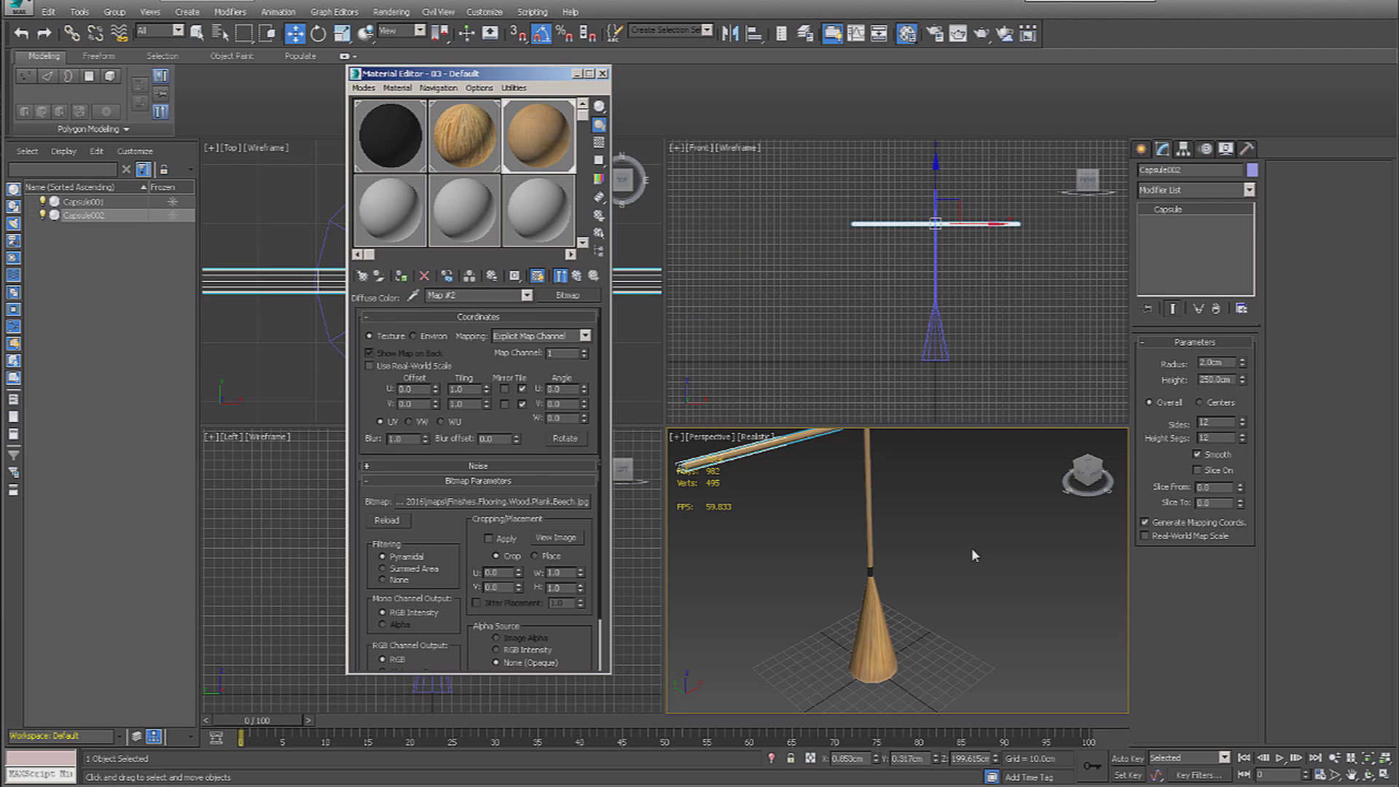
middle_drag(971, 552, 968, 595)
scroll(990, 618, down, 3)
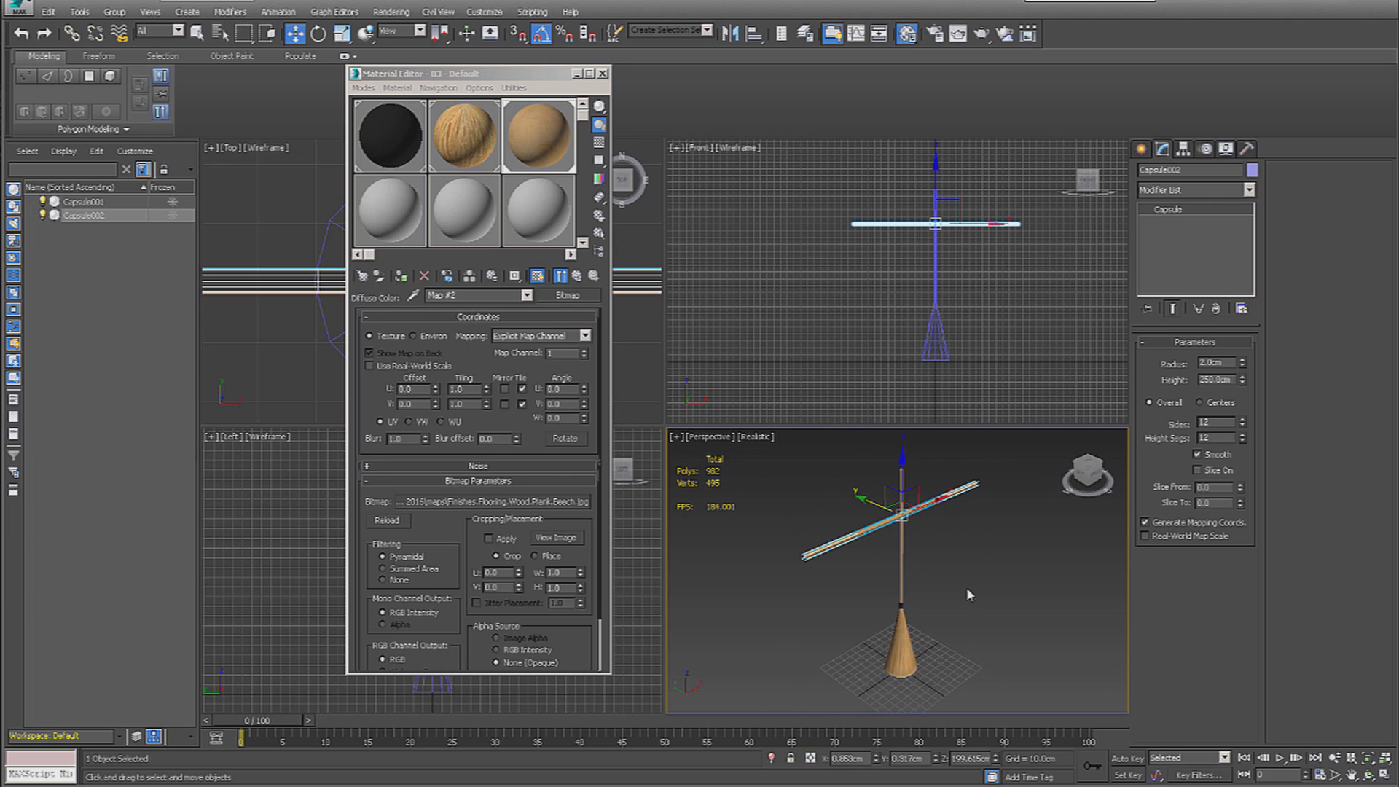
click(969, 570)
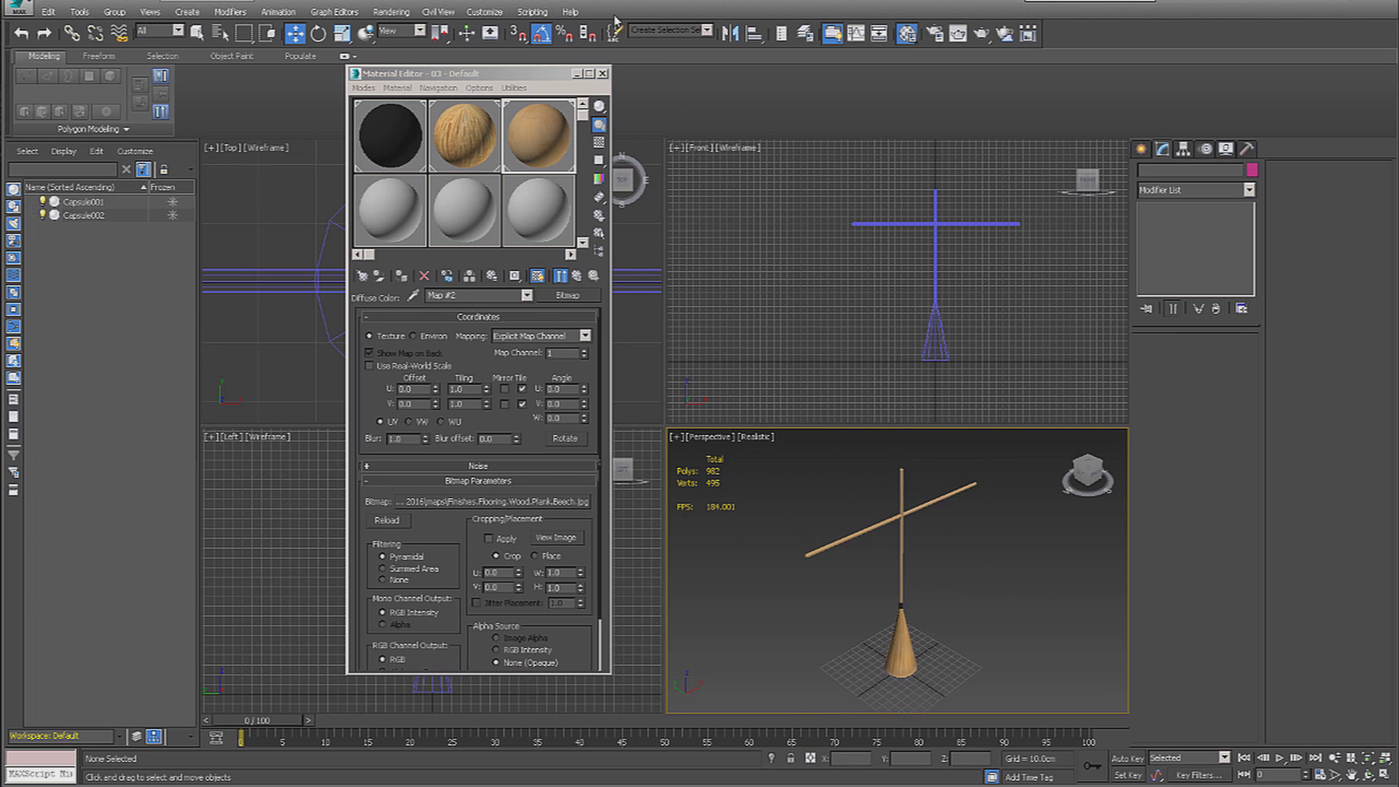
Close the Material Editor and orbit the perspective view to inspect the textured model
click(602, 73)
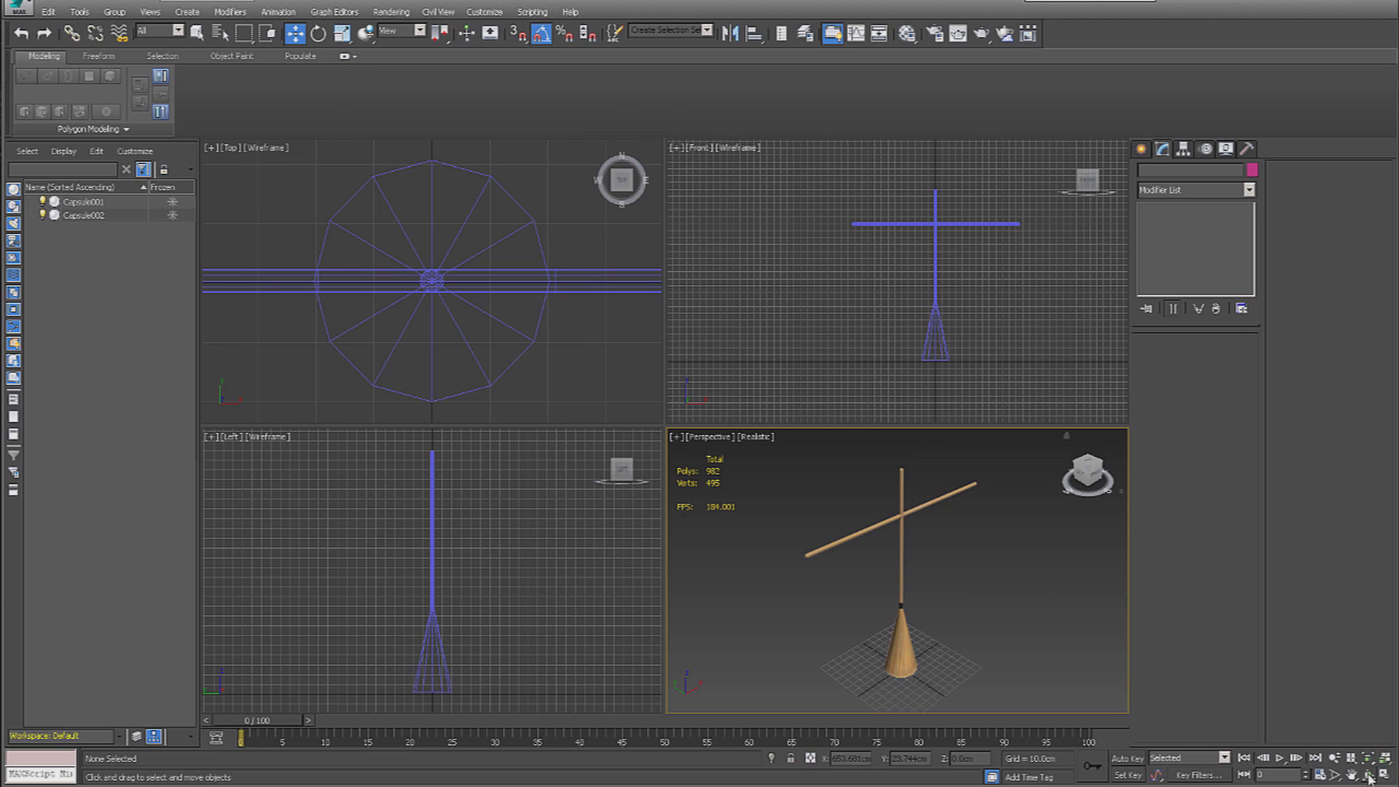
click(1368, 774)
drag(947, 609, 924, 589)
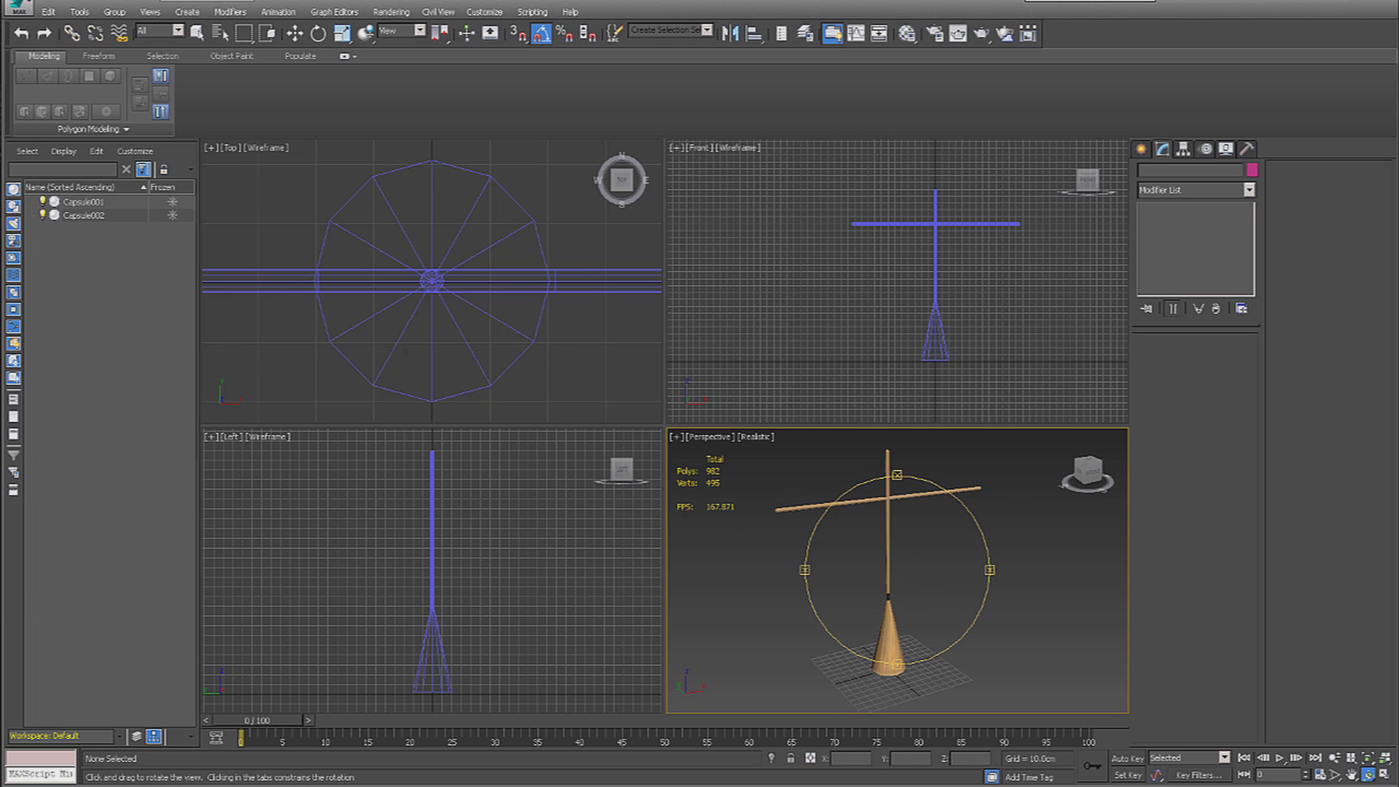
Create a biped about 253 cm tall in the maximized front view, starting from the centre of the pole's base
click(1141, 150)
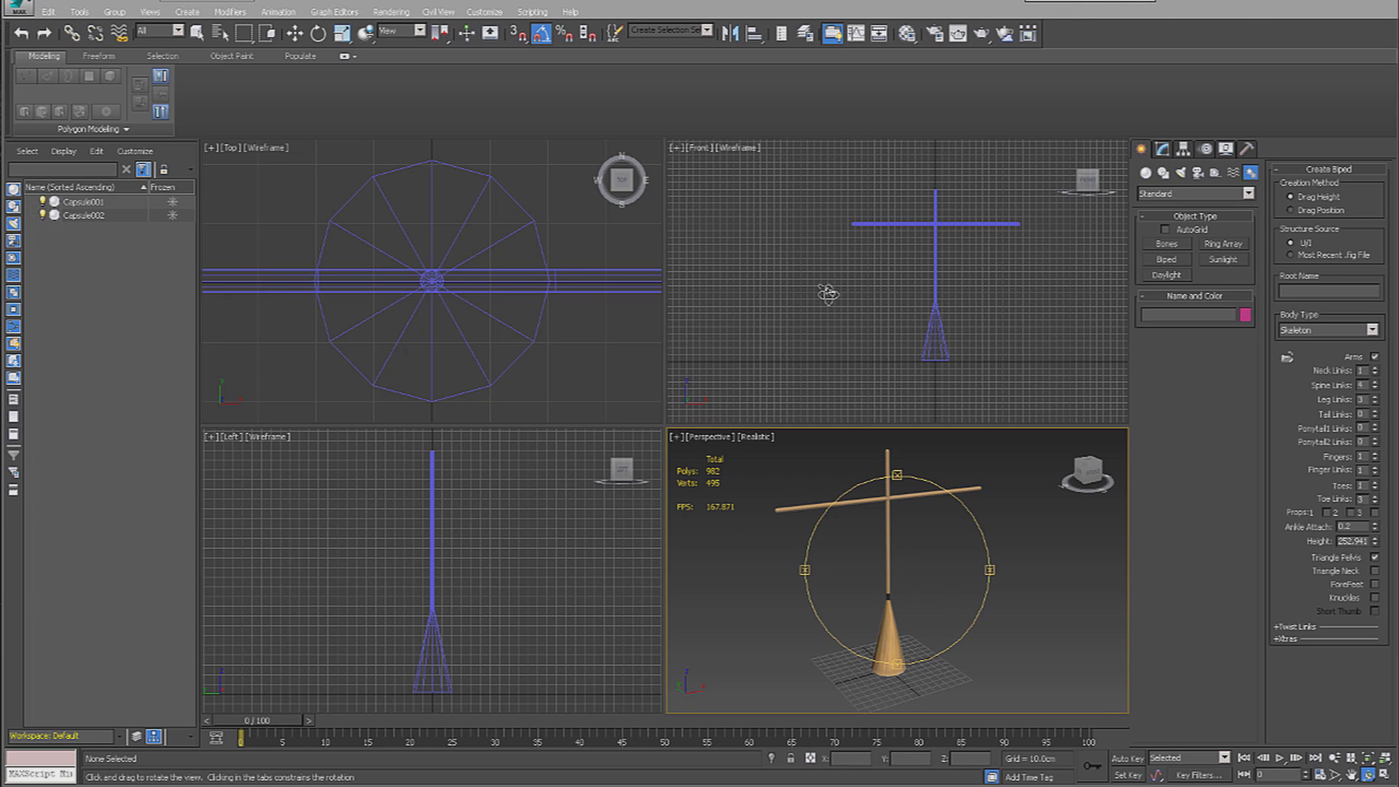
click(805, 291)
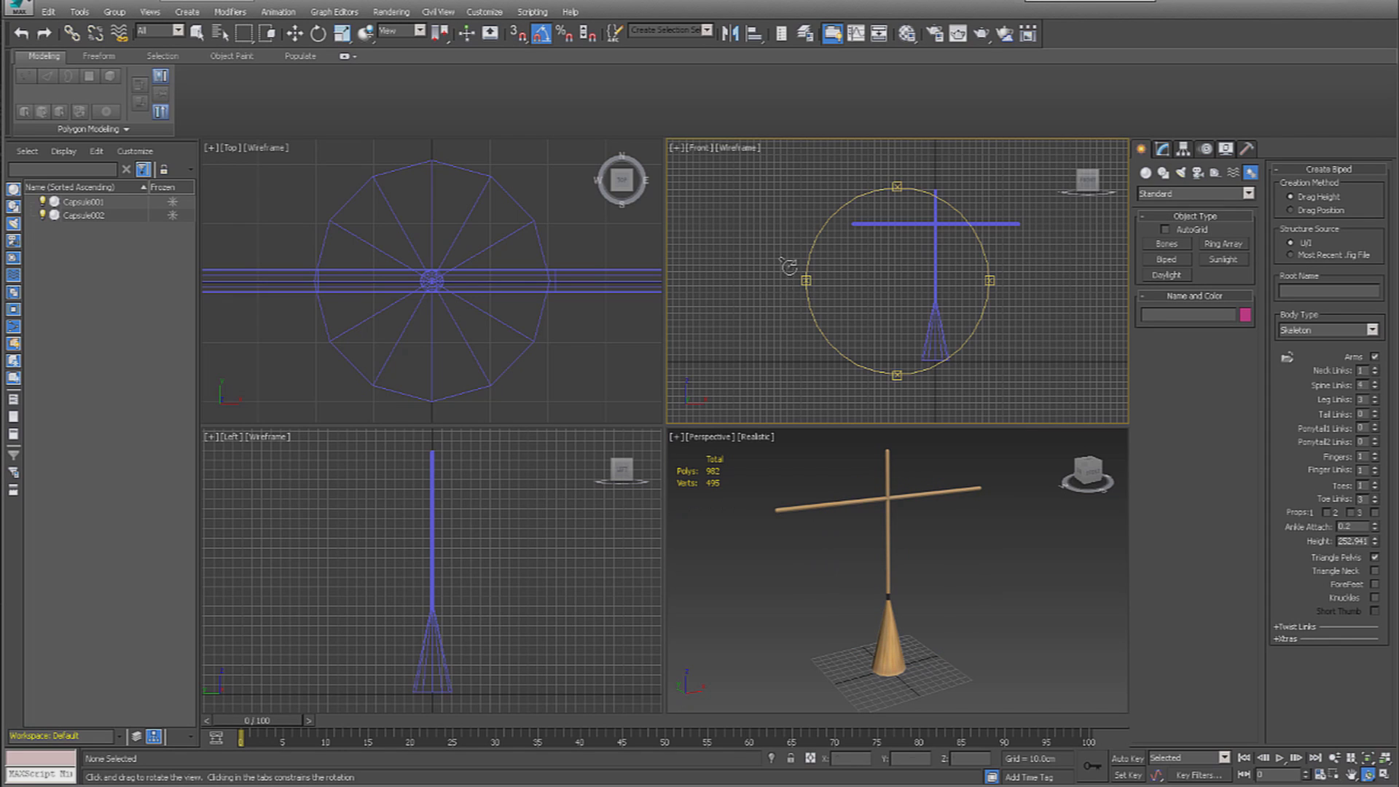
click(1384, 776)
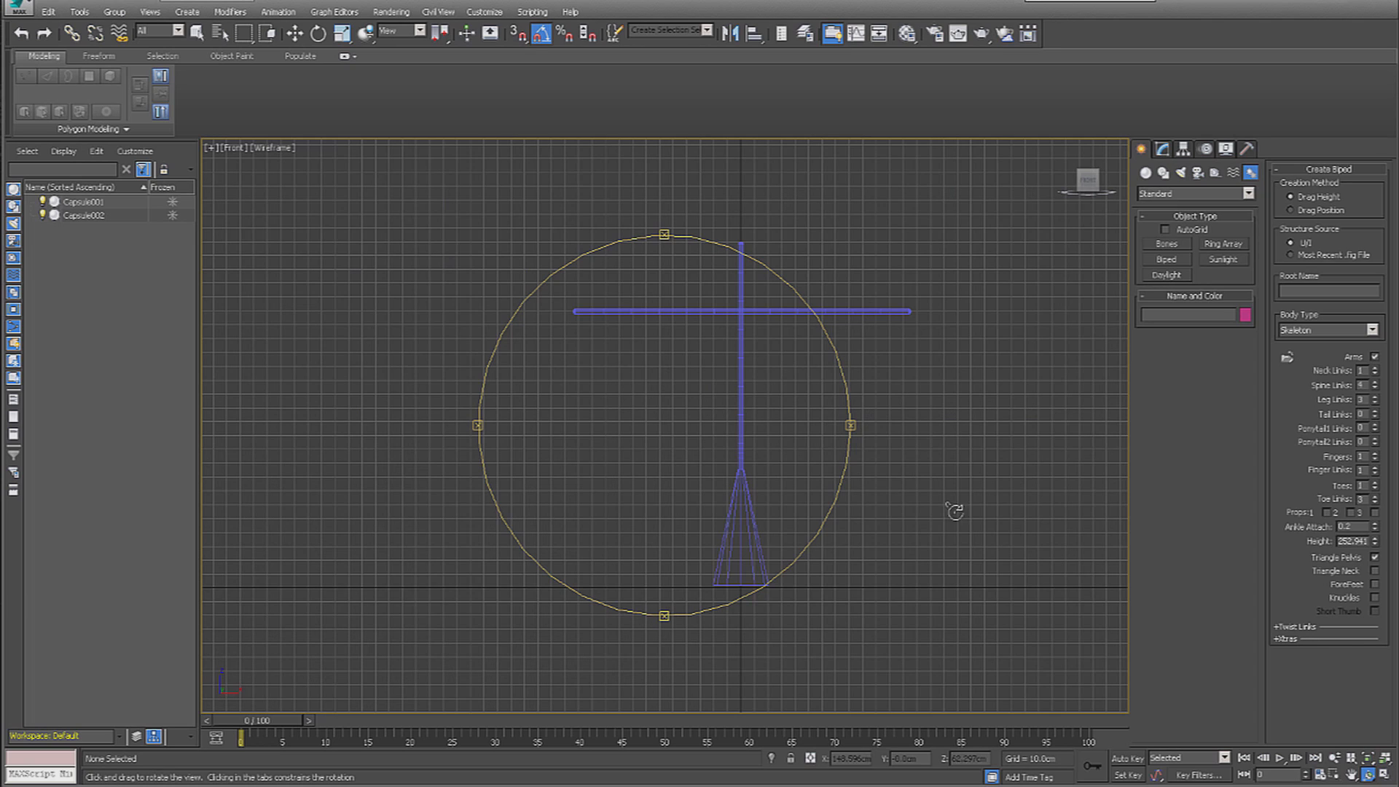
click(1145, 173)
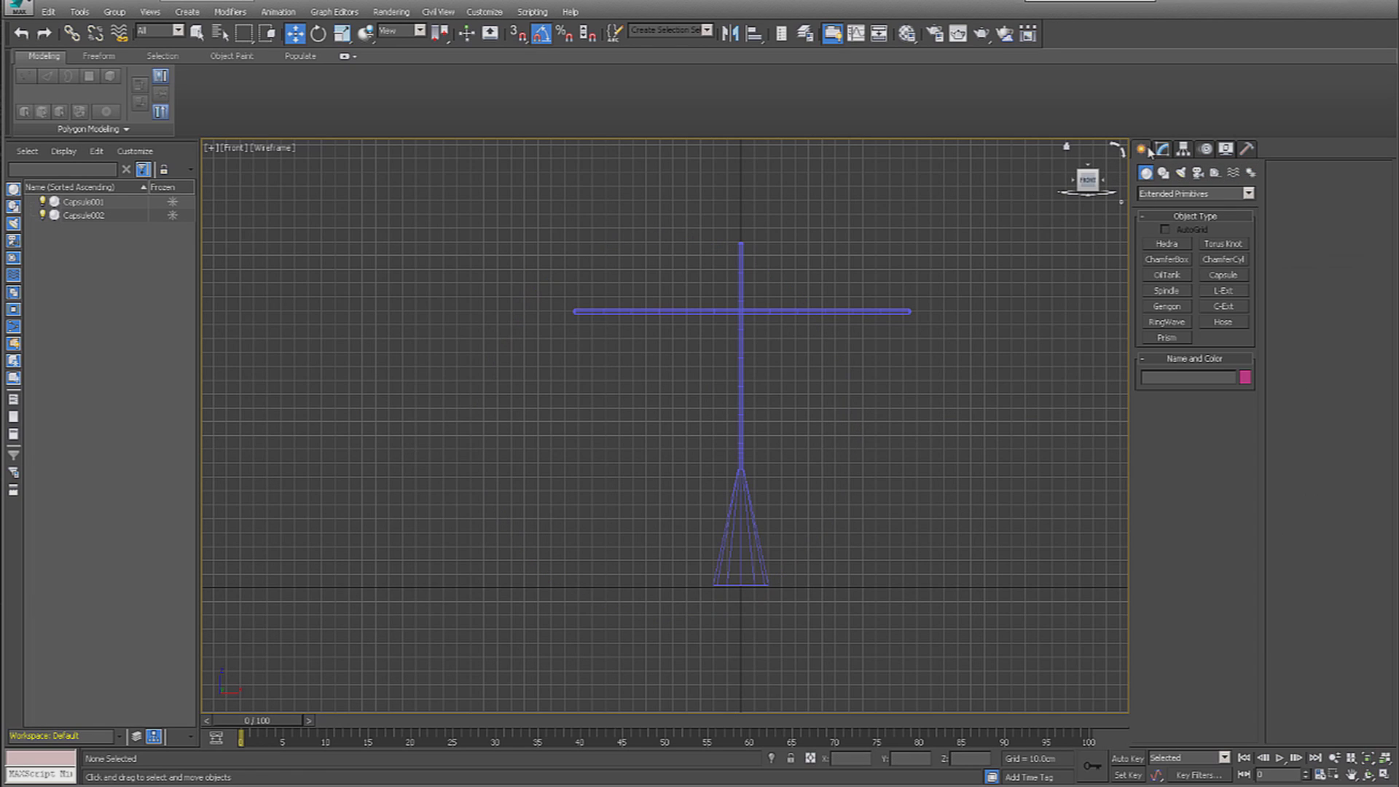
click(1249, 173)
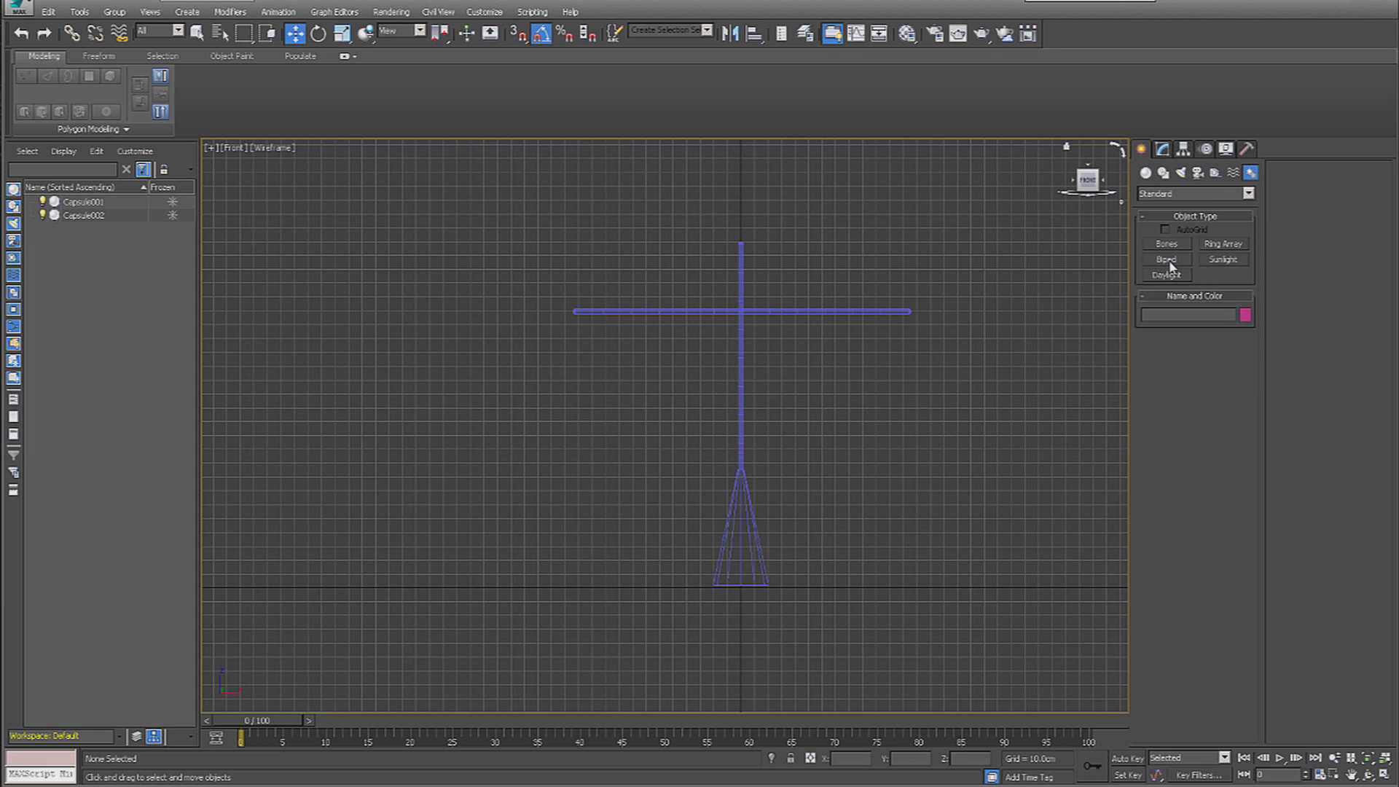
click(1166, 261)
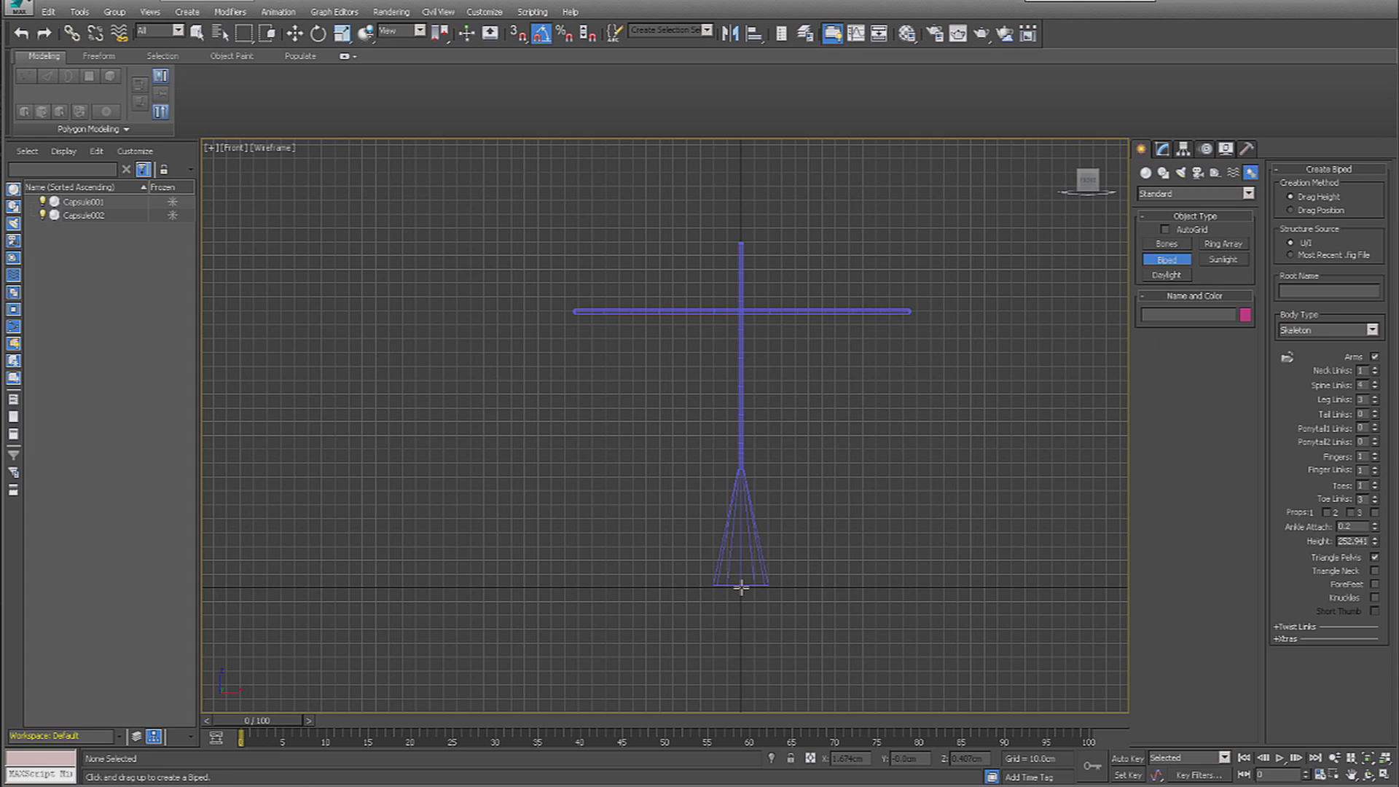
drag(741, 588, 689, 236)
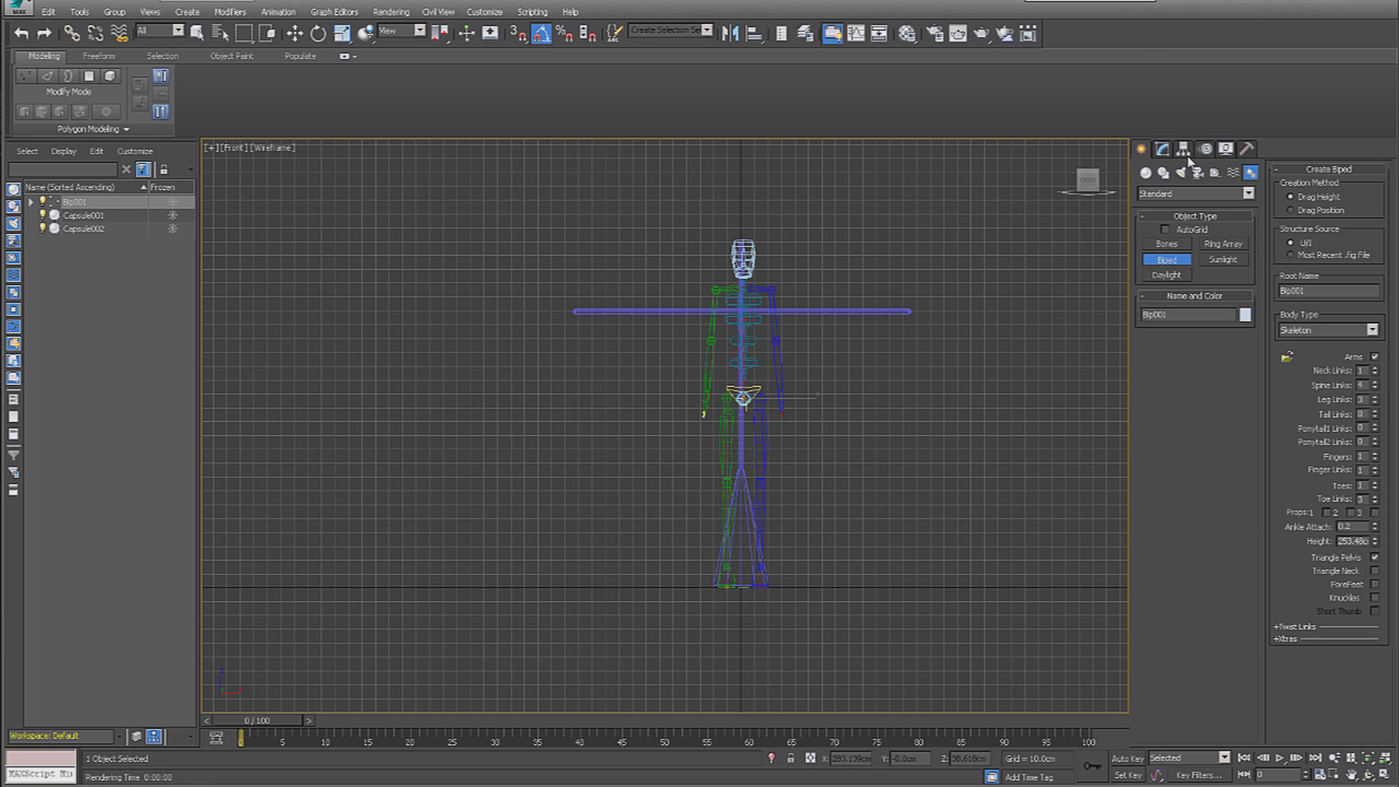
In Figure mode, rotate the biped's left upper arm 85 degrees outward and raise the right upper arm to horizontal to match
key(w)
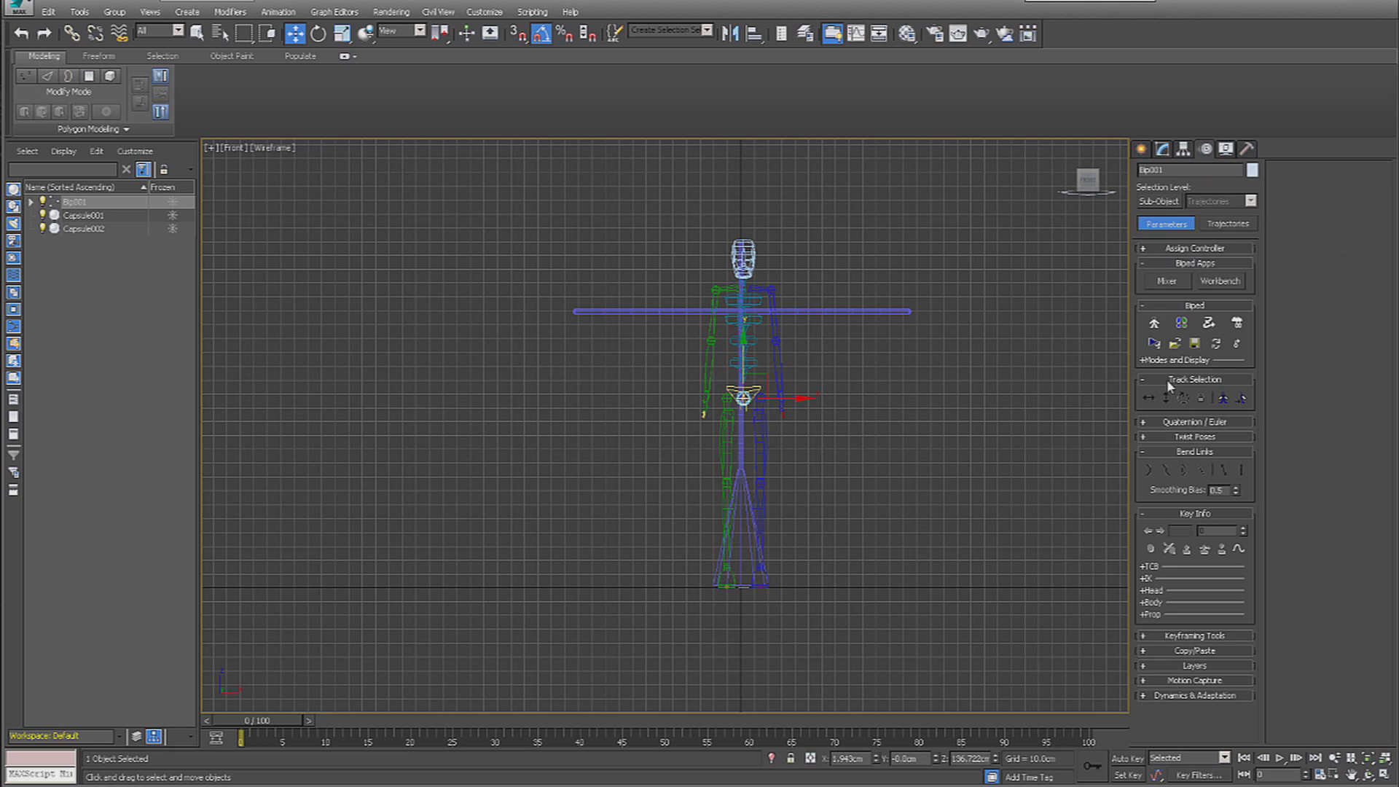
click(1153, 322)
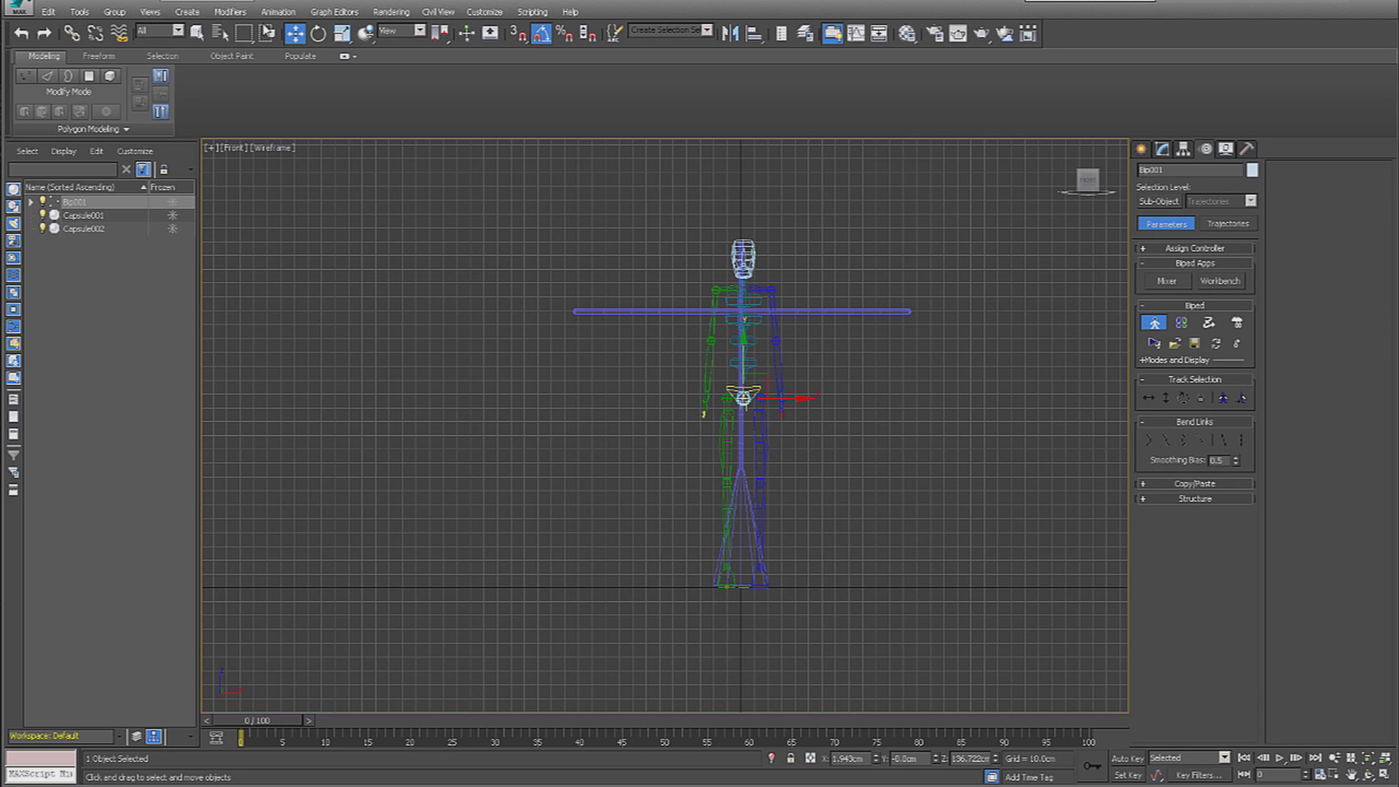
click(318, 33)
click(773, 309)
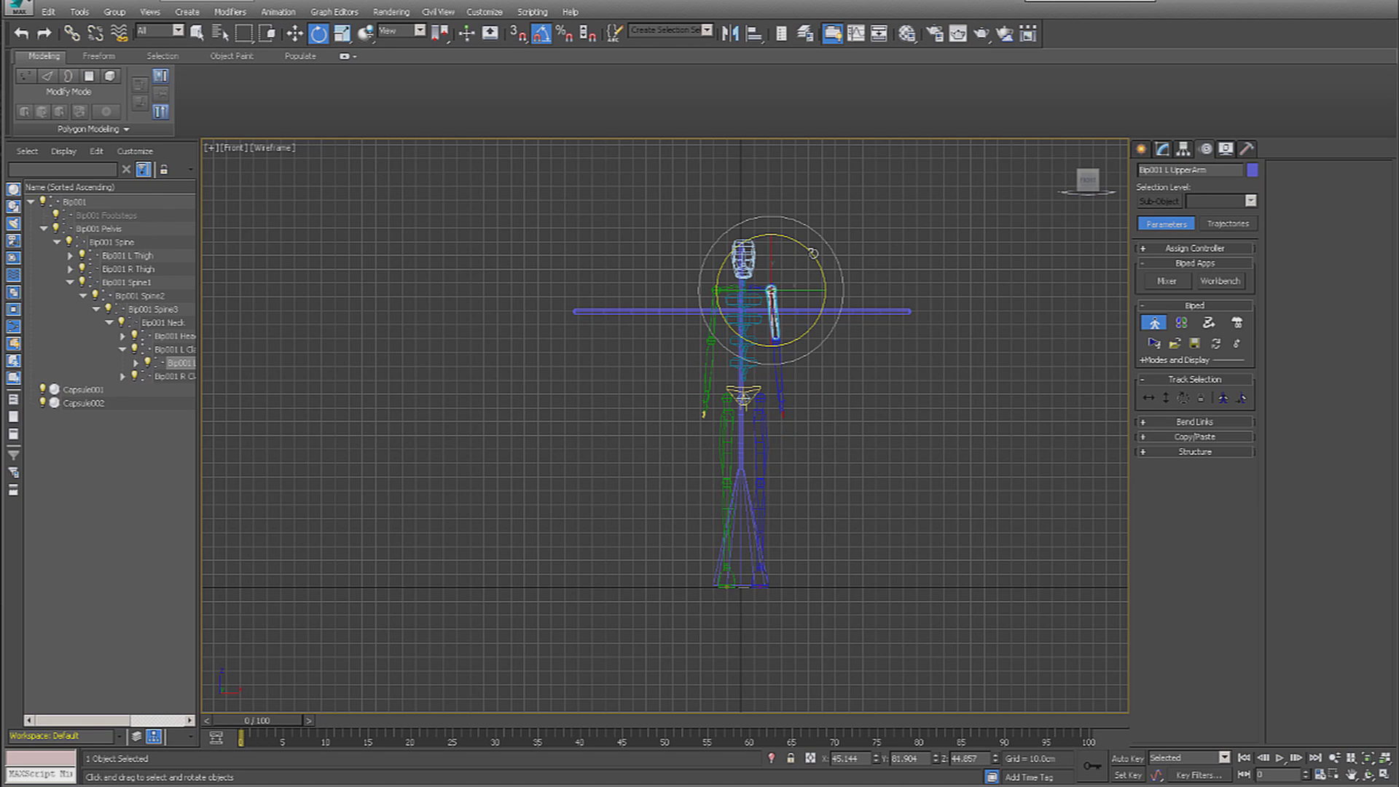
drag(813, 251, 807, 176)
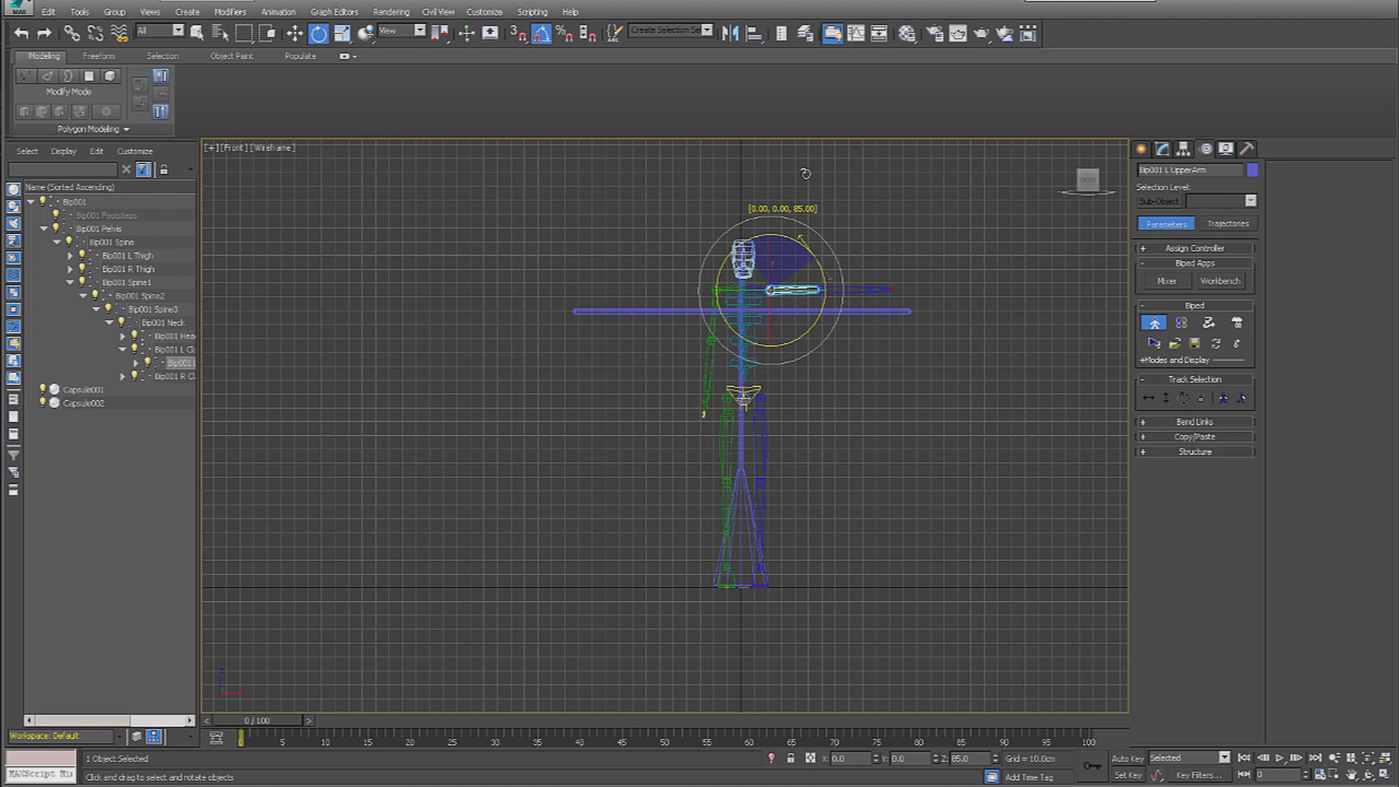
click(712, 313)
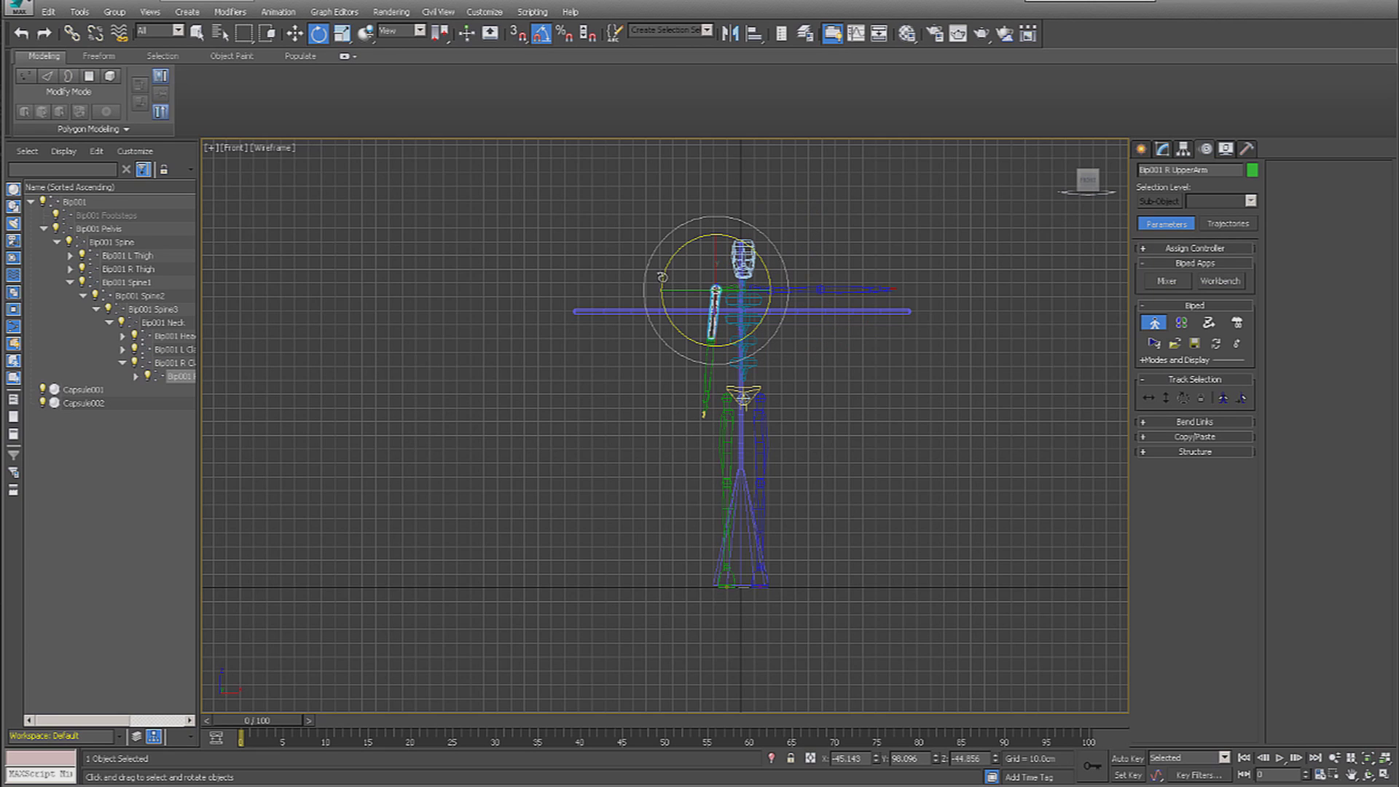
drag(662, 278, 671, 215)
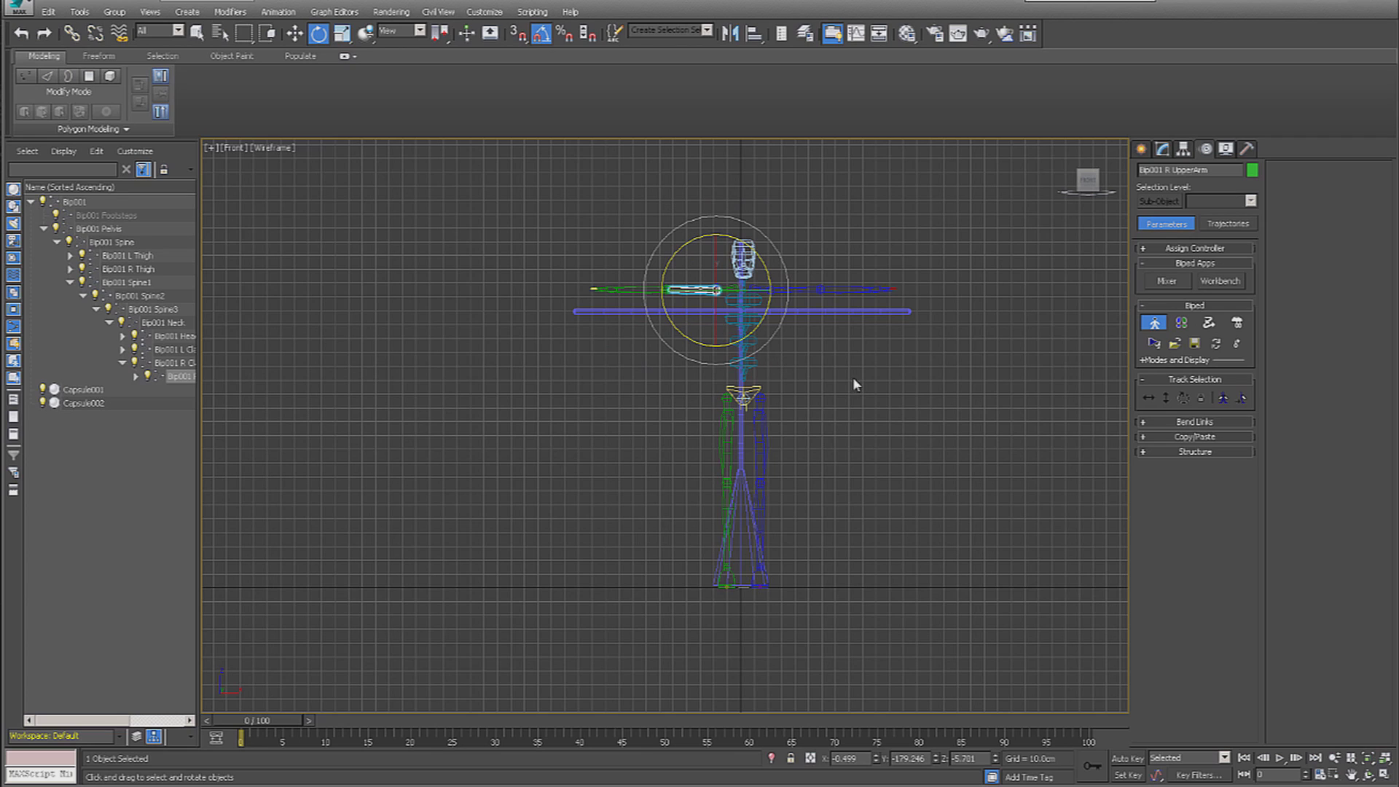
click(814, 427)
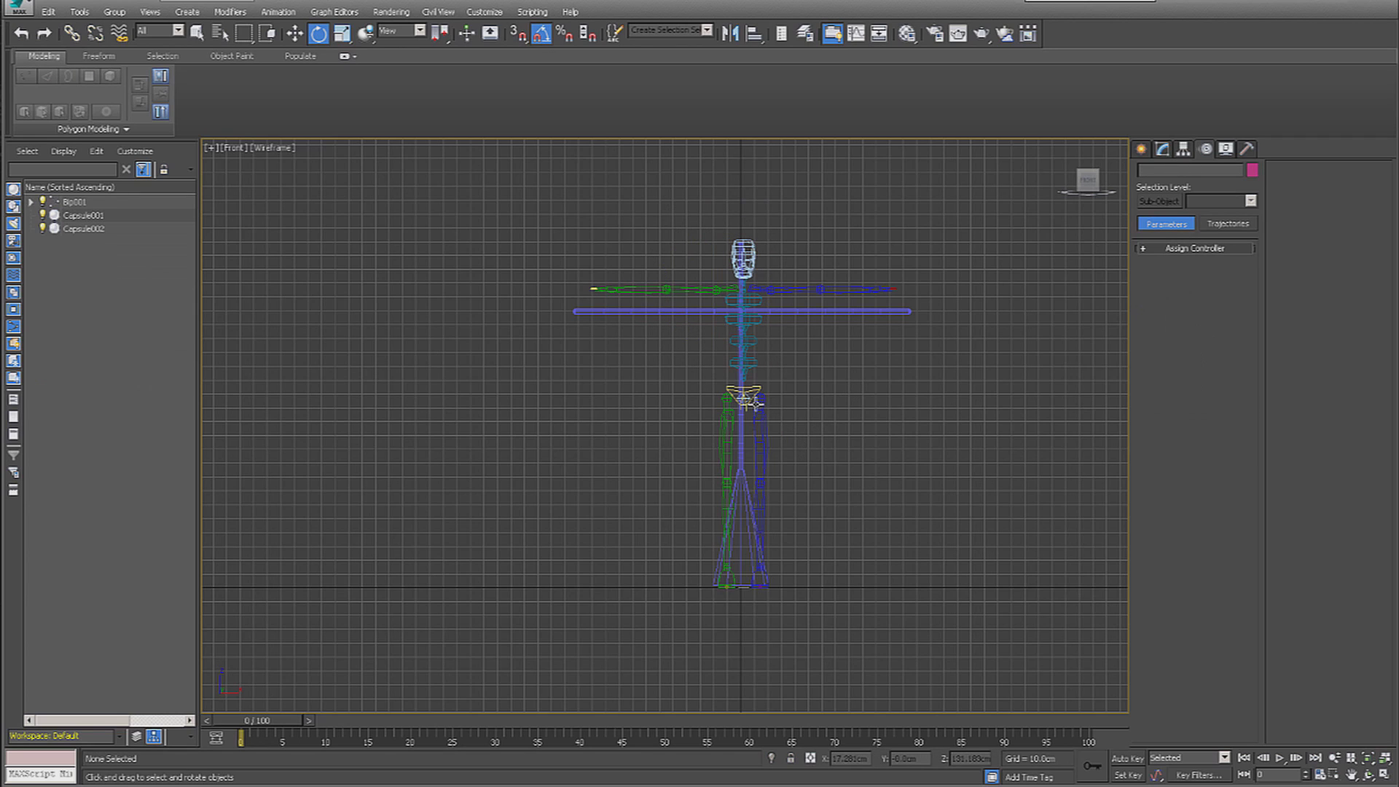
Move the biped's root down to about Z 86 cm and sideways to about X 0.3 cm, centring it on the pole
click(295, 33)
click(743, 397)
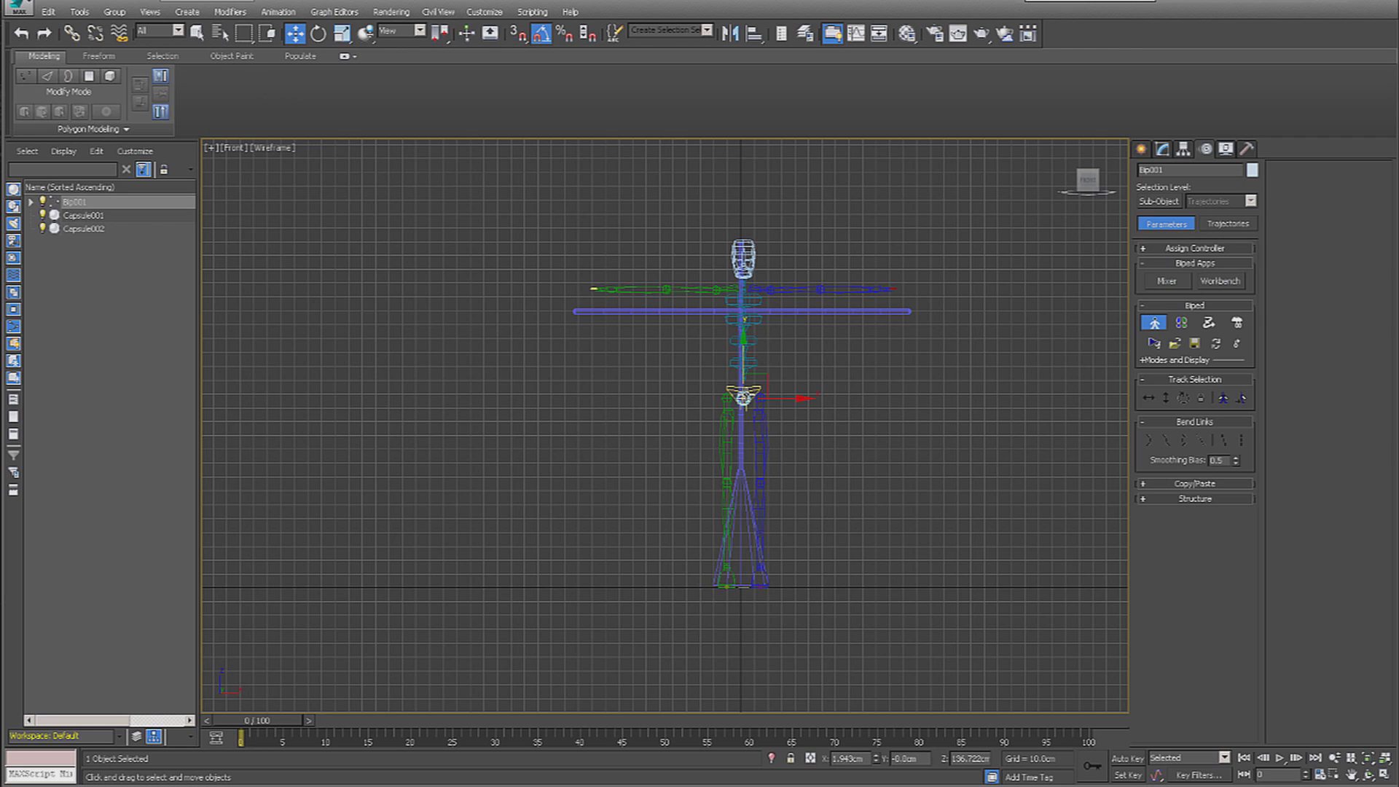
drag(743, 344, 740, 410)
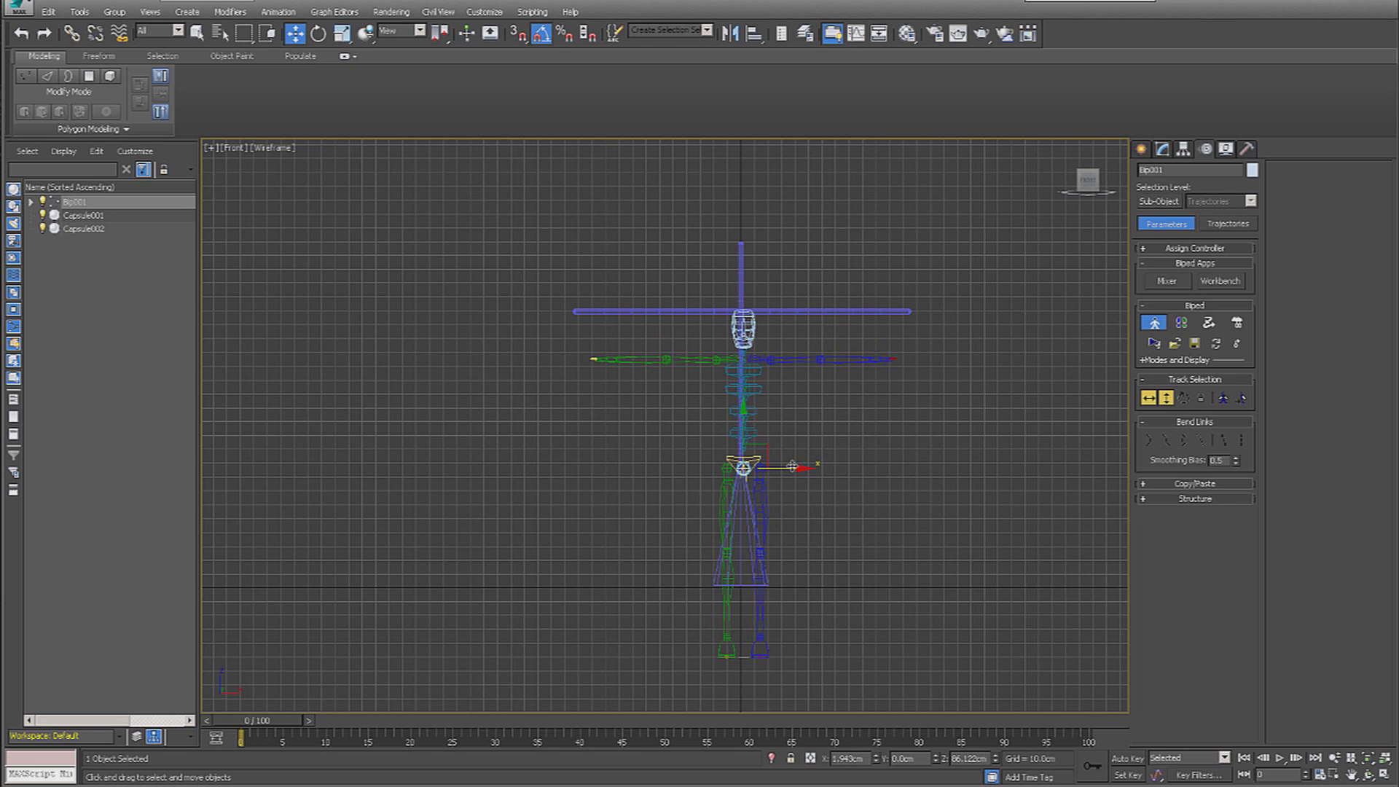
drag(792, 466, 791, 466)
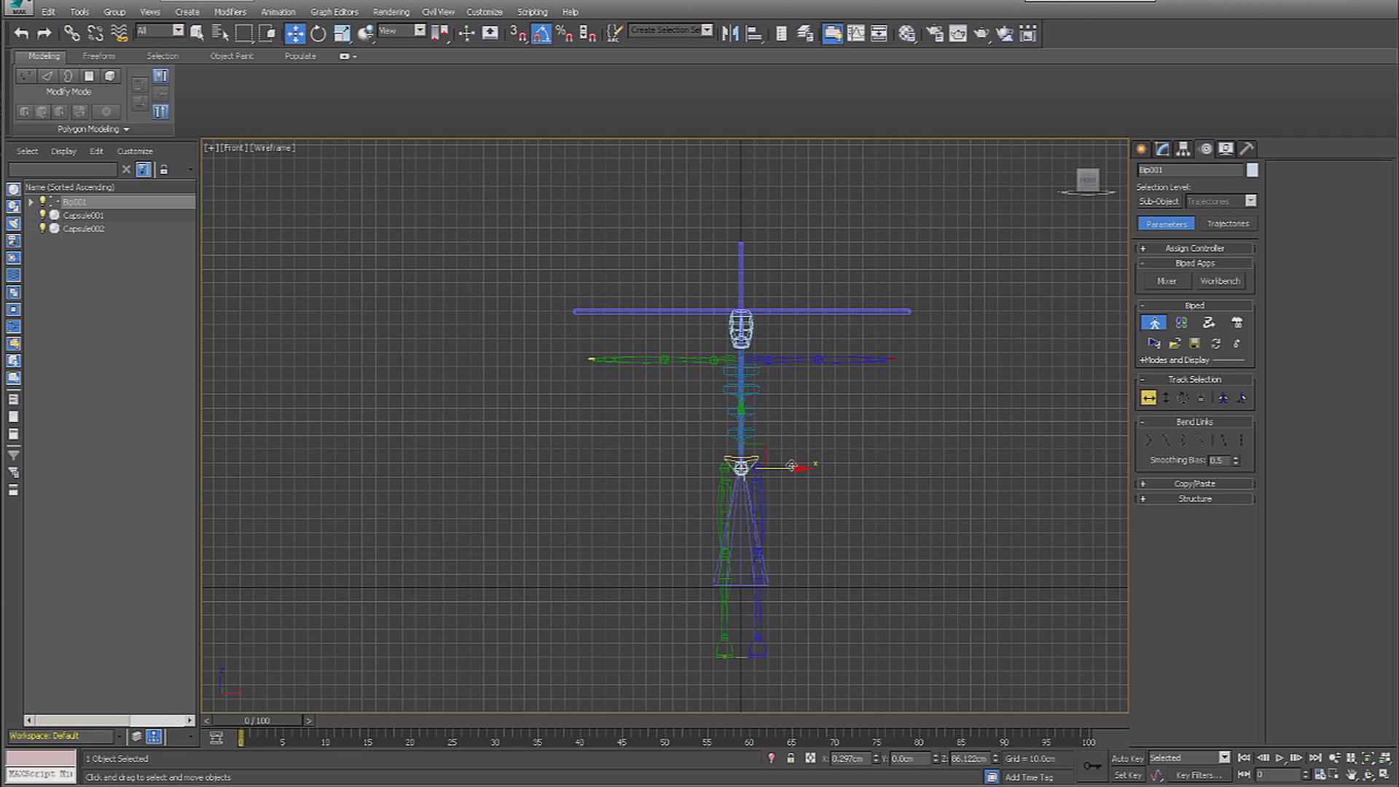
Select the crossbar and the pole together and freeze them
drag(692, 495, 805, 603)
click(805, 604)
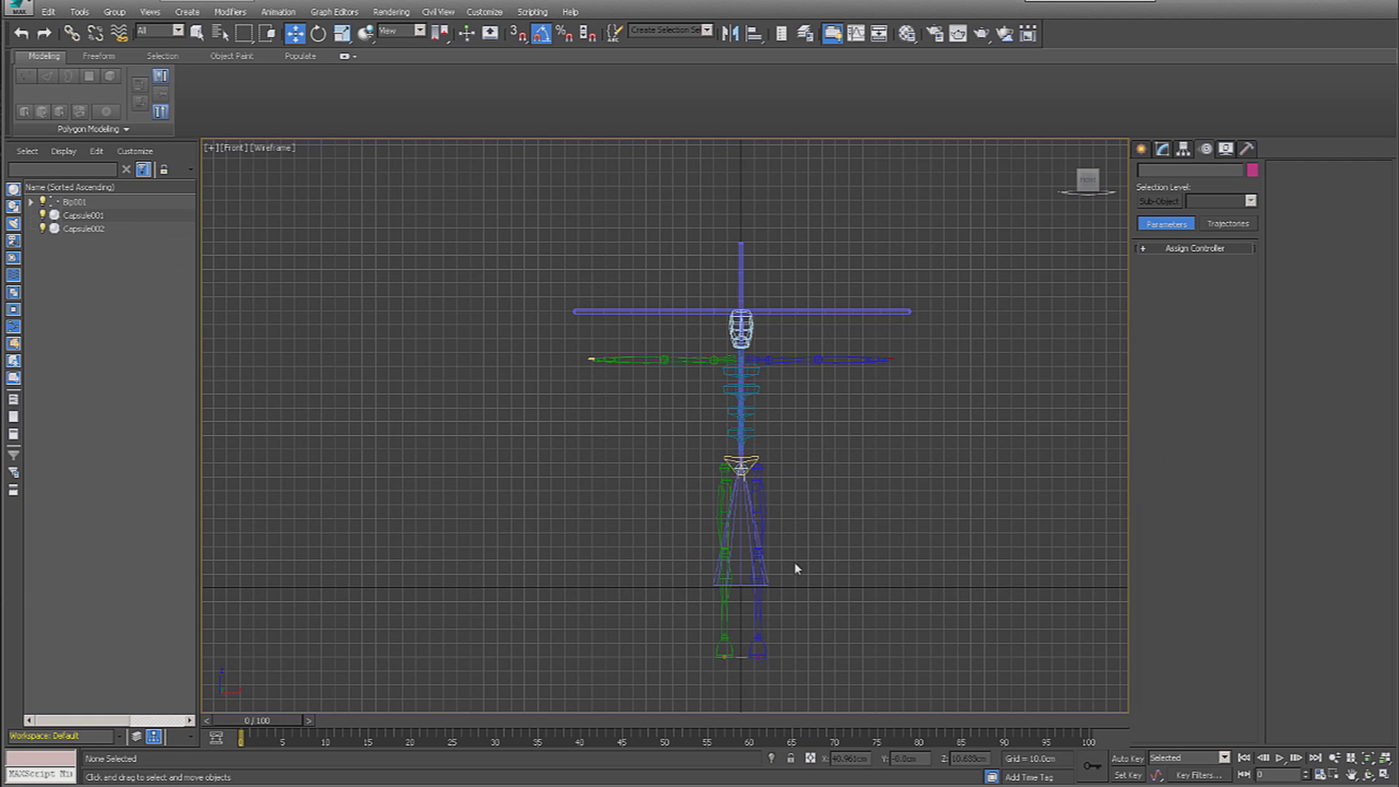
click(803, 314)
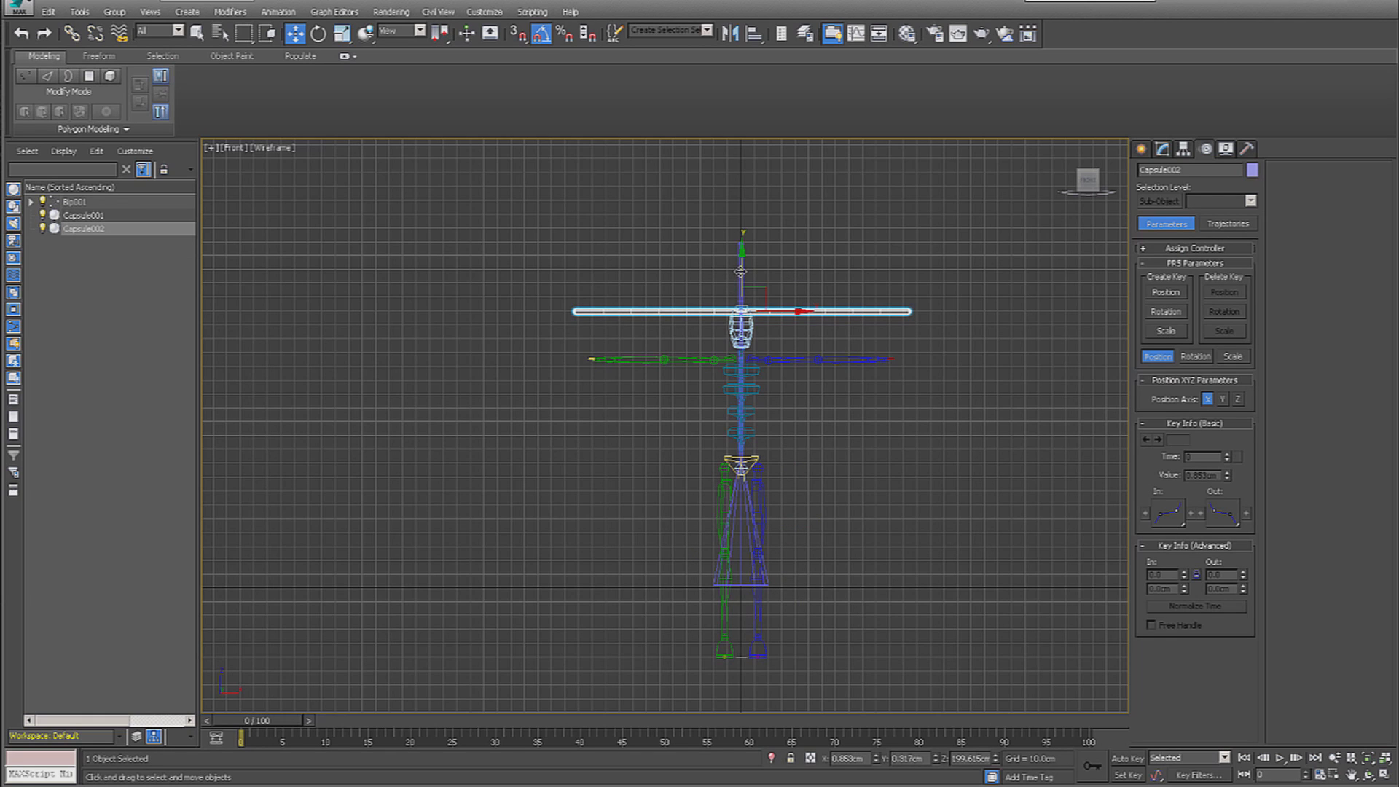
ctrl+click(740, 271)
right_click(740, 272)
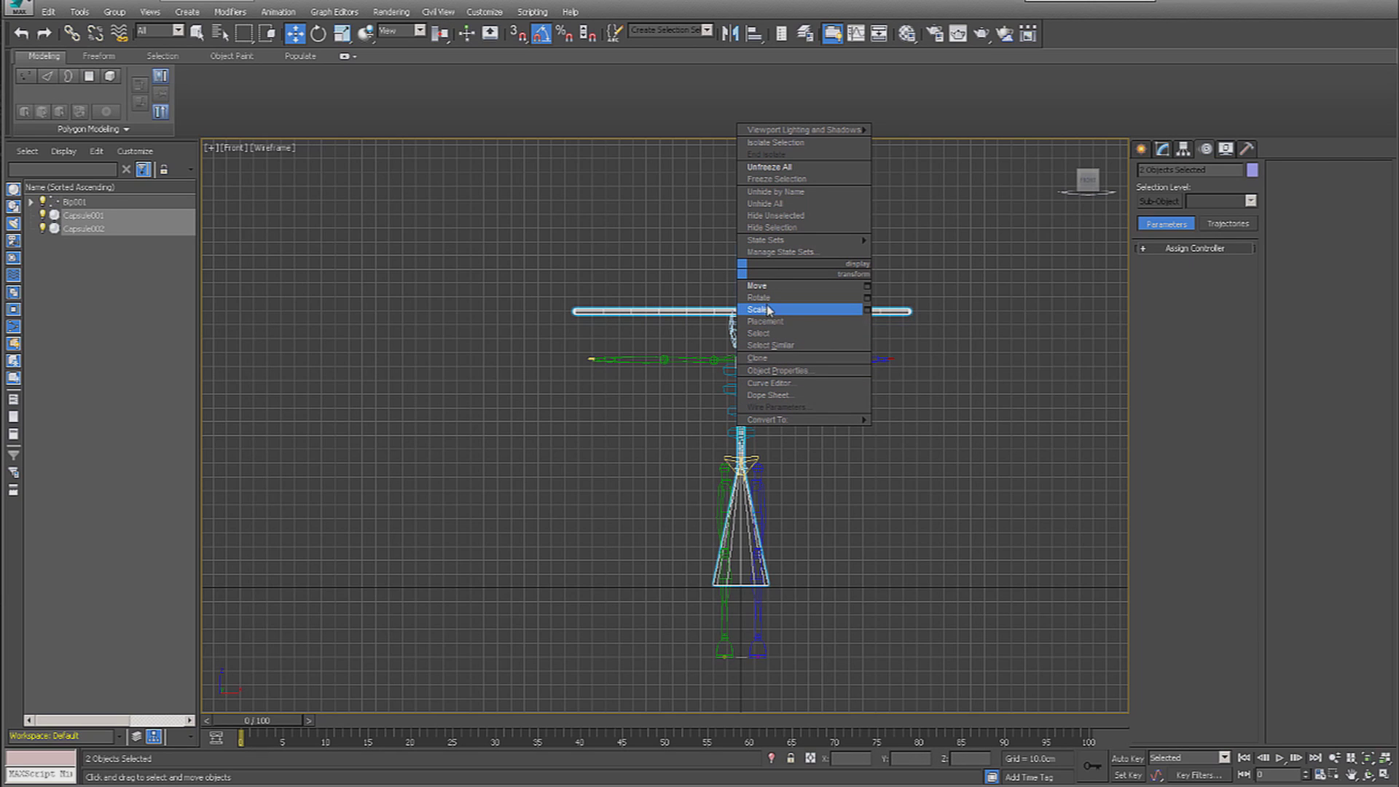
click(773, 179)
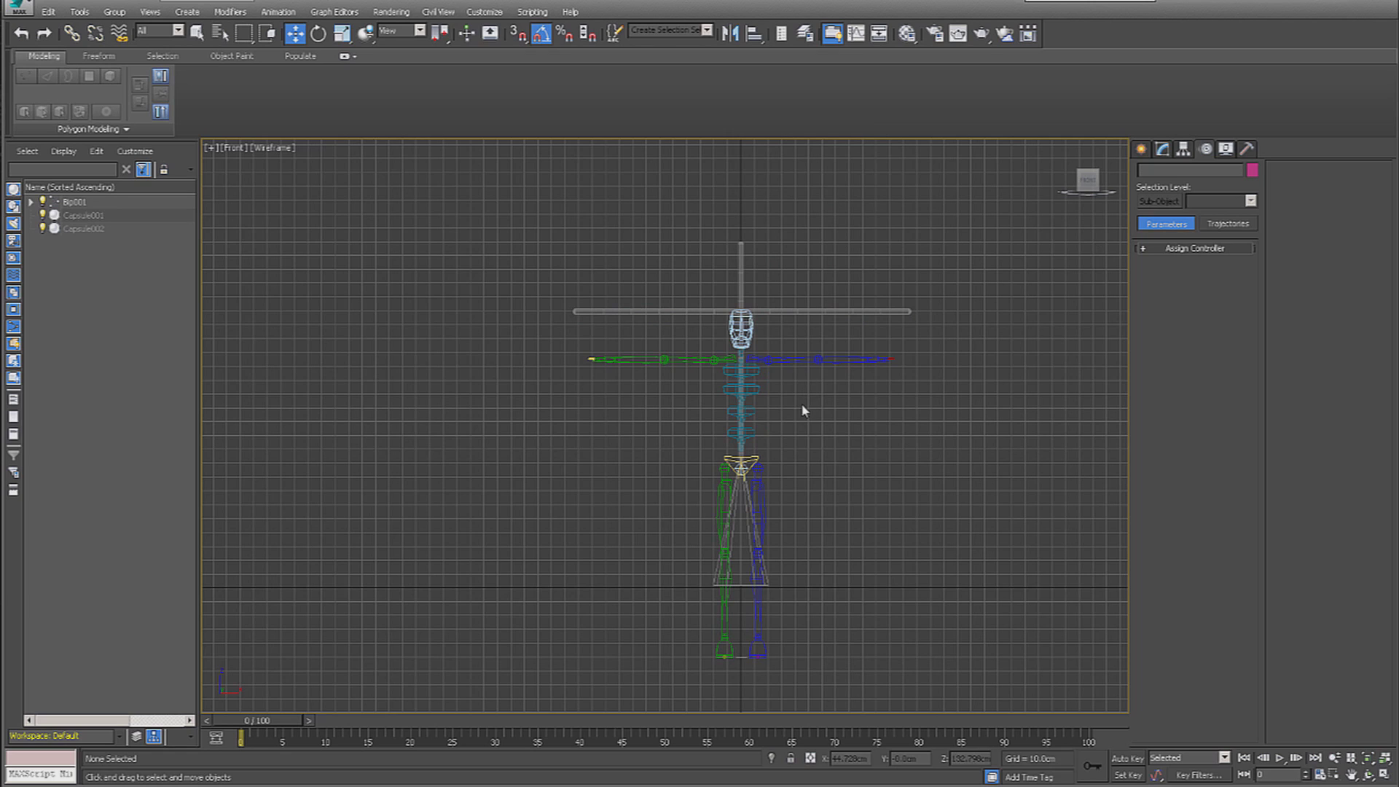
Scale down the length of the biped's thighs and calves until the feet rest at the pole's base
drag(698, 511, 816, 593)
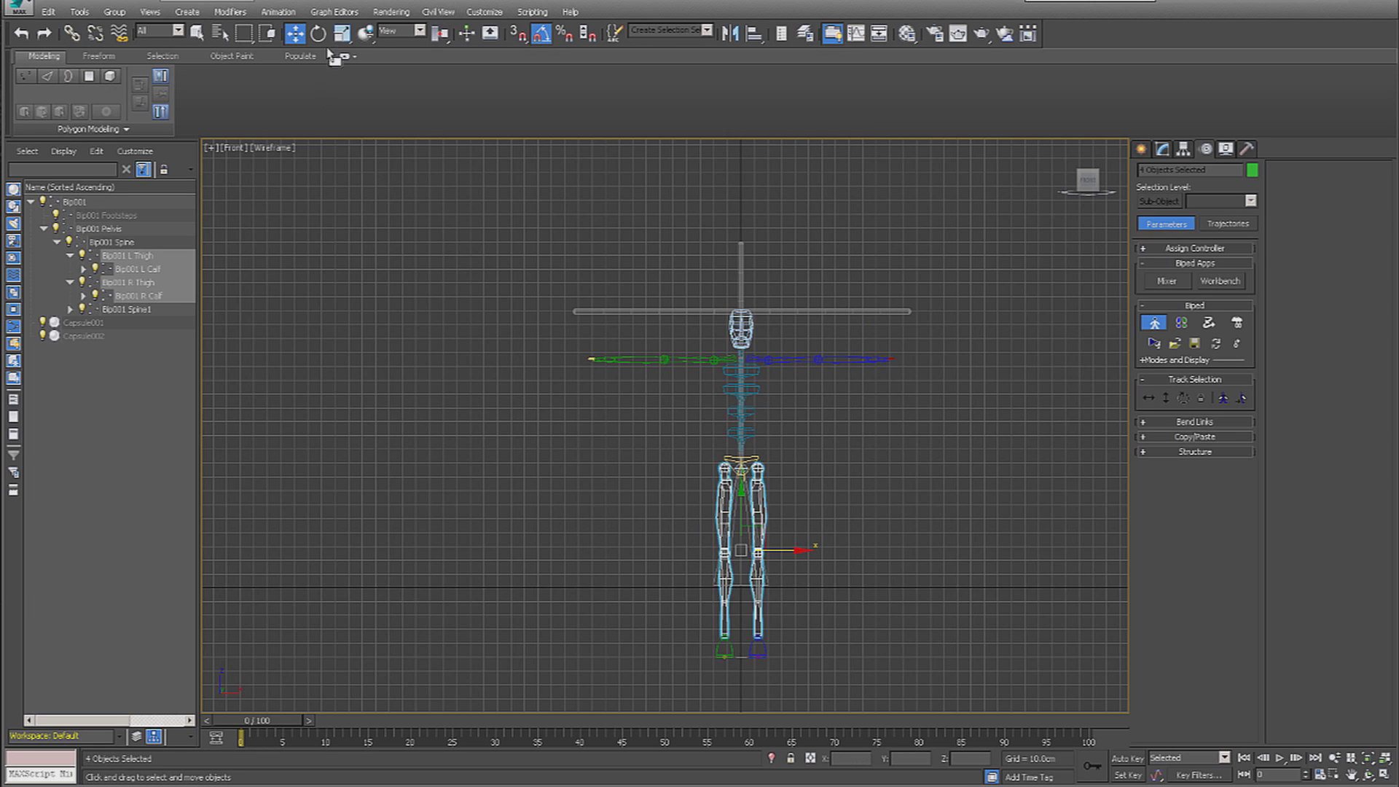
click(341, 33)
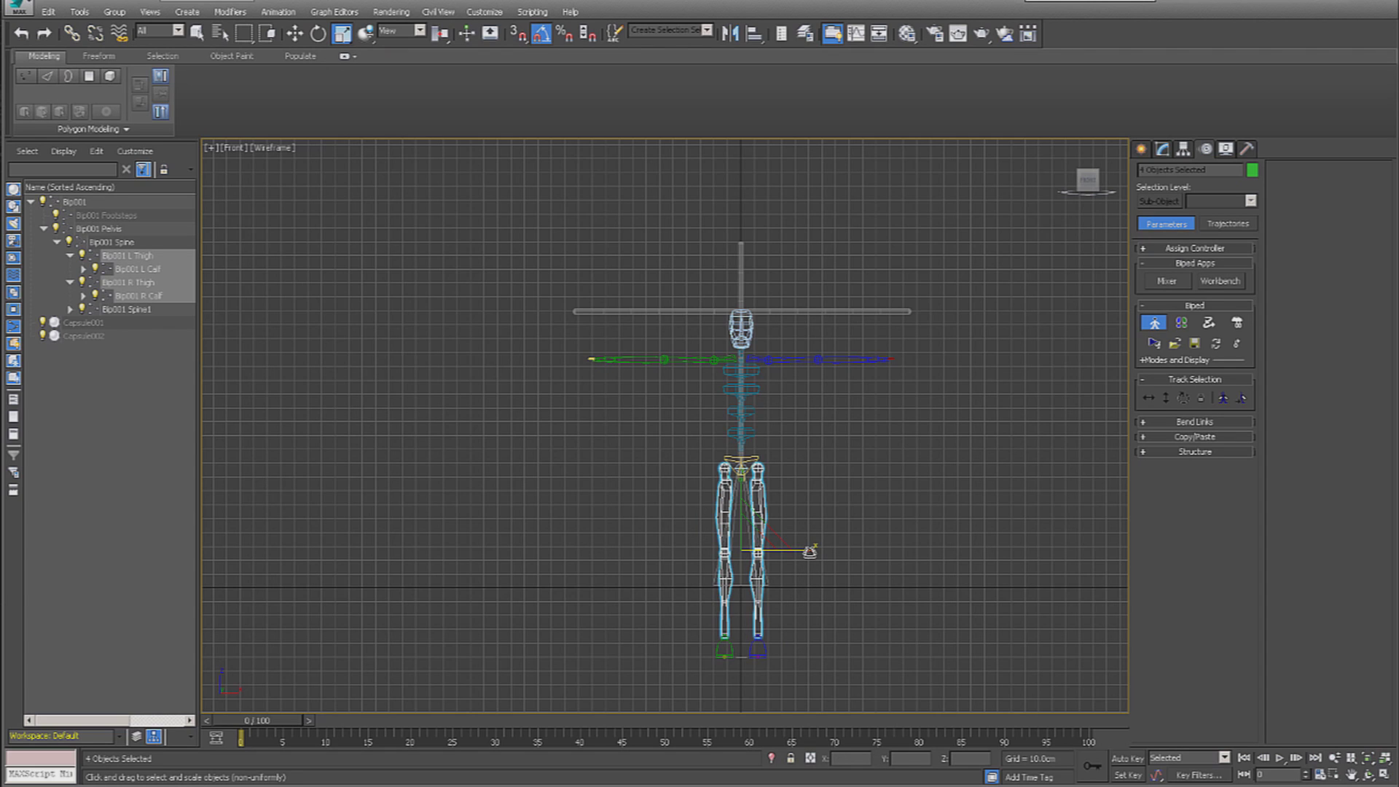
drag(805, 552, 771, 525)
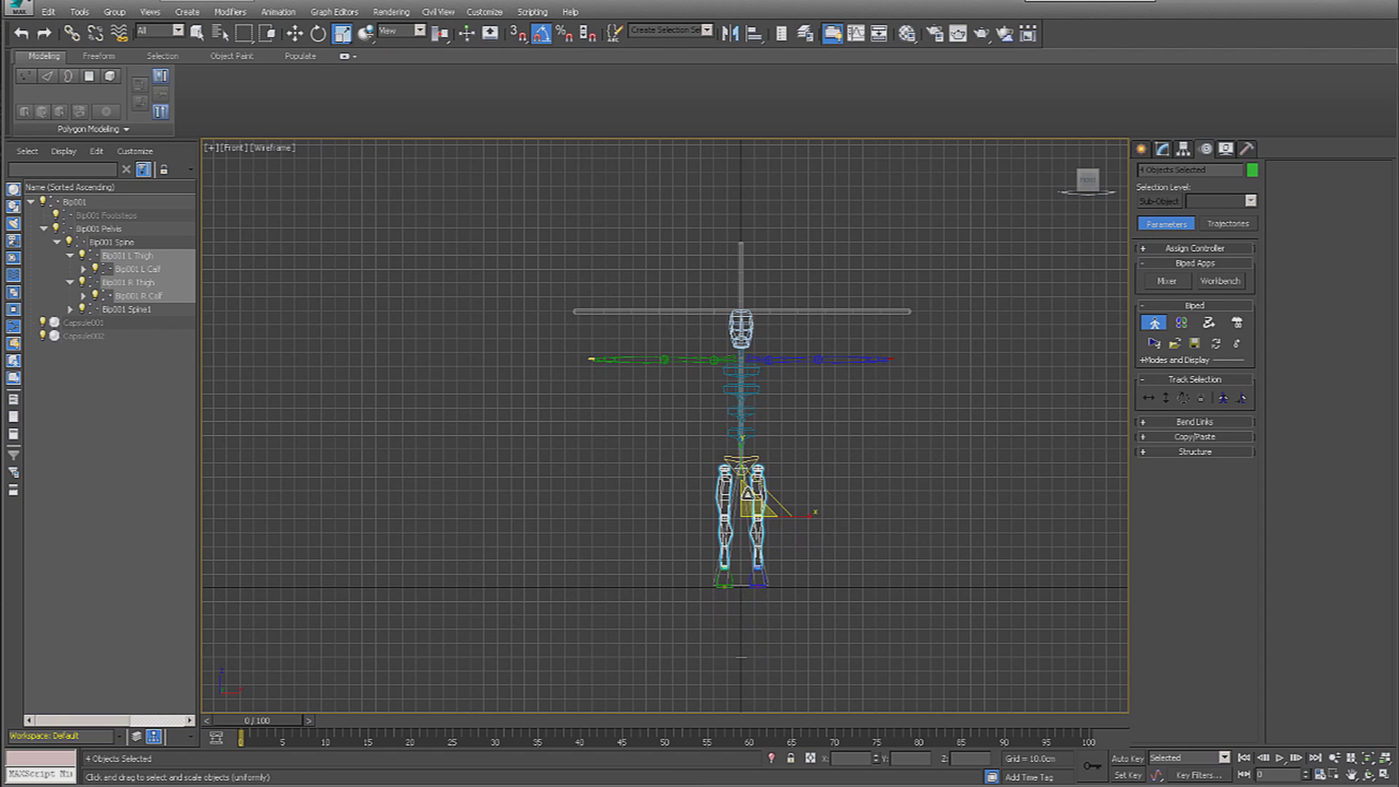
Stretch the biped's four spine links until the arms line up with the crossbar, and lengthen the neck to raise the head to the pole's top
double_click(745, 375)
drag(809, 408, 838, 396)
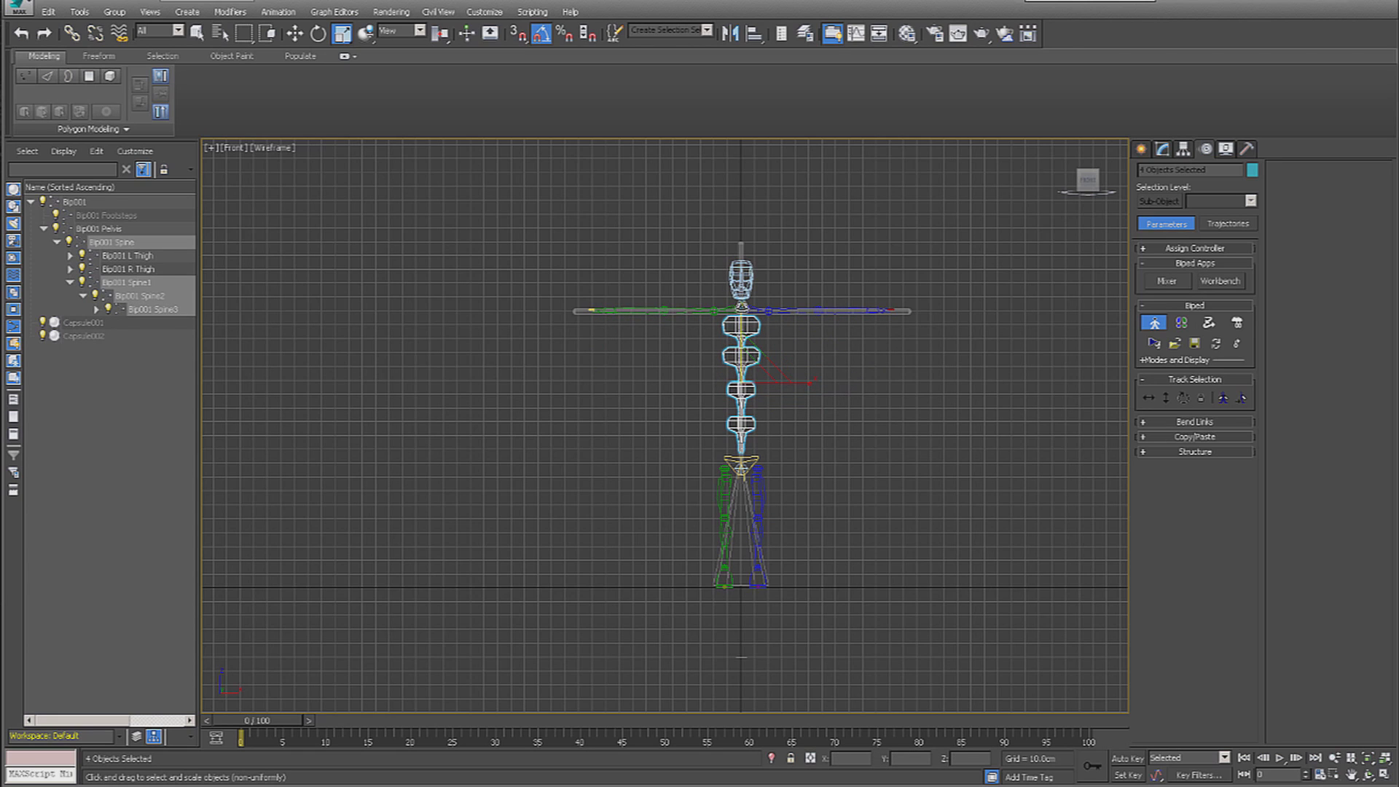
click(742, 306)
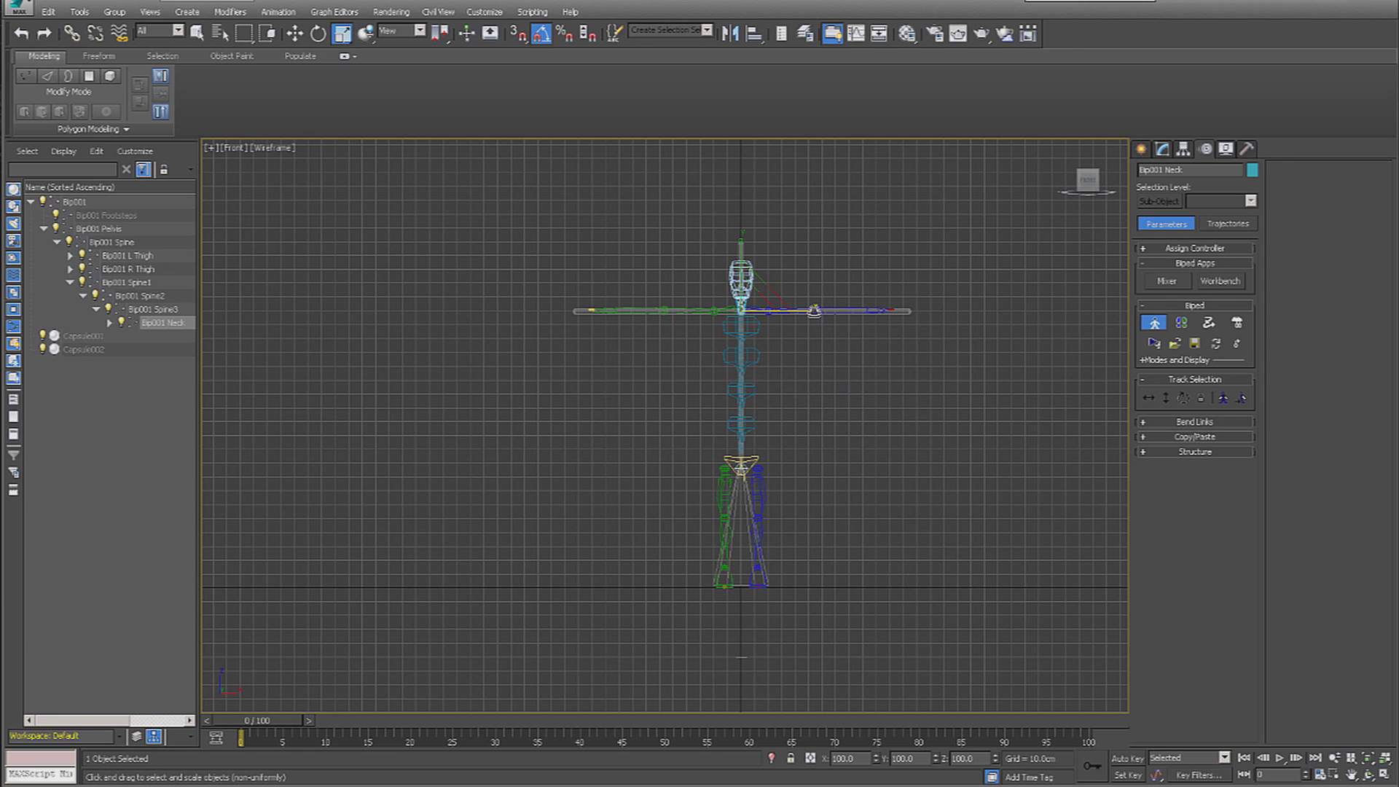
drag(821, 306, 904, 281)
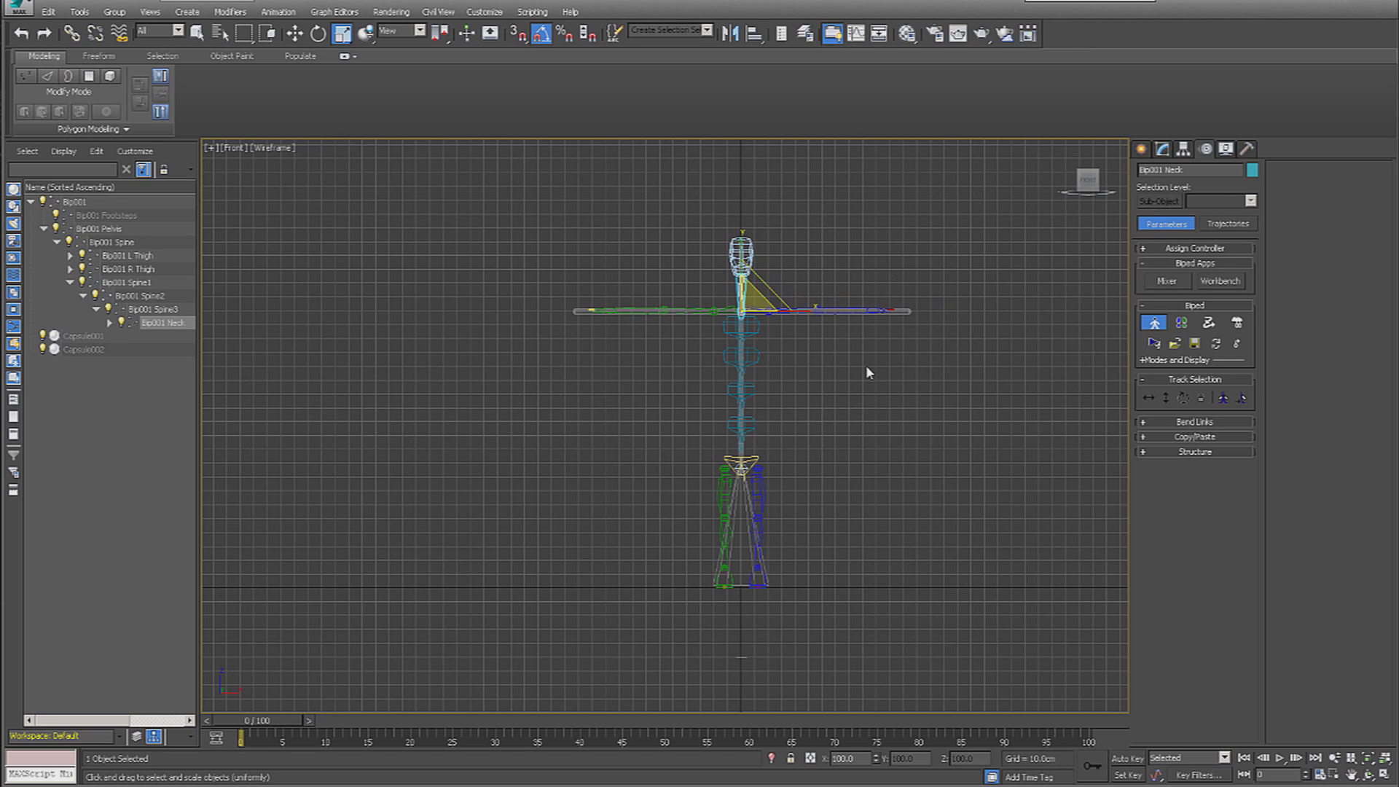
Clear the selection and unfreeze all objects
click(893, 335)
right_click(893, 334)
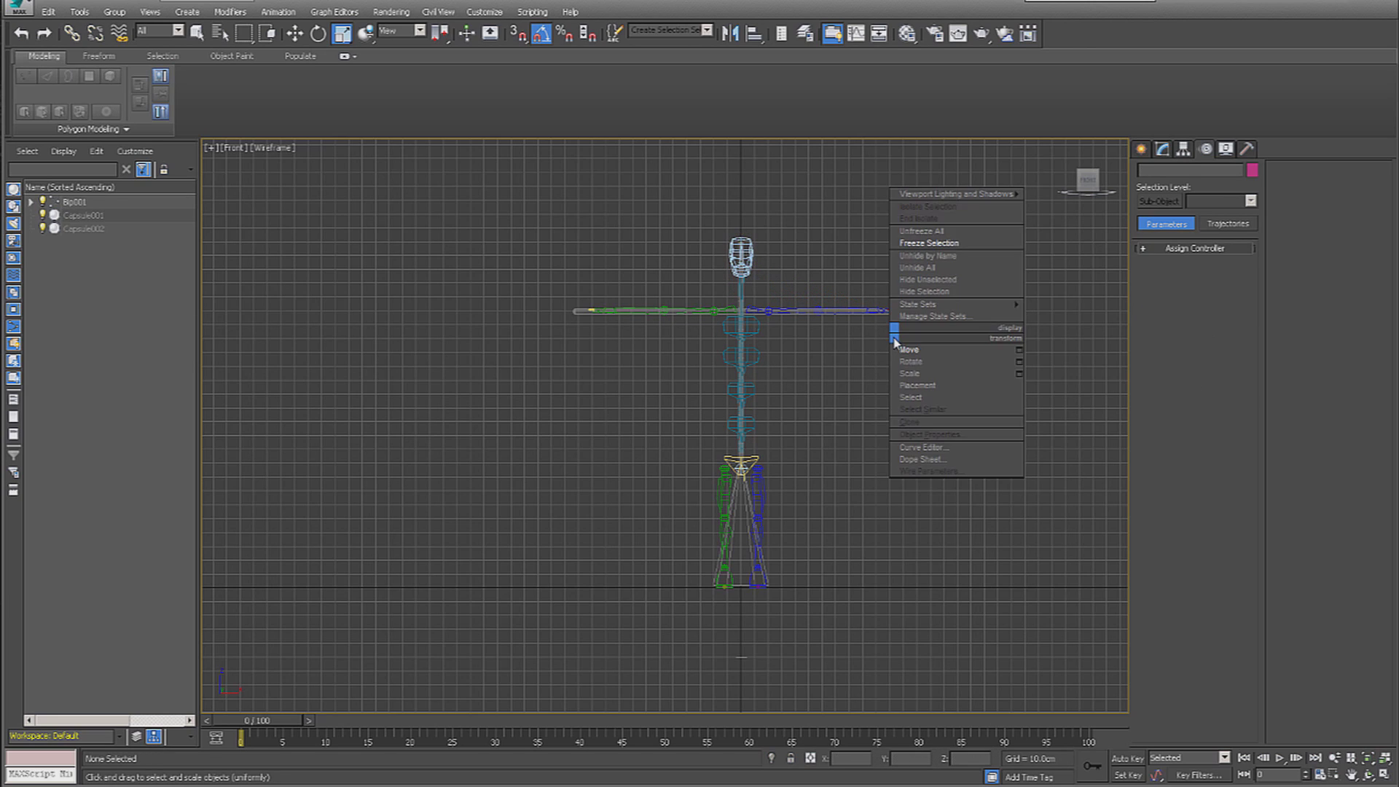
click(922, 231)
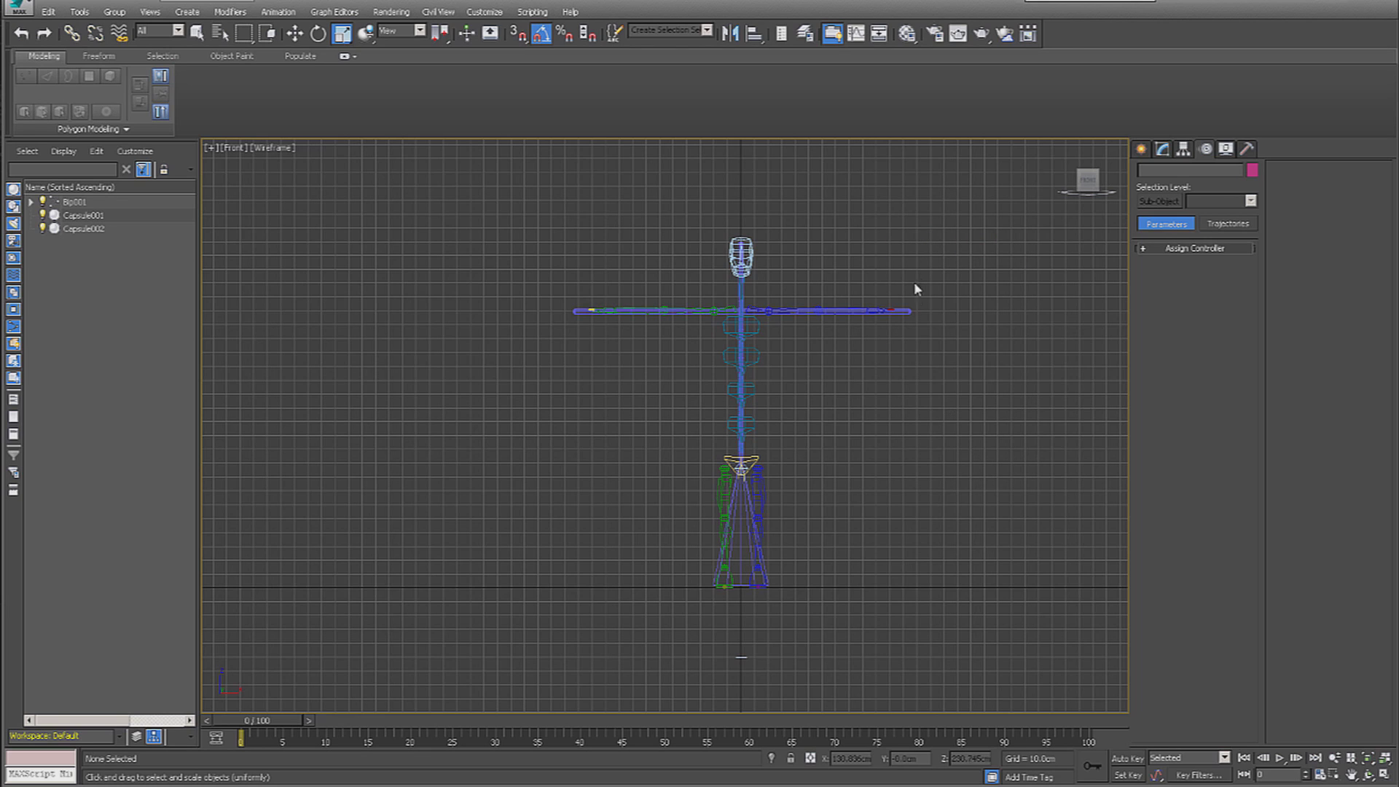
Shorten the crossbar to the biped's arm span, shift it sideways to about X -0.26 cm, and deselect it
click(903, 311)
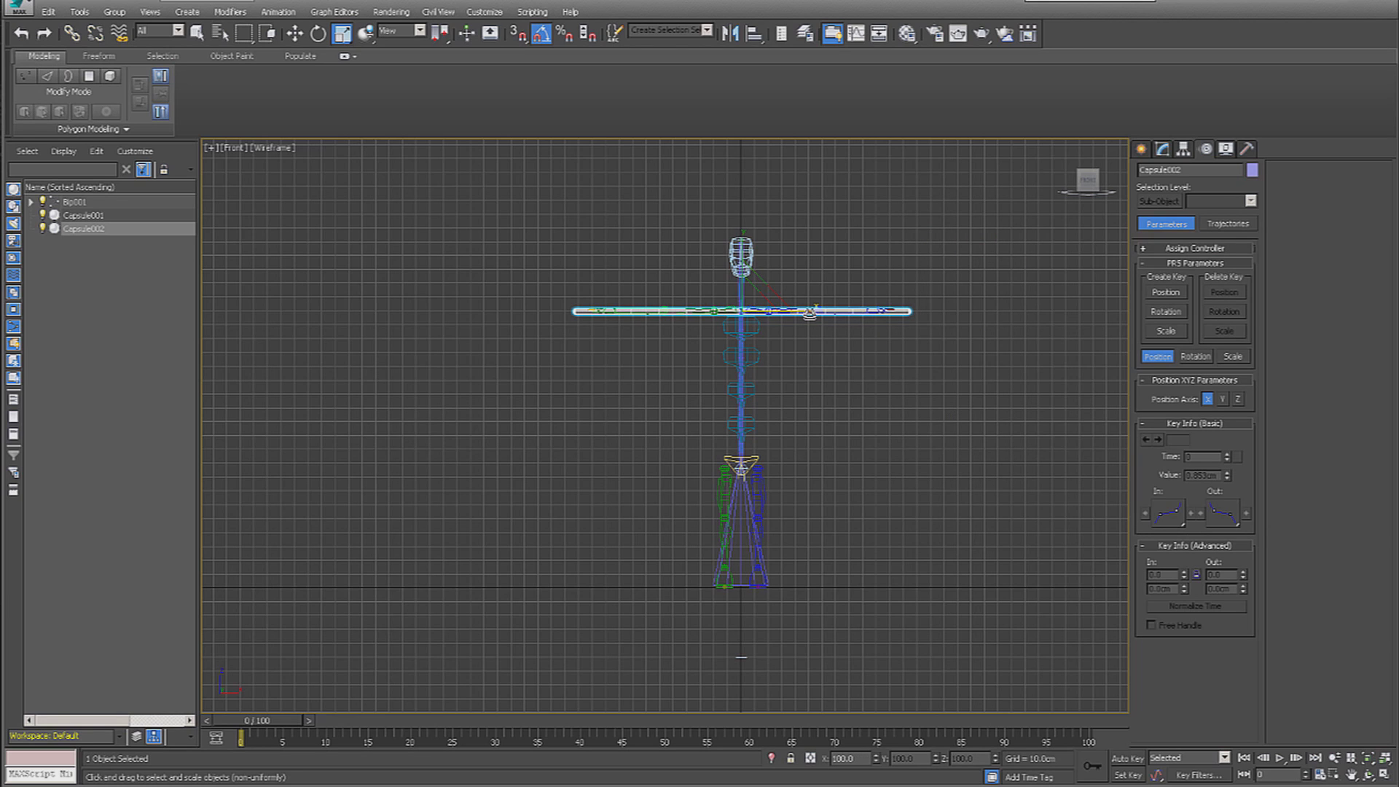
drag(807, 312, 804, 315)
click(293, 32)
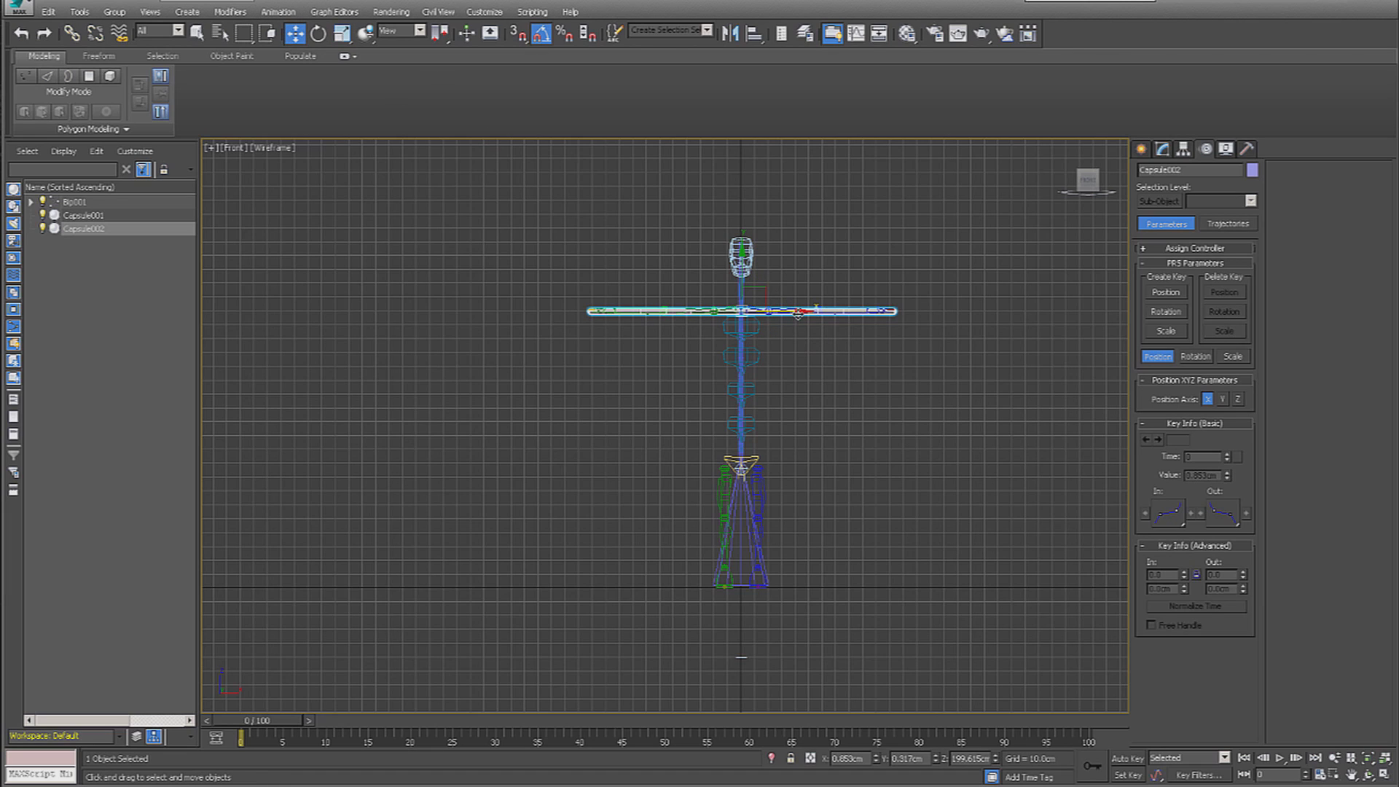
drag(798, 313, 796, 313)
click(824, 389)
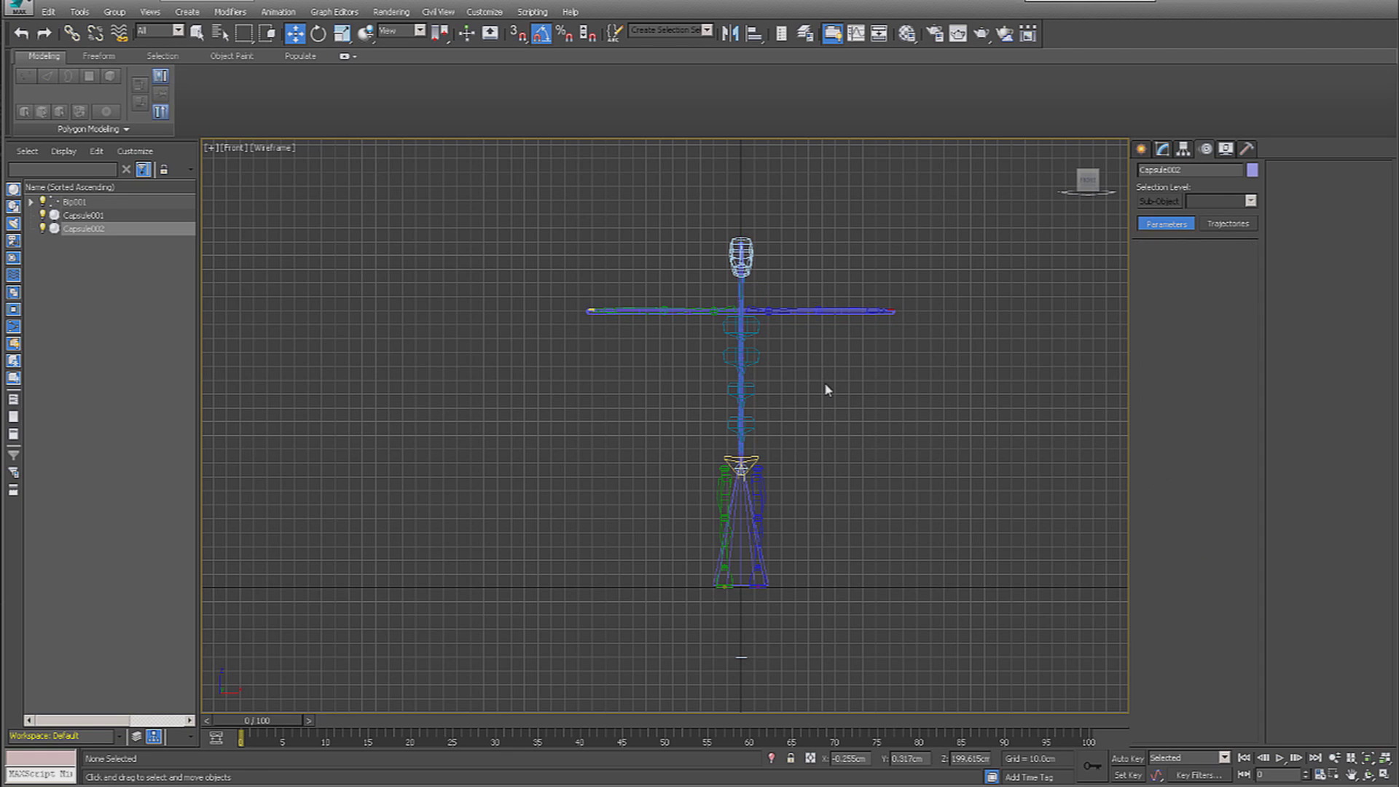
Show all four viewports and add an Edit Mesh modifier to the crossbar capsule
scroll(860, 503, up, 3)
middle_drag(840, 445, 859, 501)
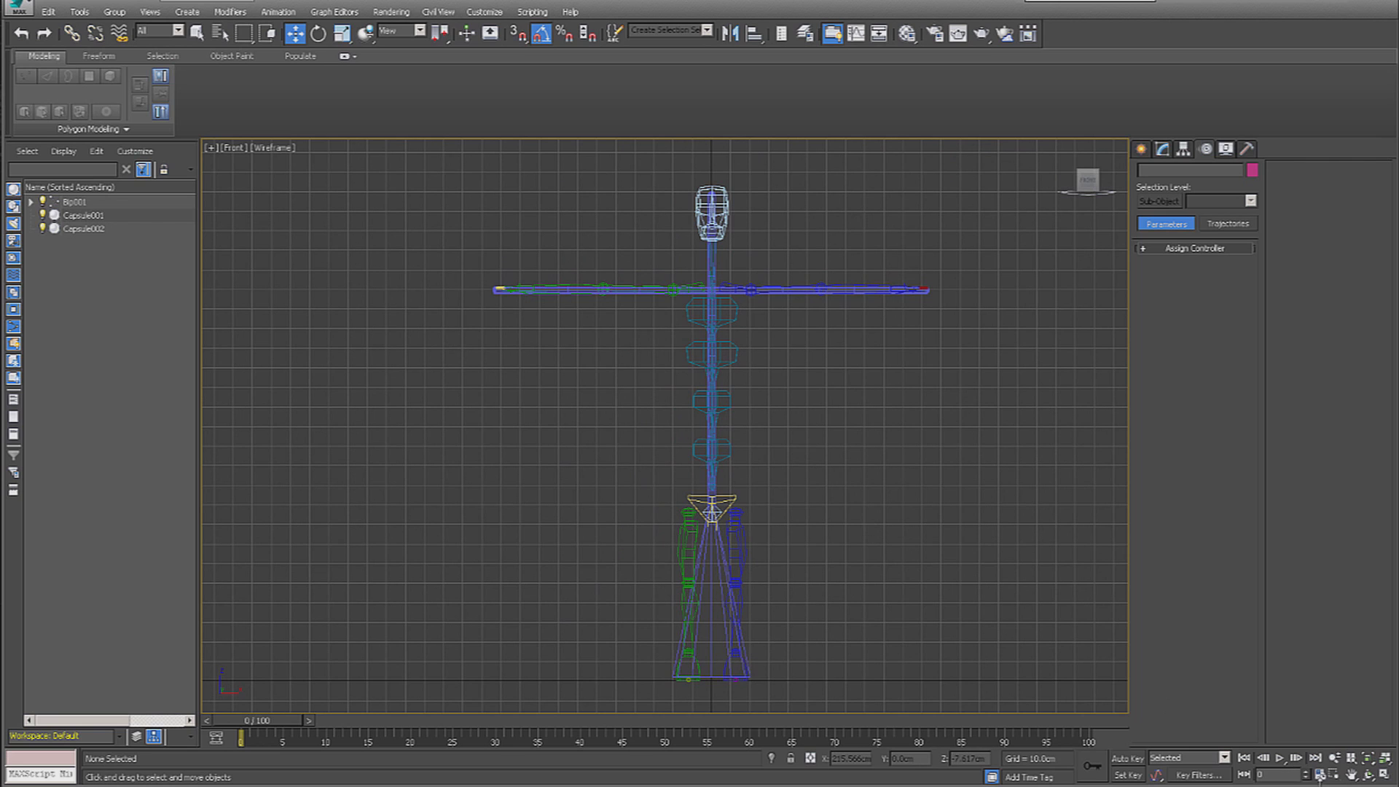
click(1383, 775)
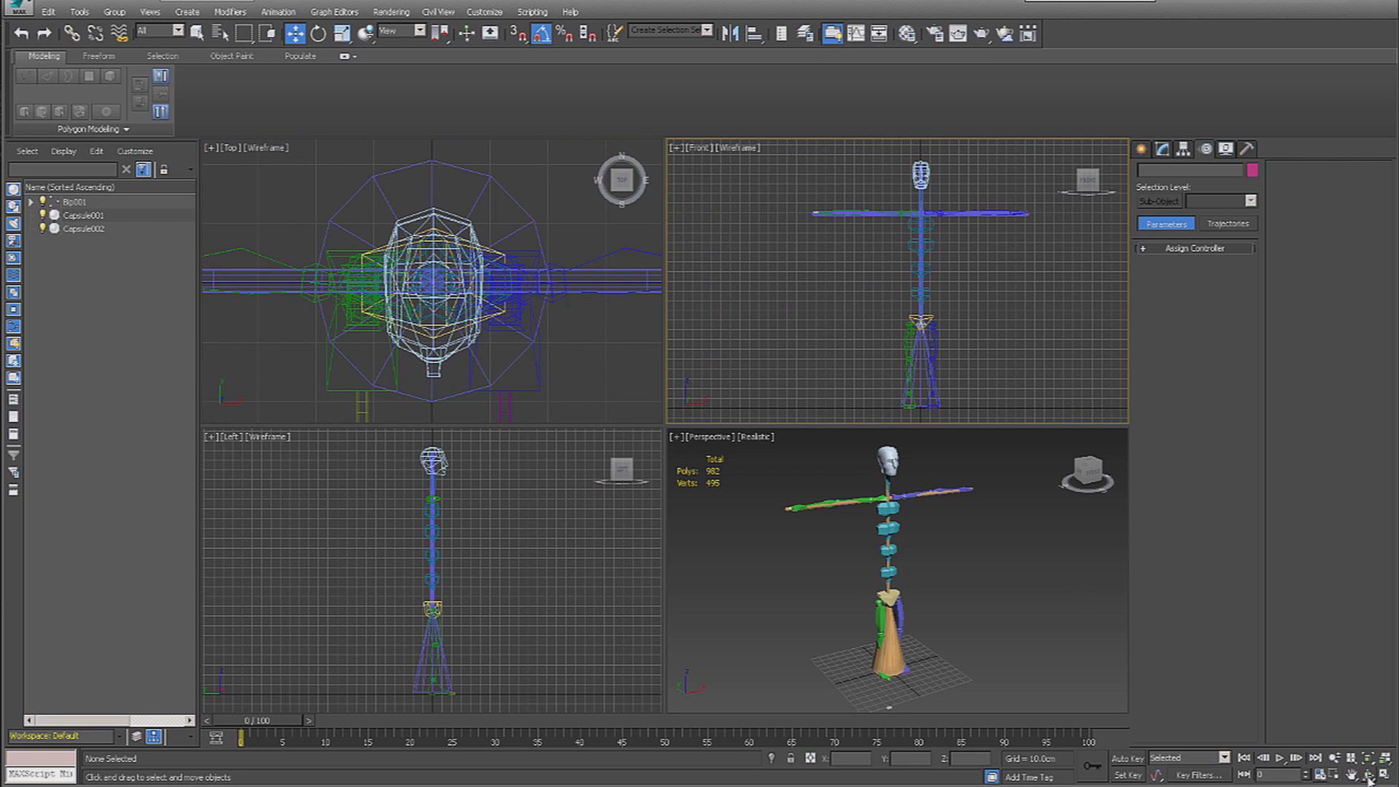
click(890, 634)
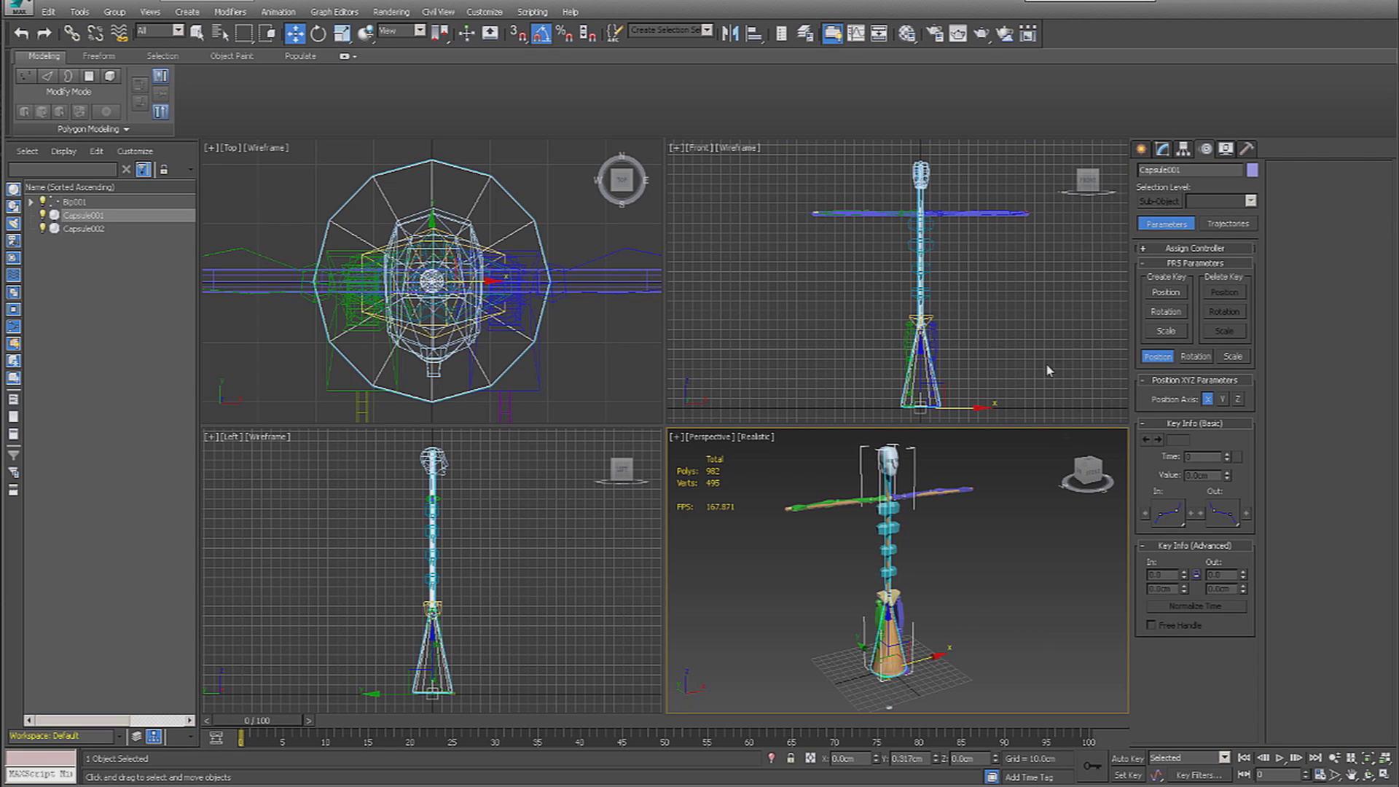
click(1004, 217)
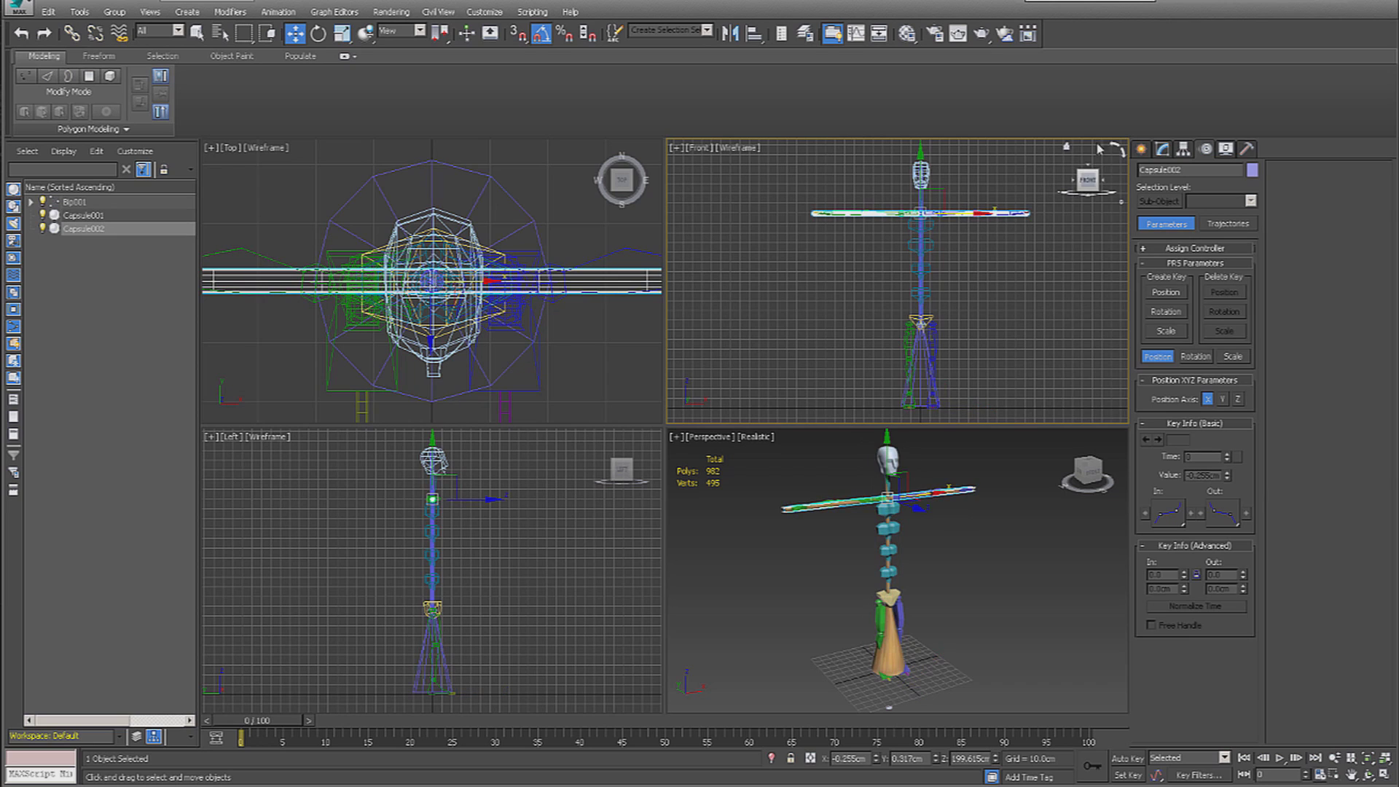
click(1161, 149)
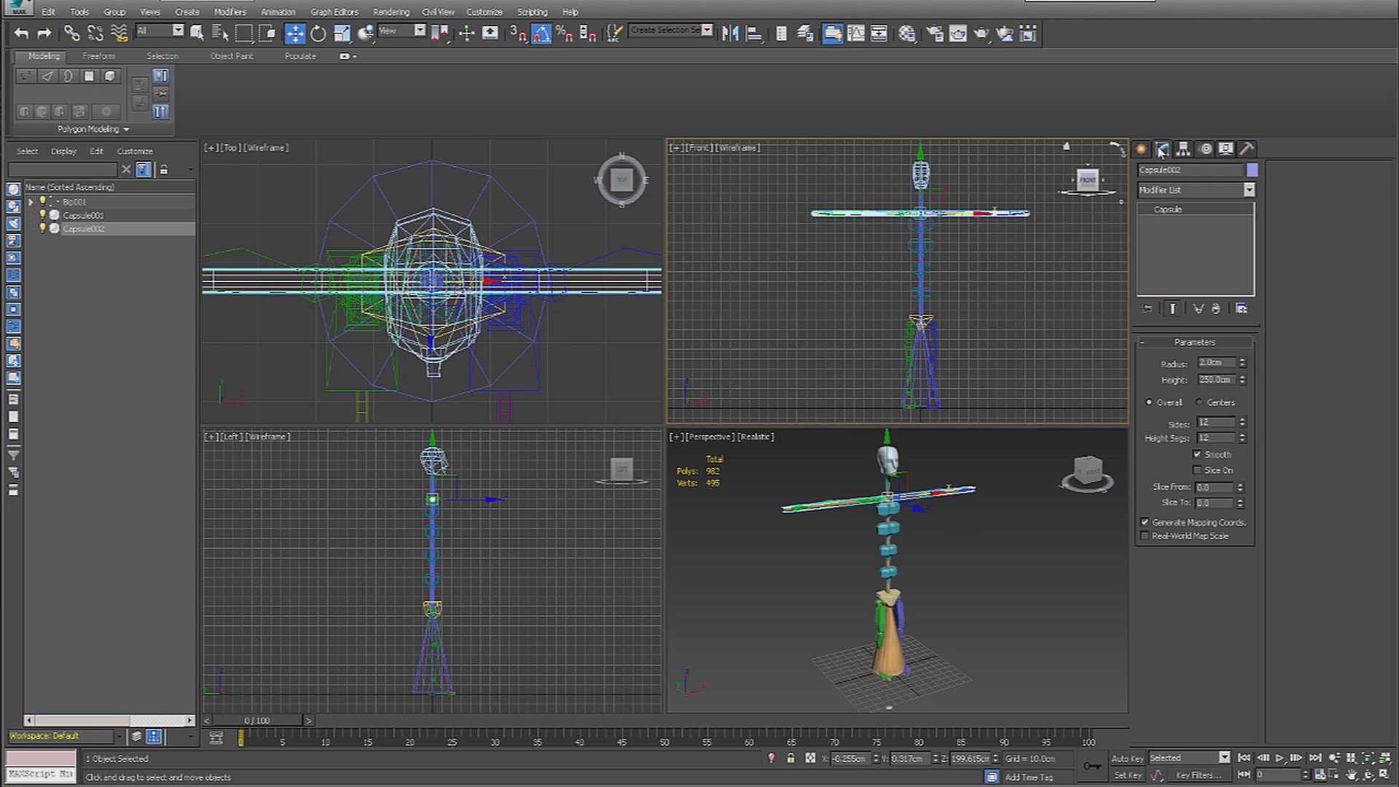
click(1249, 191)
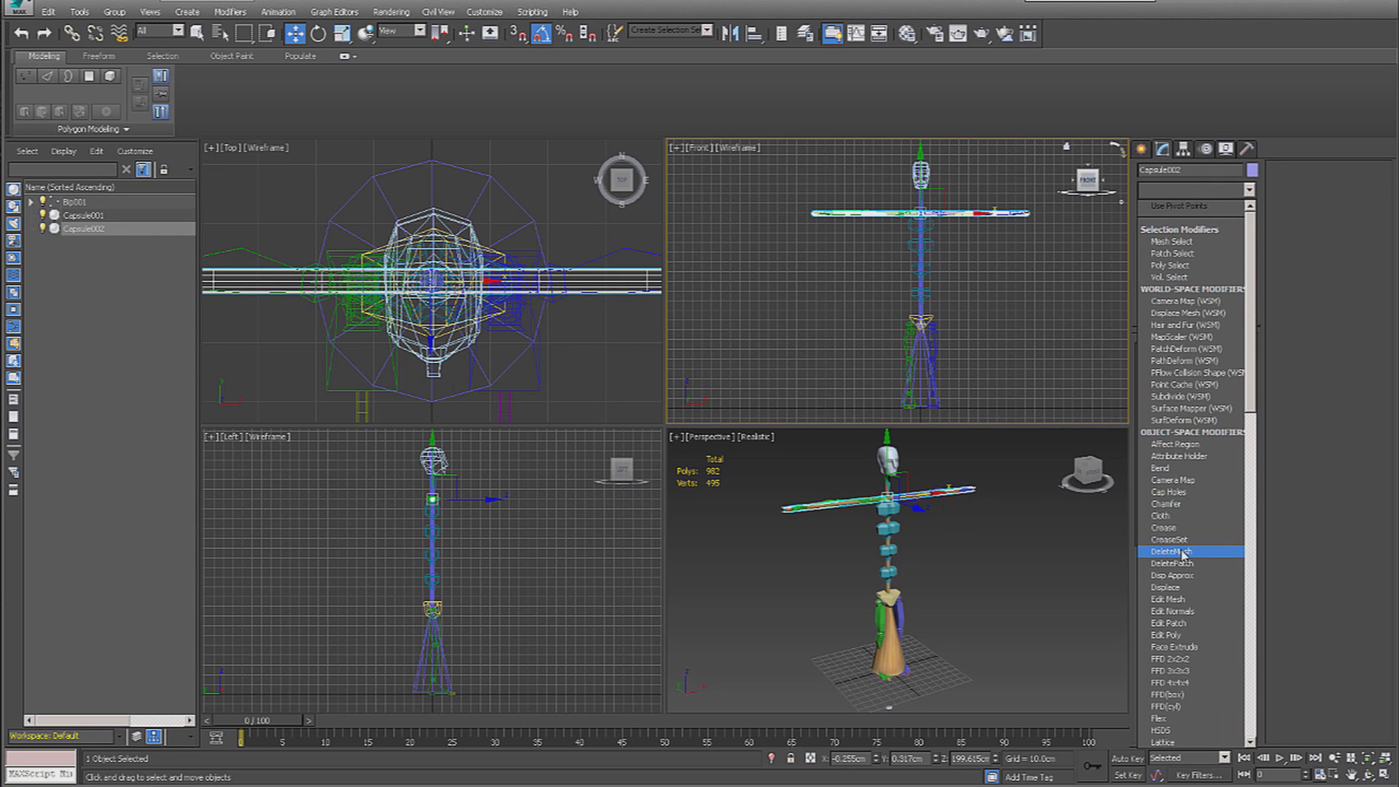
click(1169, 599)
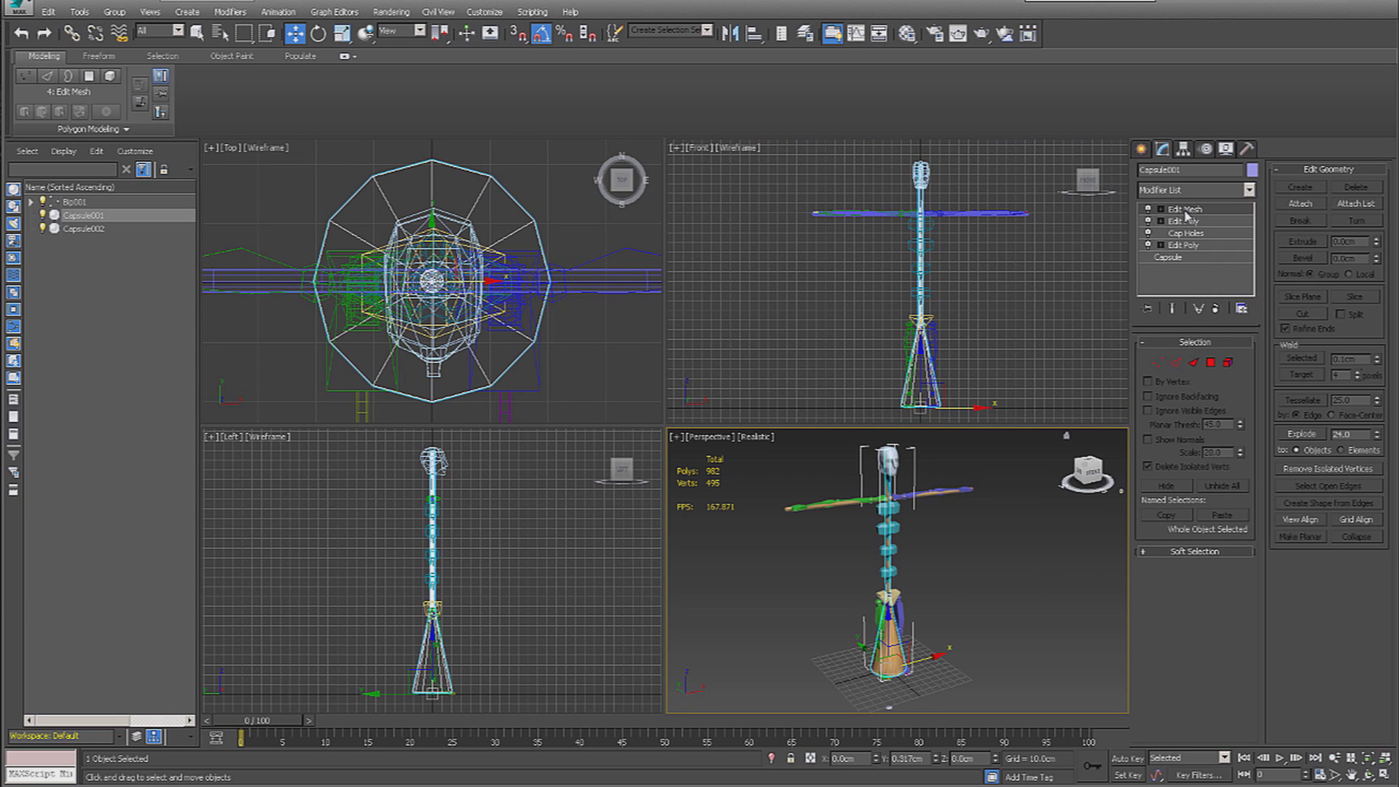
Attach the crossbar to the pole's mesh, matching material IDs to material with Condense Material and IDs, and deselect the result
click(1301, 205)
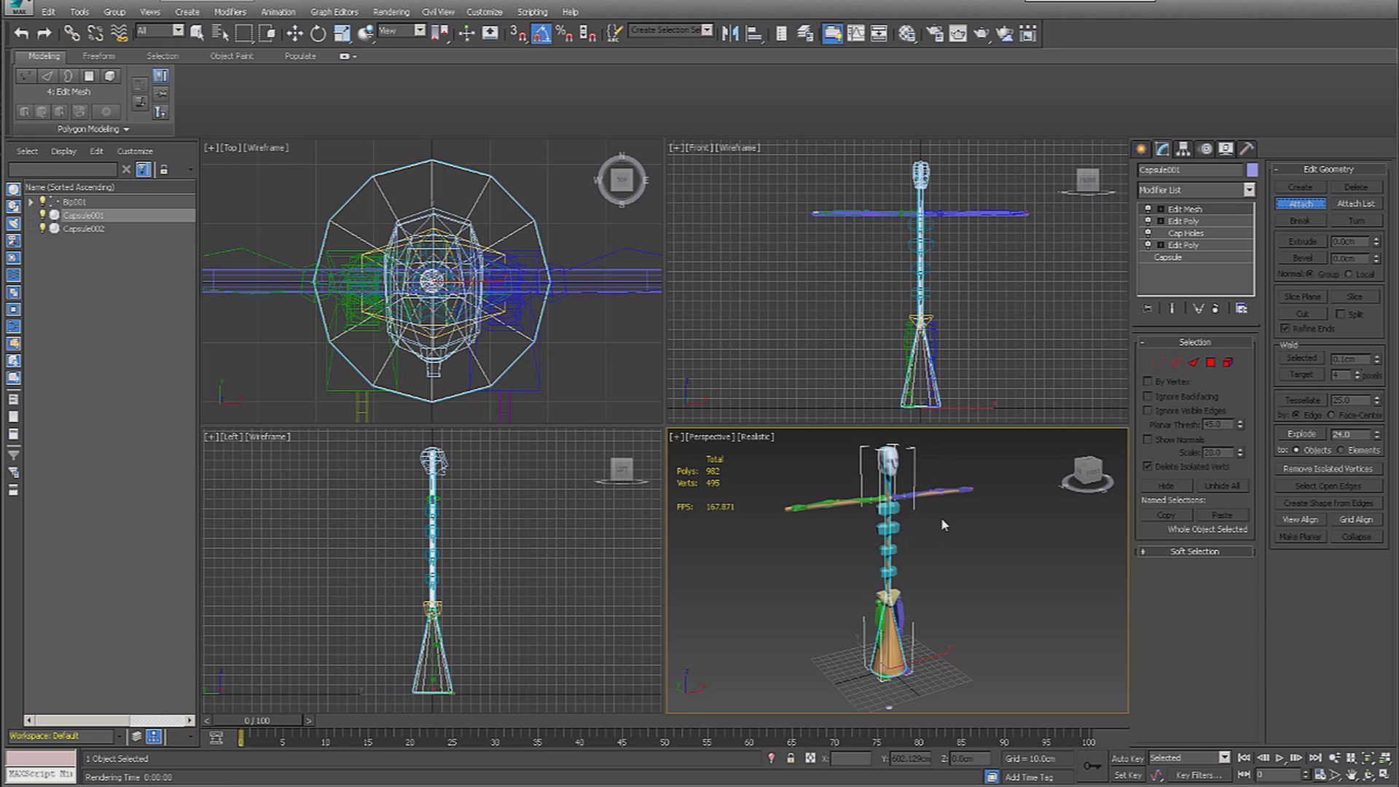
click(928, 495)
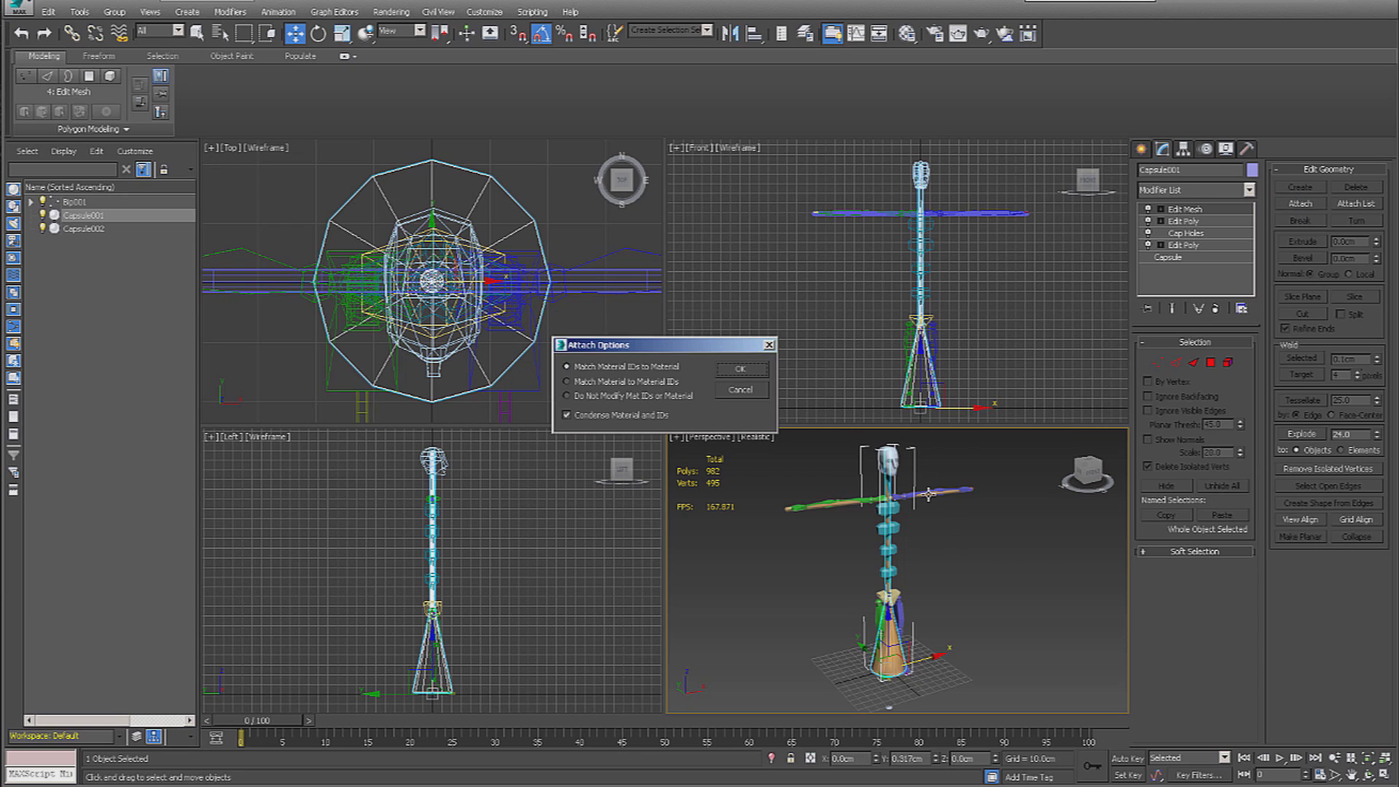
click(737, 369)
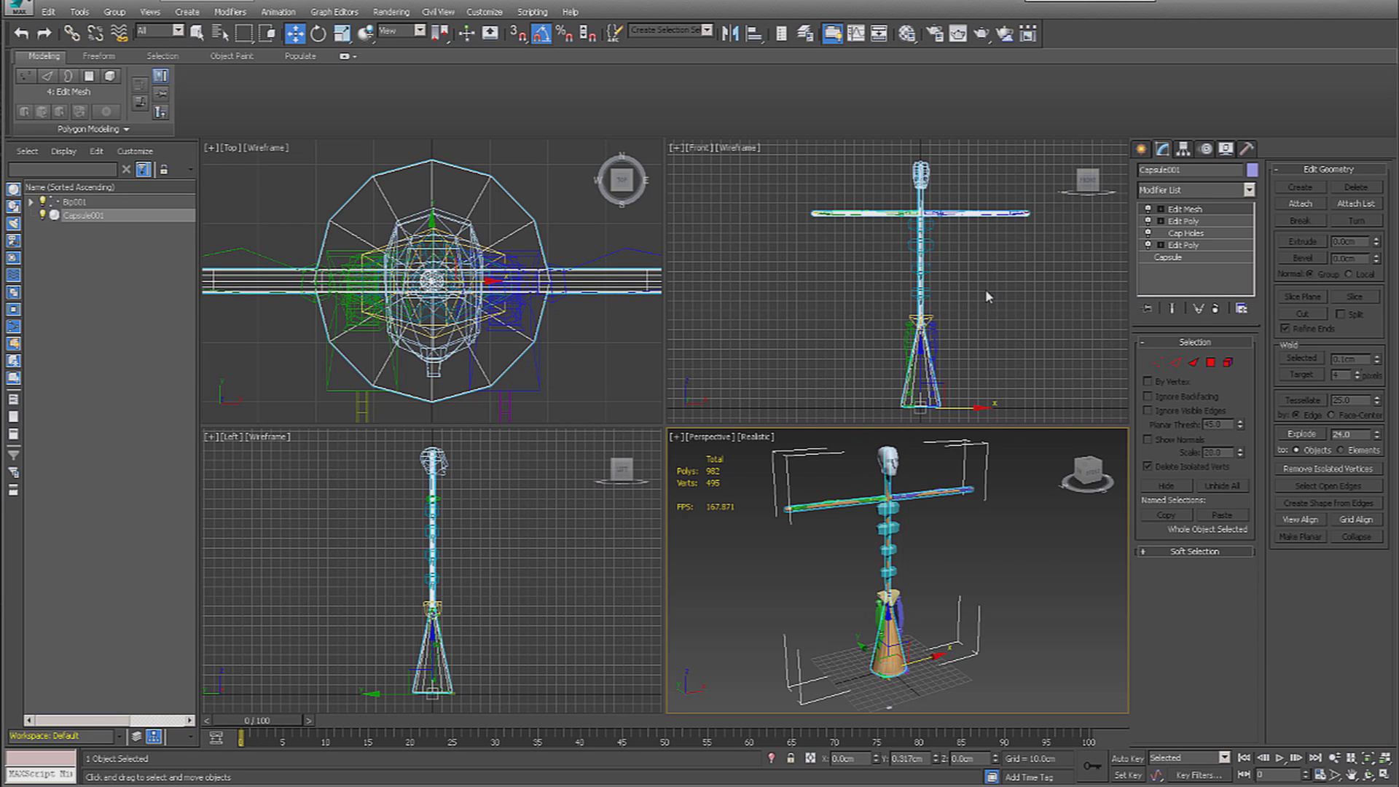
click(958, 268)
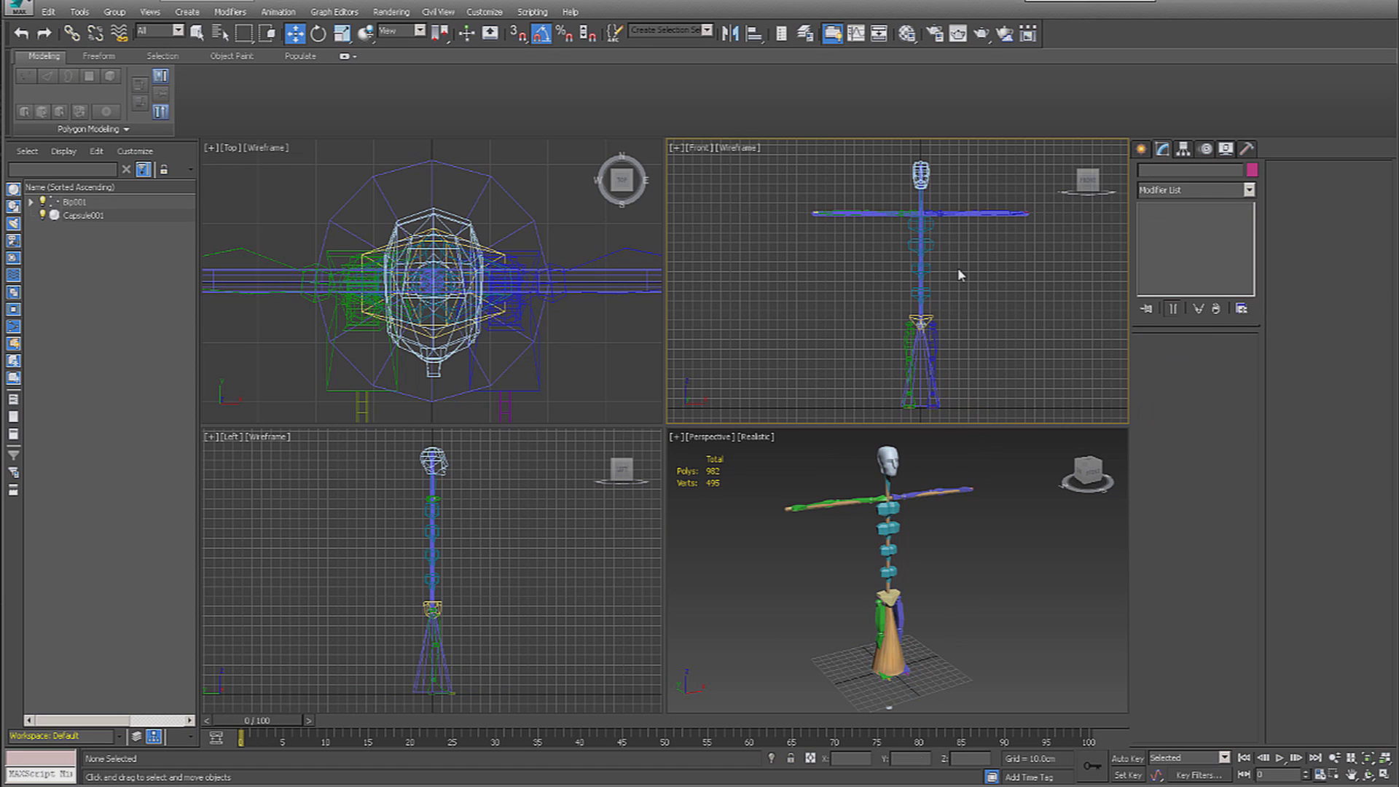
Apply a Skin modifier to the combined broom mesh, add all of the biped's bones to it, and clear the selection
click(920, 388)
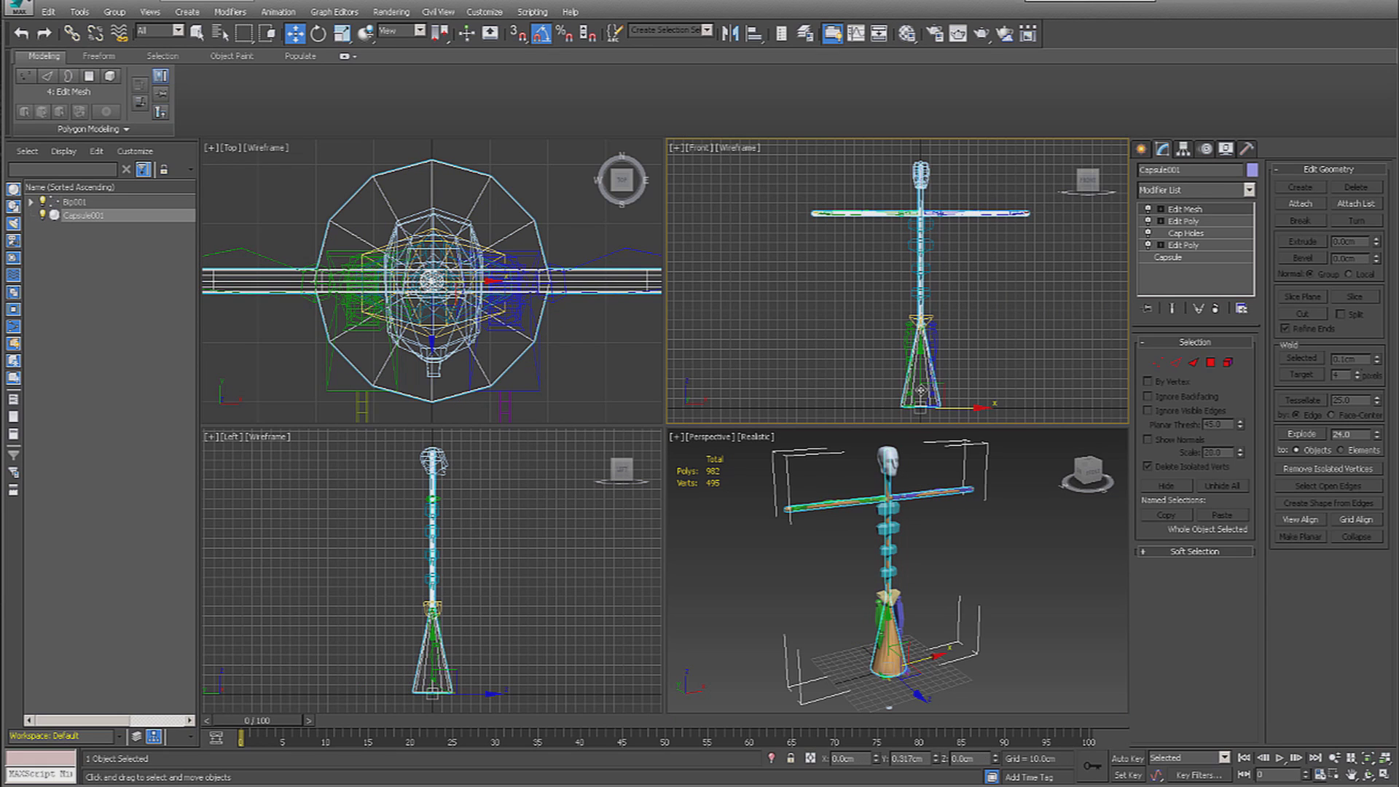
click(1249, 190)
drag(1250, 248, 1256, 573)
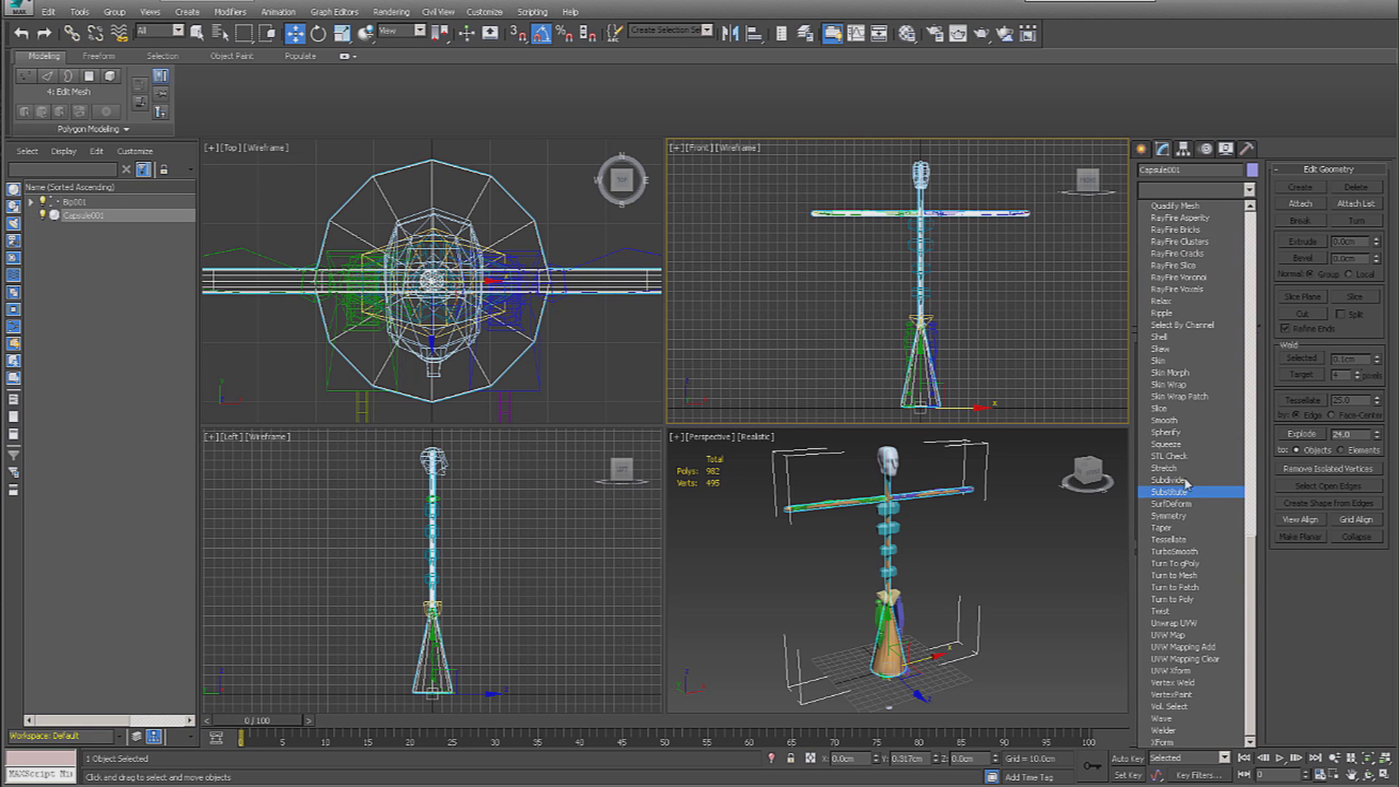
click(1167, 360)
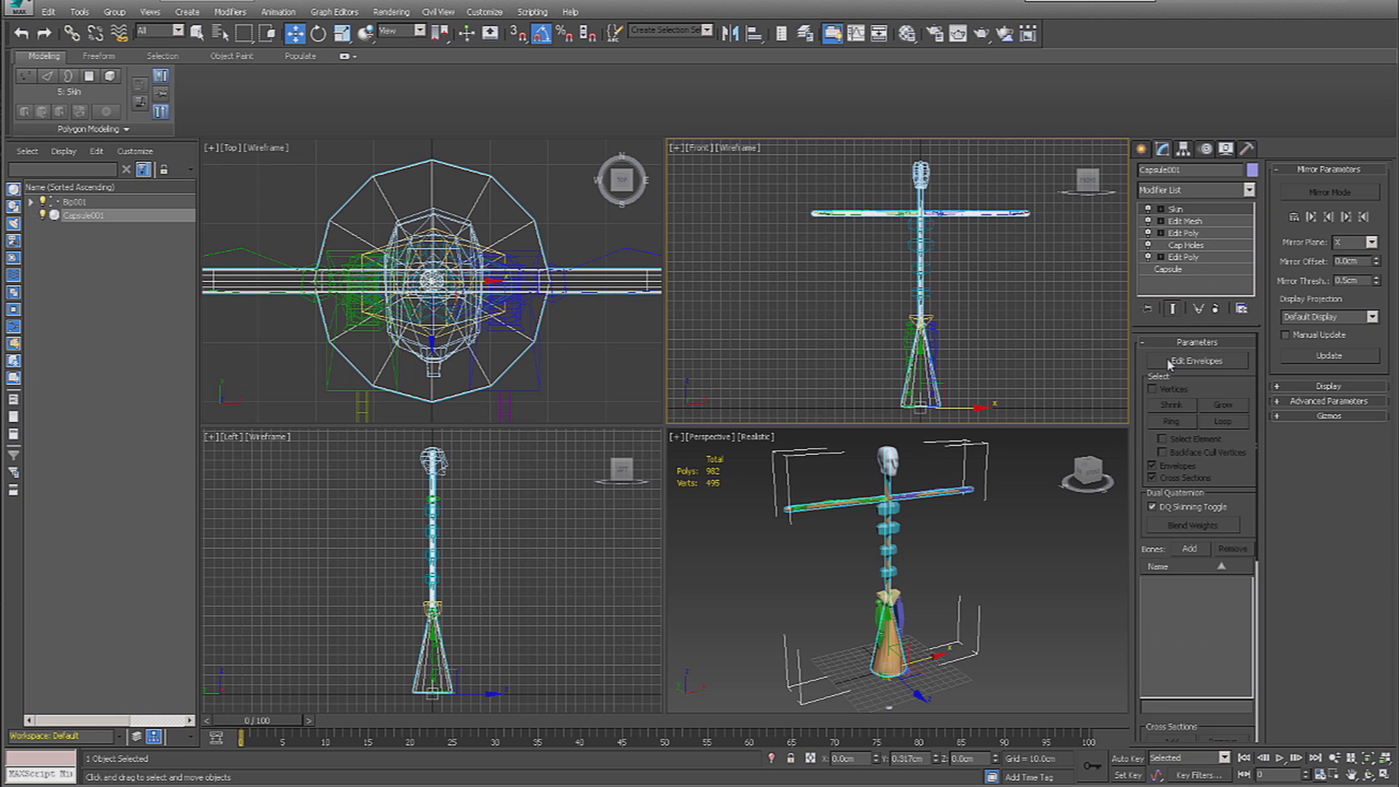
click(1190, 549)
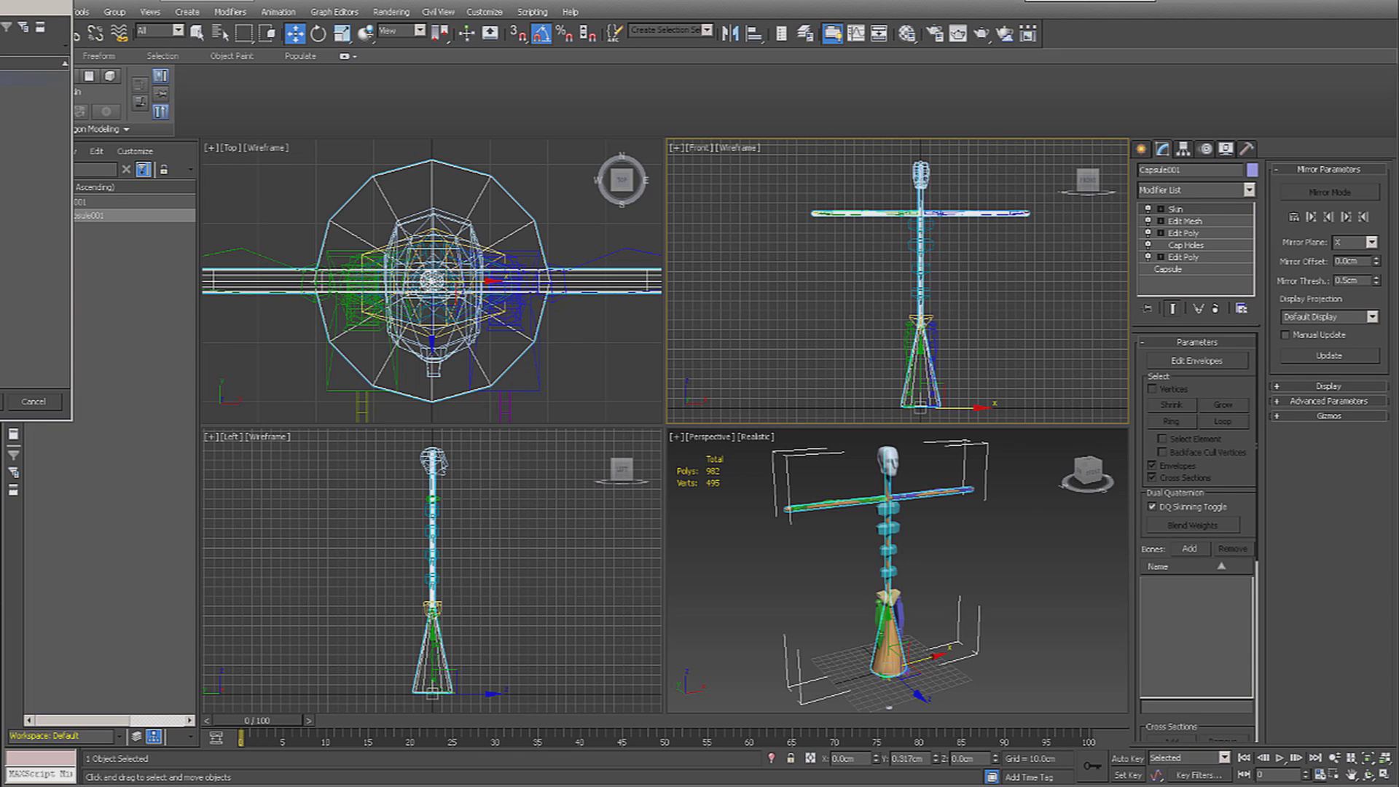
key(ctrl+a)
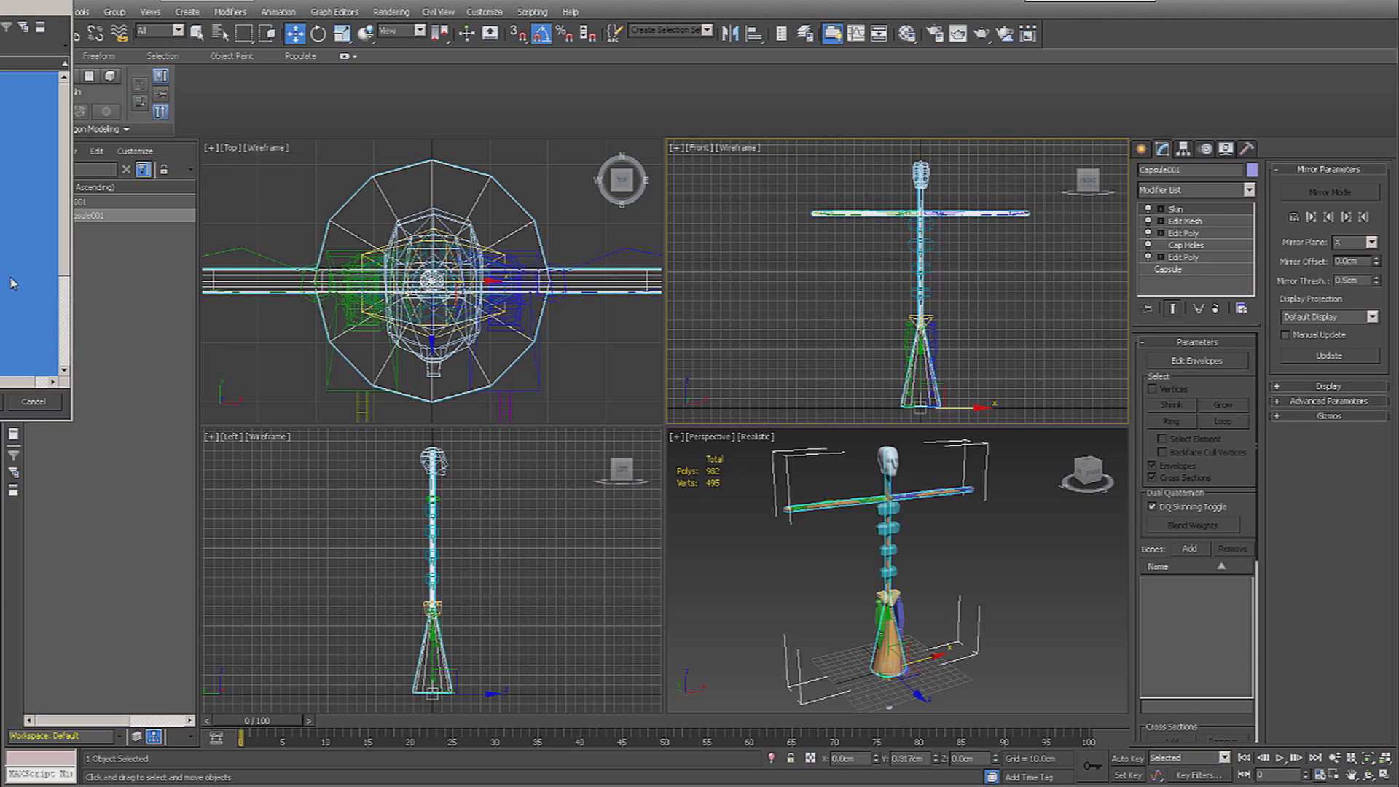
key(Return)
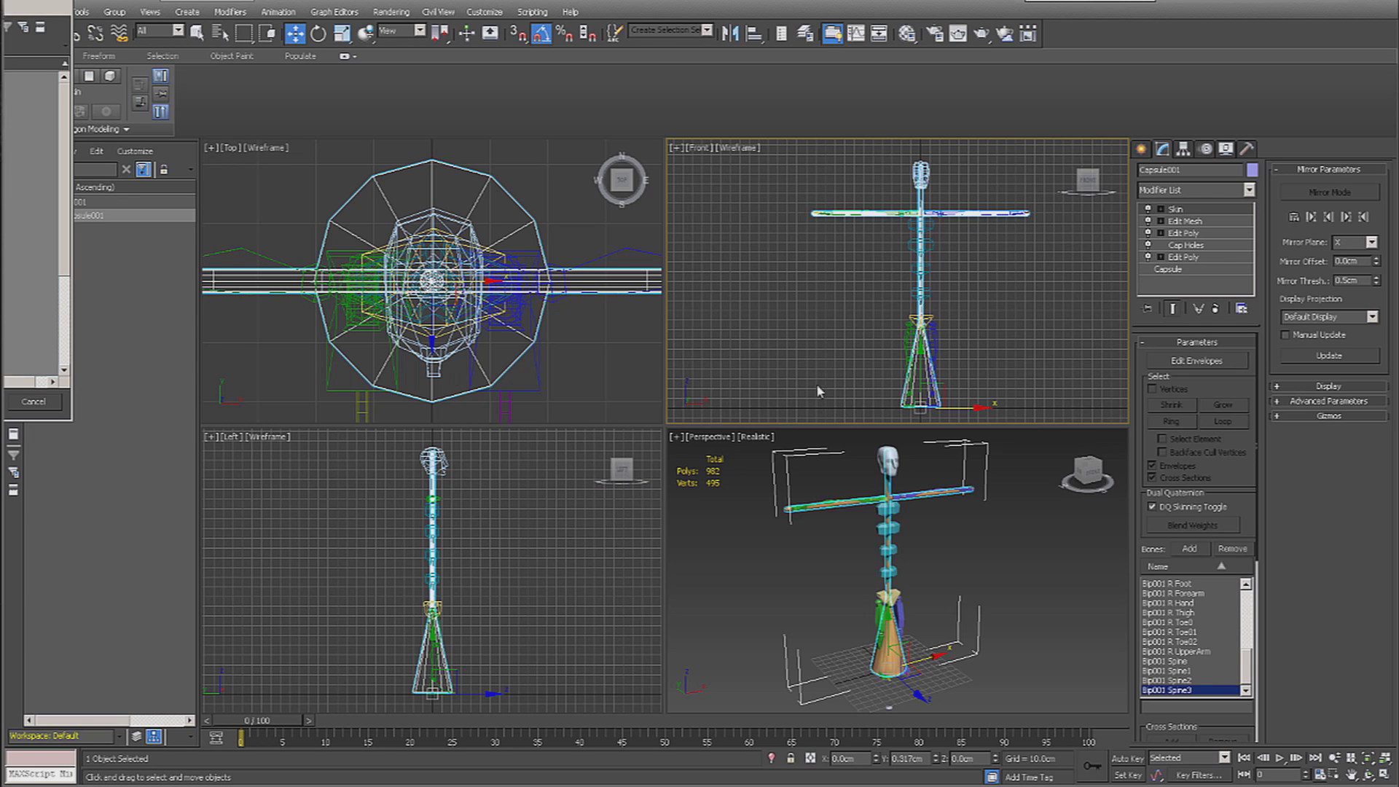
click(986, 317)
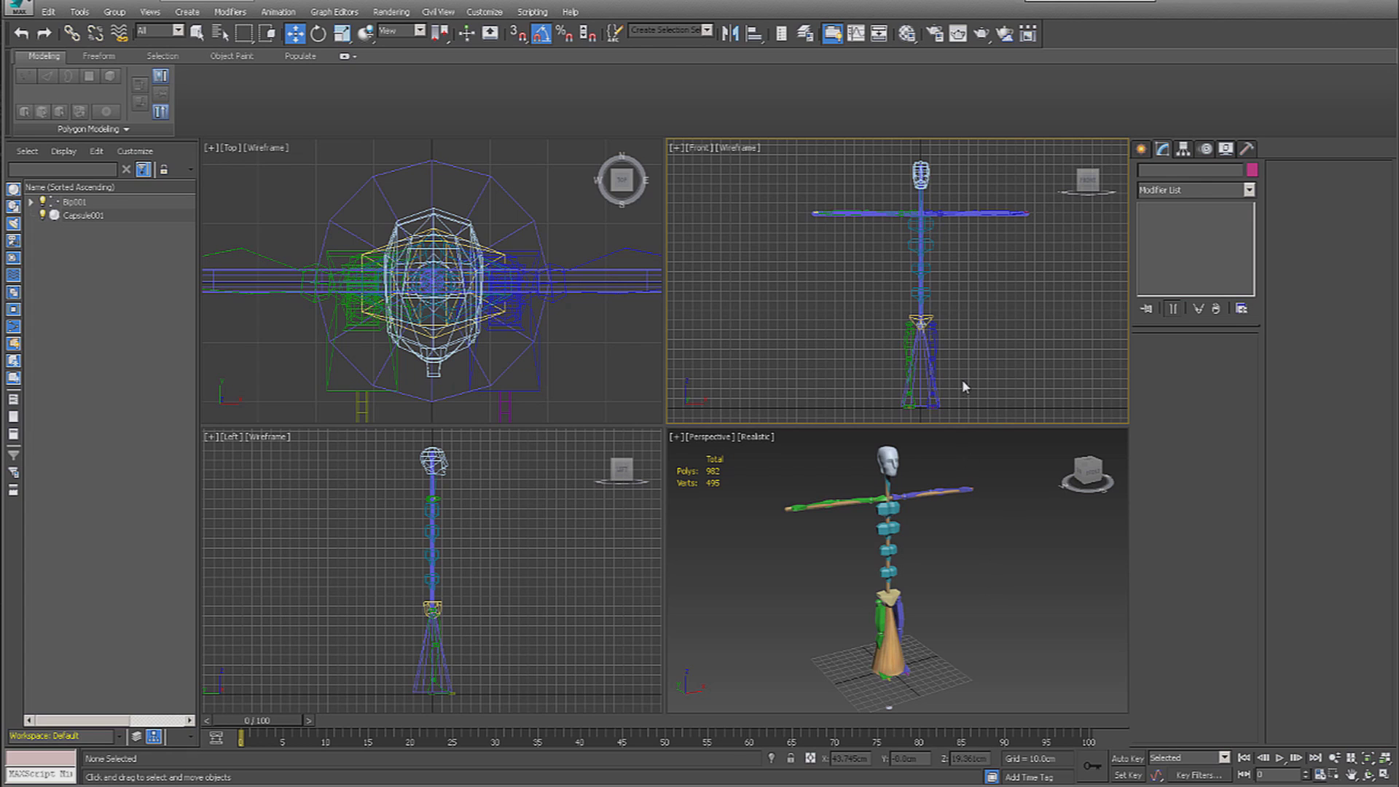
Export the scene as an FBX file named BroomManCharacter2 into the iClone folder, keeping the current export options
click(22, 6)
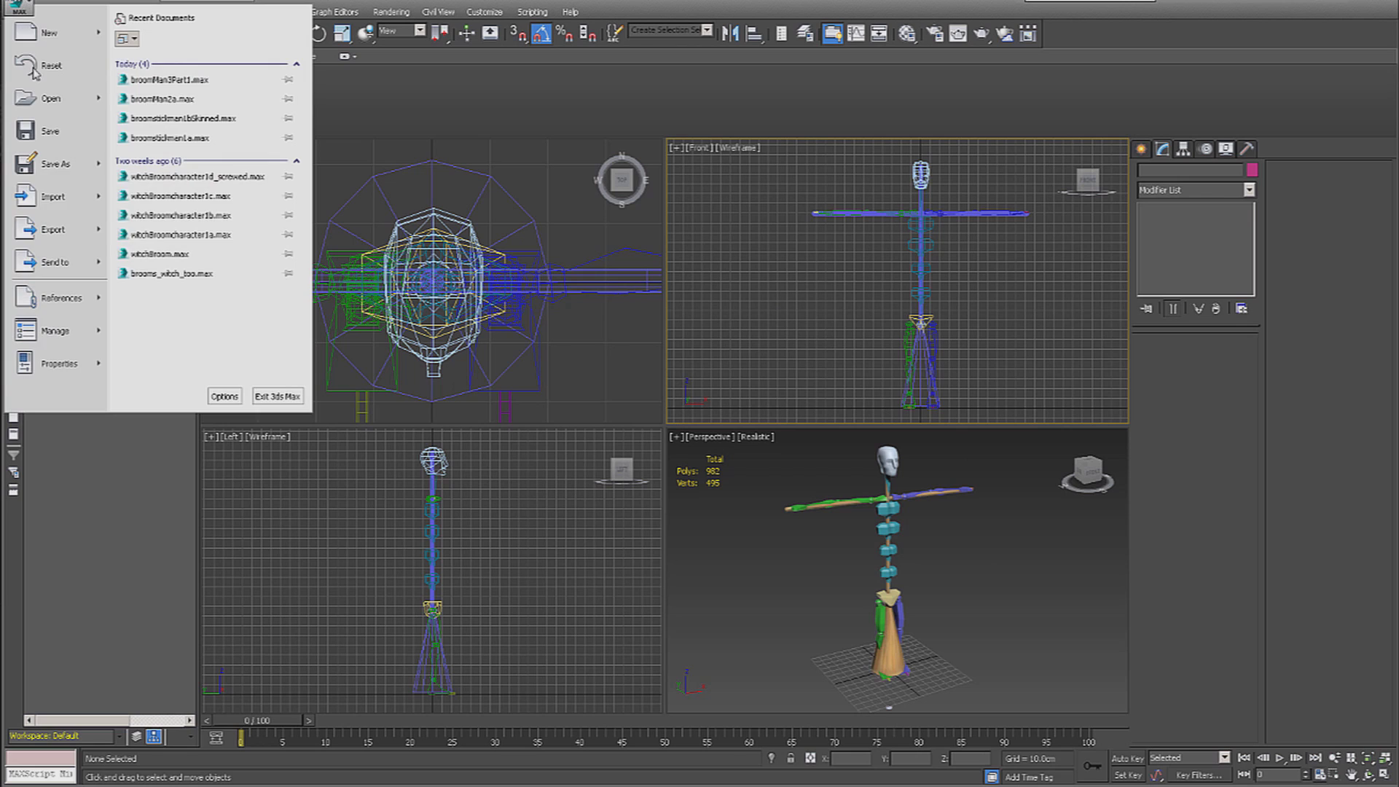
click(51, 229)
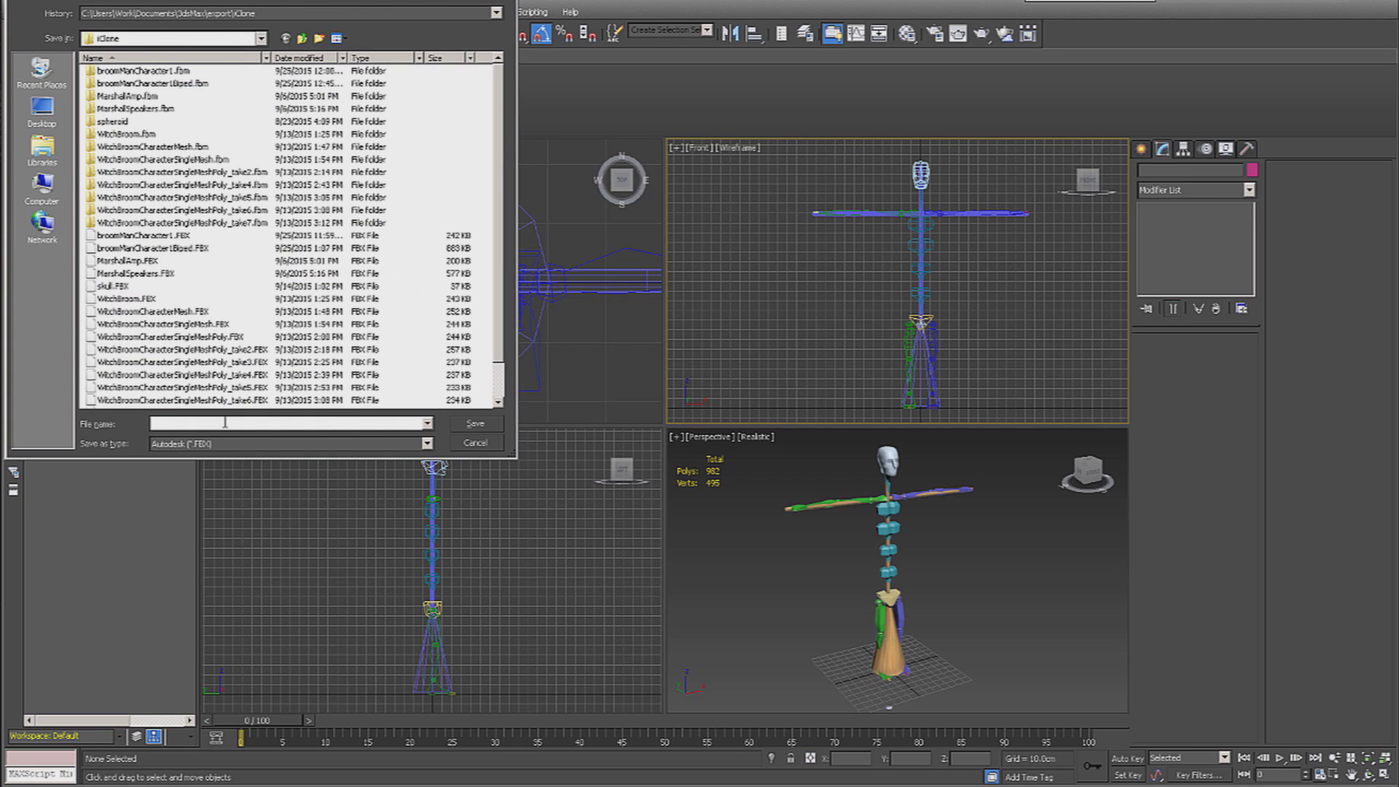
text(BroomMan)
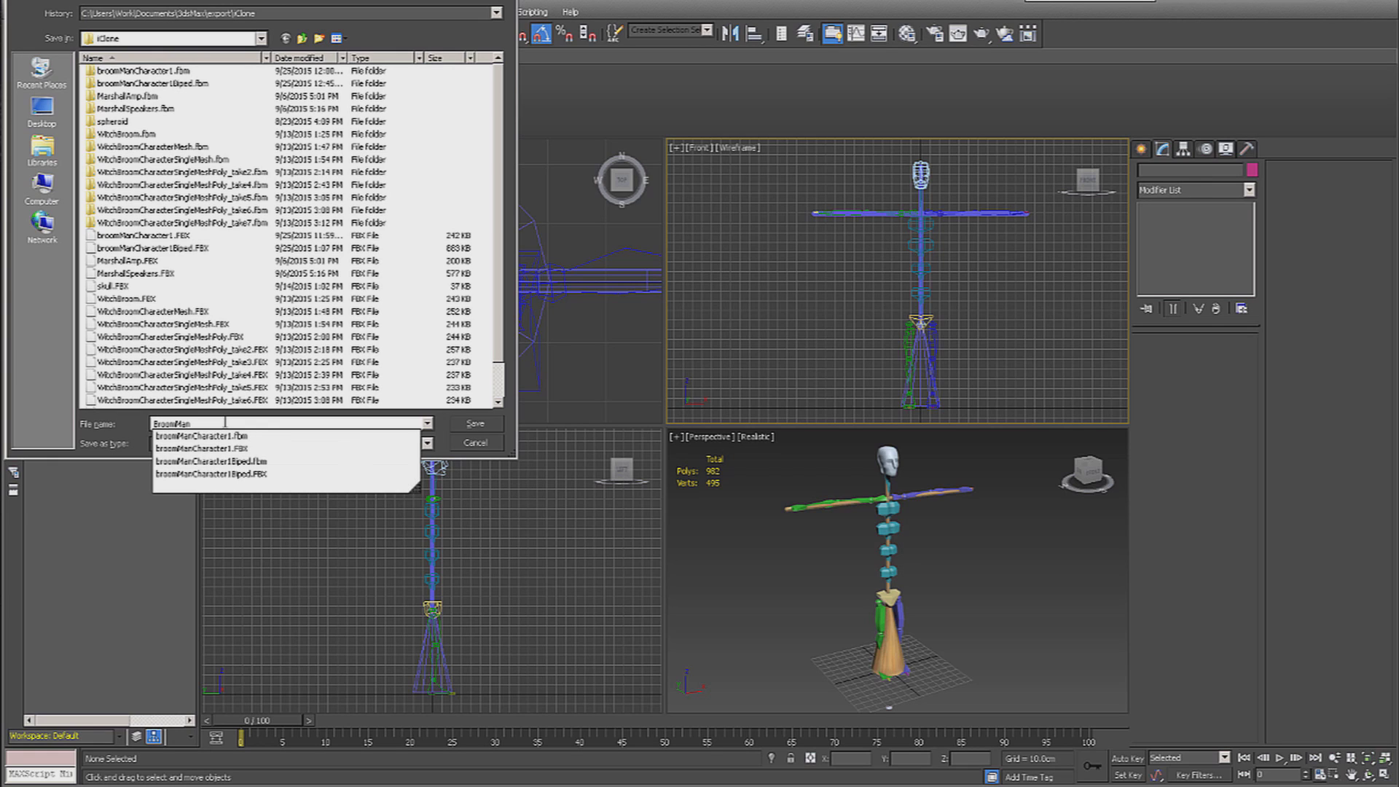
text(Character2)
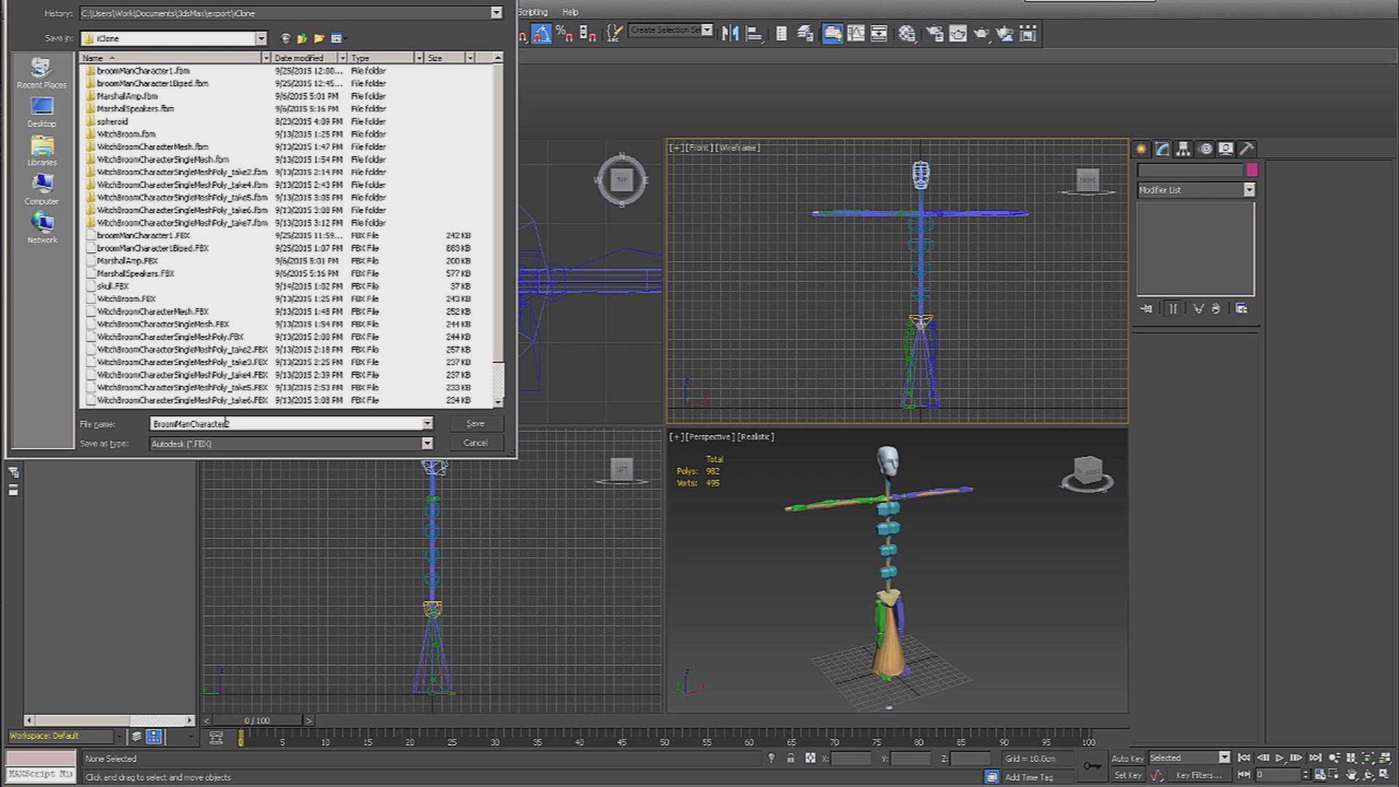
key(Return)
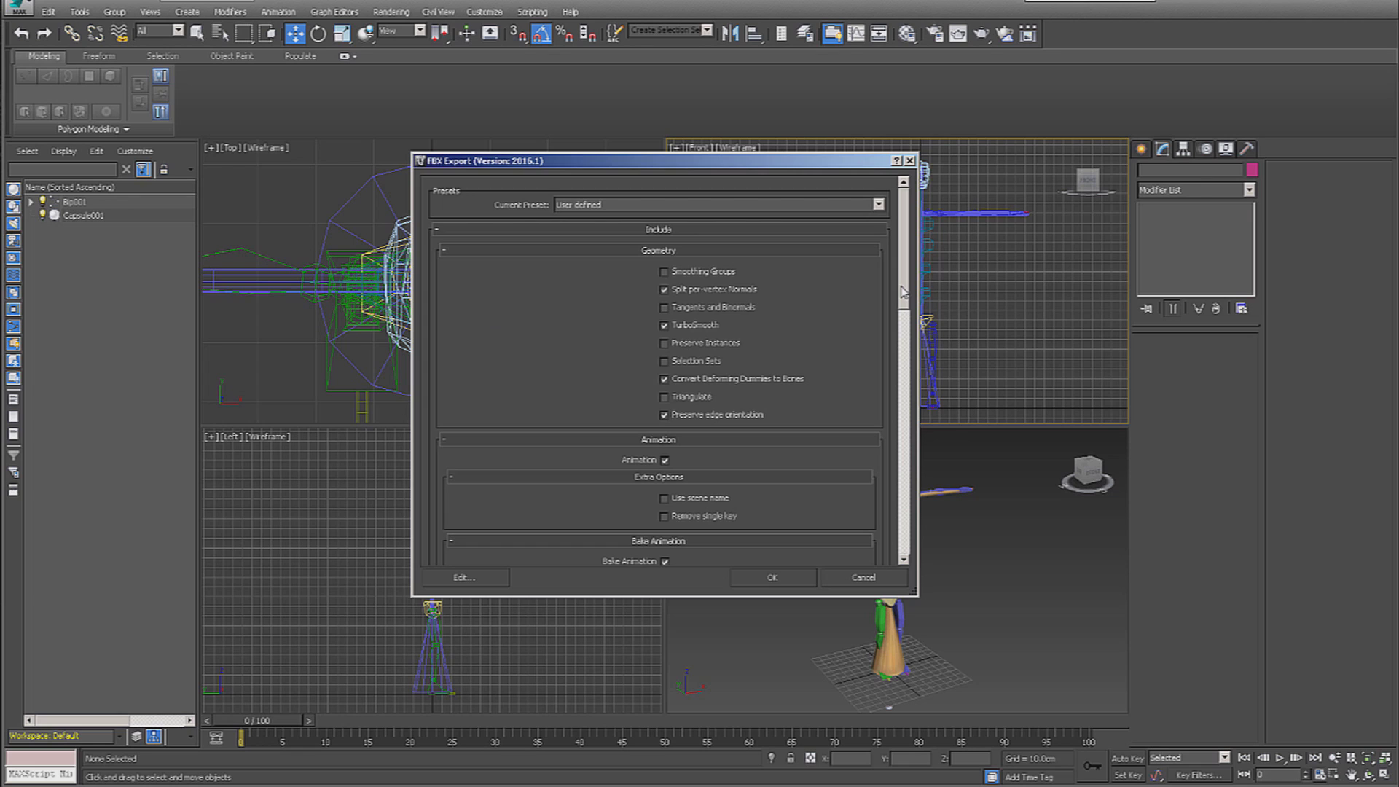
scroll(908, 323, down, 2)
scroll(908, 323, down, 15)
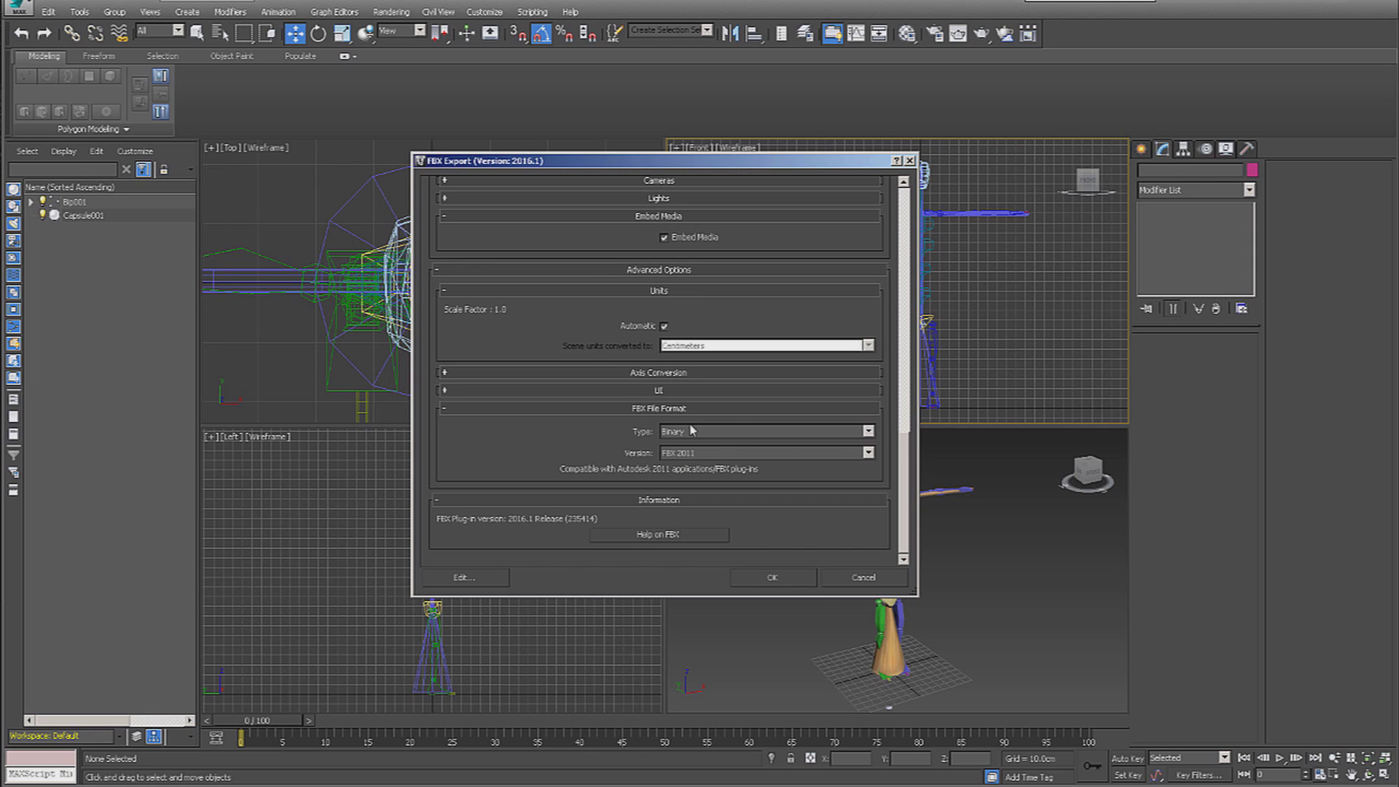
click(775, 578)
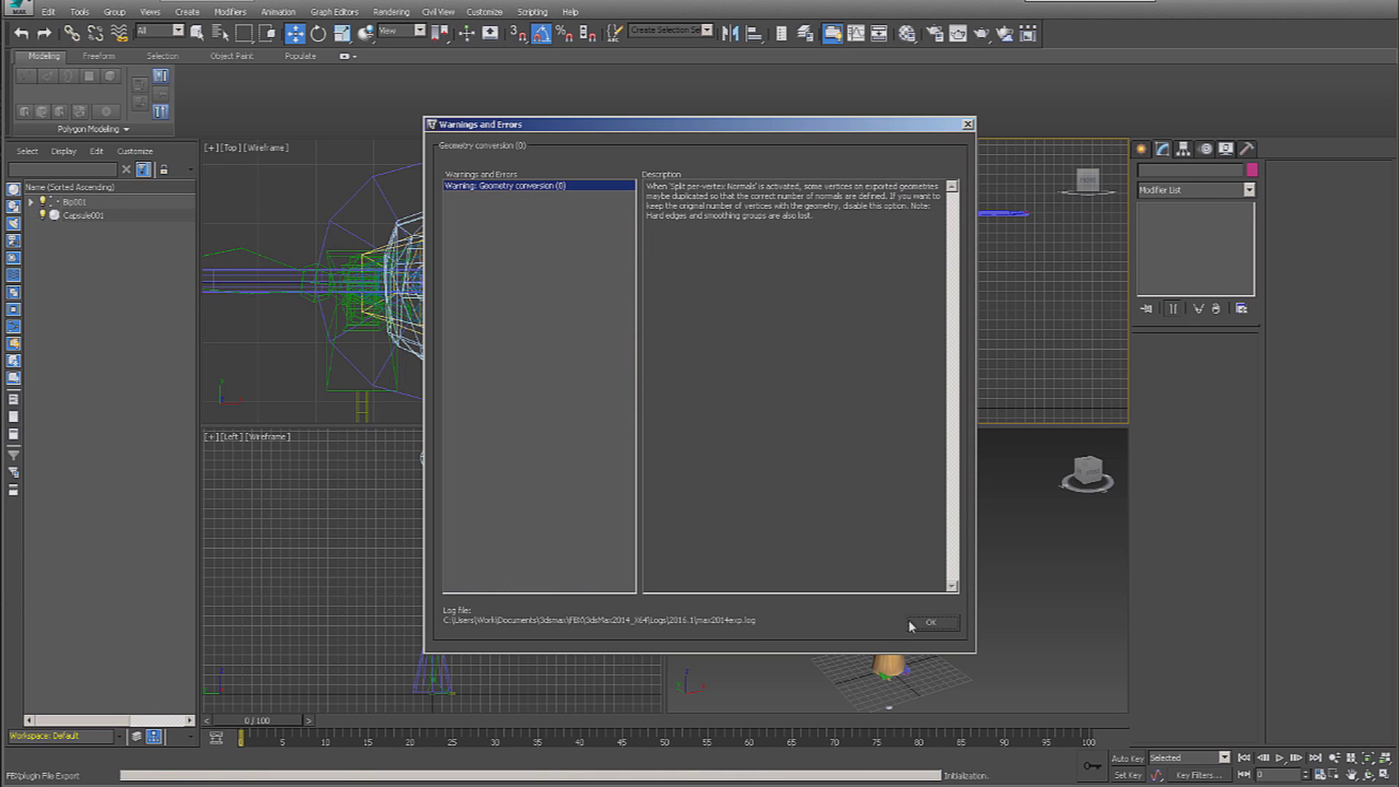
click(924, 622)
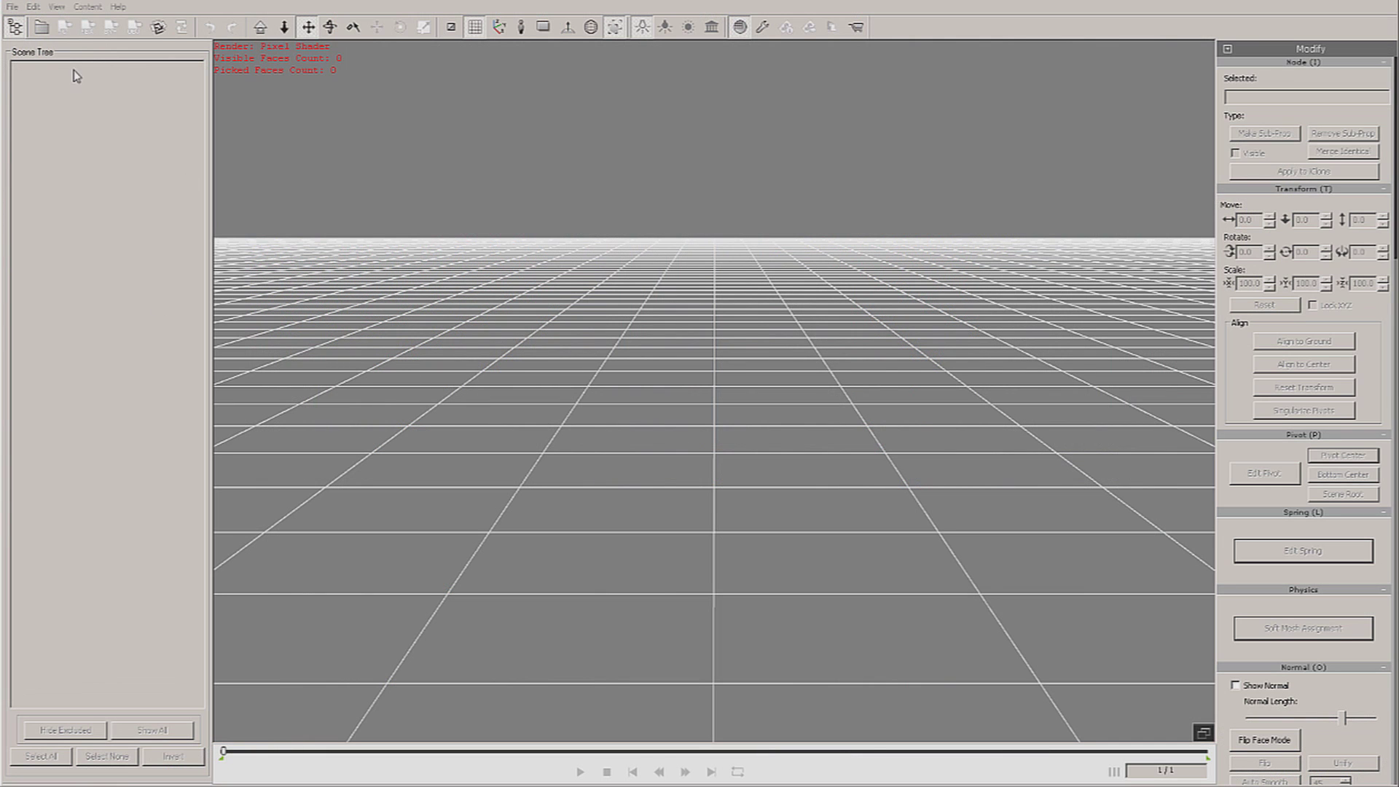
Switch to 3DXchange and import BroomManCharacter2.FBX without animation, keeping automatic material color adjustment
click(41, 27)
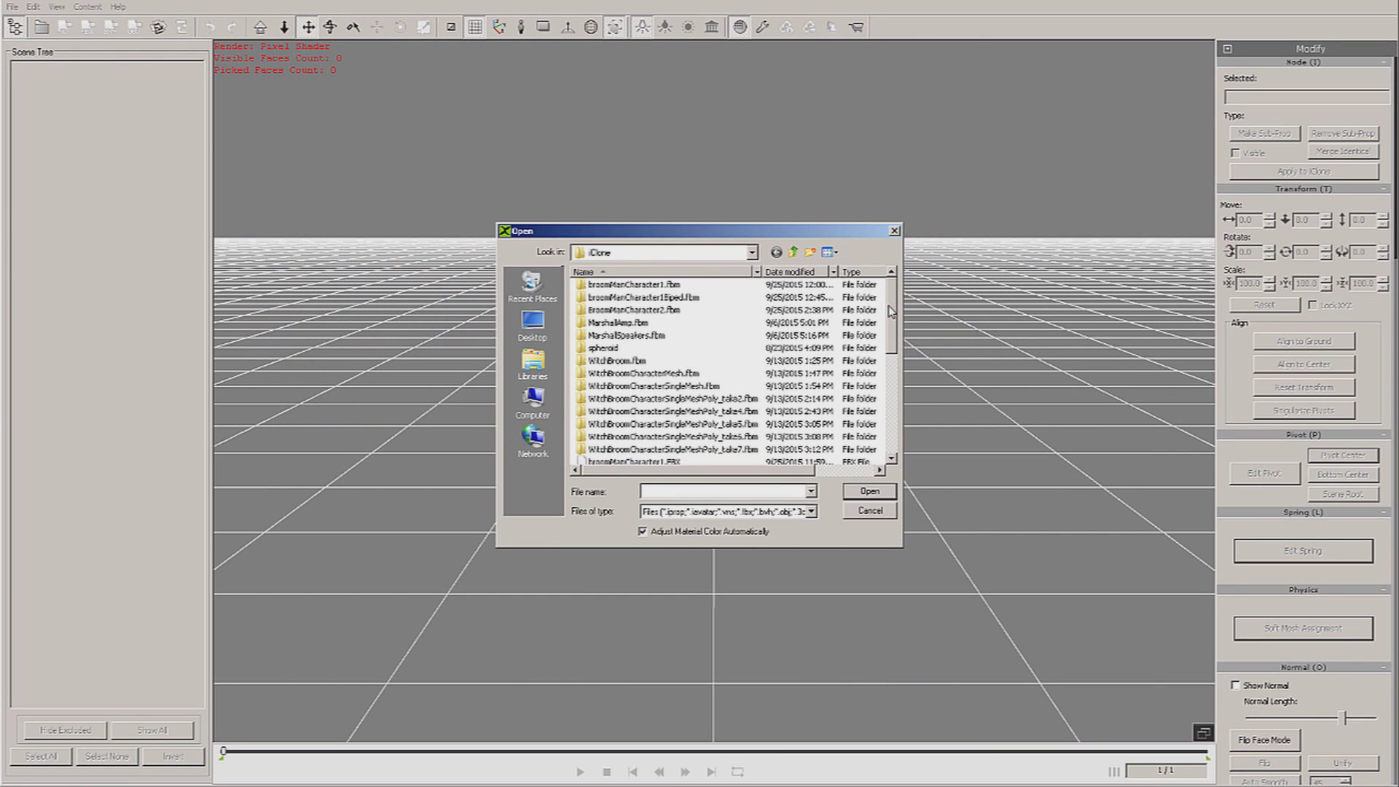
drag(889, 311, 889, 386)
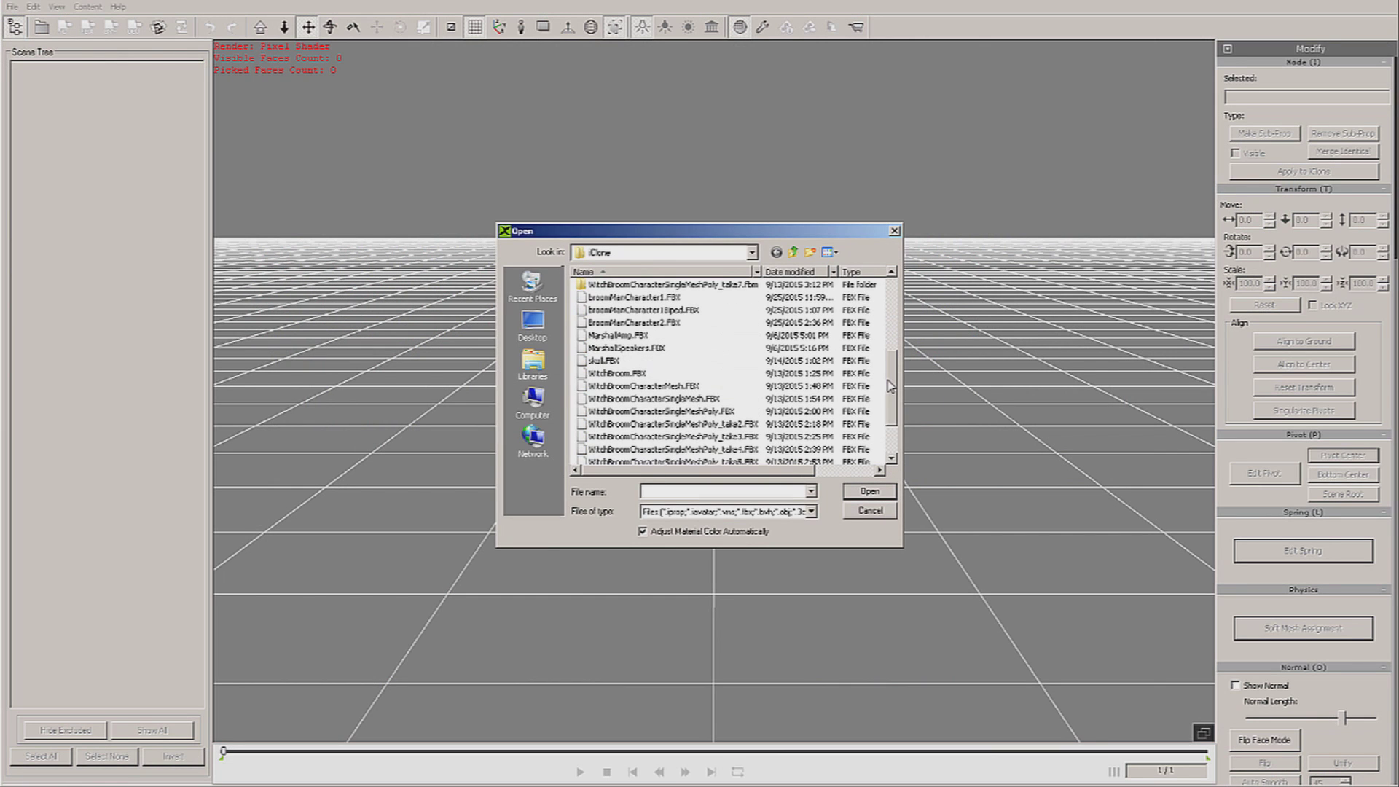
double_click(627, 326)
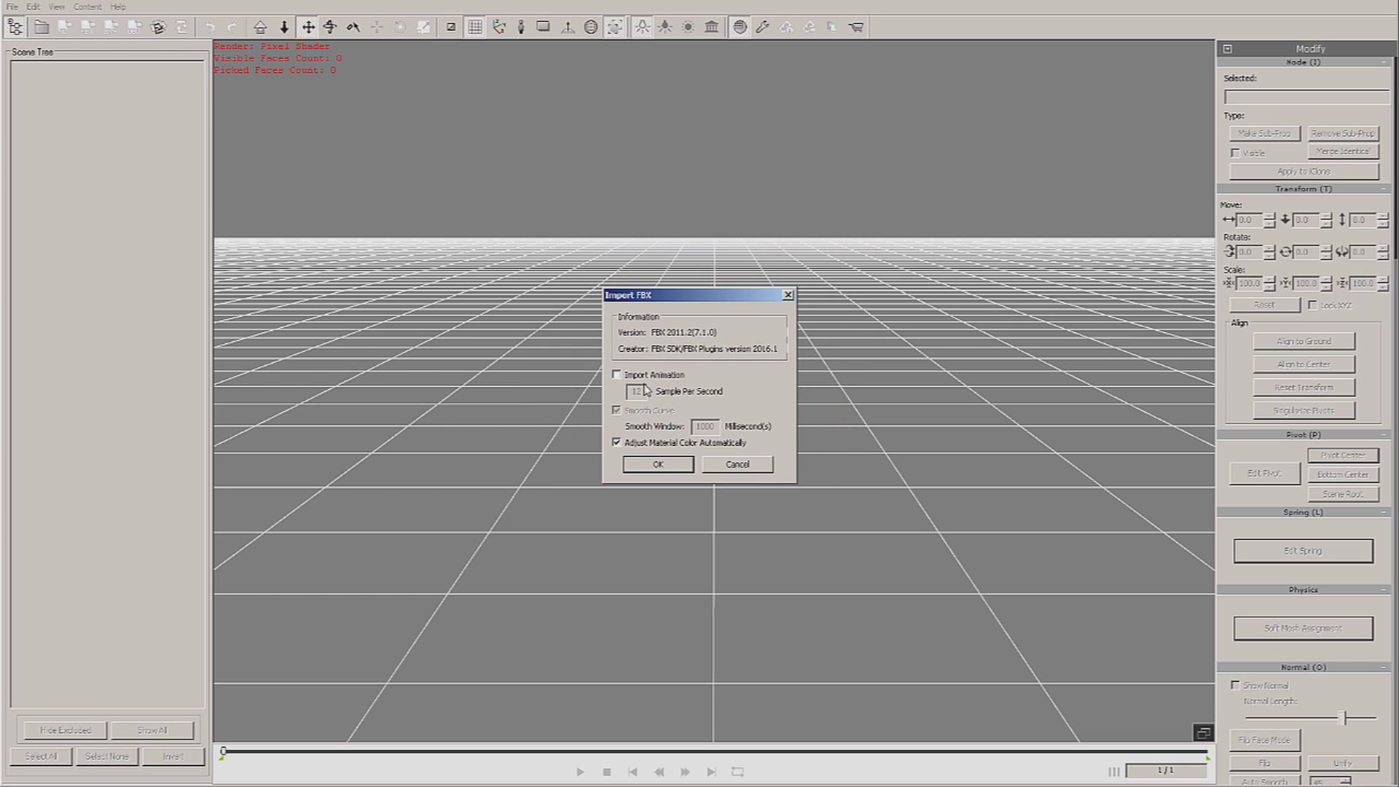
click(657, 465)
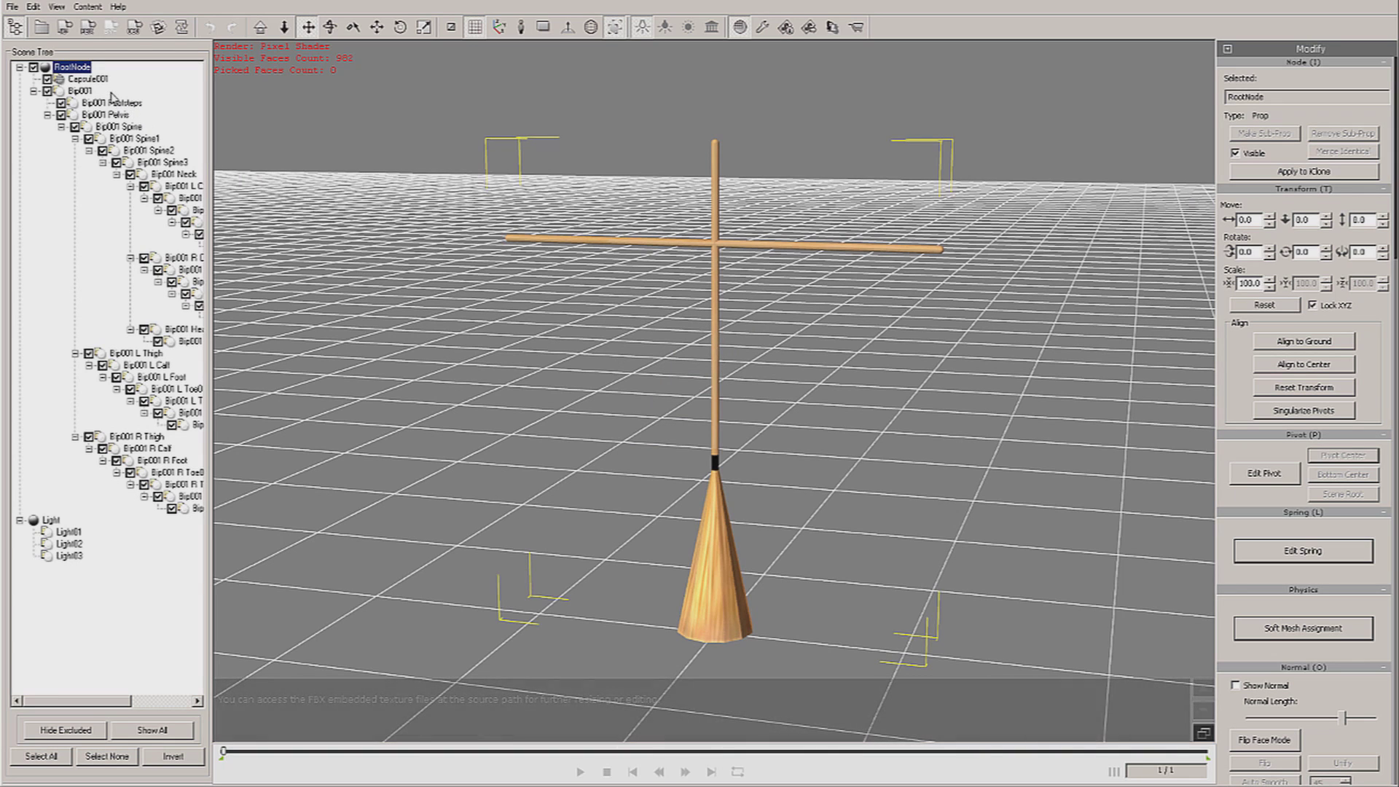
Apply Auto Smooth to the normals of the Capsule001 broom mesh
click(89, 80)
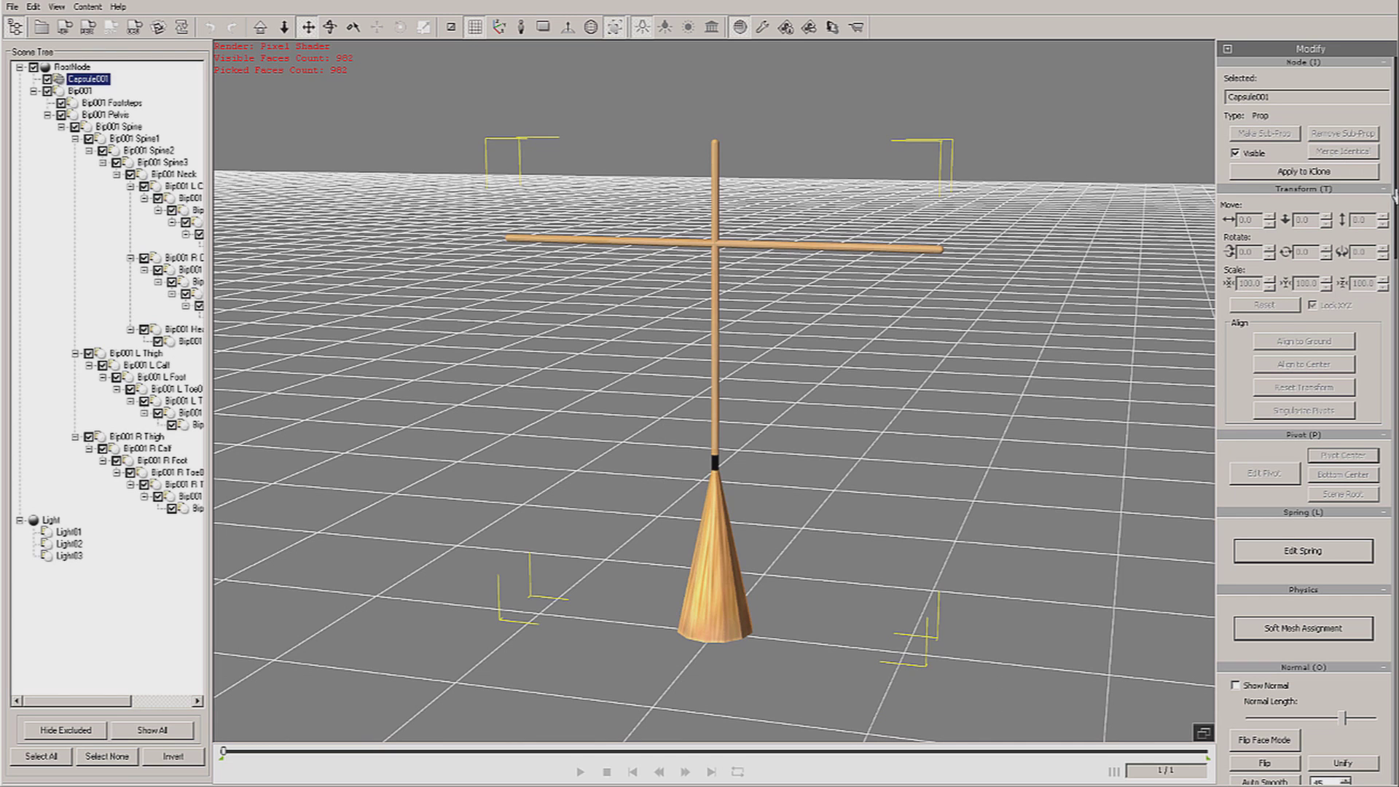
scroll(1338, 357, down, 6)
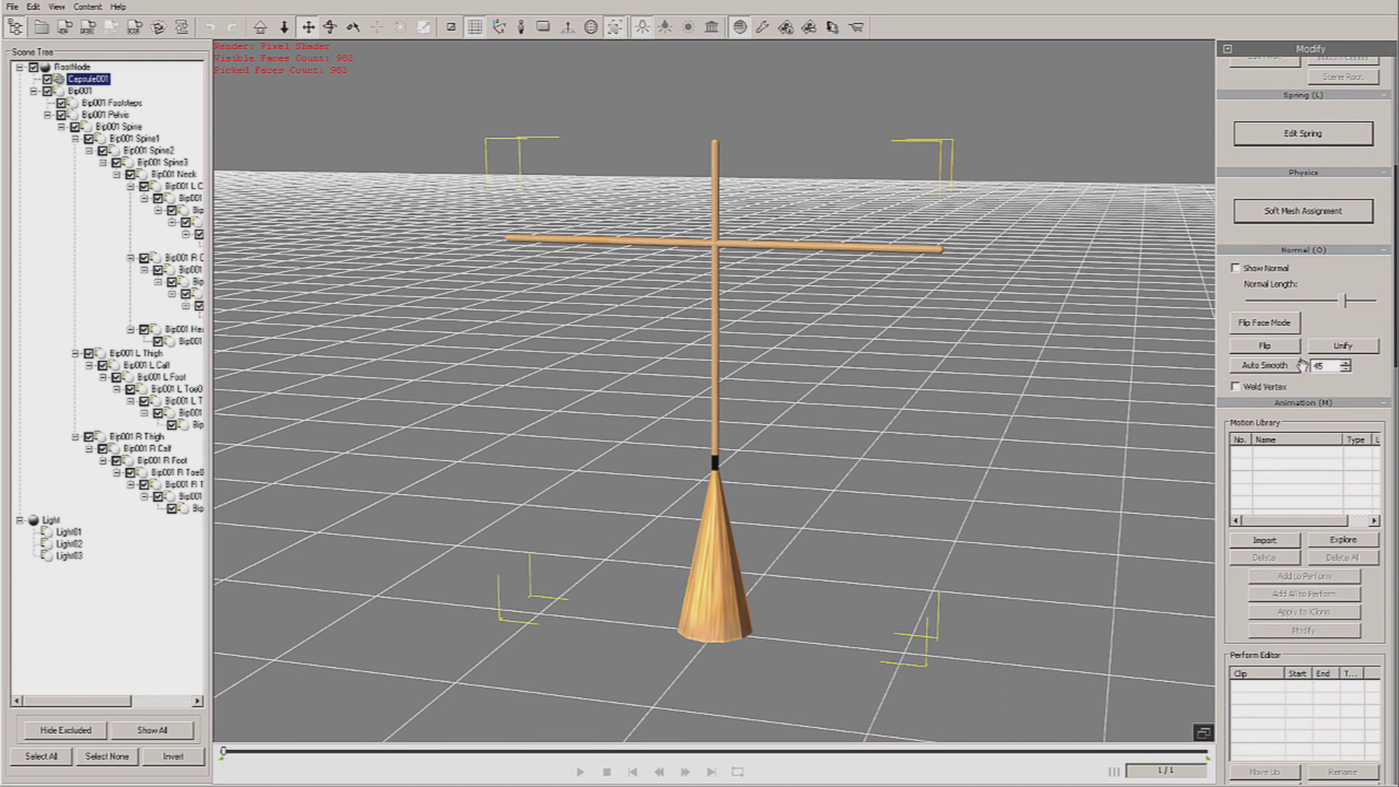
click(1297, 365)
Convert the whole model from RootNode to a non-standard character with the 3ds Max Biped preset and activate the bone mapping
click(73, 67)
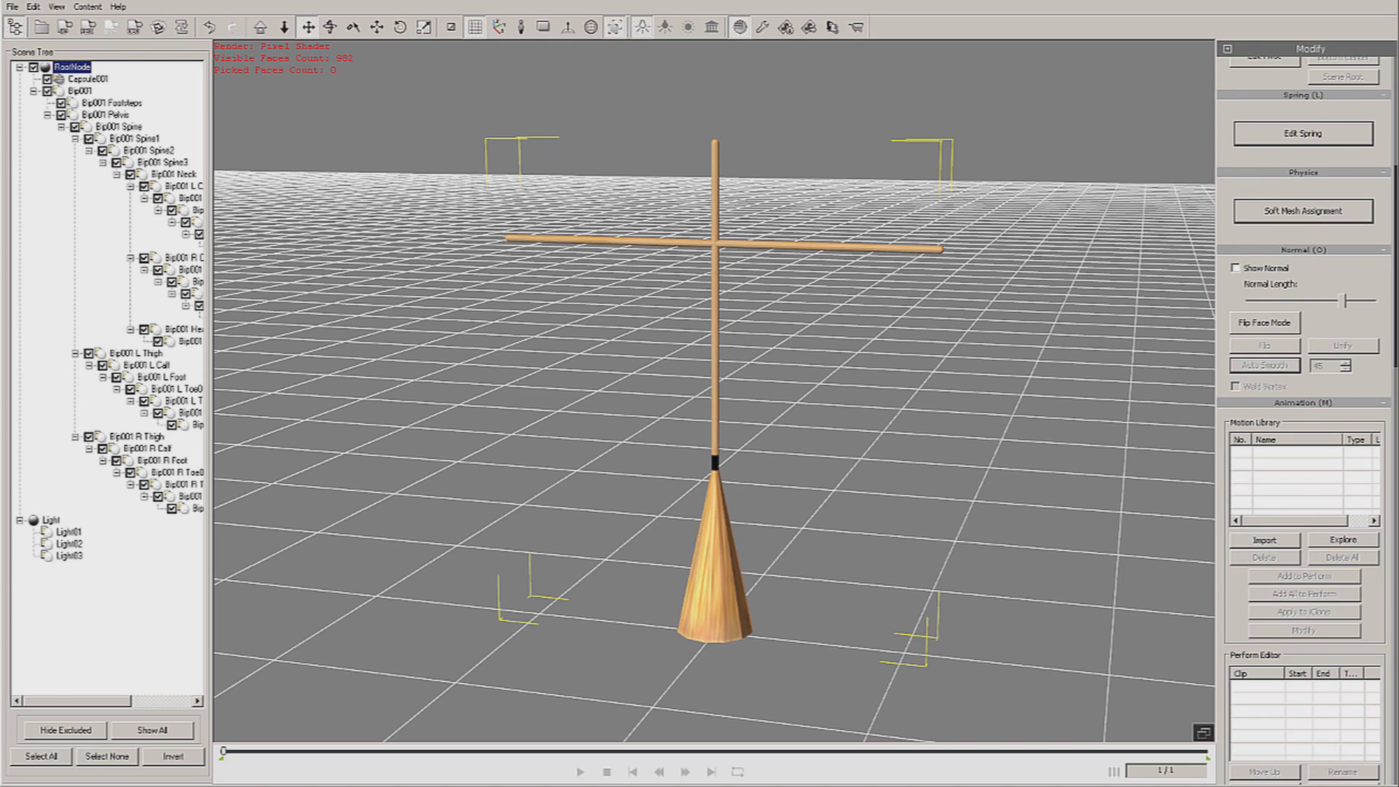
drag(1393, 298, 1348, 488)
click(1321, 501)
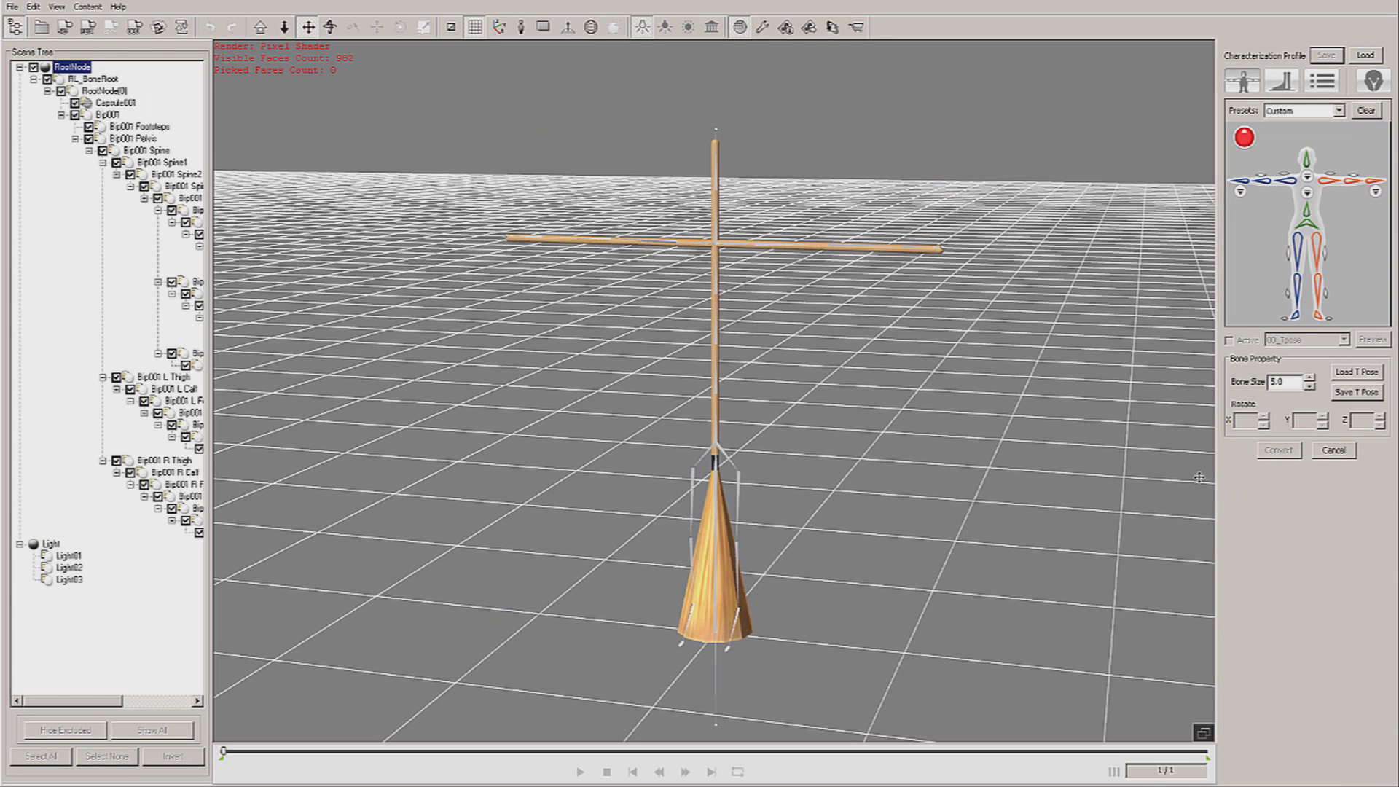
click(1339, 111)
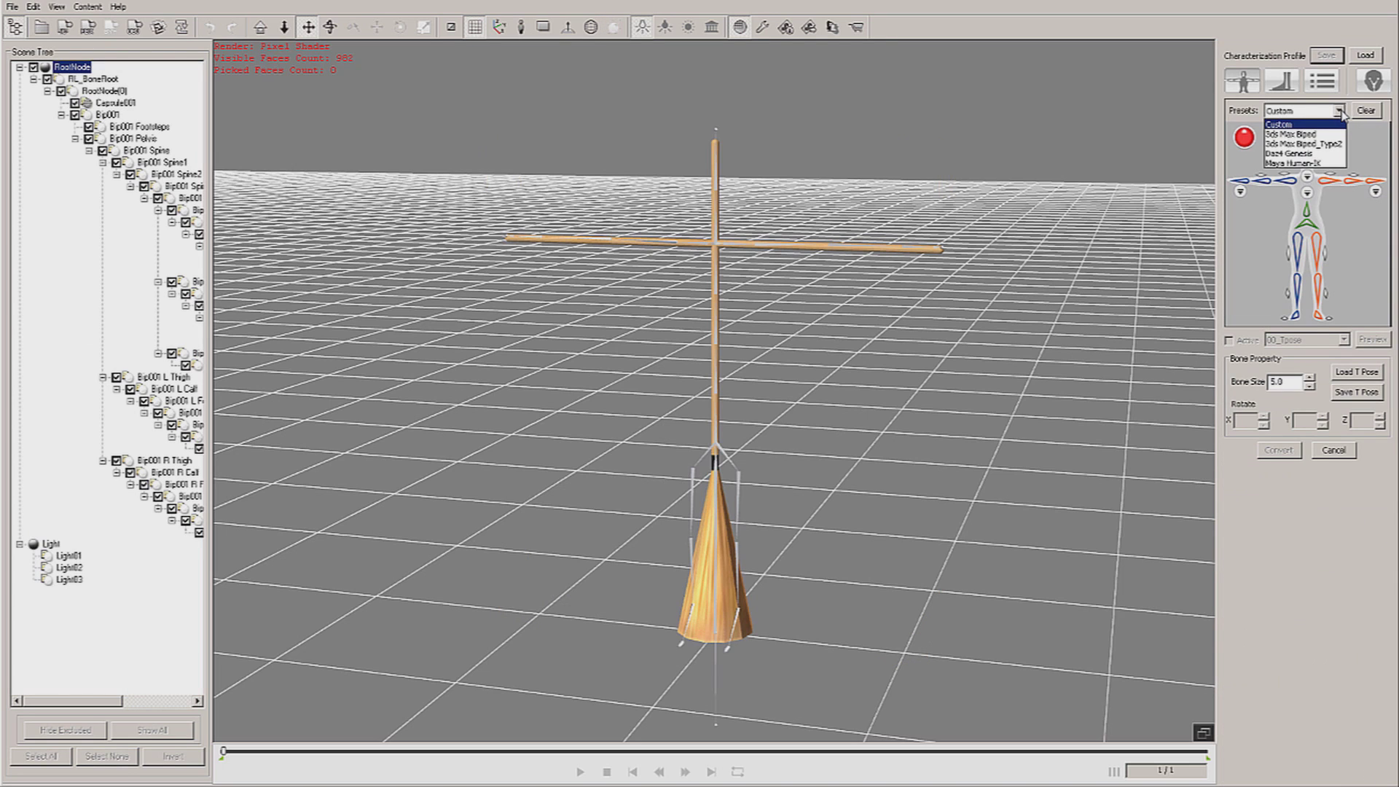
click(1291, 134)
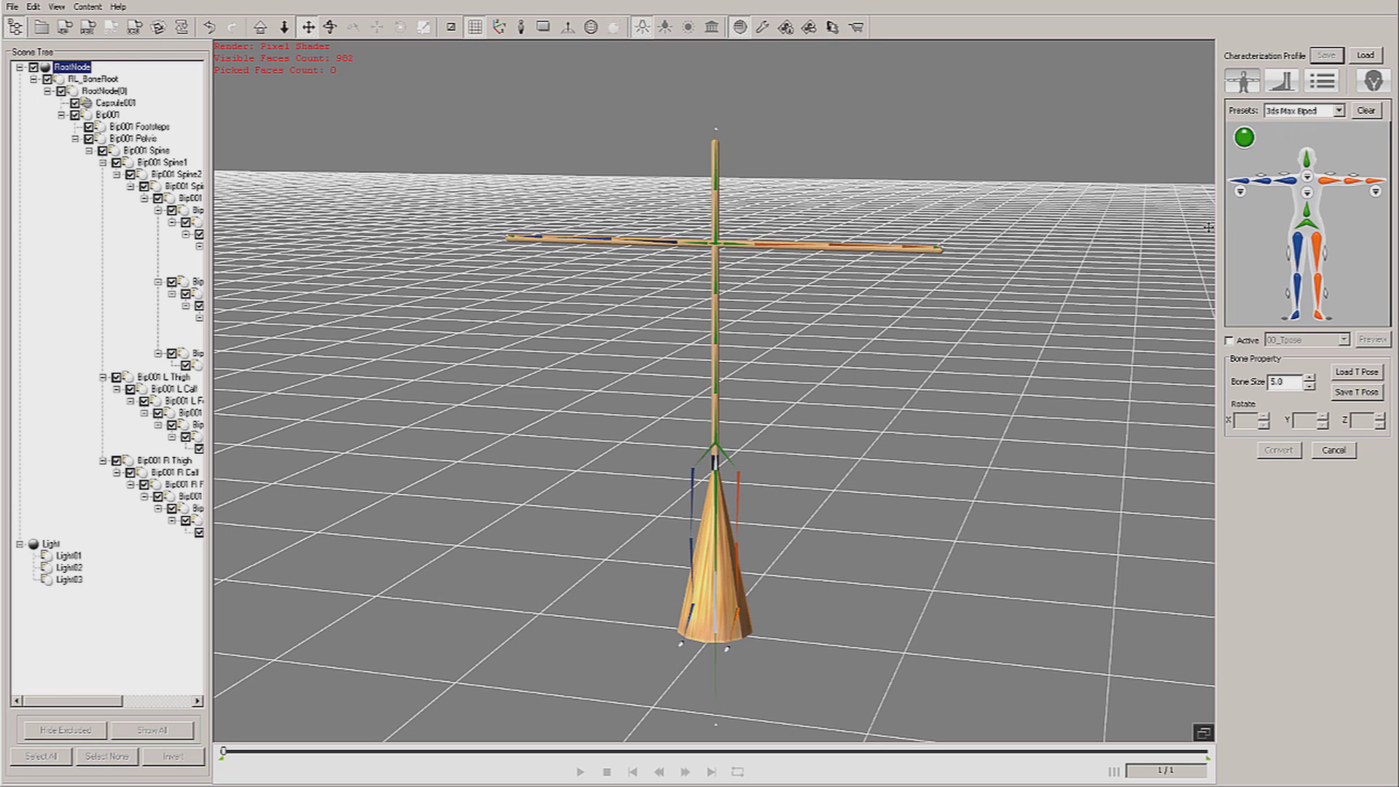
click(1229, 340)
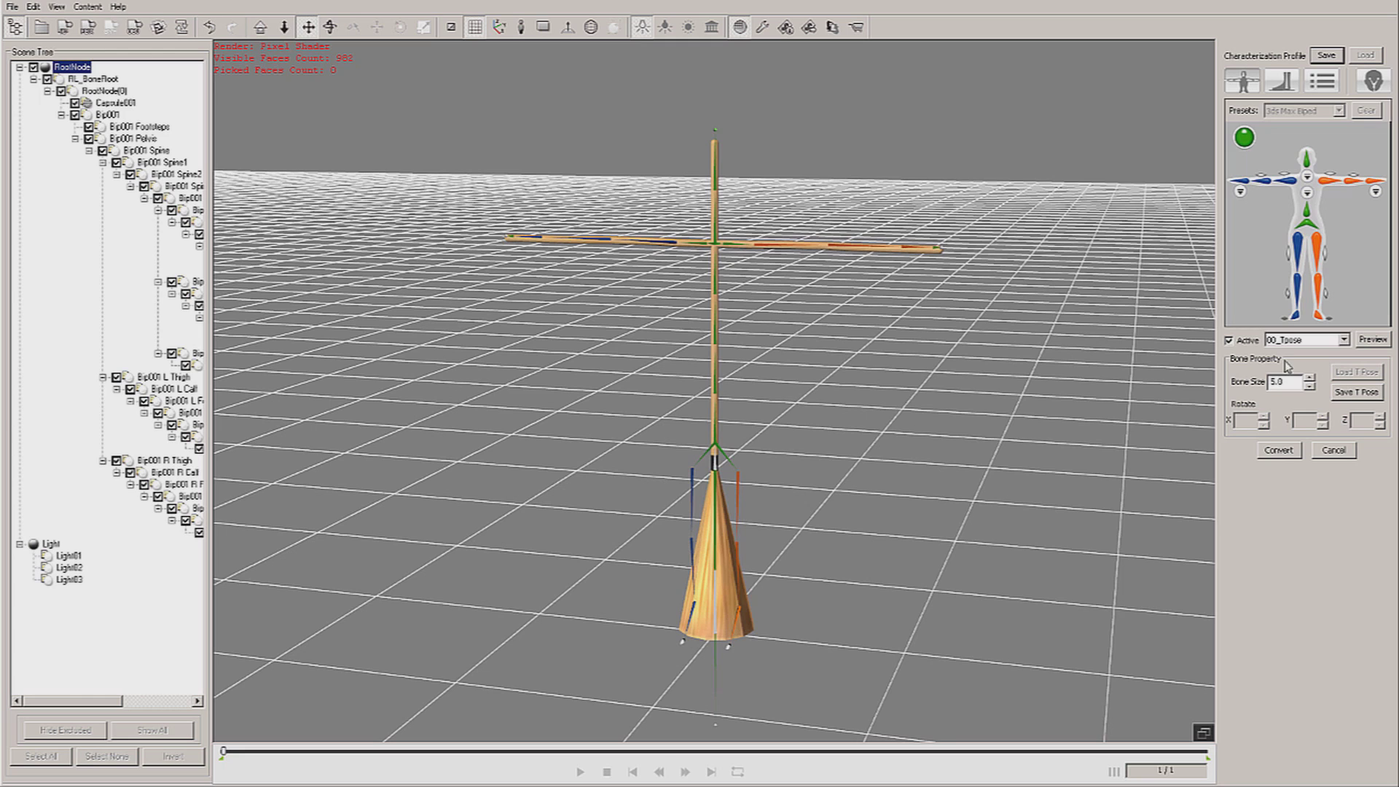
Preview the 12_Explain1 motion and the 11_Basic Walk motion on the characterized broom, stopping playback after each
click(1344, 340)
click(1319, 478)
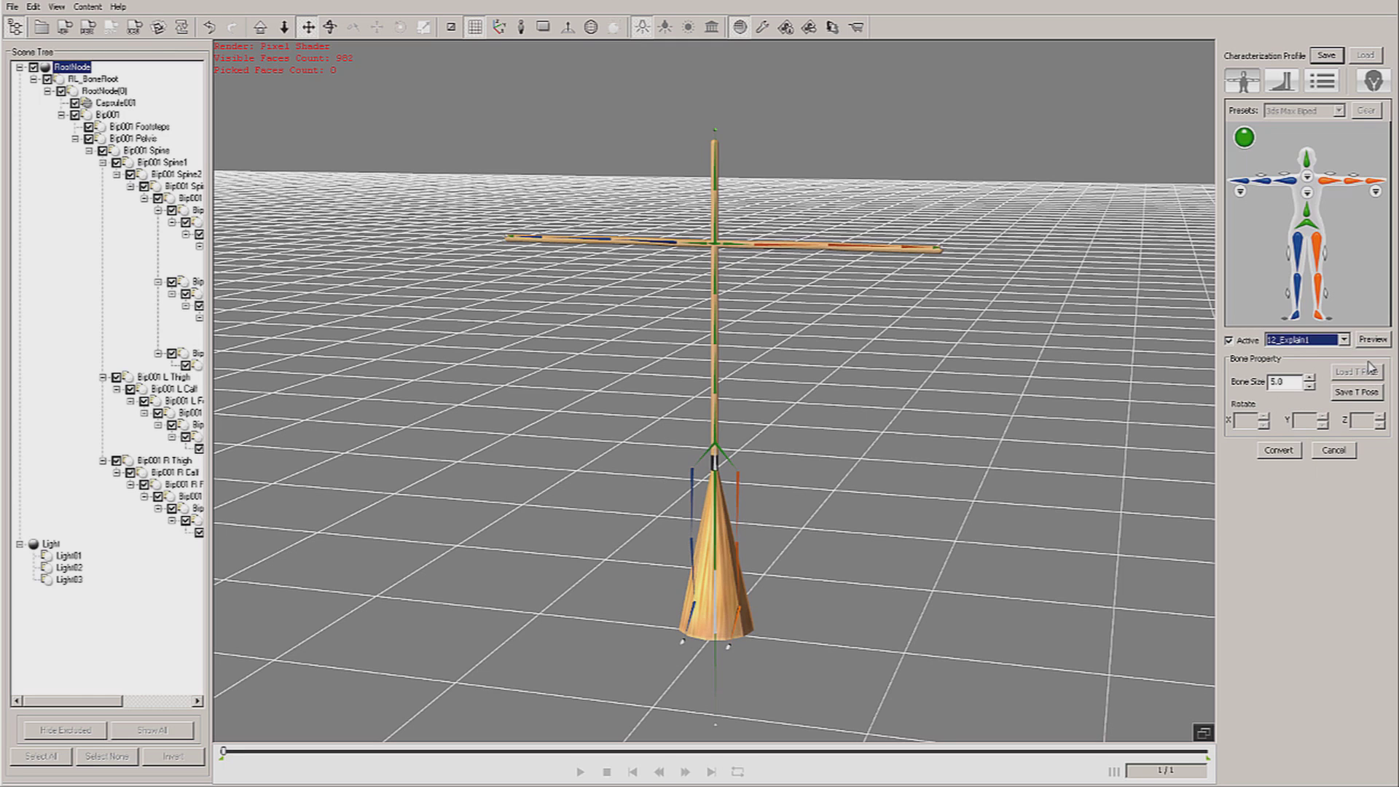
click(1372, 340)
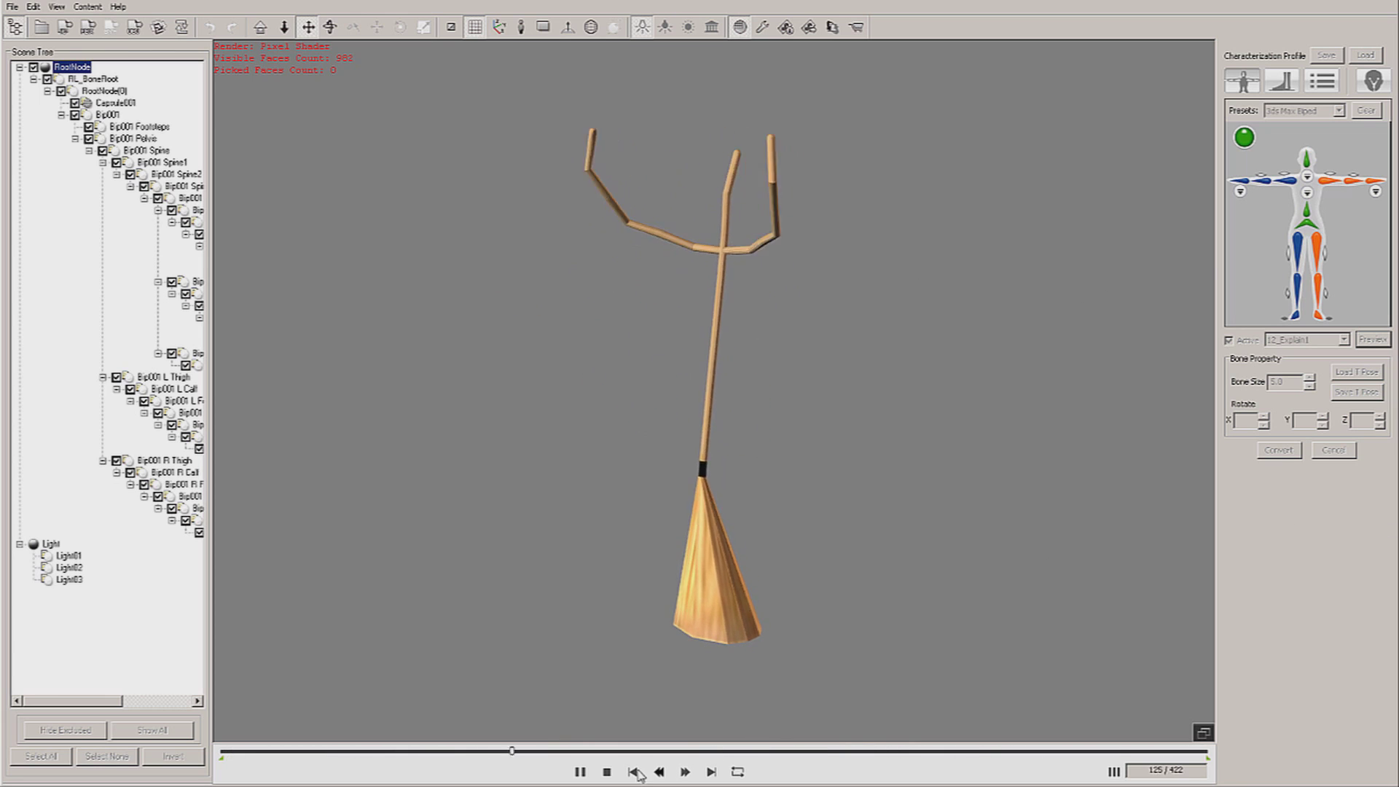
click(607, 772)
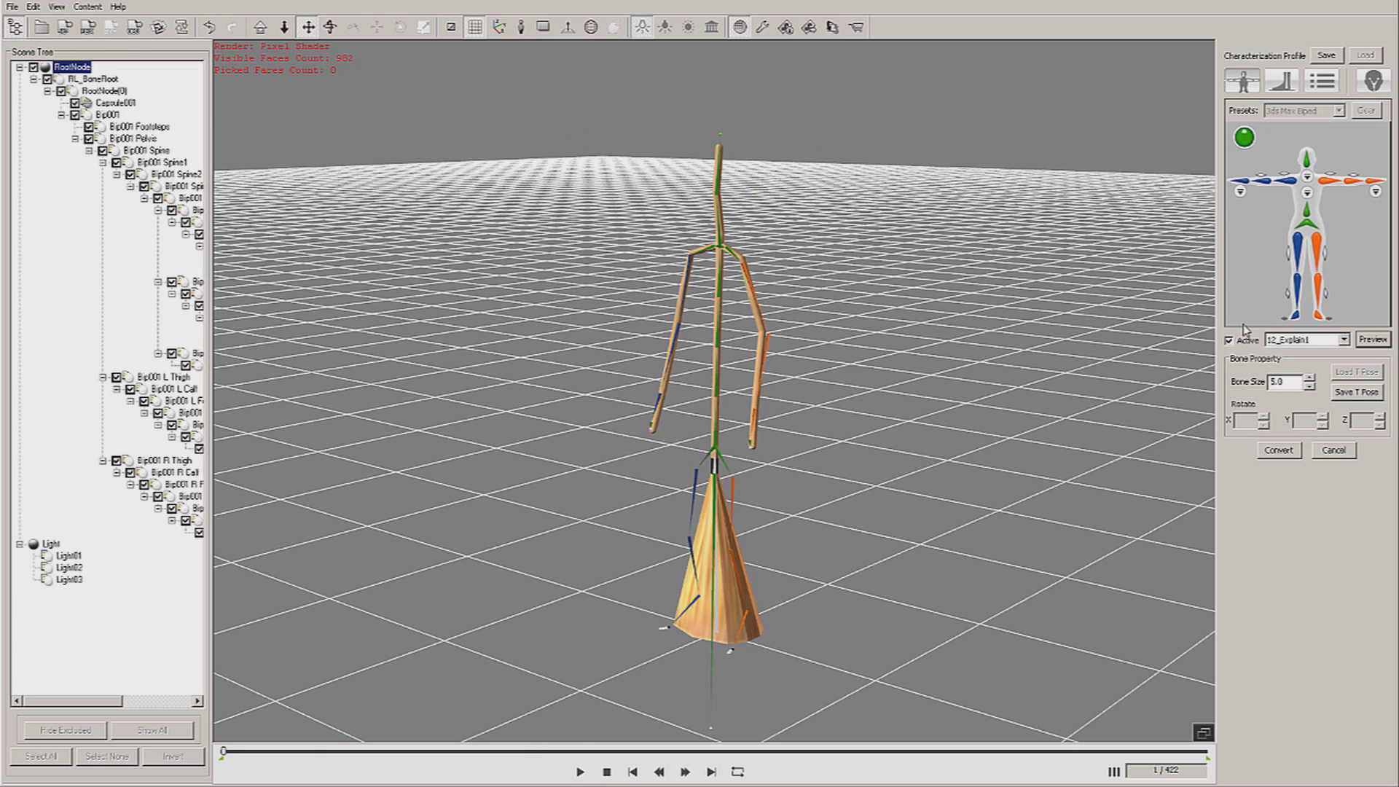
click(1342, 339)
click(1304, 457)
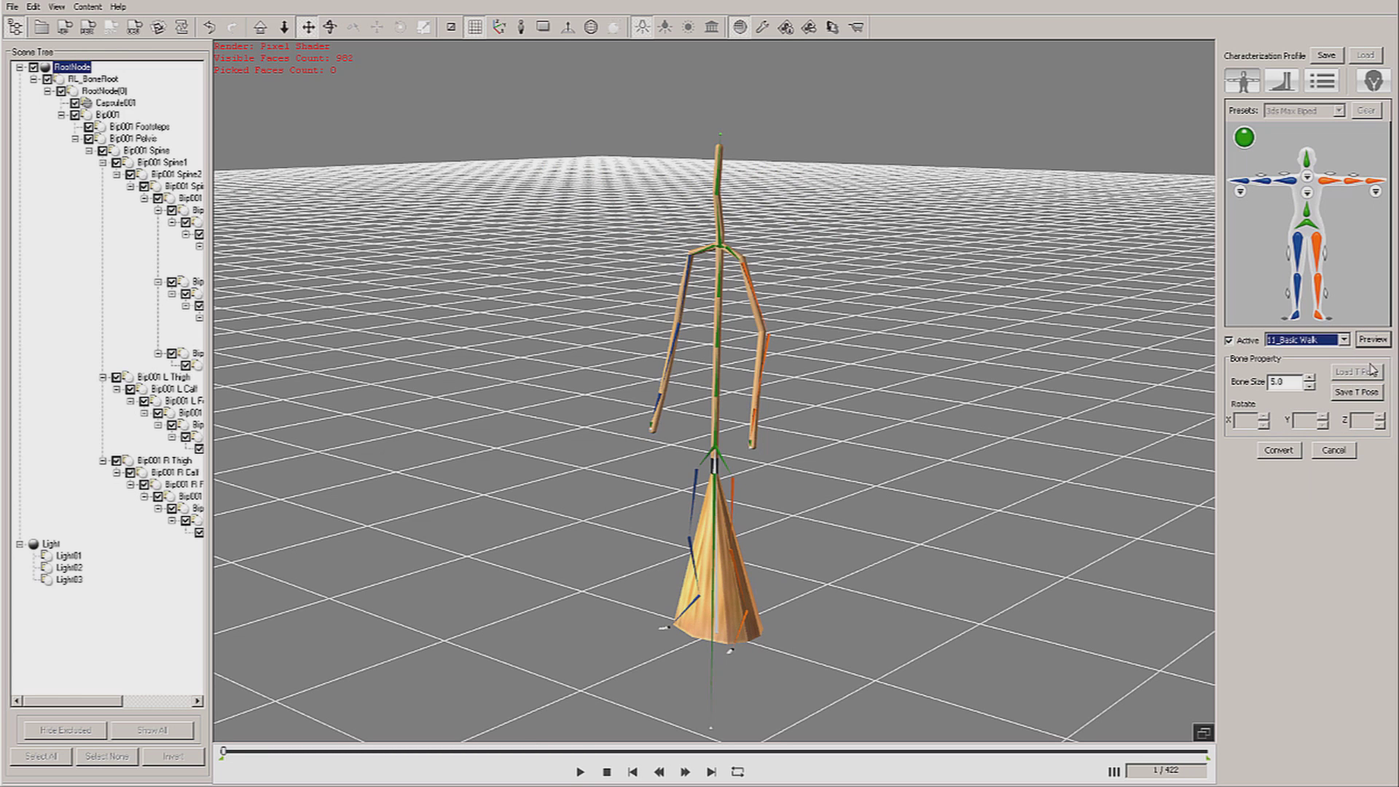
click(1372, 340)
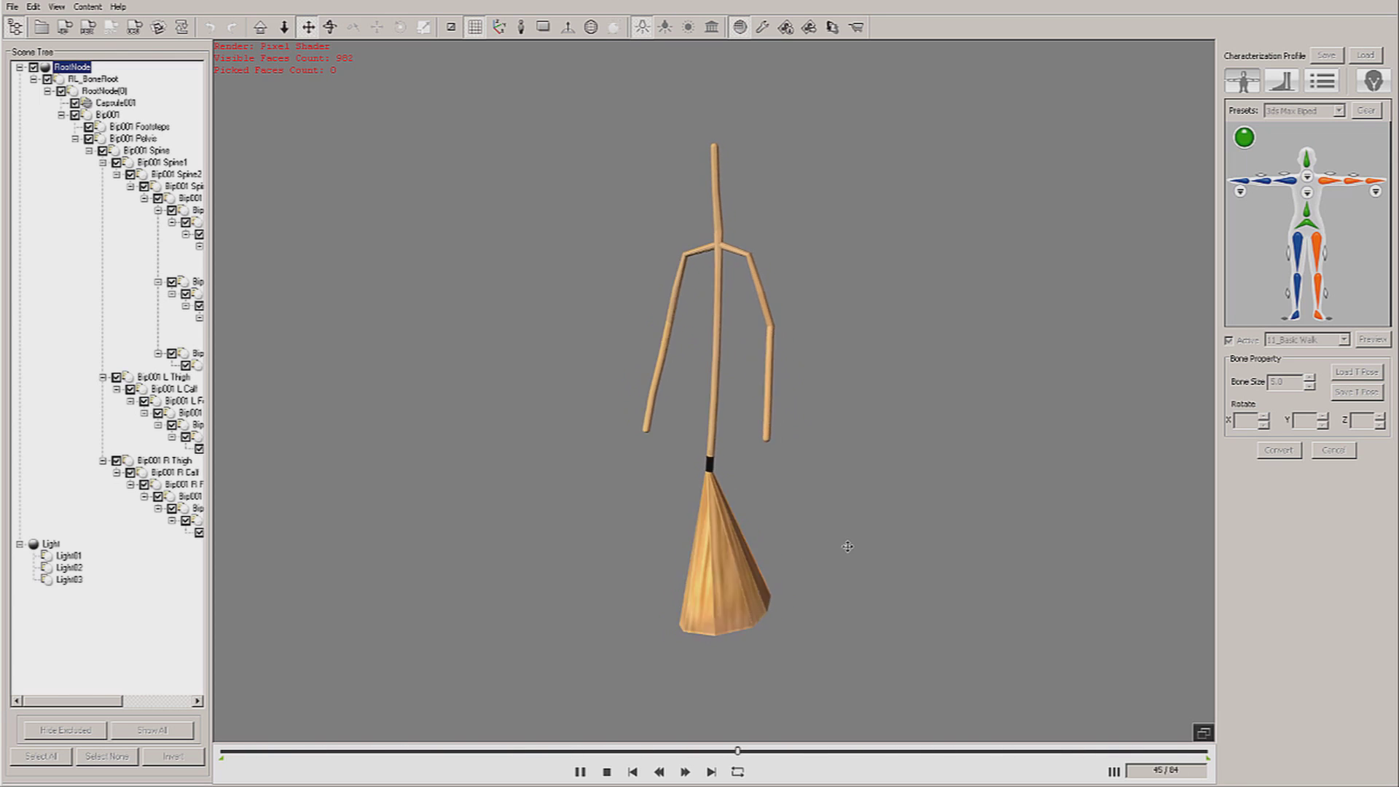
click(608, 774)
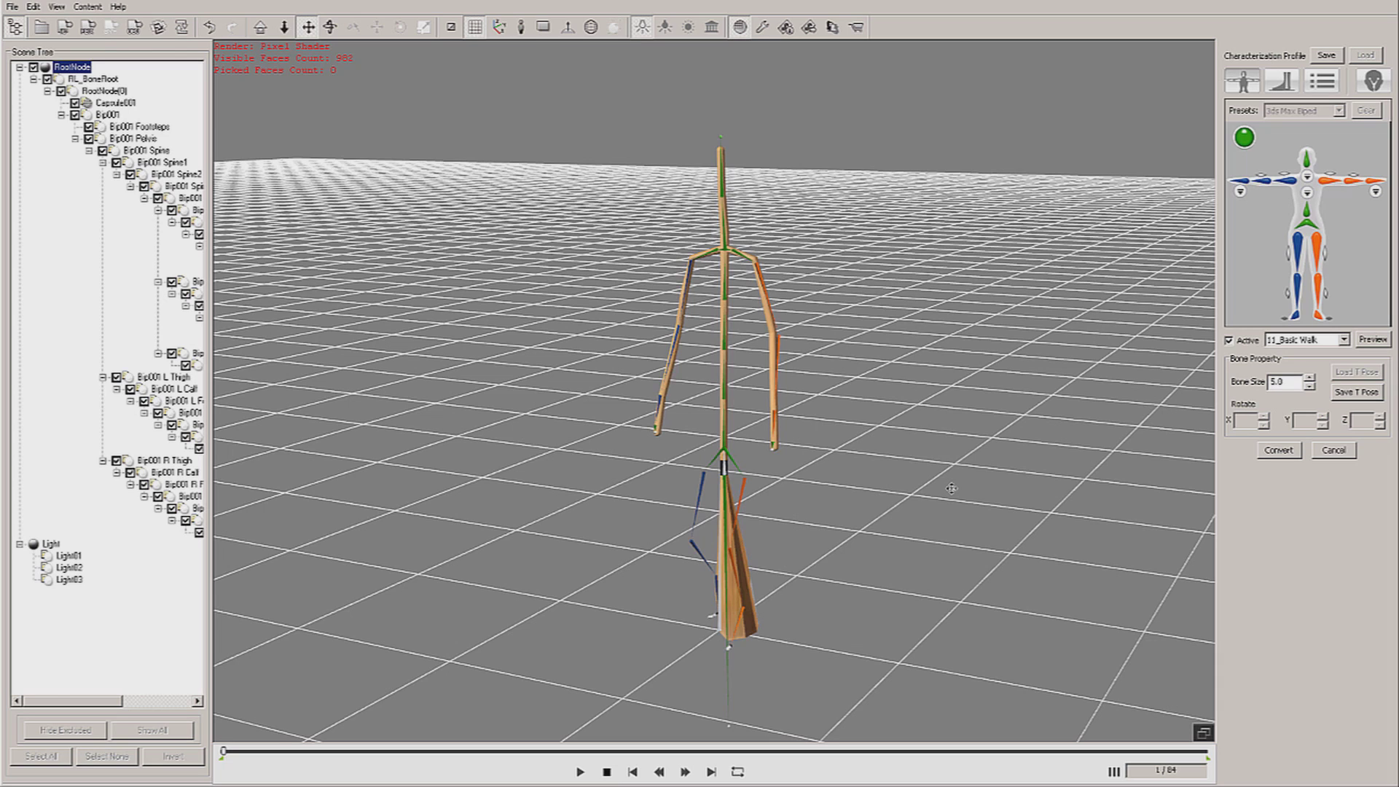
Return the broom character to its T-pose by previewing the 00_Tpose motion
click(1345, 340)
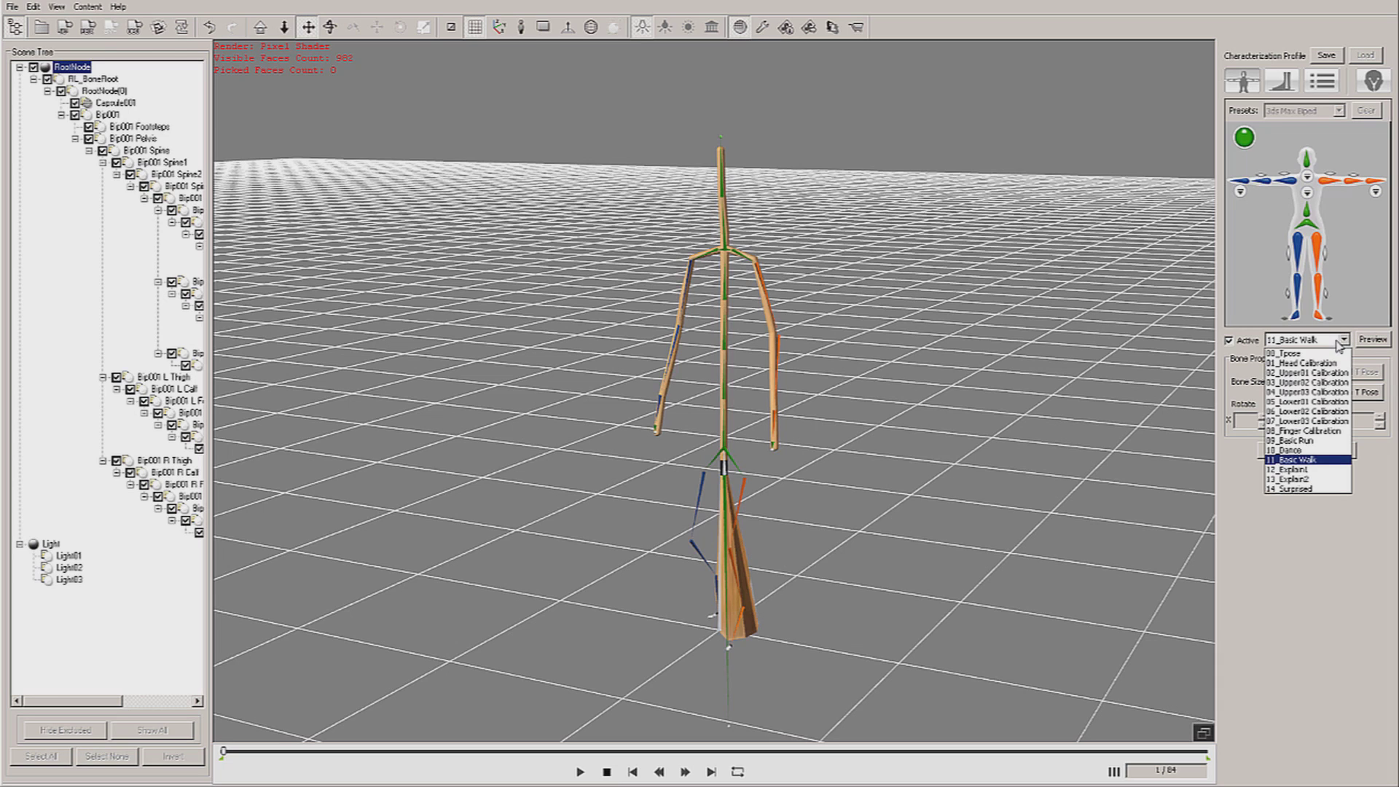
click(1297, 352)
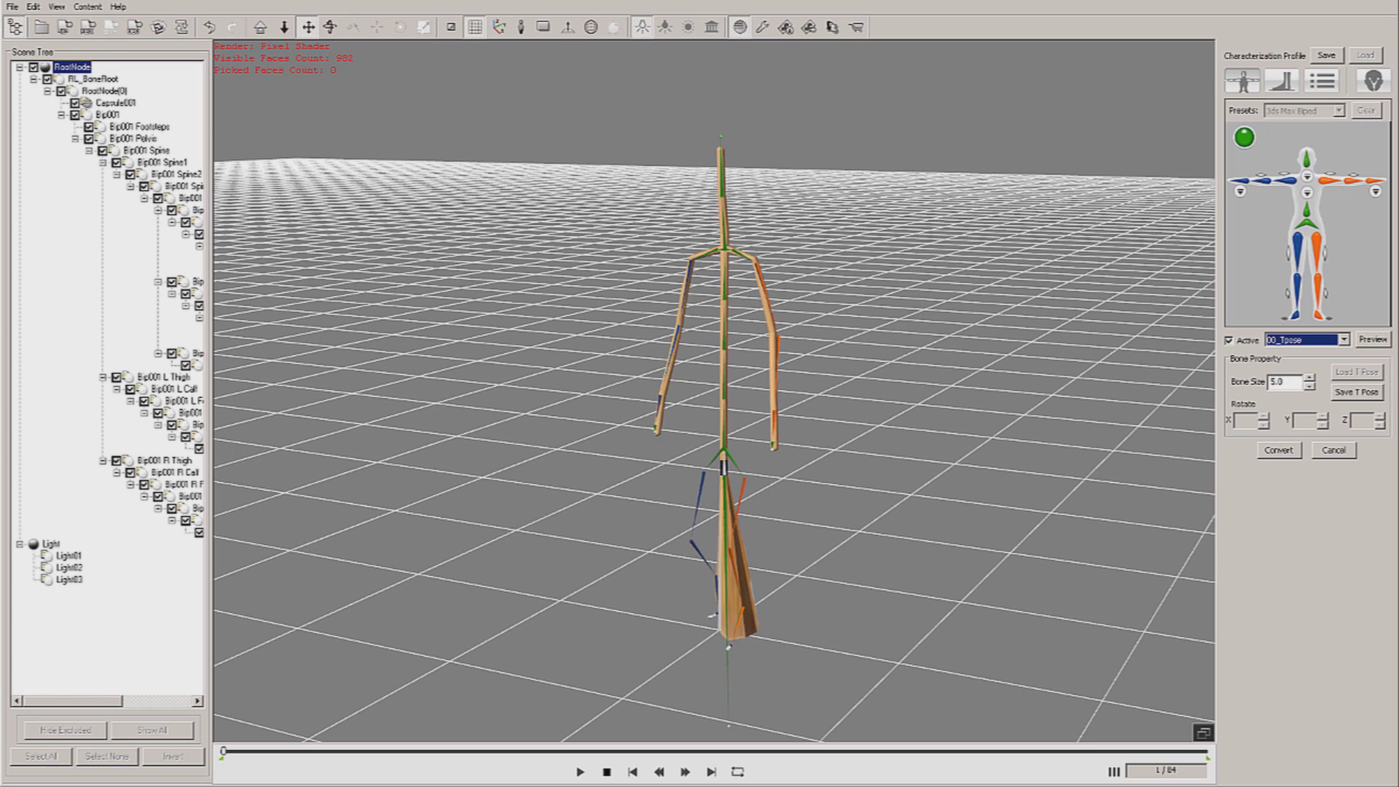
click(1385, 342)
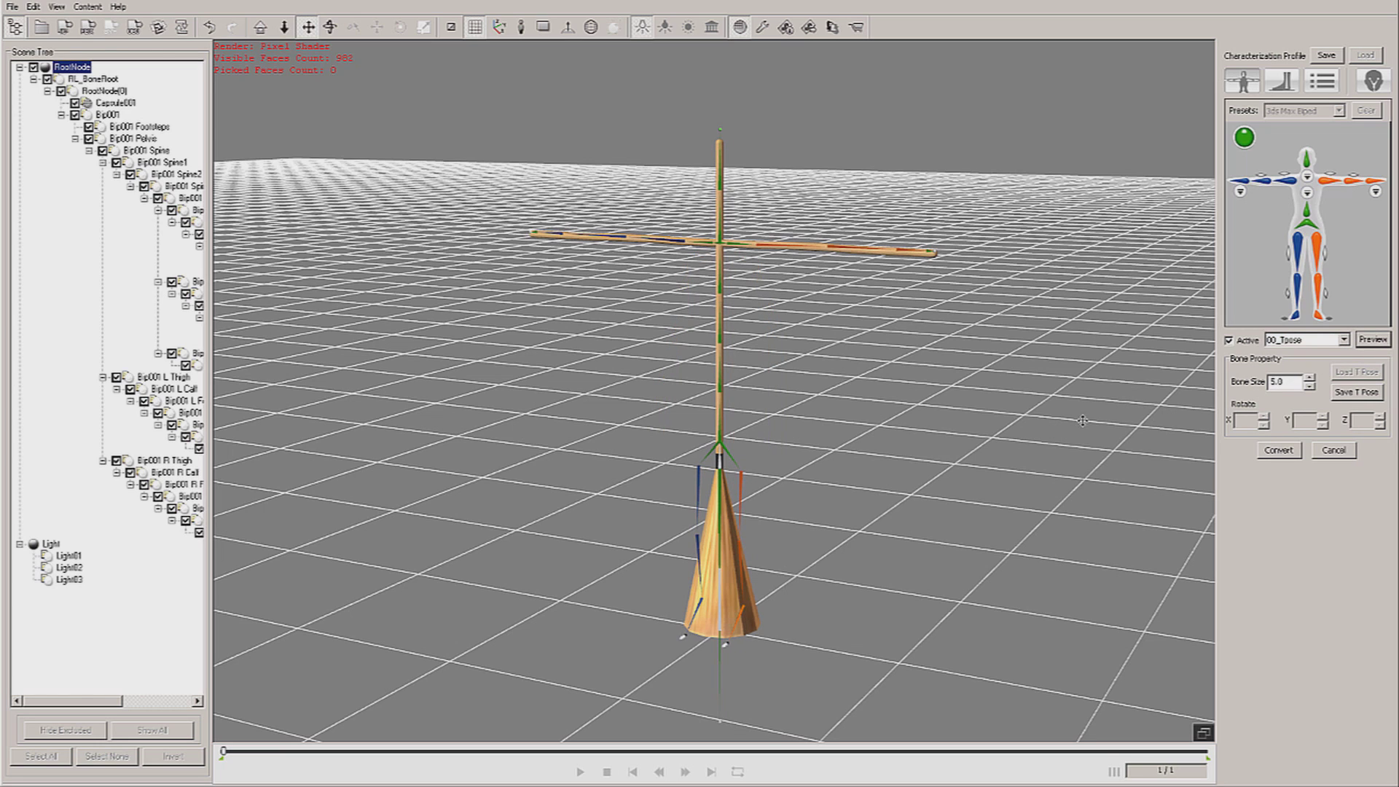
Finish the character conversion and apply the broom character to iClone, showing it whole in the viewport
click(1279, 450)
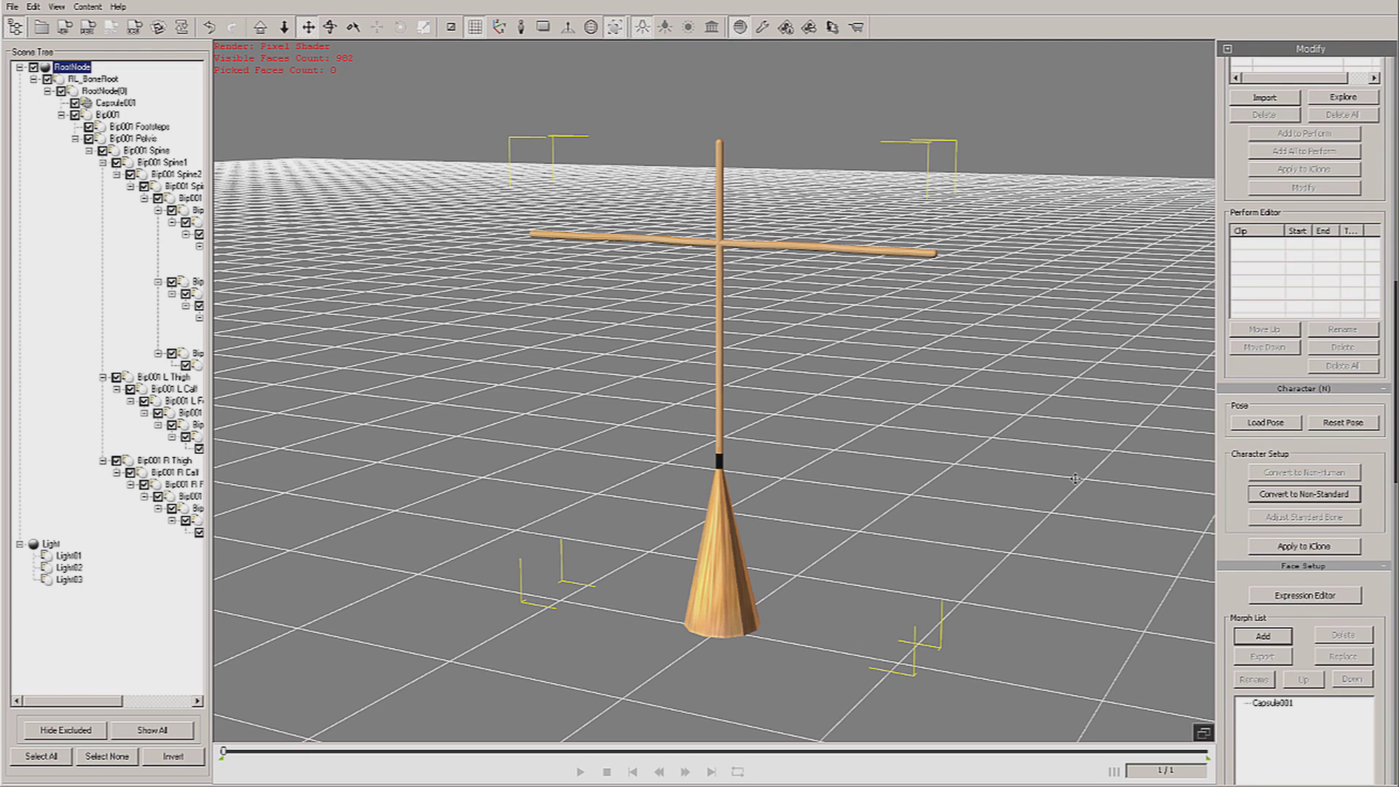
click(1301, 548)
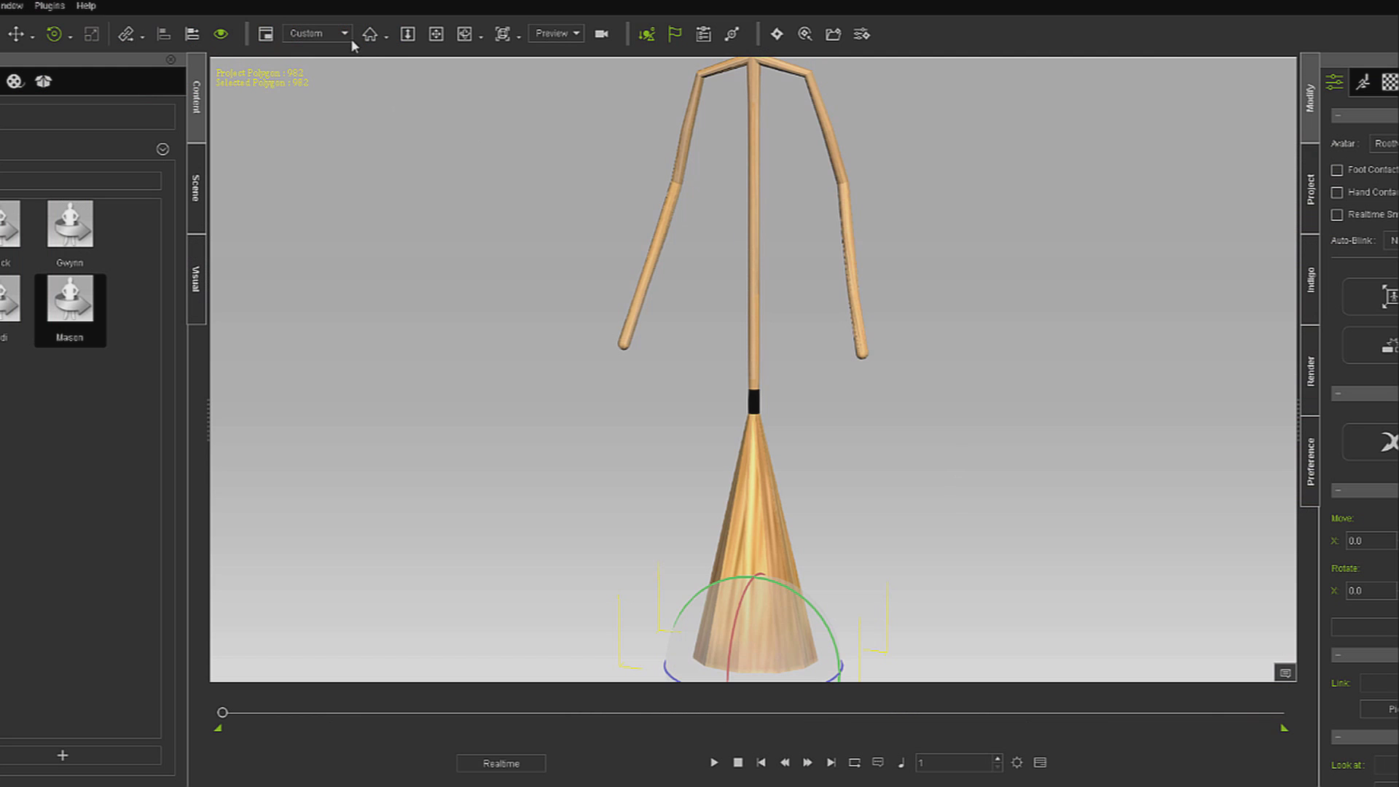
click(369, 34)
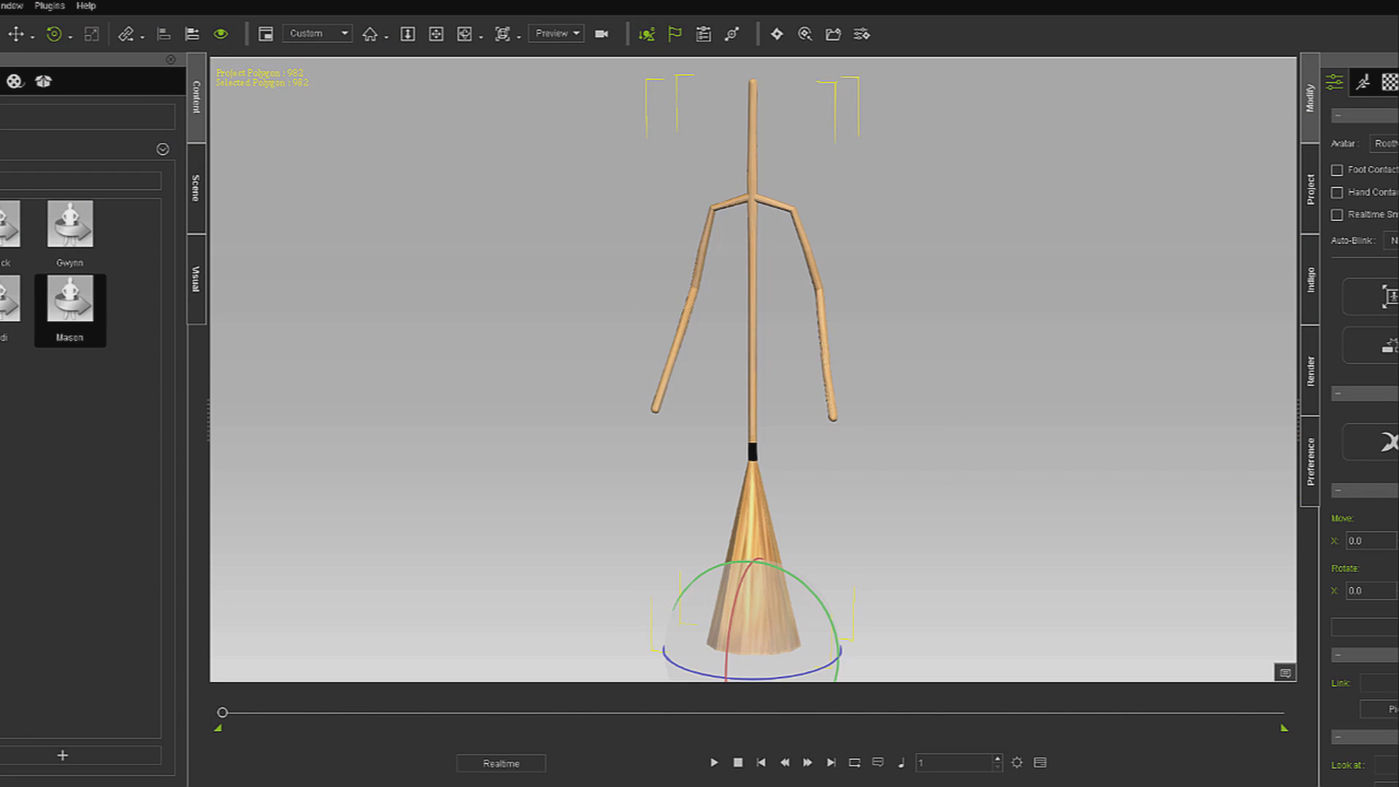
Apply the Mason persona to the broom character, play its Talk serious performance, and return to the first frame
click(70, 289)
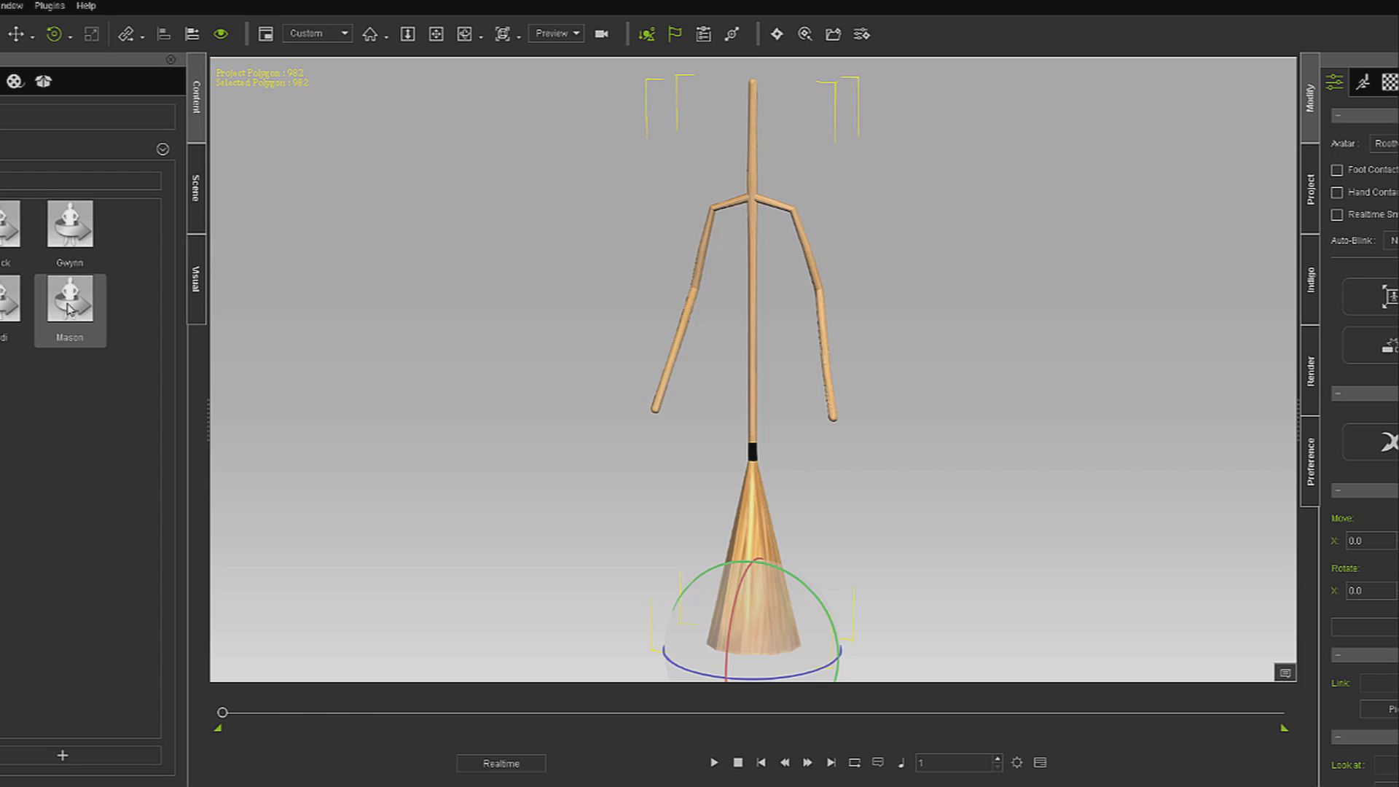
right_click(758, 282)
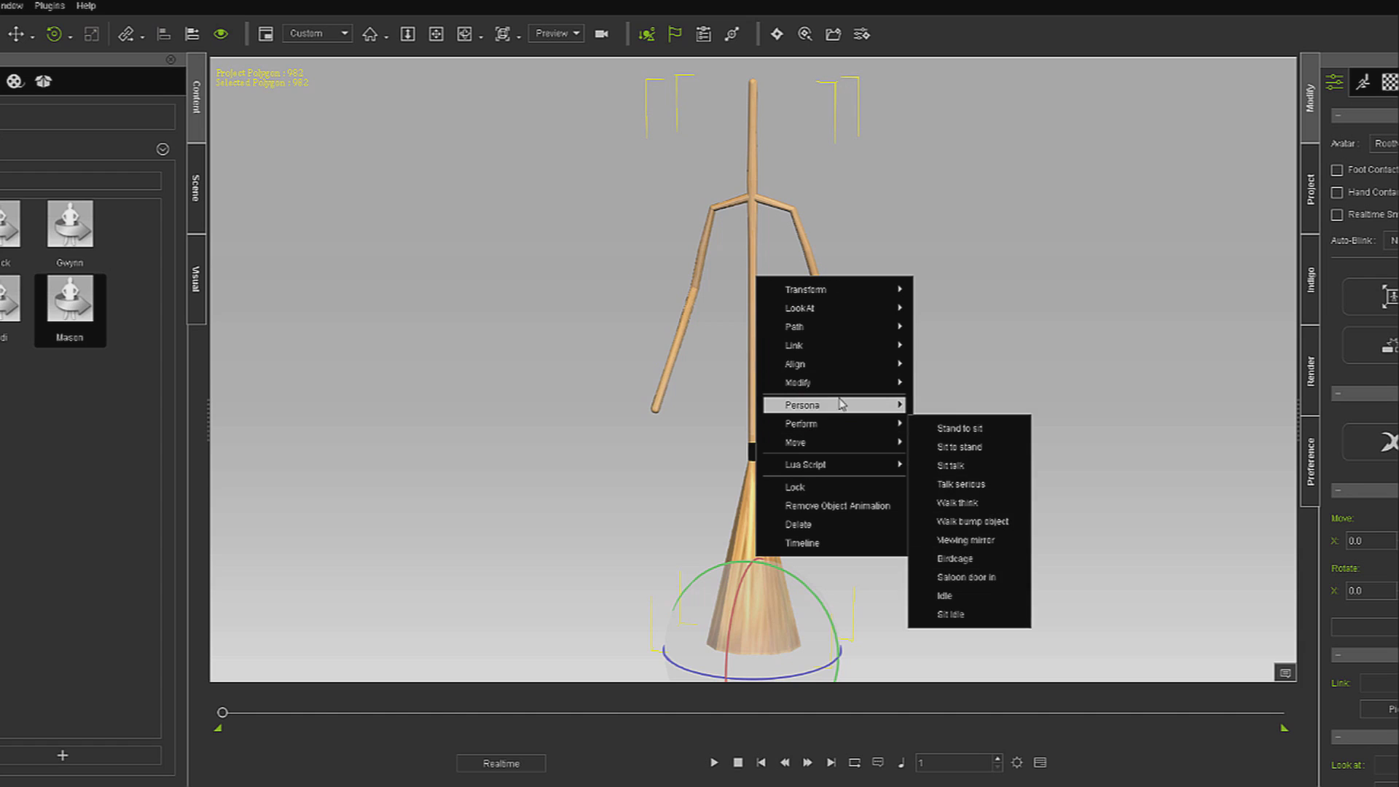
mouse_move(841, 423)
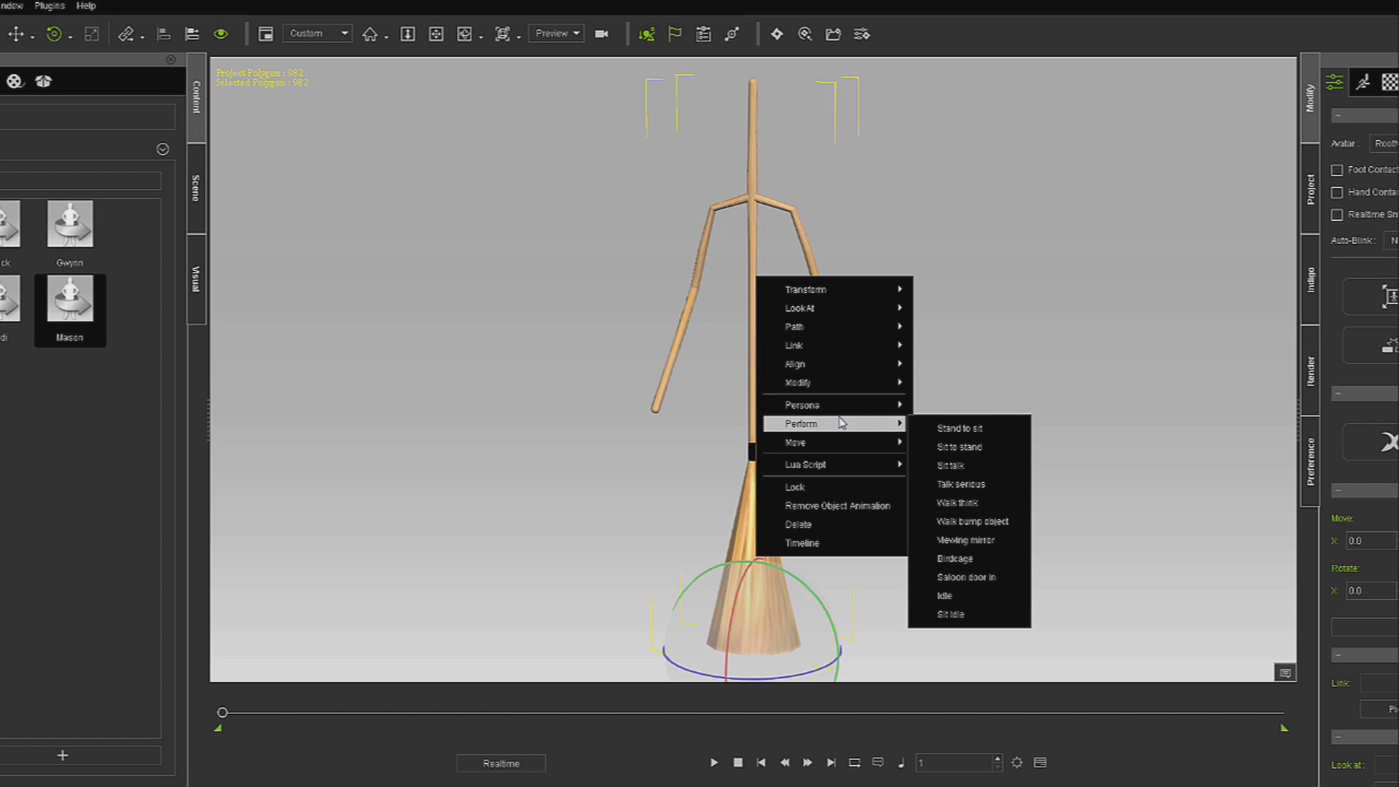
click(973, 485)
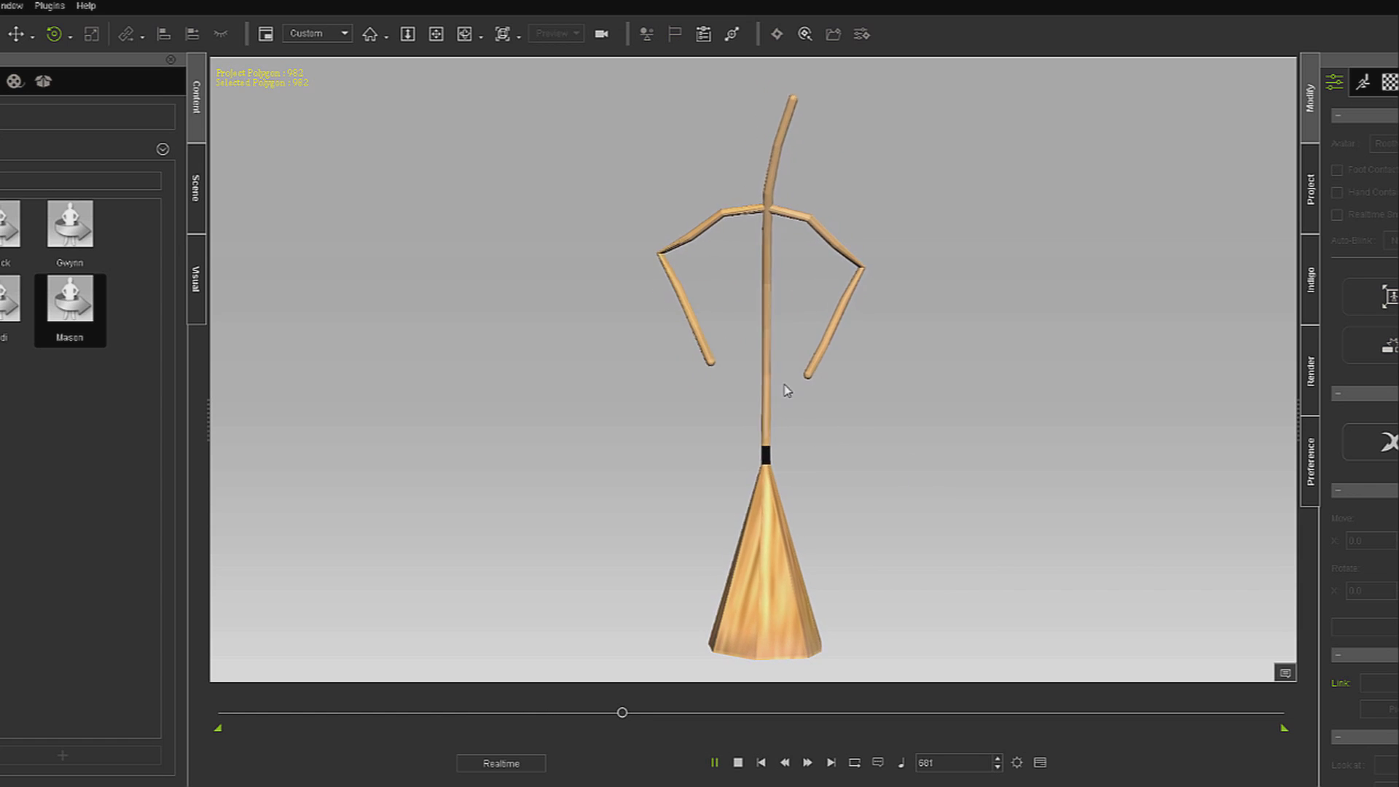
click(738, 762)
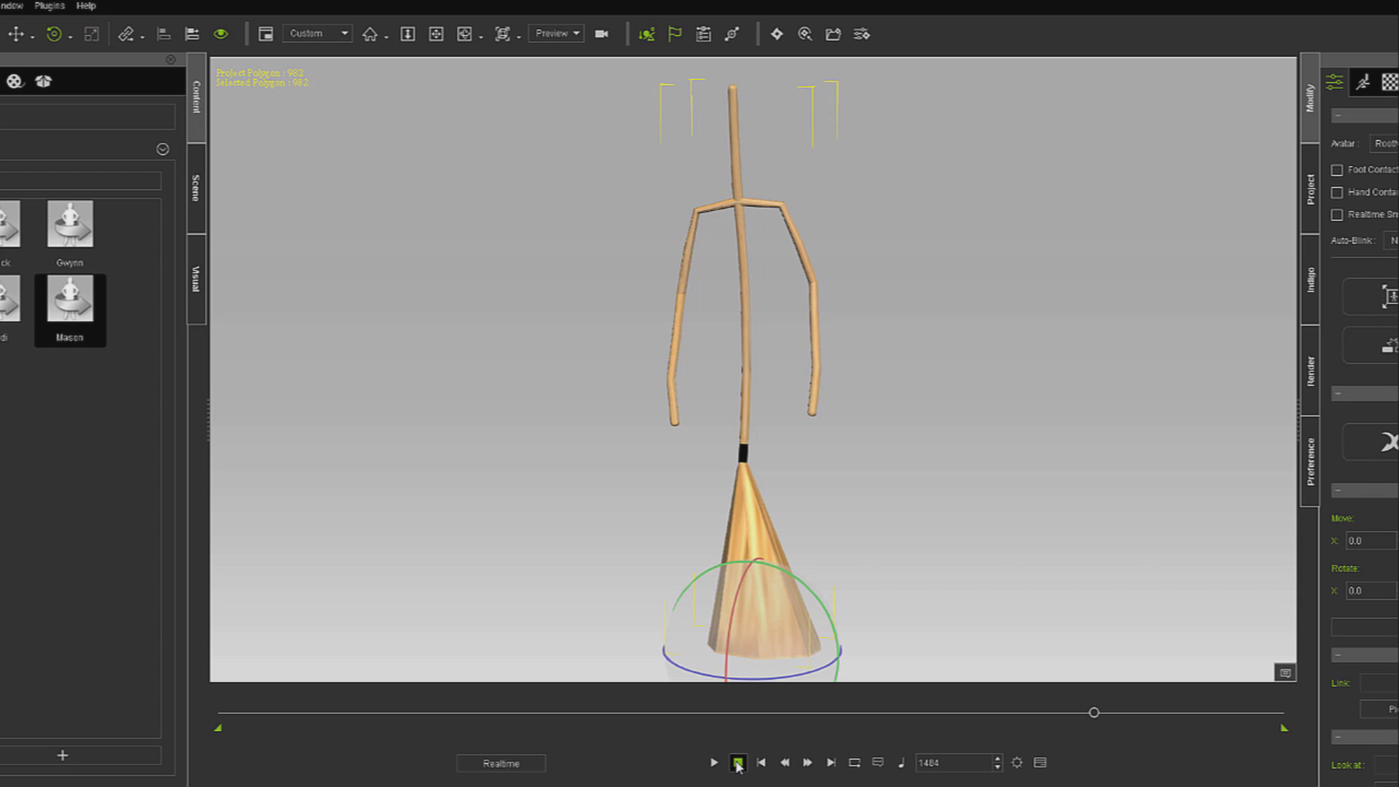
click(738, 762)
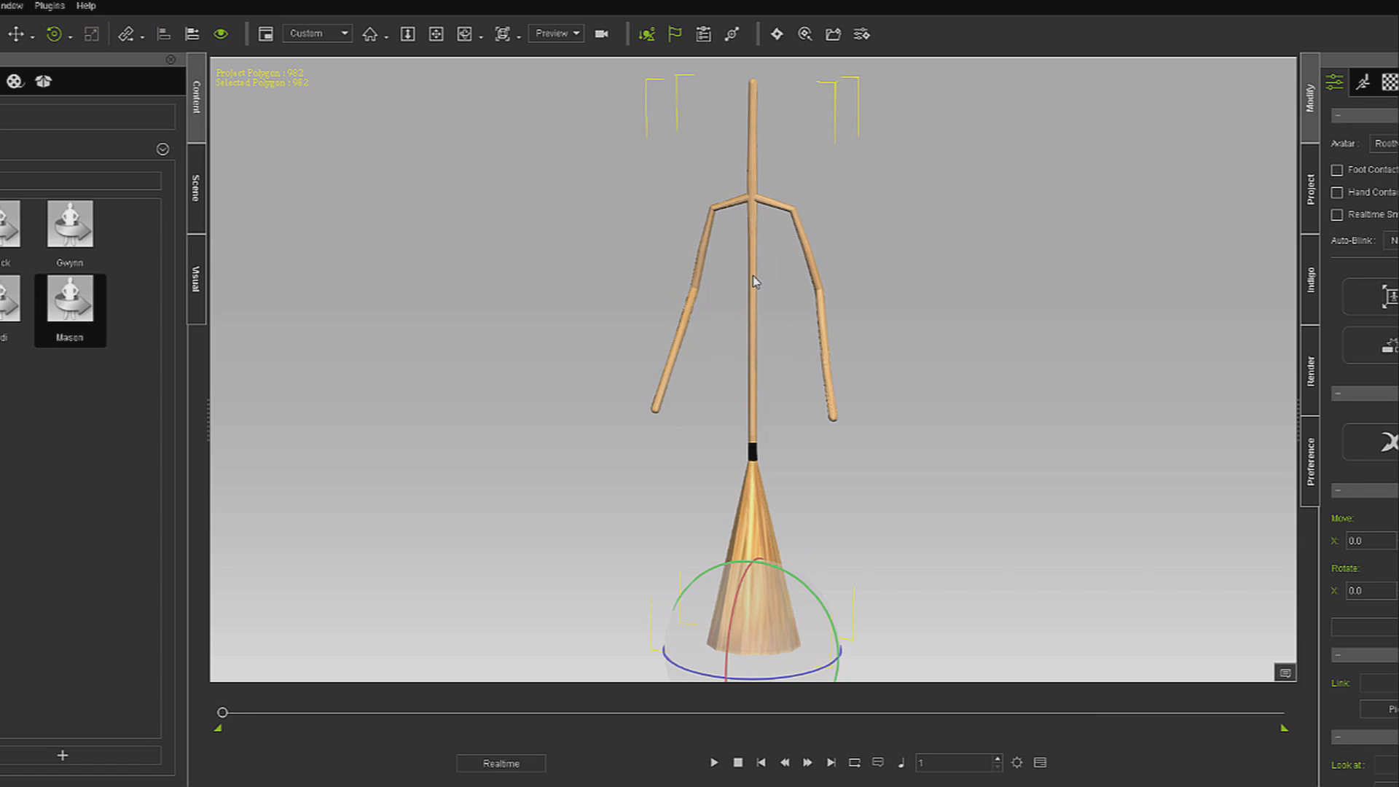
Rotate the character's right forearm inward in Edit Motion Layer with Mirror on, so both forearms bend toward the stick
key(n)
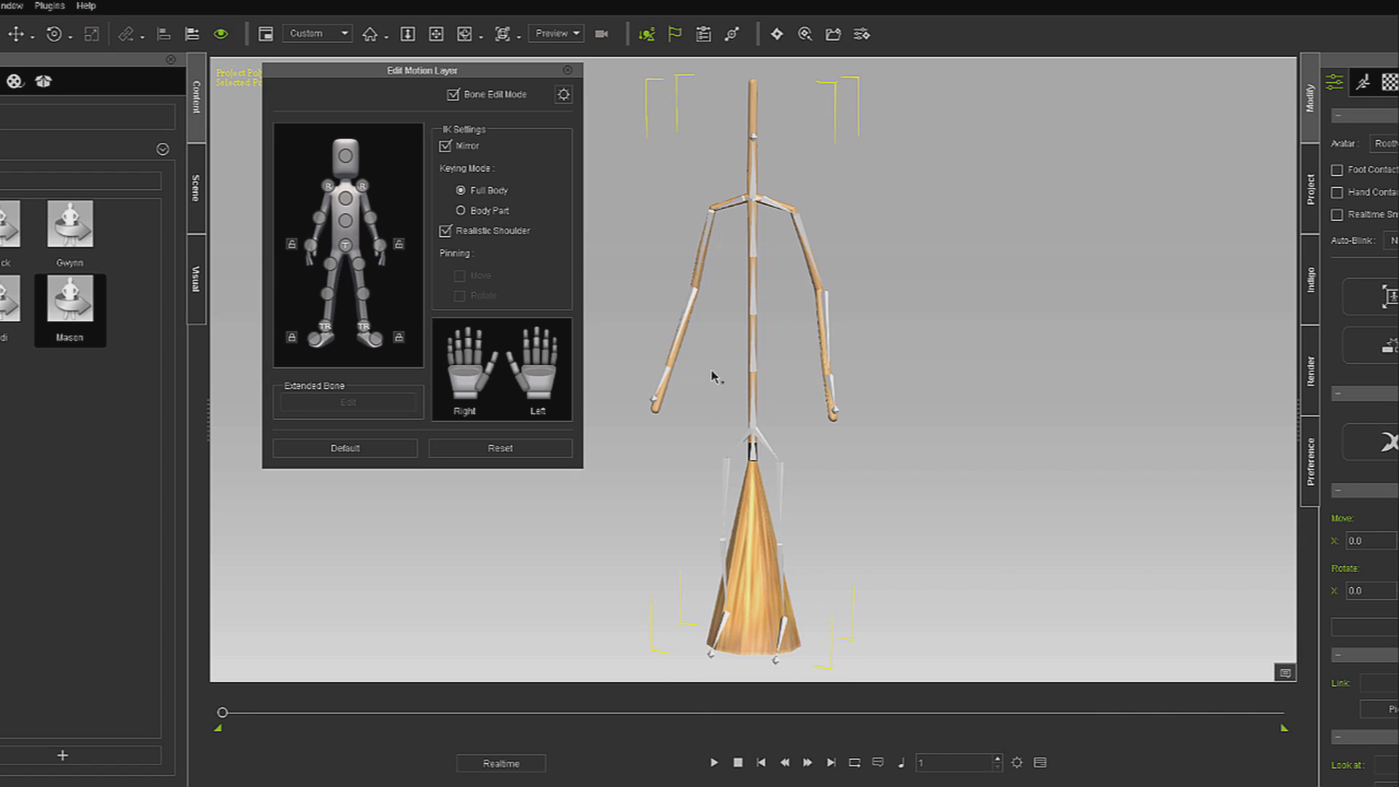
click(689, 318)
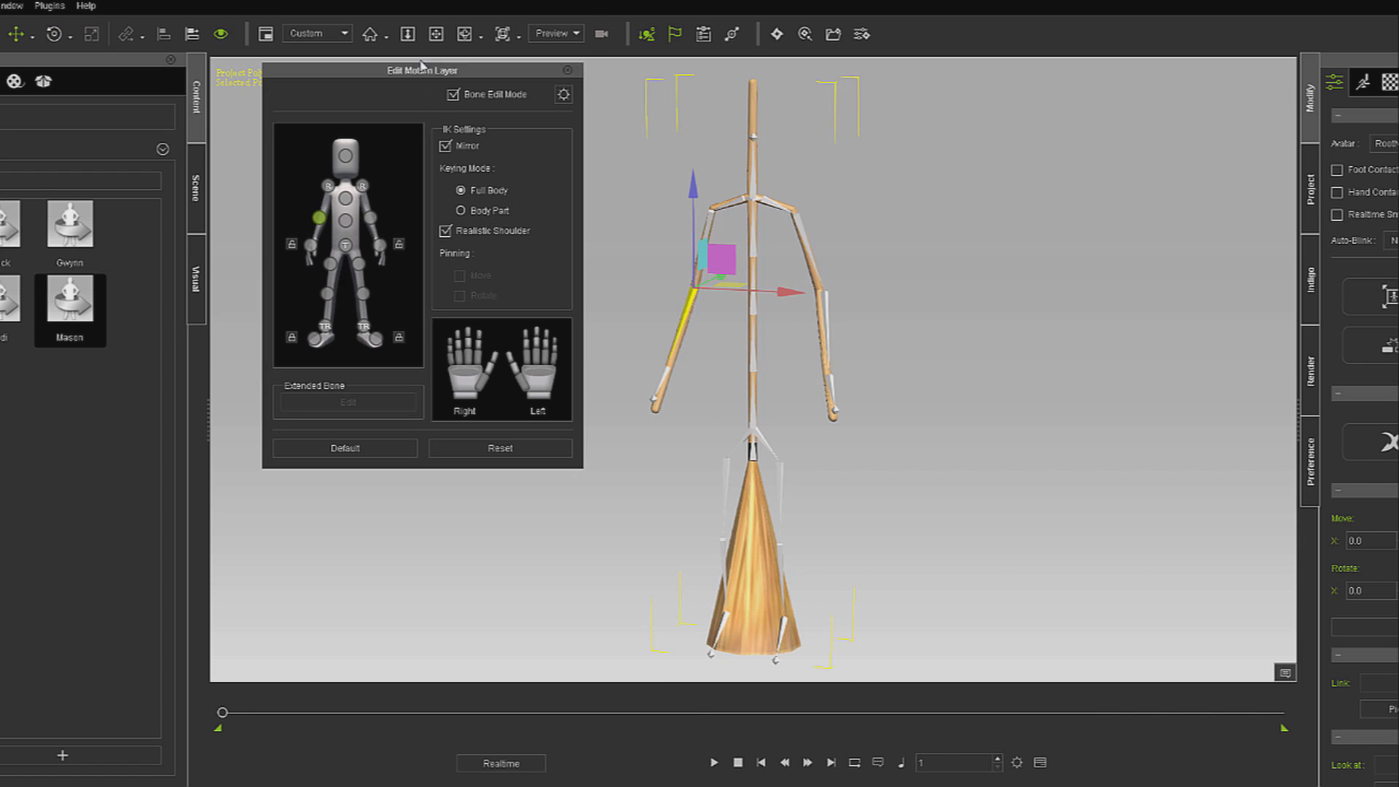
click(54, 33)
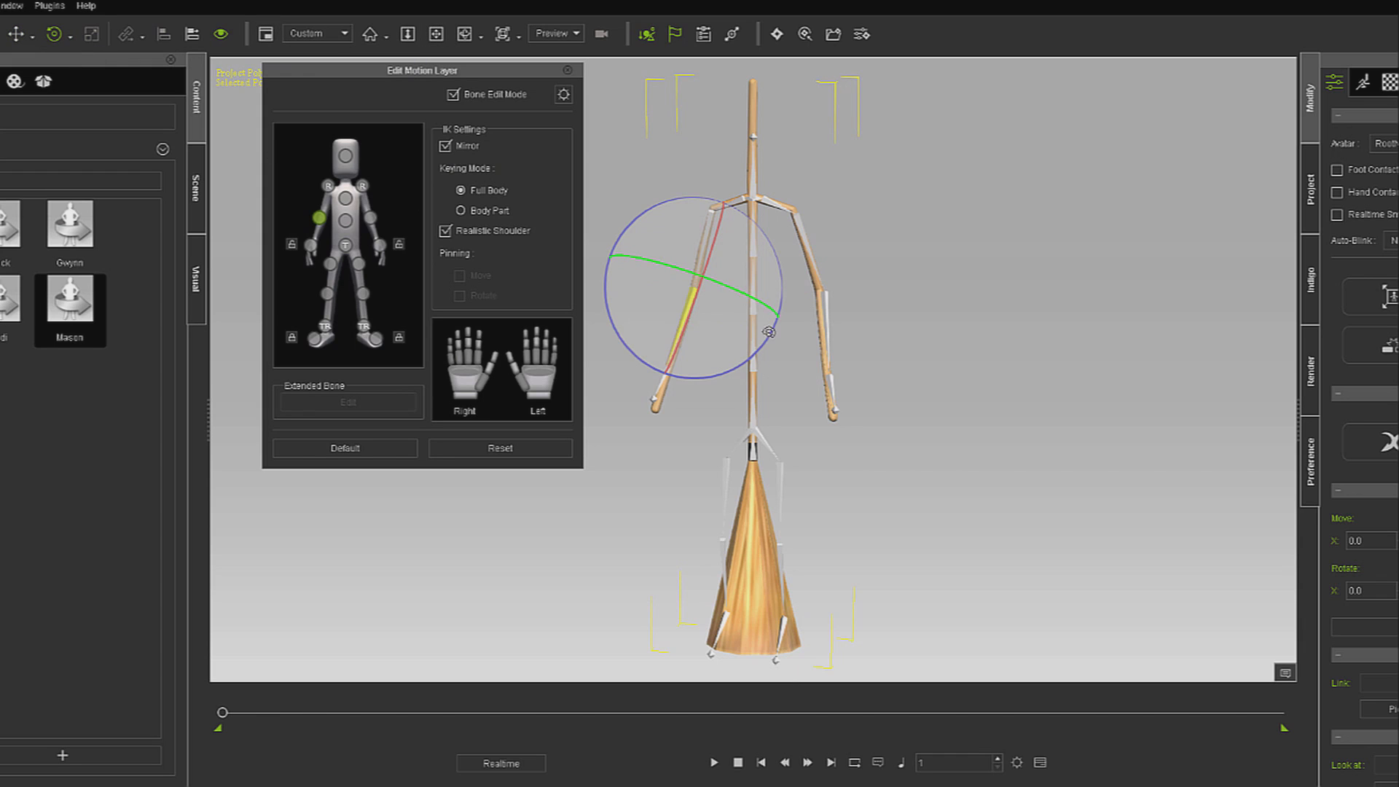
drag(736, 371, 699, 380)
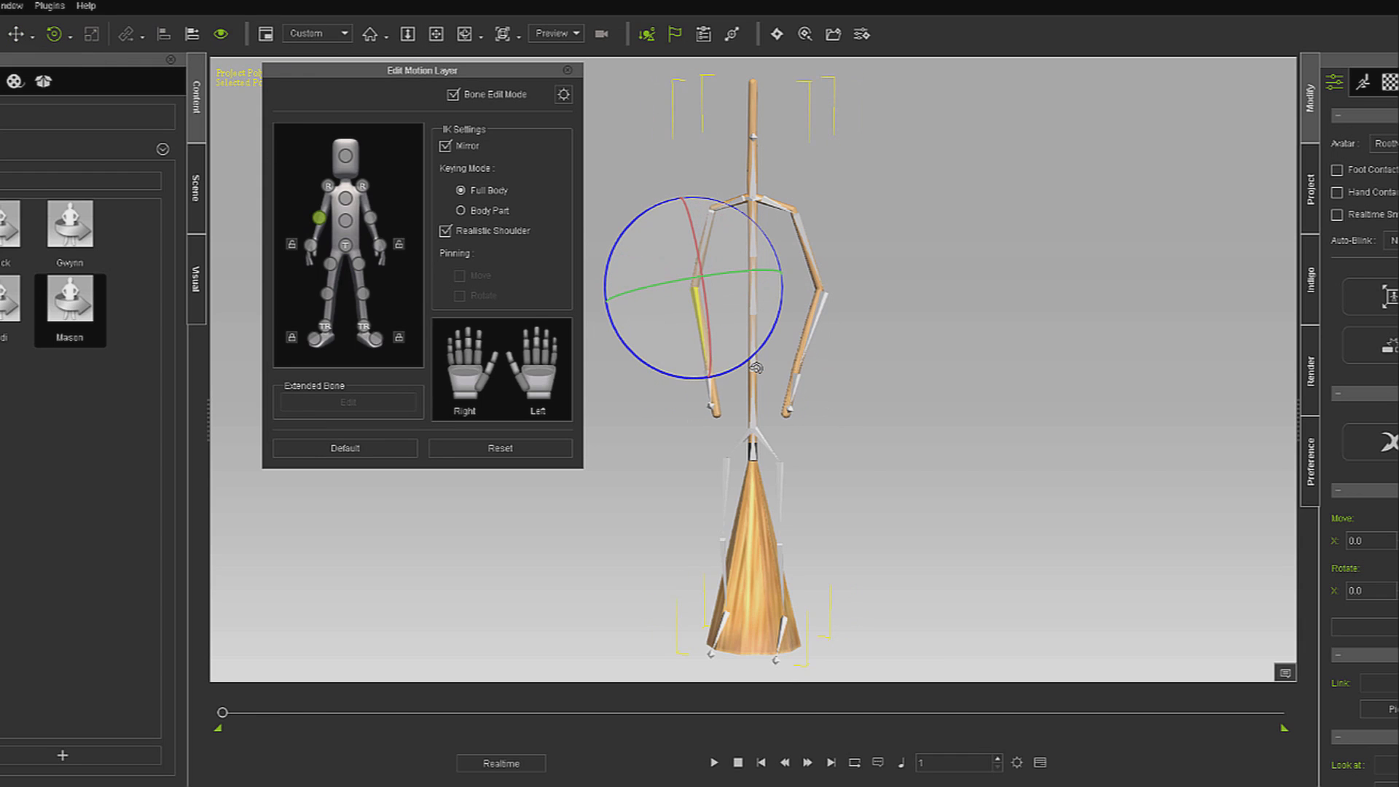
click(566, 70)
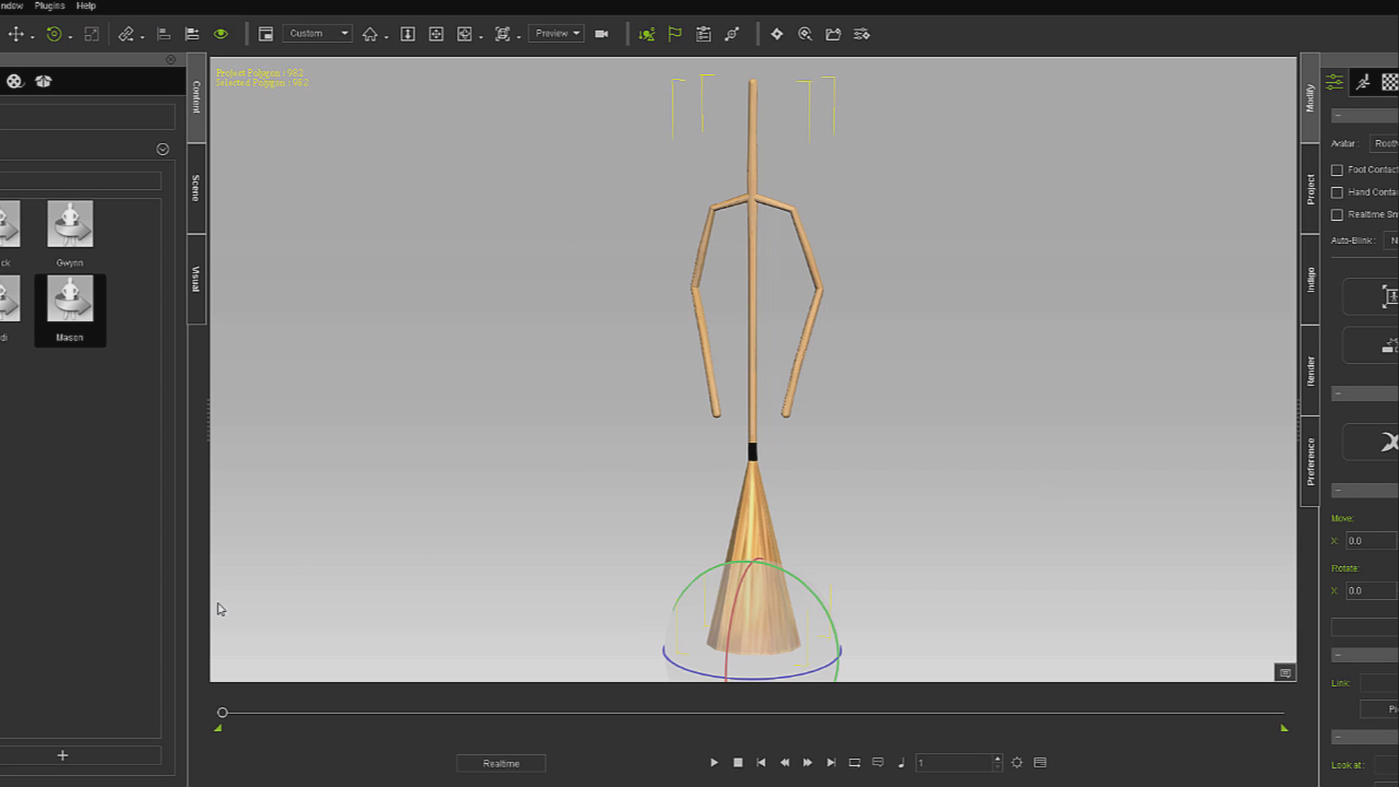